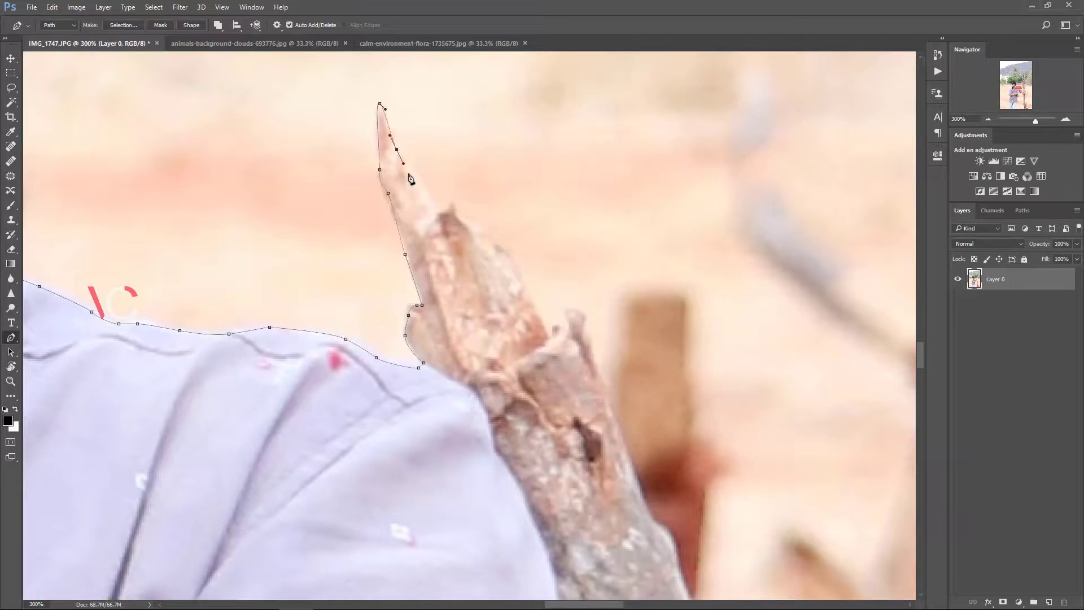
Trace the cutout path with the Pen tool around the broken, jagged top of the branch beside the man's shoulder
left_click(567, 310)
left_click(581, 317)
left_click(584, 331)
left_click(589, 346)
left_click(592, 356)
left_click(596, 367)
left_click_drag(632, 463, 430, 279)
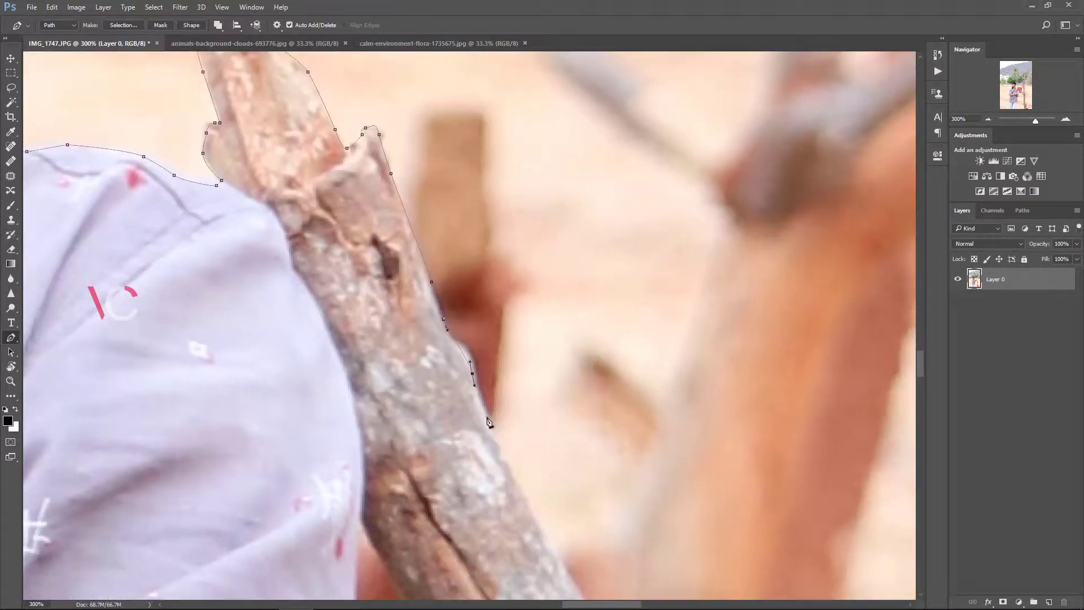
Continue the path down the upper edge of the leaning branch toward the main trunk
key("ctrl+alt+z")
left_click_drag(489, 423, 363, 164)
left_click_drag(452, 325, 524, 412)
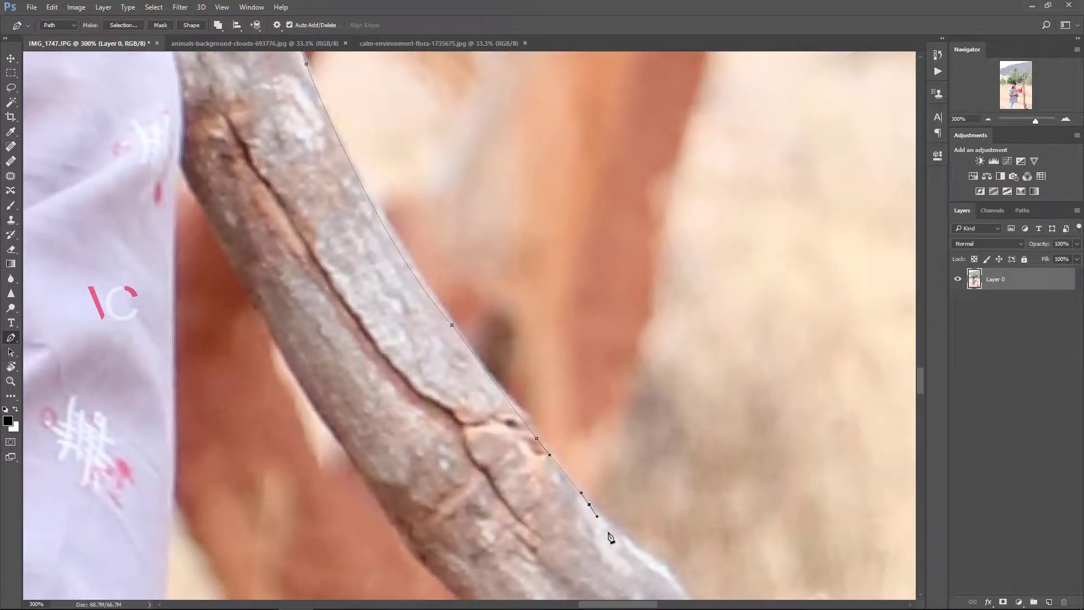
key("ctrl+minus")
left_click_drag(551, 448, 482, 333)
left_click_drag(511, 369, 516, 375)
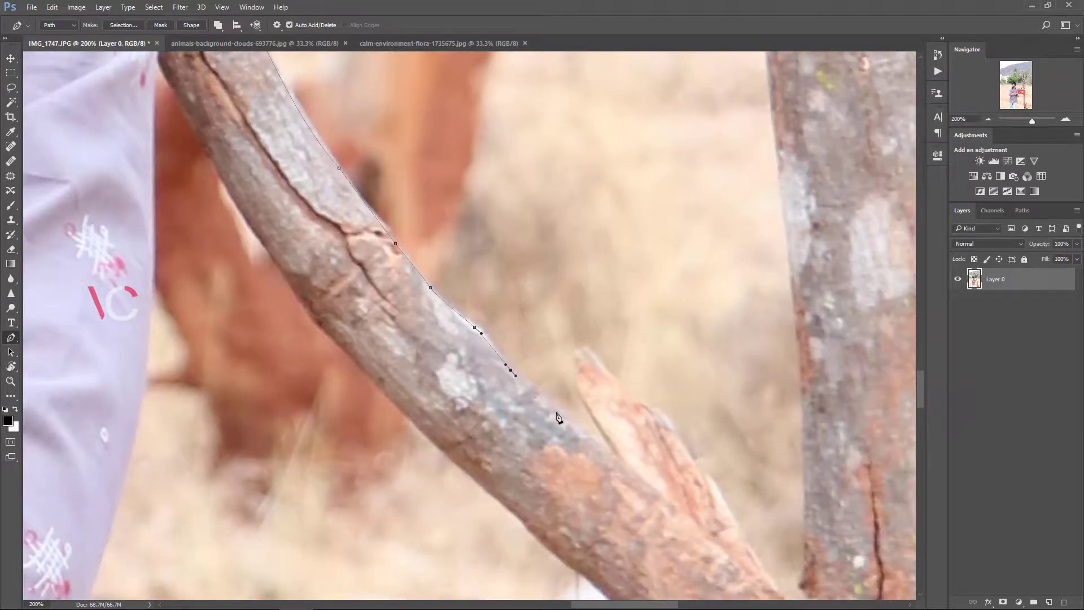
Outline the pointed splinter on the leaning branch and carry the path into the trunk fork
key("ctrl+alt+z")
left_click(619, 457)
left_click_drag(735, 526, 493, 309)
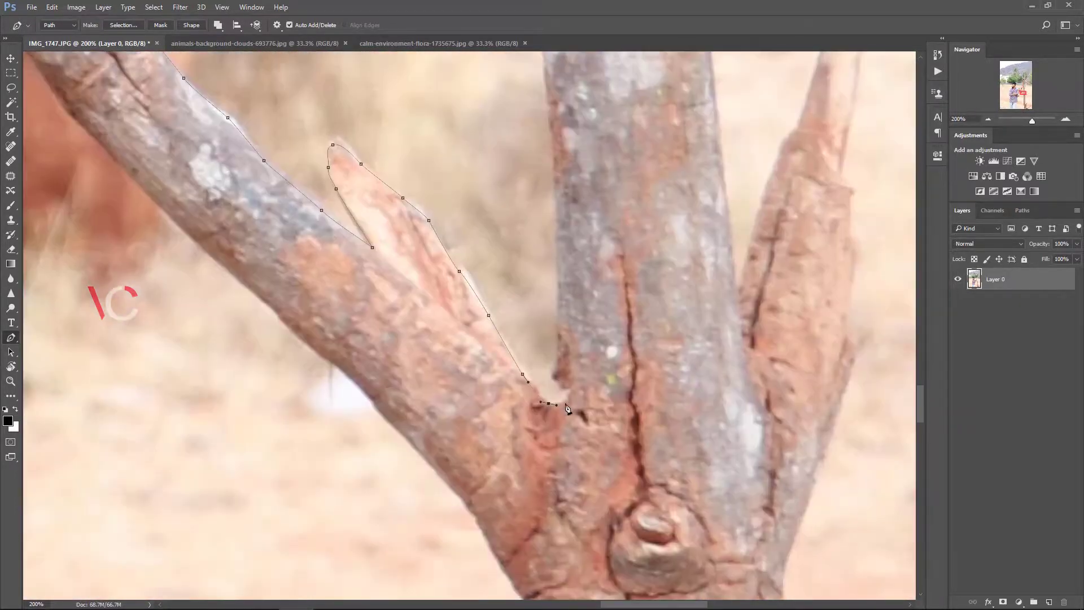
Trace the path up the trunk's left edge from the fork to the small side twig
left_click_drag(560, 354, 585, 496)
left_click_drag(578, 219, 616, 430)
left_click_drag(590, 167, 640, 410)
left_click_drag(628, 314, 628, 303)
left_click_drag(629, 288, 672, 442)
left_click_drag(668, 273, 668, 254)
left_click_drag(671, 128, 671, 118)
left_click_drag(675, 94, 700, 330)
left_click_drag(693, 210, 695, 195)
Outline the small broken twig sticking out of the trunk's left side
left_click_drag(674, 73, 723, 248)
left_click_drag(703, 253, 698, 231)
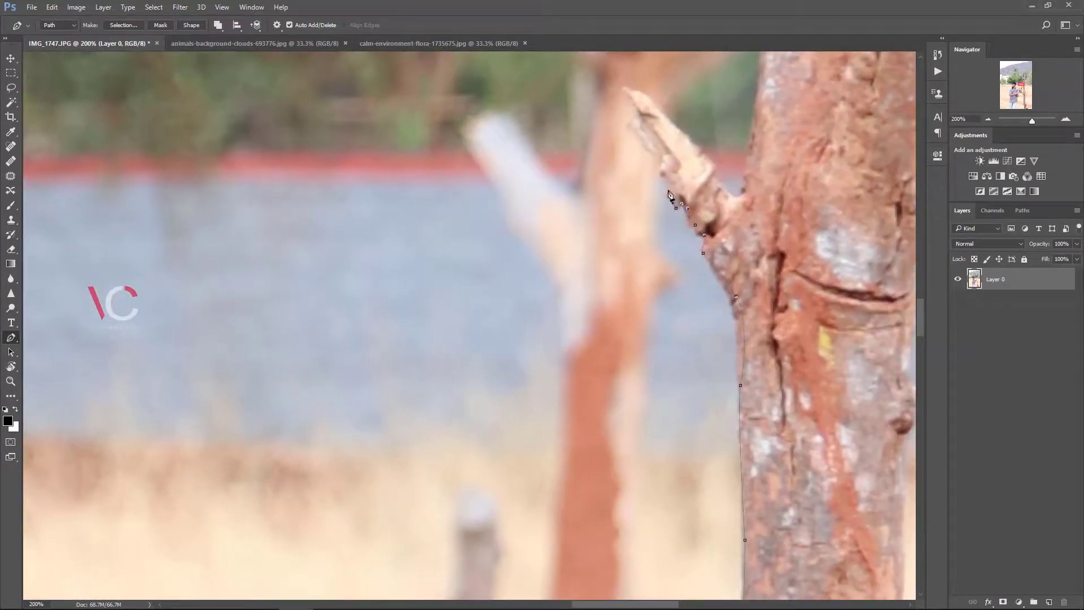
left_click_drag(680, 134, 690, 144)
key("ctrl+alt+z")
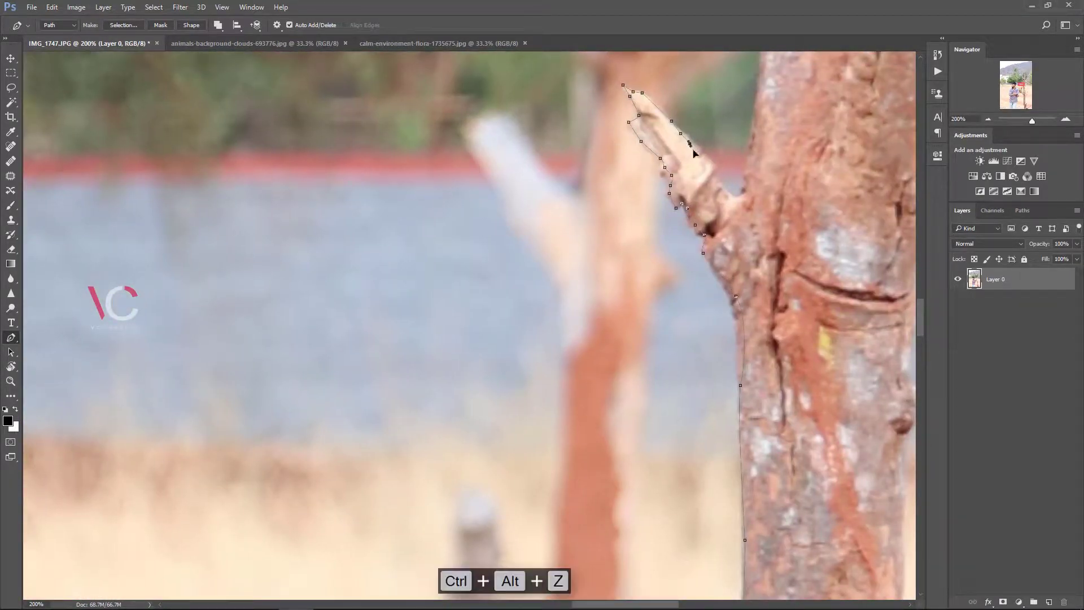
Continue the path up the trunk from the small twig to the base of the pale upper branch
left_click_drag(759, 103, 761, 93)
left_click_drag(759, 87, 741, 342)
left_click_drag(761, 130, 763, 118)
left_click_drag(761, 97, 728, 375)
left_click_drag(745, 289, 746, 281)
left_click_drag(758, 171, 763, 153)
left_click_drag(754, 124, 745, 112)
left_click_drag(729, 86, 798, 250)
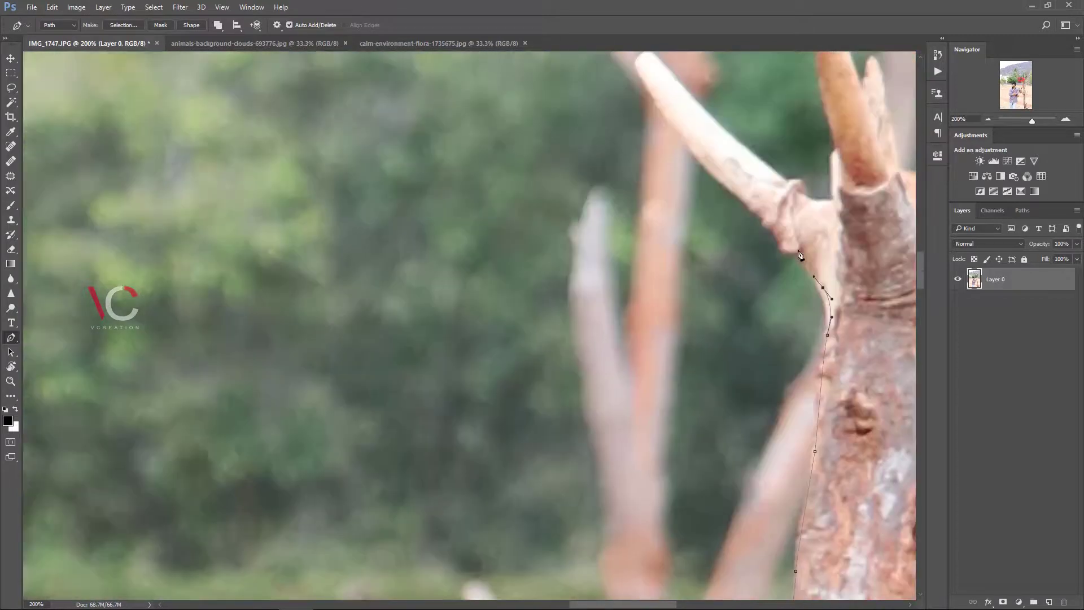
Trace the path around the pale slanted branch at the treetop, rounding its tip and following its upper edge back
key("ctrl+alt+z")
key("ctrl+alt+z")
scroll(734, 296, "up", 5)
left_click_drag(721, 262, 724, 264)
left_click(745, 284)
left_click_drag(792, 336, 800, 345)
left_click_drag(846, 385, 854, 391)
left_click_drag(854, 392, 706, 300)
left_click_drag(723, 301, 725, 303)
left_click_drag(729, 309, 729, 313)
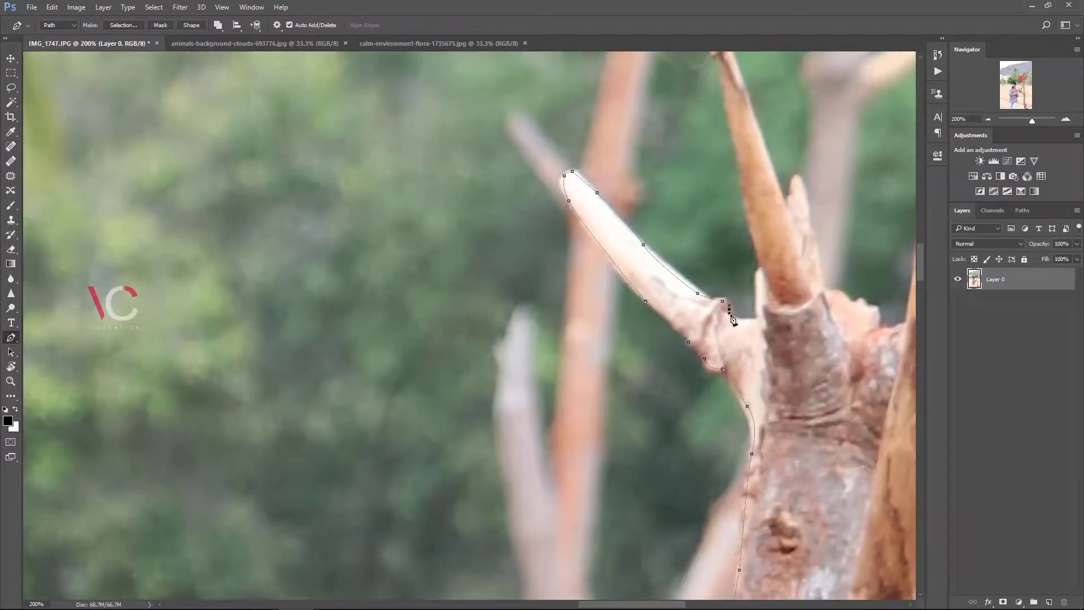
Outline the pointed middle prong of the treetop and the short spike beside it
scroll(760, 265, "up", 3)
left_click_drag(721, 190, 722, 157)
left_click_drag(791, 312, 793, 307)
left_click(794, 295)
left_click(801, 306)
left_click_drag(808, 382, 603, 180)
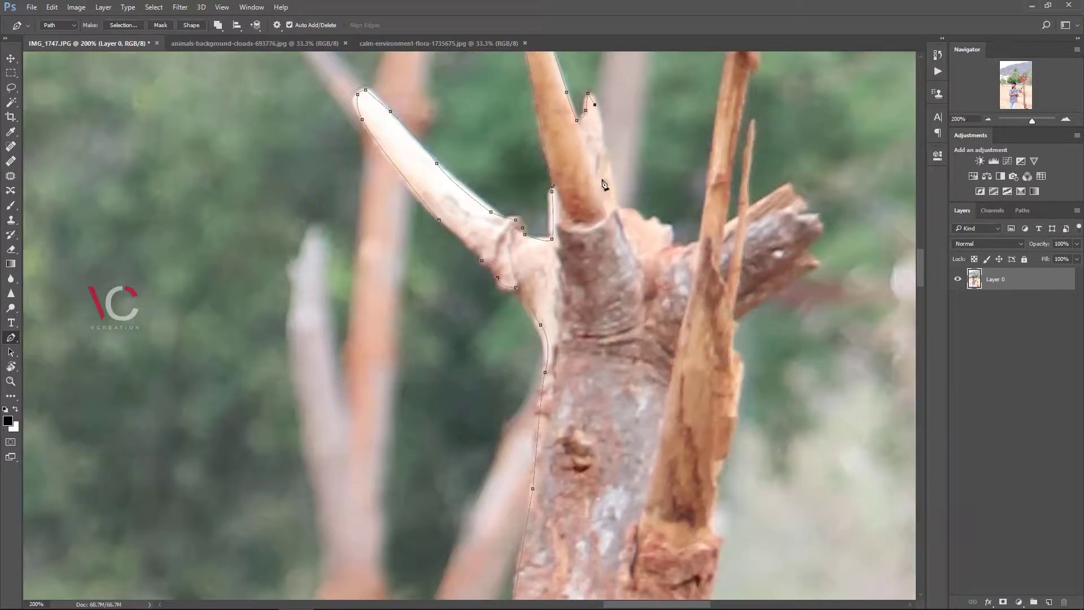
Trace the path up the left edge of the tall thin branch to its tip
left_click_drag(723, 81, 725, 70)
left_click_drag(725, 76, 679, 260)
left_click(703, 122)
left_click_drag(722, 87, 707, 243)
left_click_drag(720, 164, 720, 160)
Bring the path back down the right edge of the tall thin branch from its tip
left_click(738, 270)
left_click(714, 323)
left_click(696, 358)
left_click(689, 380)
left_click(688, 402)
left_click_drag(658, 472, 623, 257)
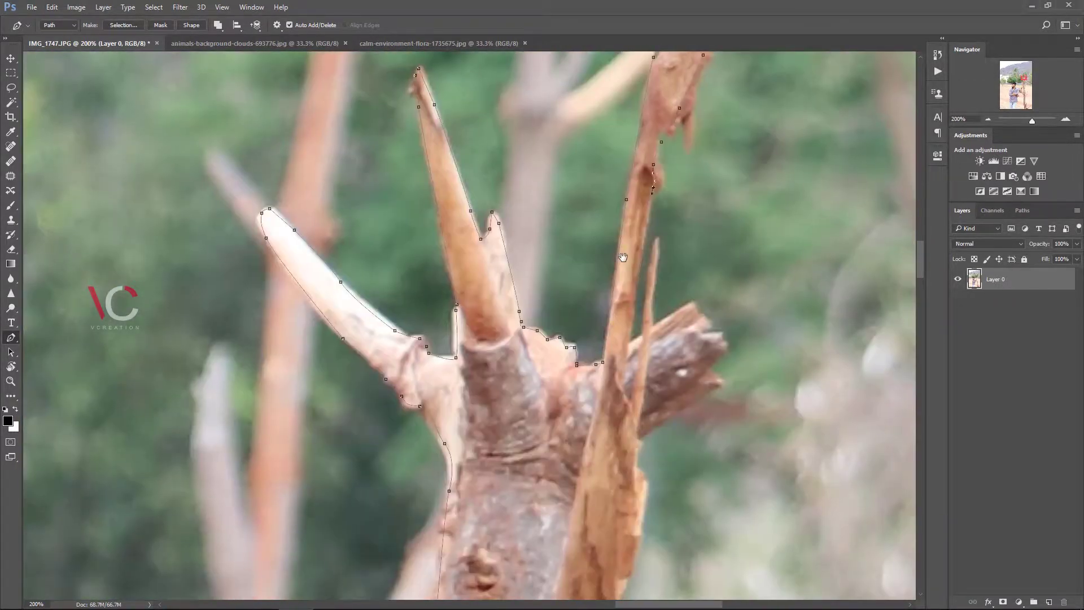
Outline the thin sliver beside the tall branch and the broken stub next to it
key("ctrl+alt+z")
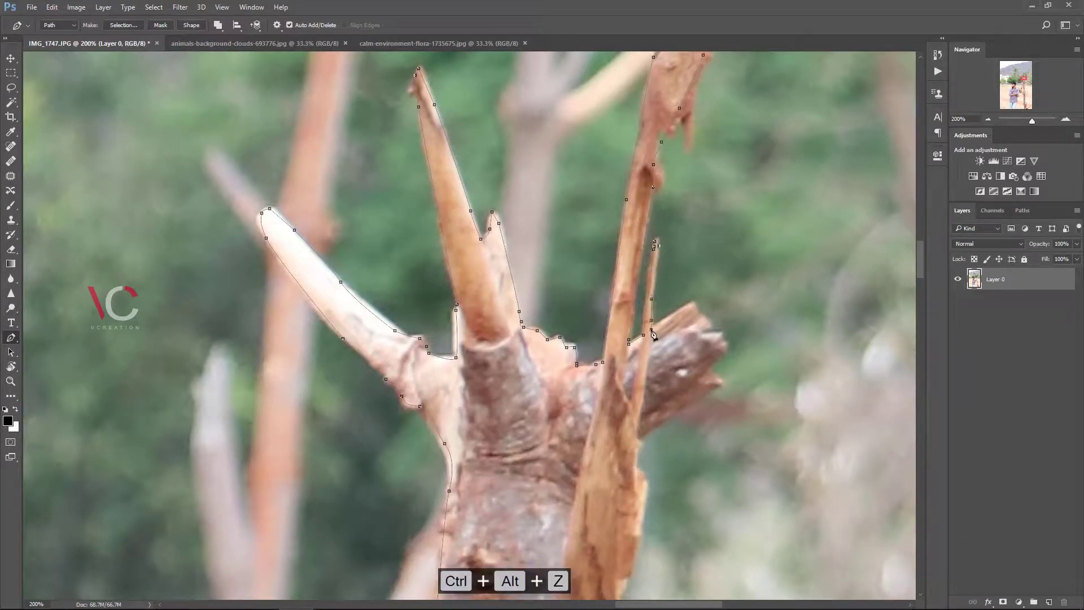
left_click(692, 305)
left_click_drag(724, 386, 717, 225)
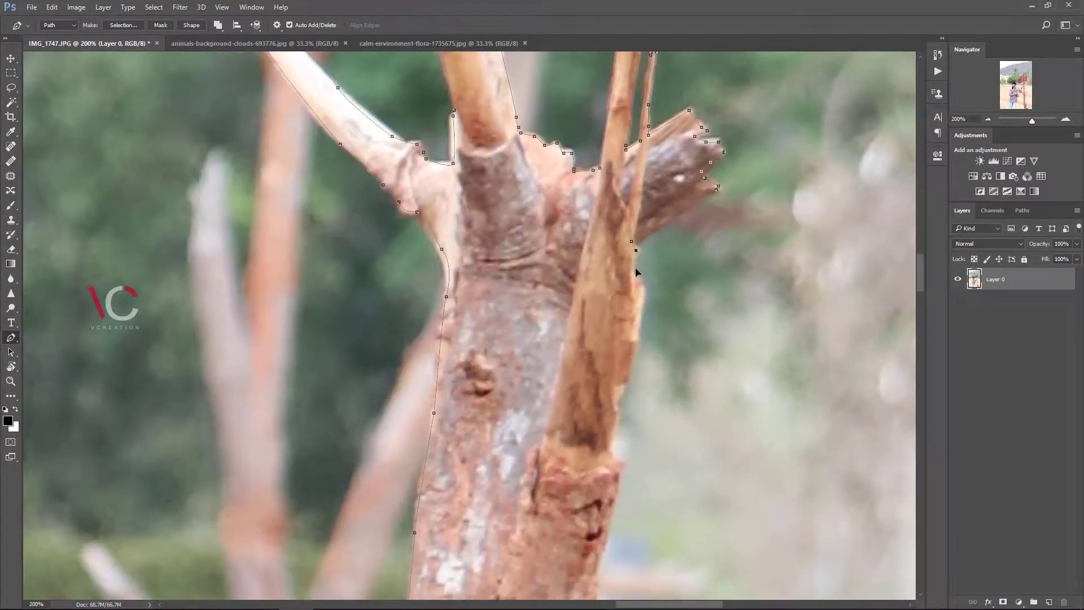
Continue the path from the broken stub down the right edge of the upper trunk
key("ctrl+alt+z")
scroll(628, 284, "down", 3)
scroll(628, 284, "down", 8)
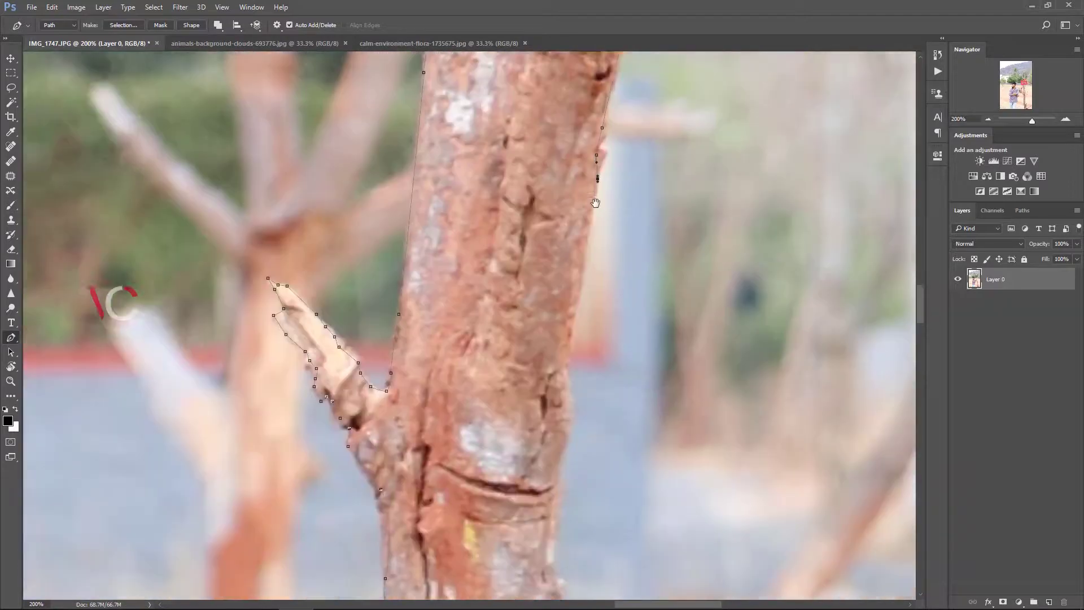
scroll(550, 295, "down", 3)
key("ctrl+minus")
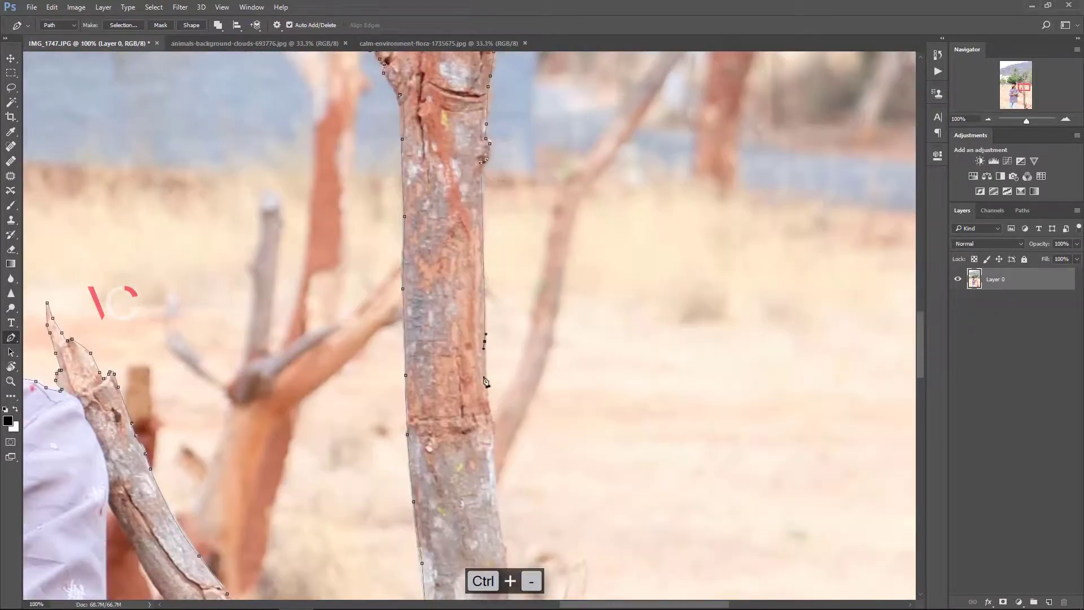
Trace the trunk's lower right edge, including the side splinter and the upright stub near the base
scroll(514, 359, "down", 5)
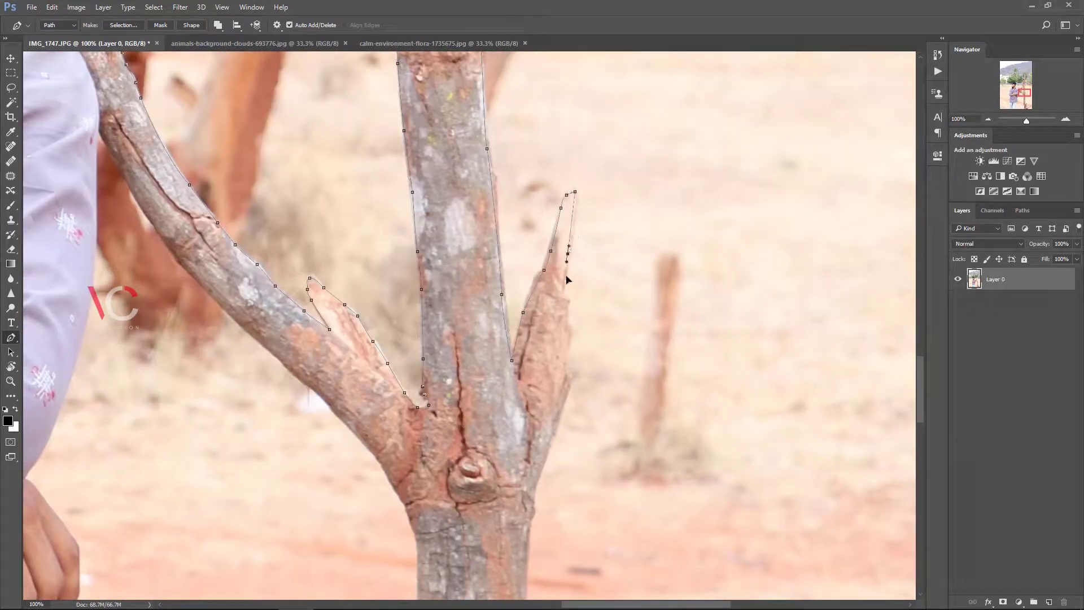
scroll(563, 427, "down", 10)
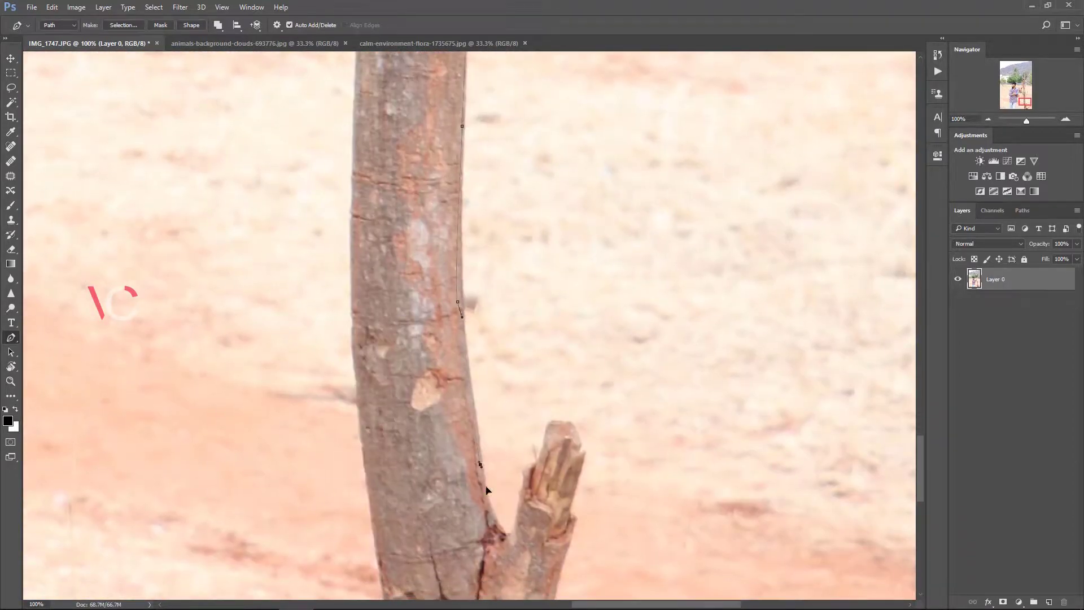
scroll(565, 514, "down", 4)
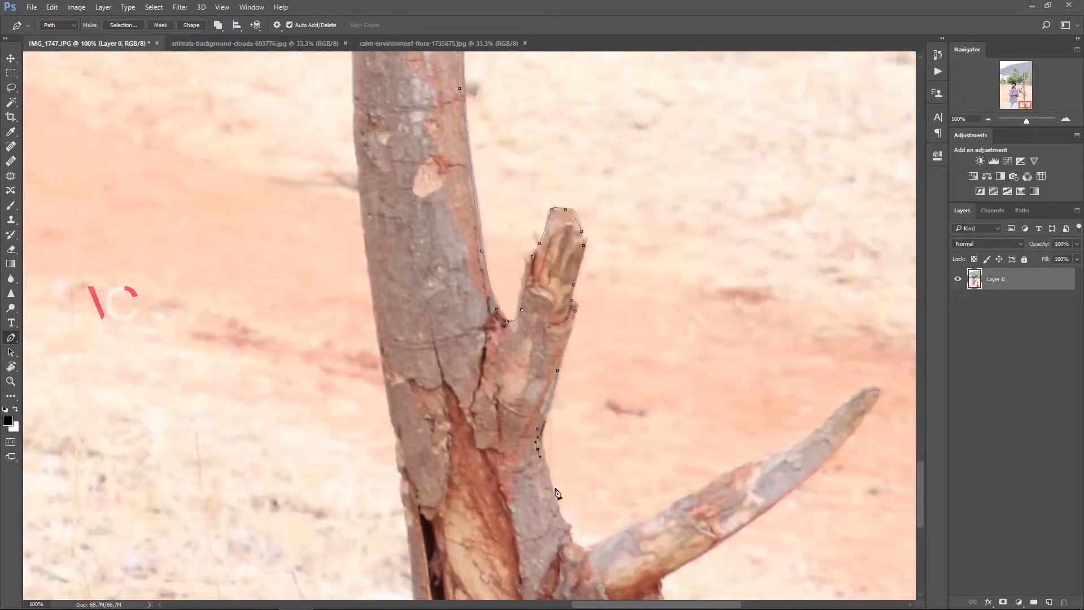
Outline the low branch at the tree's base, rounding its tip and curving along its underside
left_click(851, 398)
left_click(868, 387)
left_click(880, 388)
scroll(869, 390, "down", 4)
scroll(869, 390, "right", 2)
left_click_drag(638, 322, 570, 362)
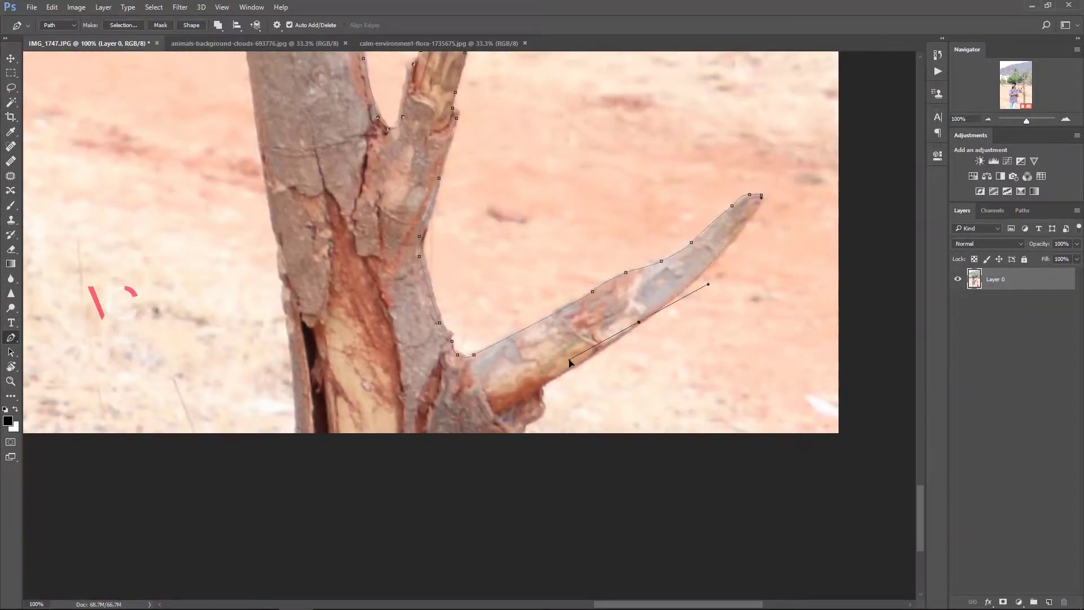
Trace the path up the lower trunk's left edge and along the underside of the leaning branch
scroll(508, 203, "up", 7)
scroll(508, 203, "left", 3)
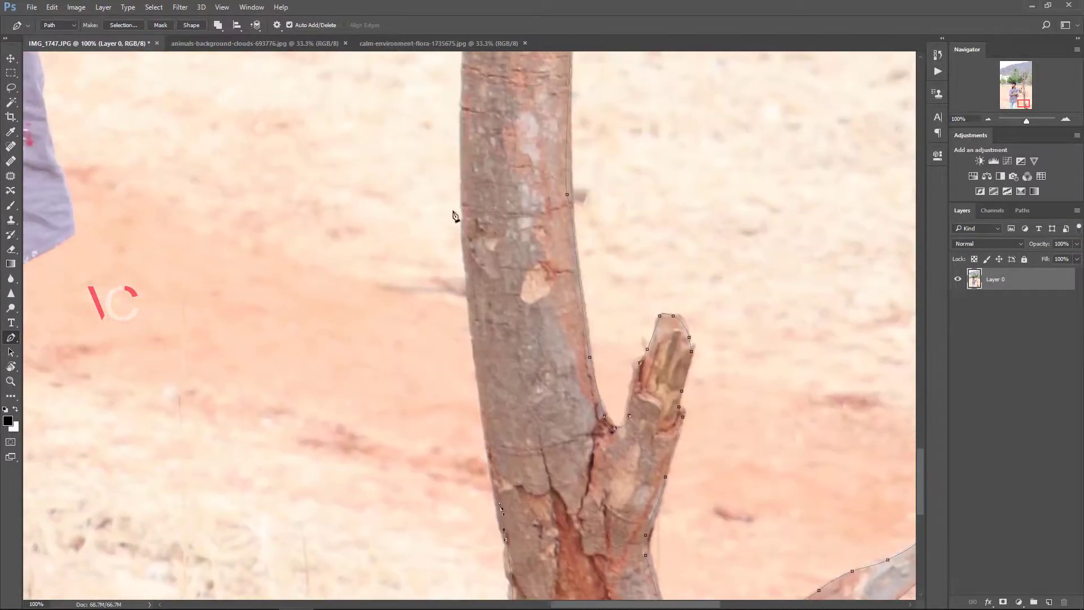
scroll(534, 193, "up", 5)
scroll(565, 282, "up", 3)
scroll(565, 282, "left", 2)
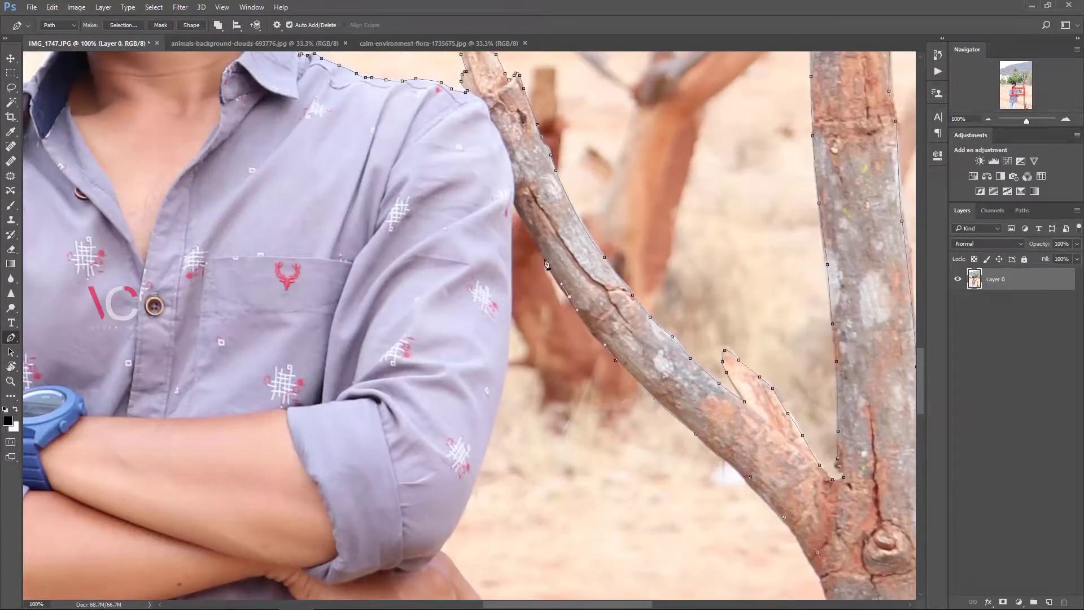
Follow the outer edge of the shirt sleeve with the path from the branch down to the hand
key("ctrl+alt+z")
left_click(511, 343)
scroll(496, 339, "down", 5)
scroll(497, 339, "left", 1)
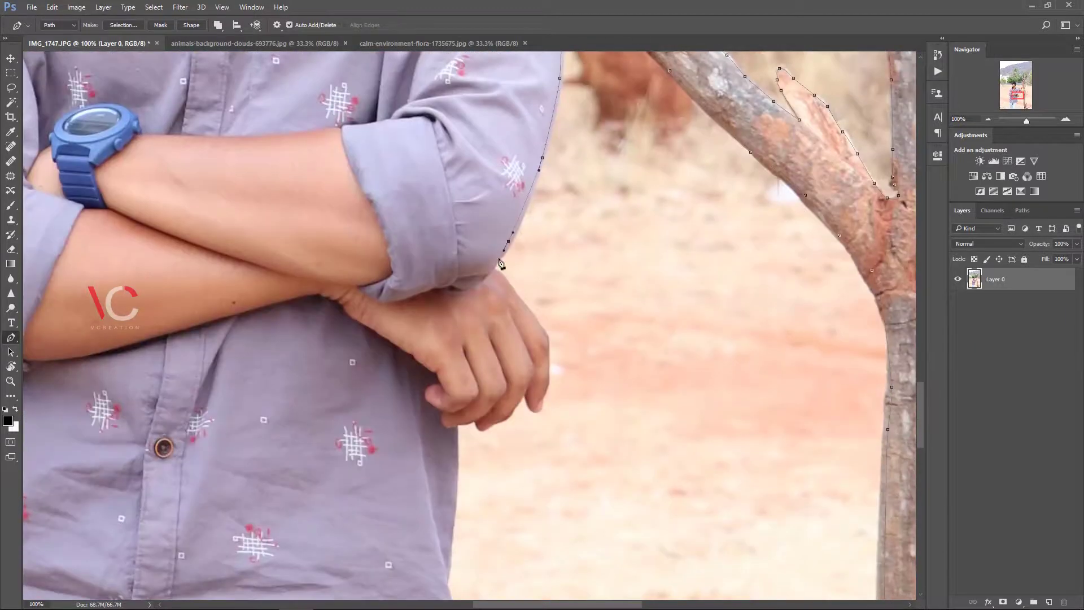
key("ctrl+alt+z")
key("ctrl+equal")
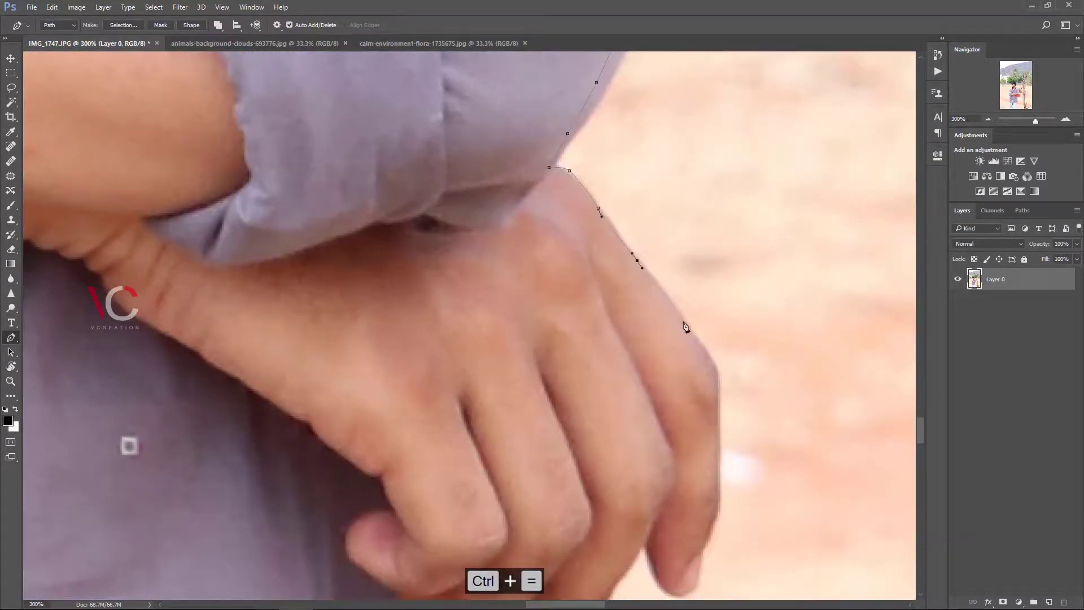
Trace the path around the back of the hand and each fingertip to the edge of the shirt
key("ctrl+alt+z")
left_click_drag(732, 366, 646, 175)
left_click(627, 181)
left_click(629, 322)
left_click_drag(630, 234, 620, 81)
left_click(618, 366)
left_click_drag(576, 219, 572, 212)
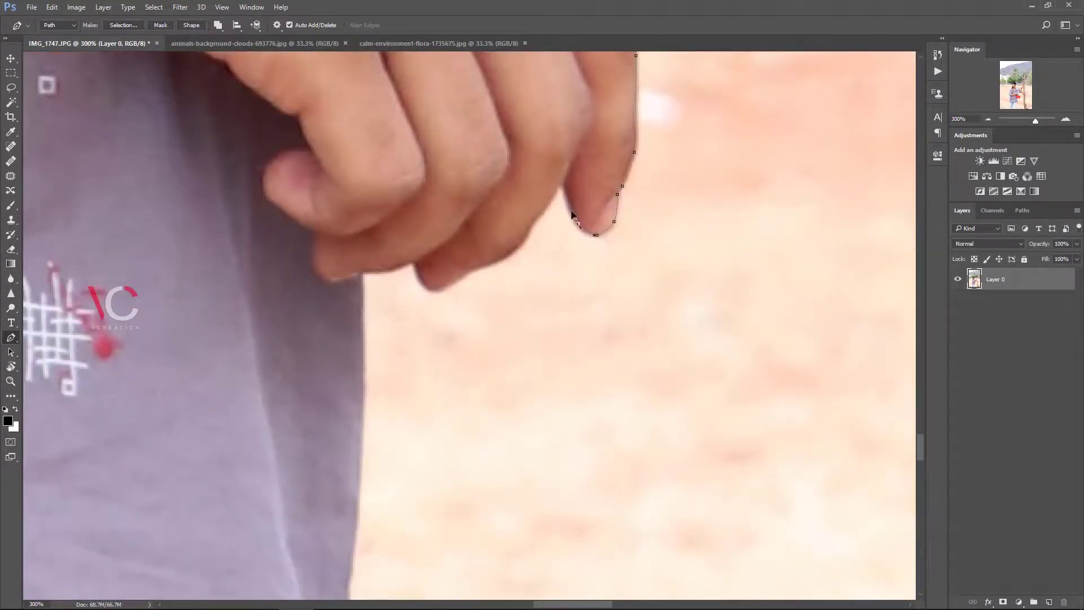
left_click_drag(471, 277, 712, 260)
left_click(679, 271)
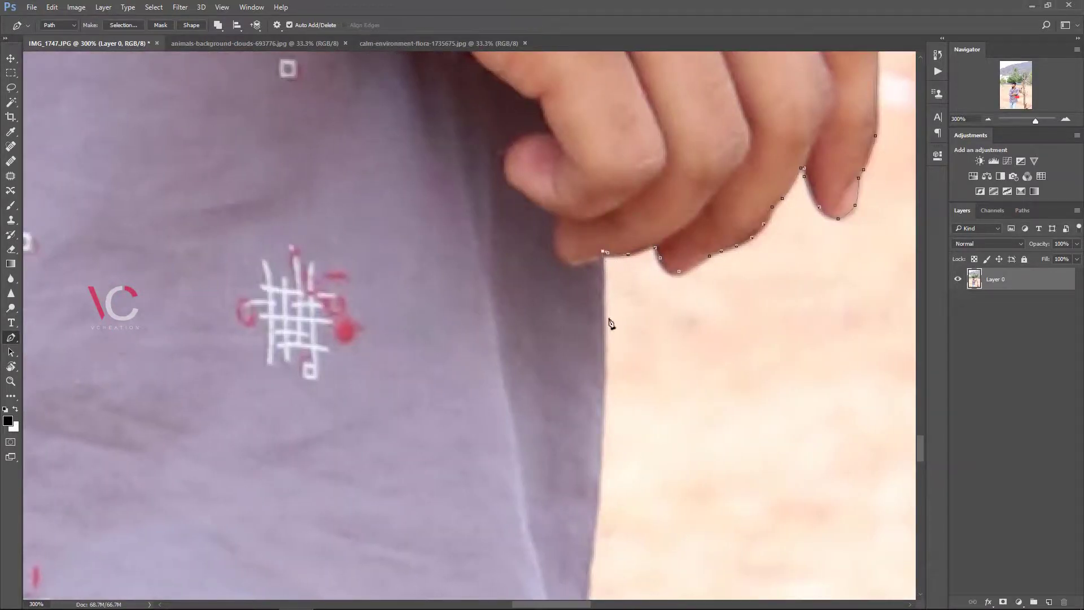
Continue the path down the shirt's side edge below the hand
left_click_drag(605, 353, 603, 389)
key("ctrl+minus")
left_click_drag(613, 381, 593, 175)
left_click(526, 313)
left_click_drag(521, 359, 519, 372)
left_click_drag(517, 389, 595, 214)
Trace the corner of the shirt hem and the outer edge of the jeans below it
key("ctrl+minus")
left_click(520, 374)
left_click(539, 237)
left_click(503, 253)
left_click_drag(504, 261, 519, 179)
left_click_drag(479, 353, 477, 364)
left_click_drag(448, 448, 445, 461)
Finish the jeans' outer edge and run the path across the bottom of the photo to the opposite leg
left_click_drag(450, 404, 505, 185)
left_click(452, 385)
left_click(446, 411)
left_click(135, 416)
left_click_drag(128, 218, 439, 443)
Trace the path up the opposite side of the jeans and shirt to the folded sleeve at the elbow
left_click(409, 264)
left_click(403, 217)
left_click_drag(403, 218, 466, 323)
left_click(465, 155)
left_click_drag(470, 137, 565, 497)
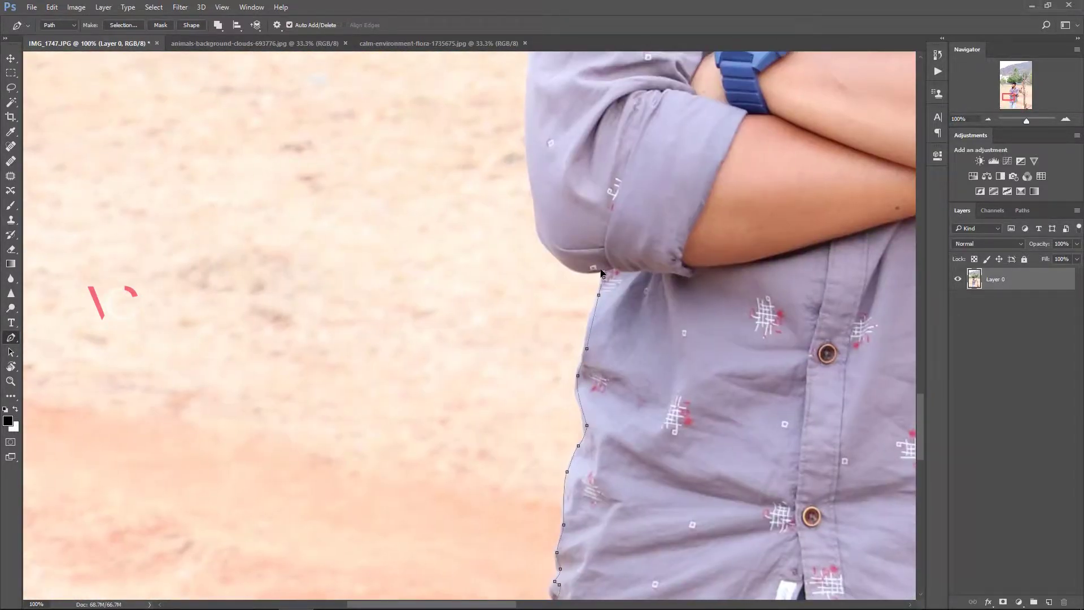
Follow the outer edge of the bent arm's sleeve upward to the shoulder
left_click_drag(516, 220, 617, 374)
left_click_drag(611, 273, 653, 434)
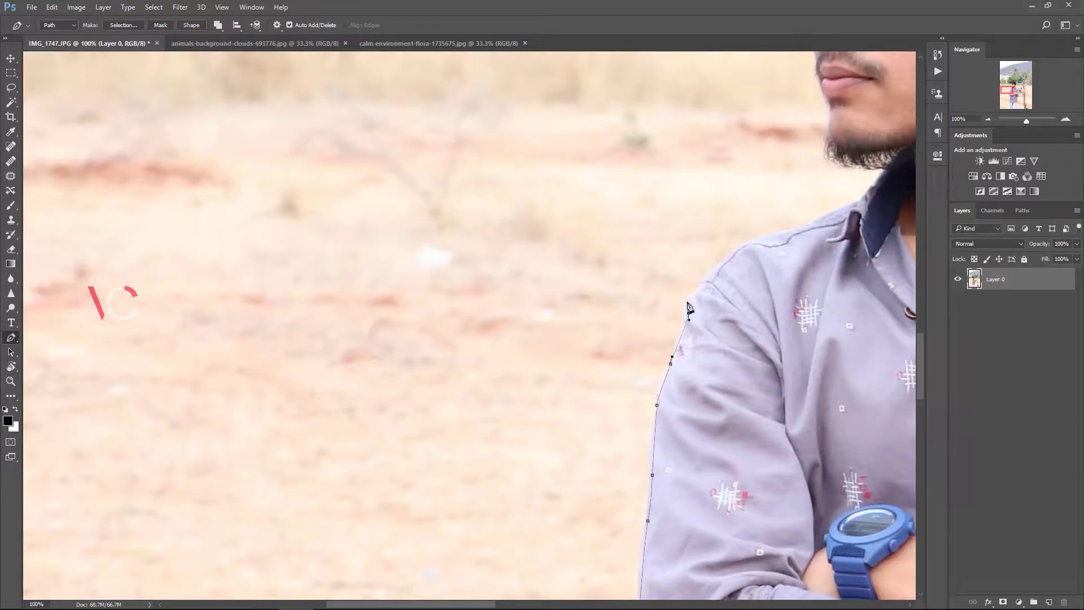
key("ctrl+plus")
left_click_drag(694, 363, 300, 405)
Trace the path over the top of the shoulder toward the shirt collar
left_click(525, 296)
left_click(552, 265)
left_click(596, 219)
left_click_drag(653, 191, 659, 187)
left_click_drag(659, 187, 461, 309)
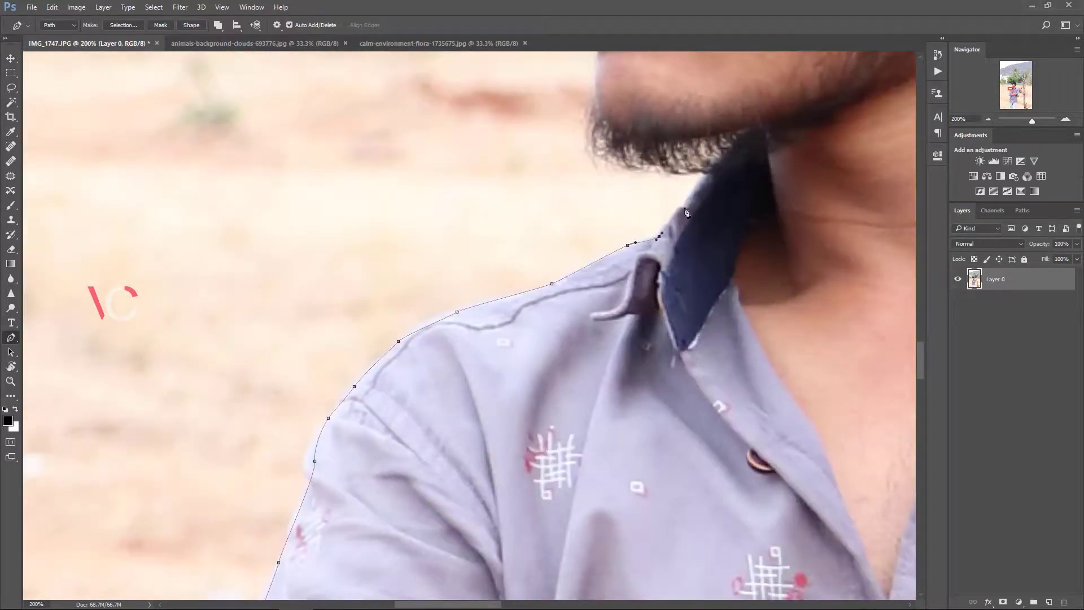
Trace the face profile from the collar around the beard, lips and nose
left_click(651, 120)
left_click(620, 94)
left_click_drag(615, 113, 616, 282)
left_click_drag(616, 169, 622, 291)
left_click(623, 287)
left_click(619, 261)
left_click(618, 223)
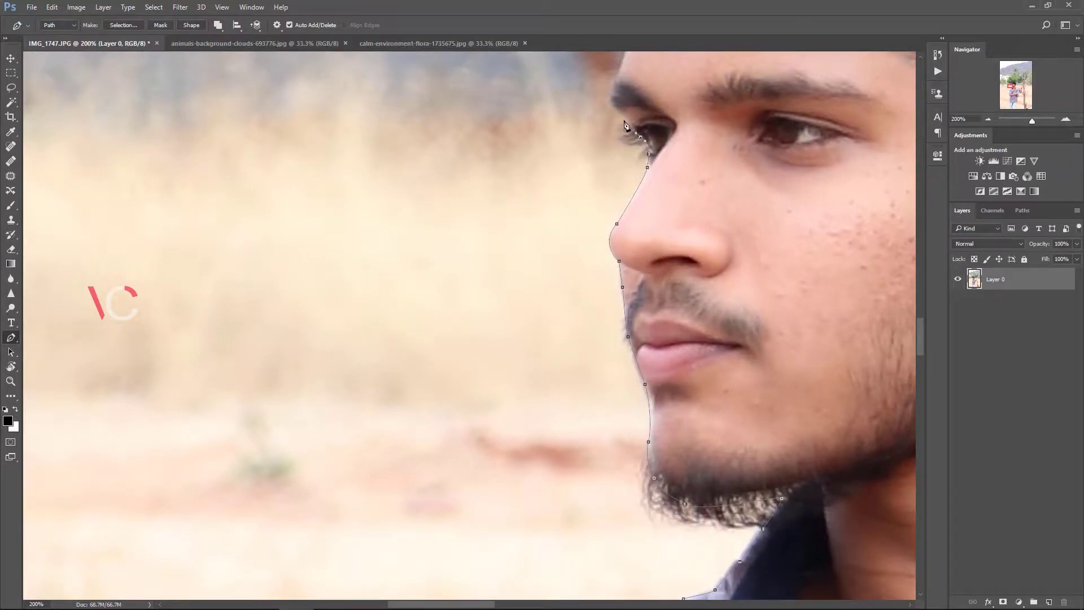
Complete the path along the eye, forehead and top edge of the hair
left_click_drag(633, 91, 620, 211)
left_click_drag(607, 133, 621, 328)
left_click(639, 355)
left_click(619, 299)
left_click(636, 224)
left_click(685, 162)
Convert the path to a selection and add it to Layer 0 as a layer mask
key("ctrl+Return")
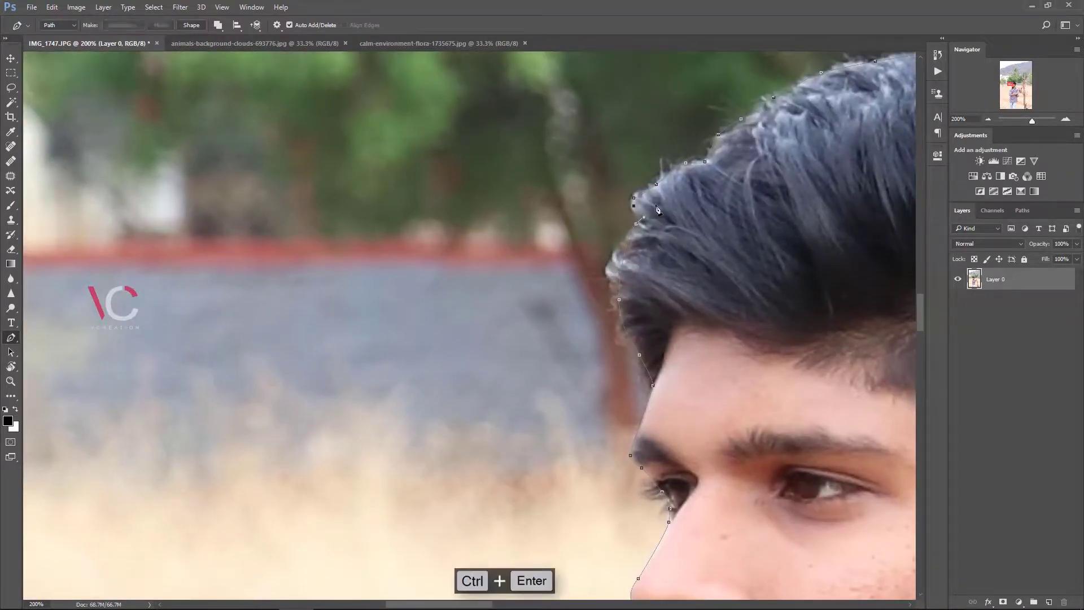
key("ctrl+0")
left_click(1003, 602)
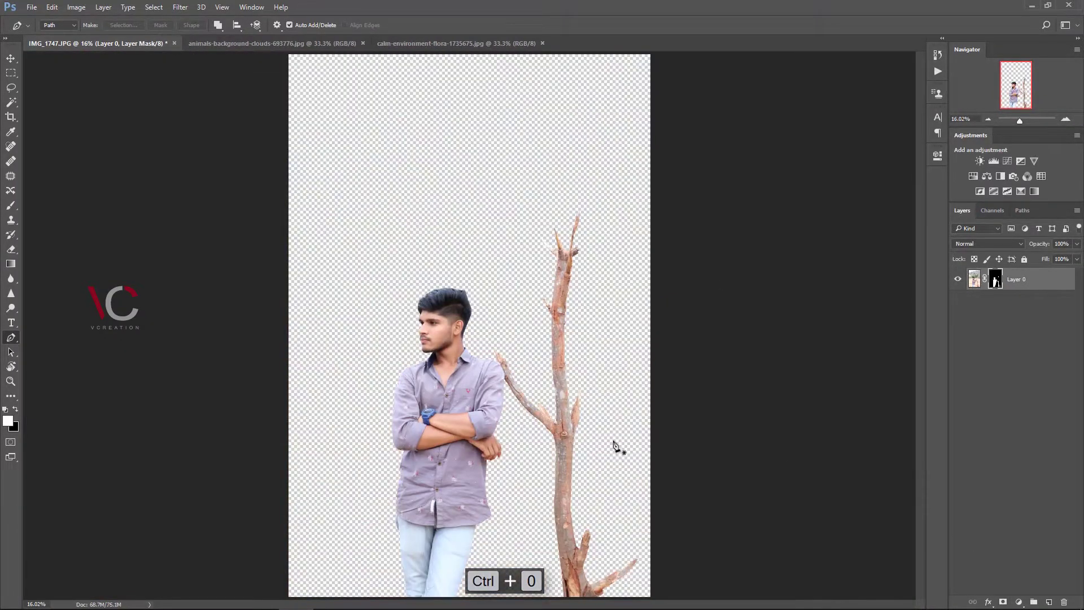
Open Layer 0's mask in Select and Mask and focus on the man's head
key("ctrl+equal")
key("ctrl+equal")
key("ctrl+equal")
scroll(479, 378, "down", 5)
left_click_drag(524, 438, 456, 564)
left_click_drag(740, 107, 794, 260)
right_click(995, 279)
left_click(971, 390)
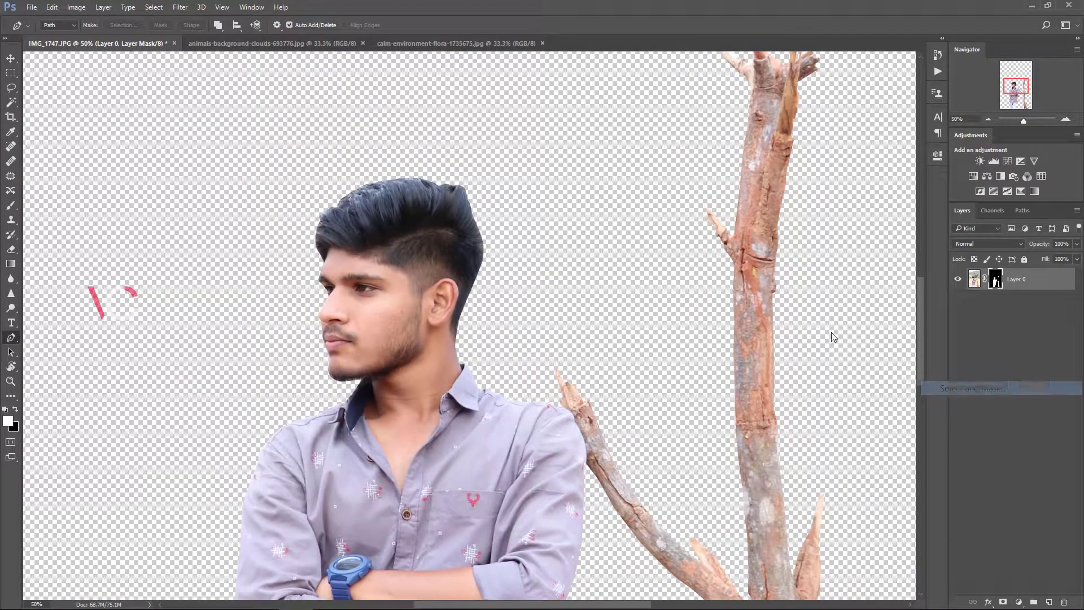
key("ctrl+equal")
key("ctrl+equal")
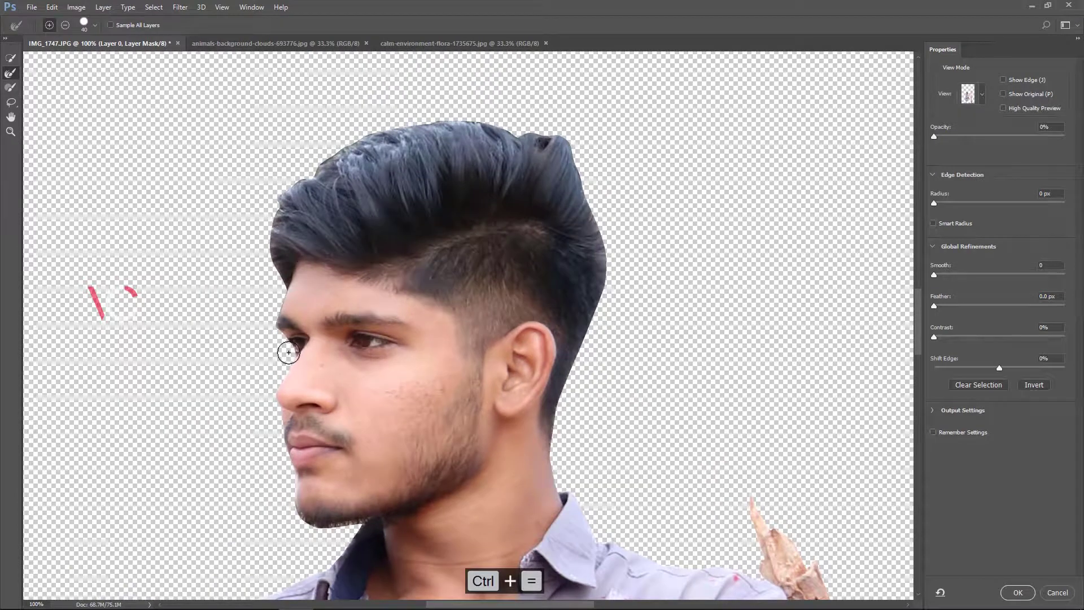
Refine the mask edge along the beard, face and hair with a size 20 Refine Edge brush, and apply the result
key("bracketleft")
mouse_move(357, 523)
left_mouse_down()
mouse_move(299, 521)
mouse_move(295, 500)
left_mouse_up()
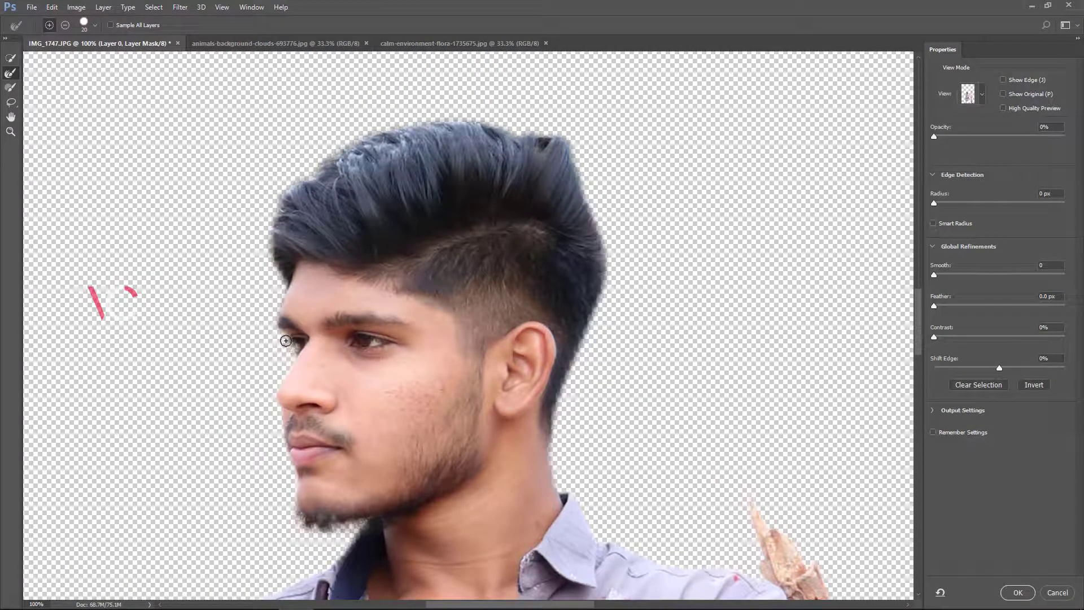
mouse_move(274, 274)
left_mouse_down()
mouse_move(272, 207)
mouse_move(295, 174)
mouse_move(378, 128)
mouse_move(498, 122)
mouse_move(576, 137)
mouse_move(604, 285)
mouse_move(625, 299)
mouse_move(567, 385)
left_mouse_up()
key("bracketright")
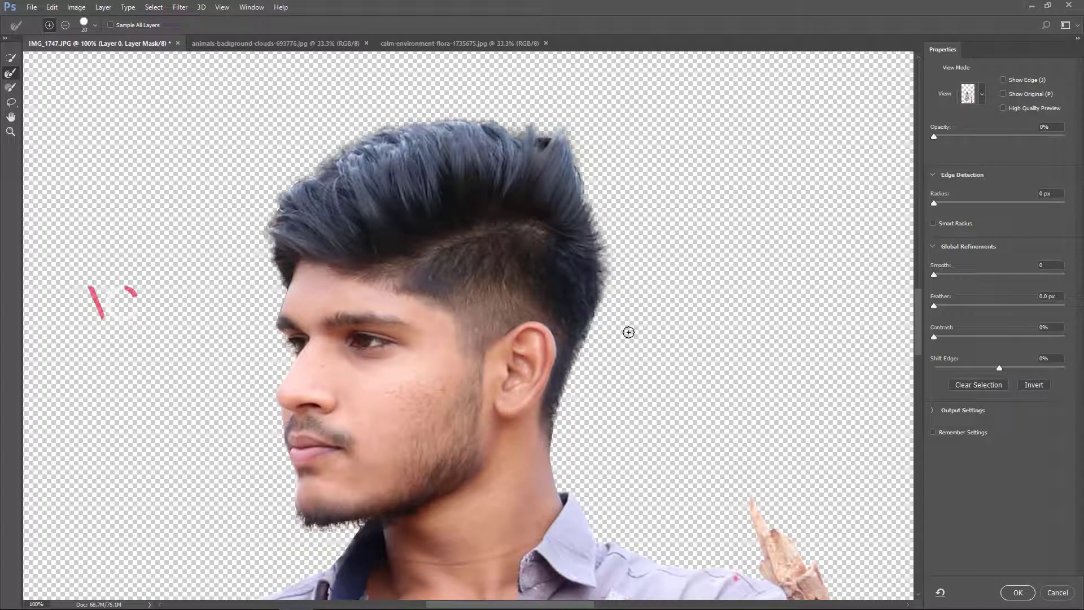
key("ctrl+0")
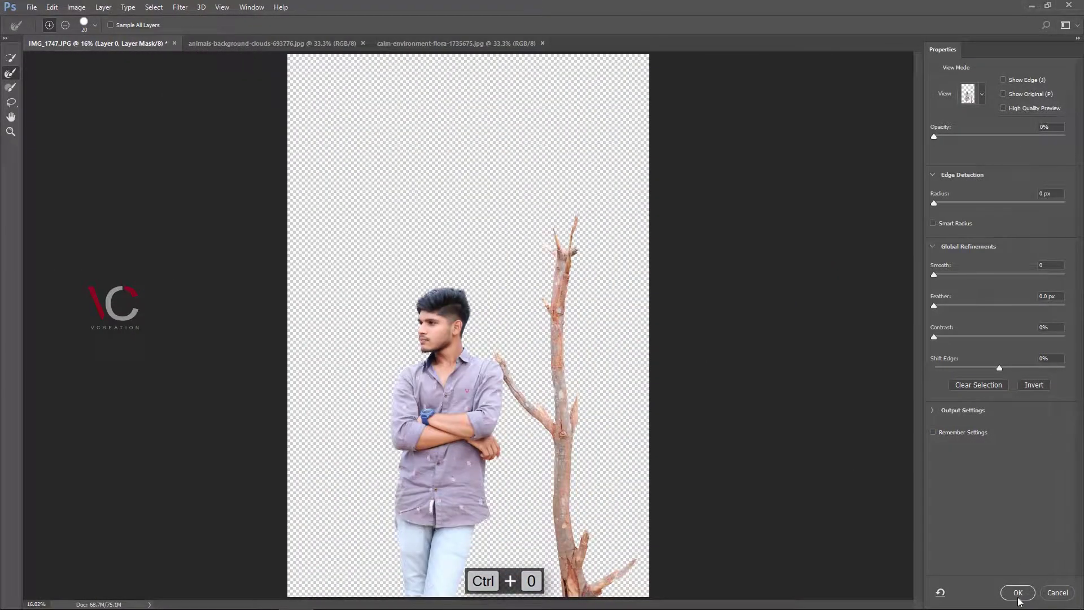
left_click(1017, 593)
Refine Layer 0's mask again in Select and Mask with Shift Edge at -4% and Feather at 1.0 px
right_click(993, 278)
left_click(968, 382)
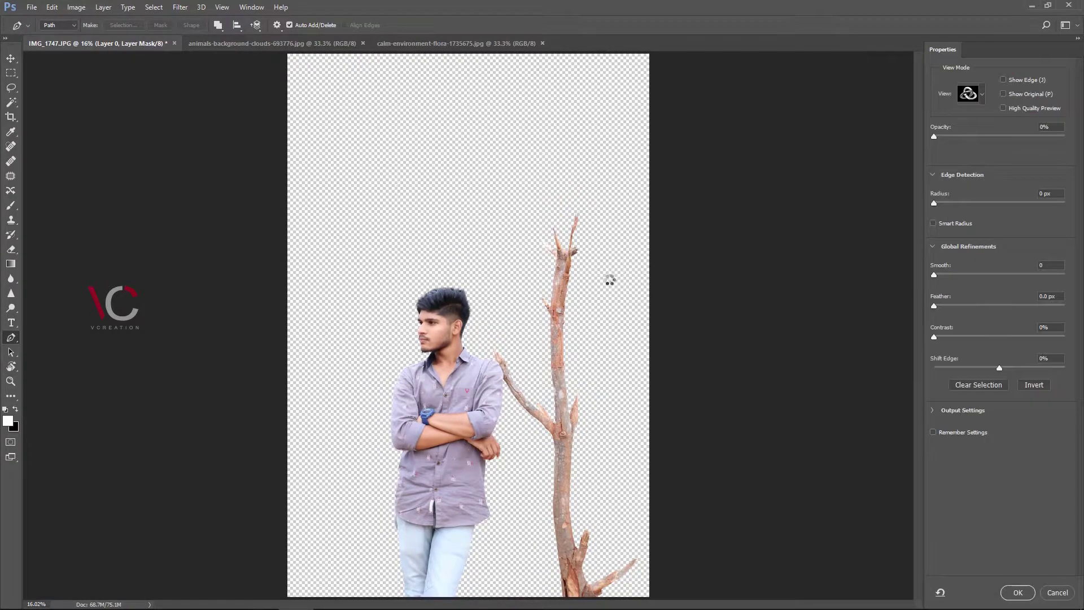
key("ctrl+equal")
key("ctrl+equal")
key("ctrl+equal")
key("ctrl+equal")
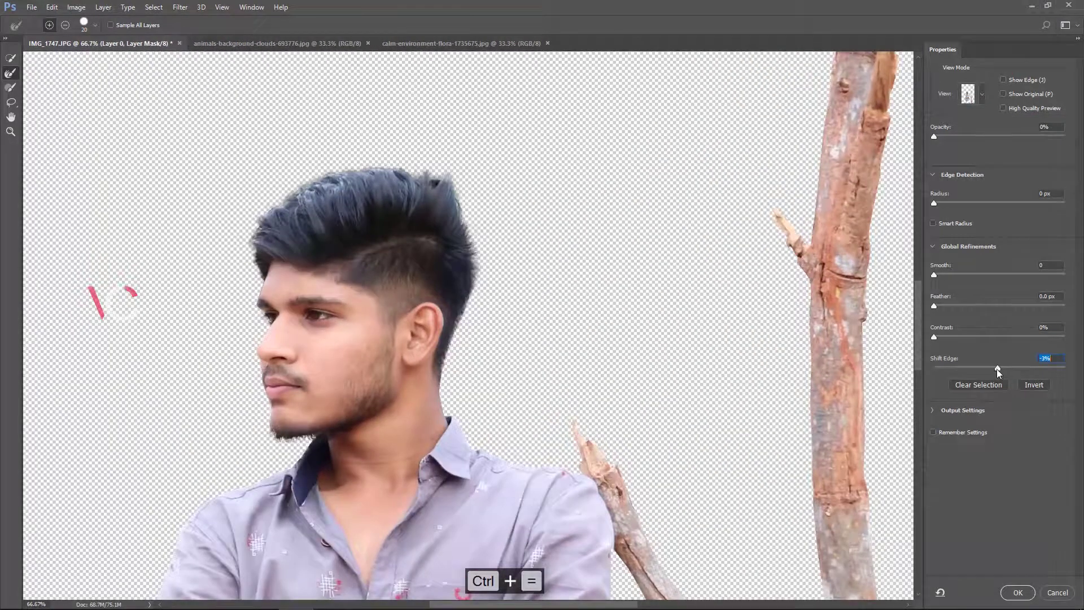
left_click_drag(934, 307, 939, 306)
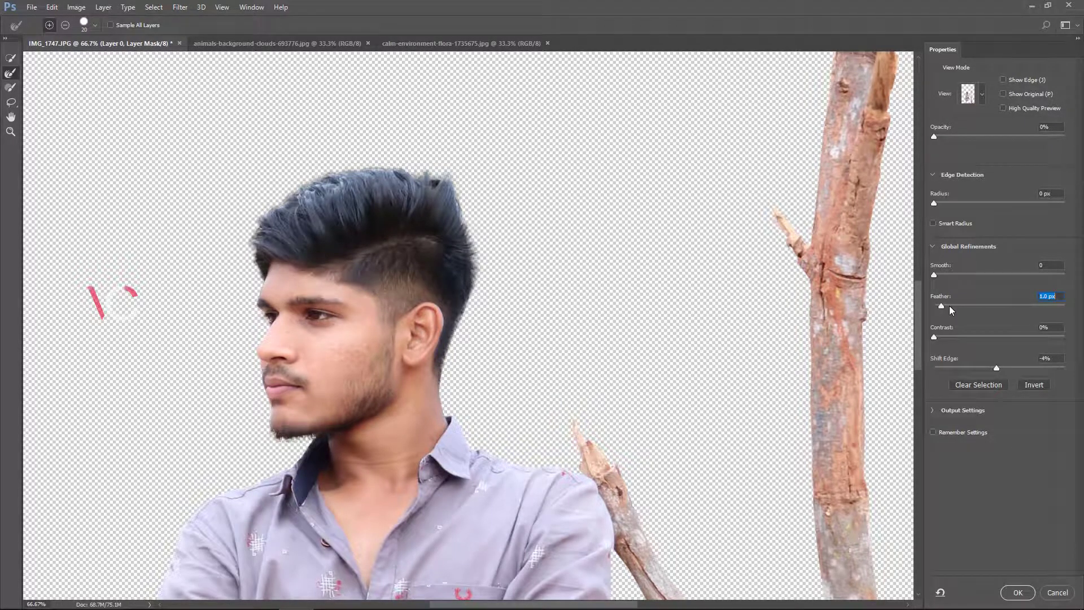
left_click(1018, 591)
left_click_drag(516, 428, 557, 291)
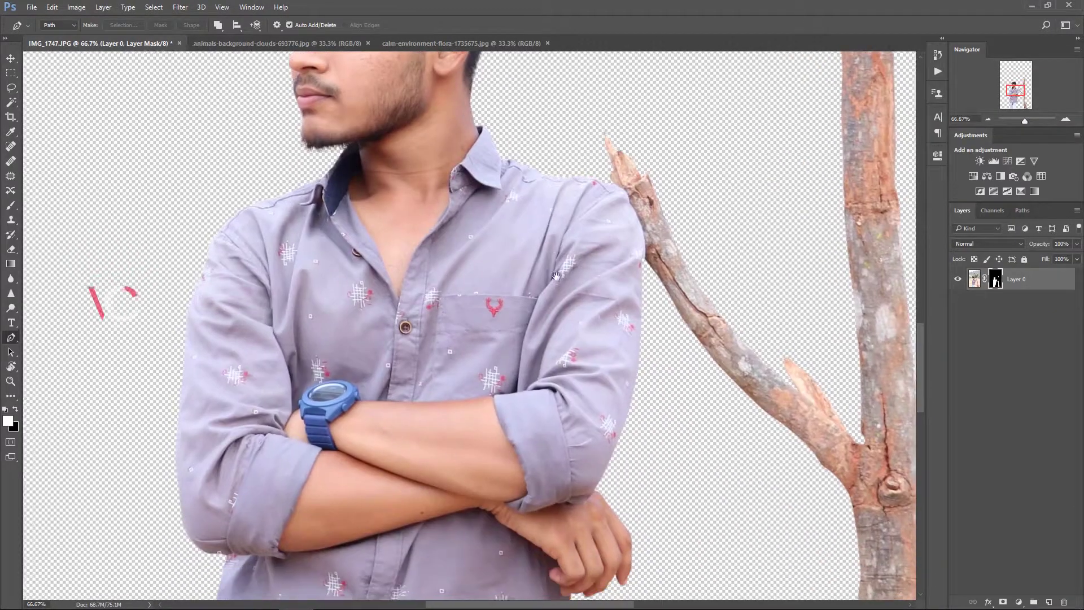
left_click_drag(510, 383, 566, 435)
left_click_drag(579, 273, 559, 406)
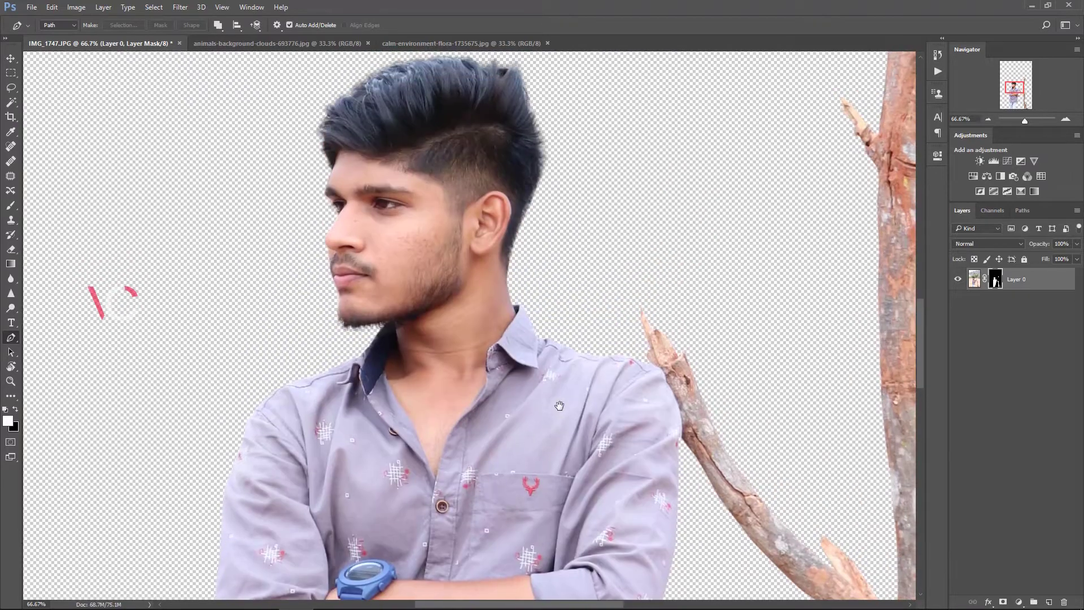
key("ctrl+0")
left_click(973, 309)
Create a white 600 x 750 px document from the insta portrait preset and copy its white sheet into IMG_1747
key("alt+f")
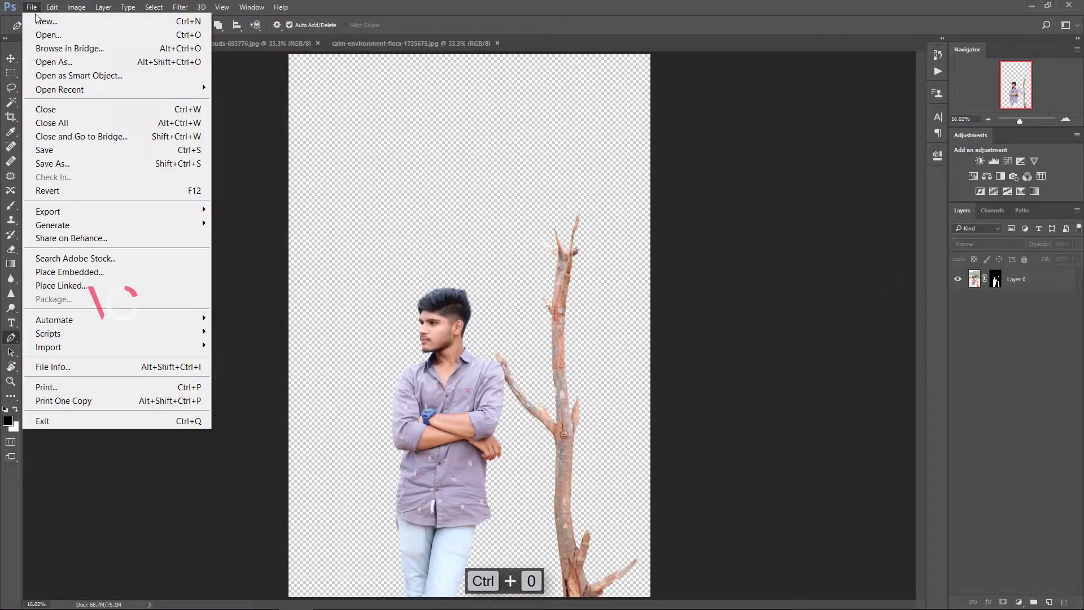
key("Escape")
key("ctrl+n")
left_click(767, 479)
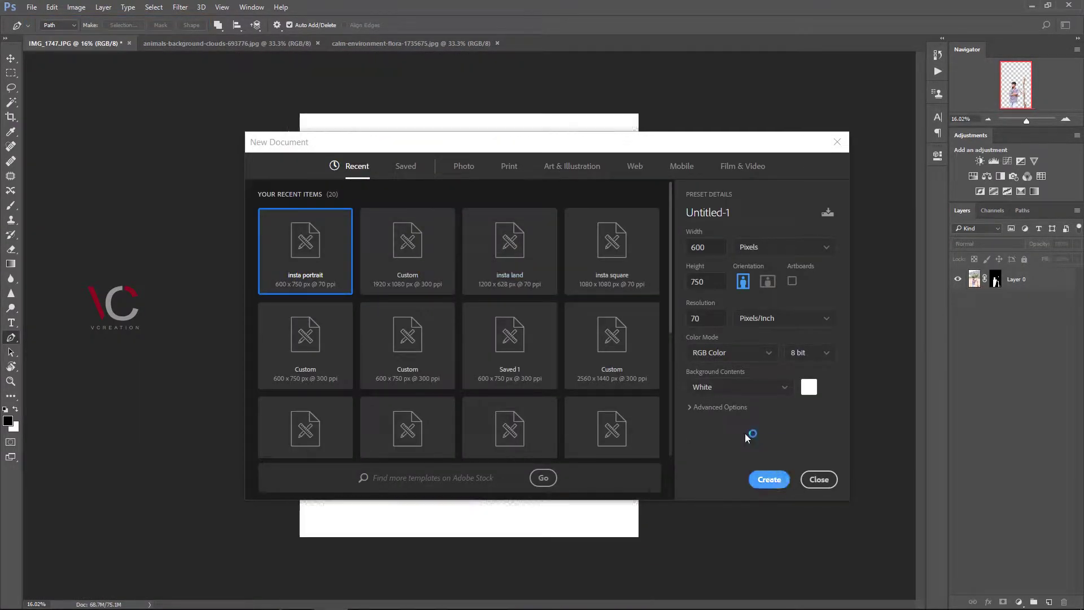
key("v")
left_click_drag(394, 282, 457, 335)
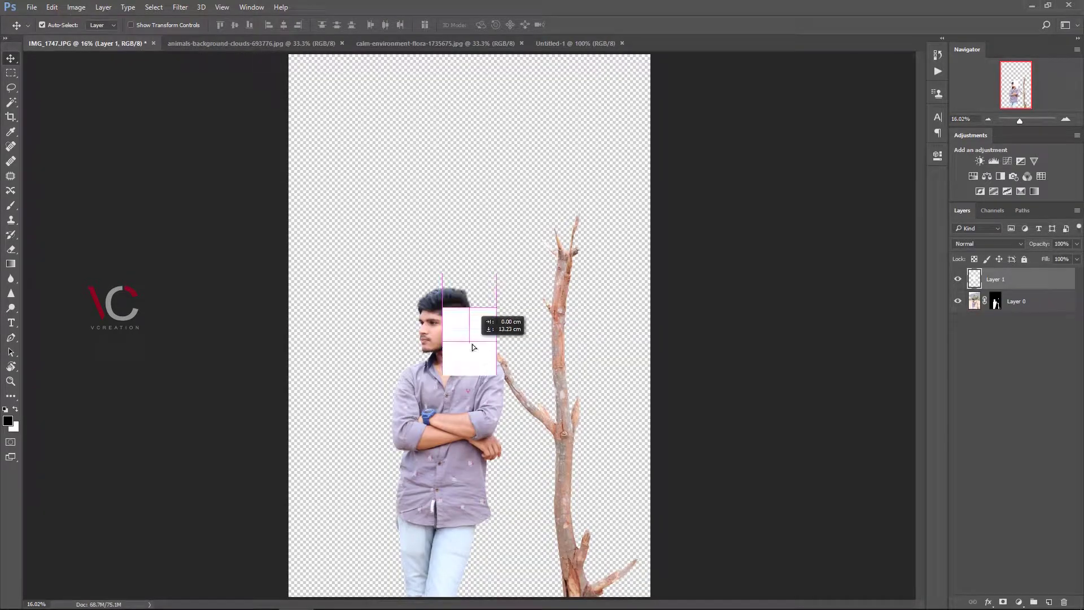
Scale the white sheet proportionally to the full canvas width and move it down to the lower edge of the canvas
key("ctrl+t")
left_click(195, 25)
left_click(174, 25)
type("667")
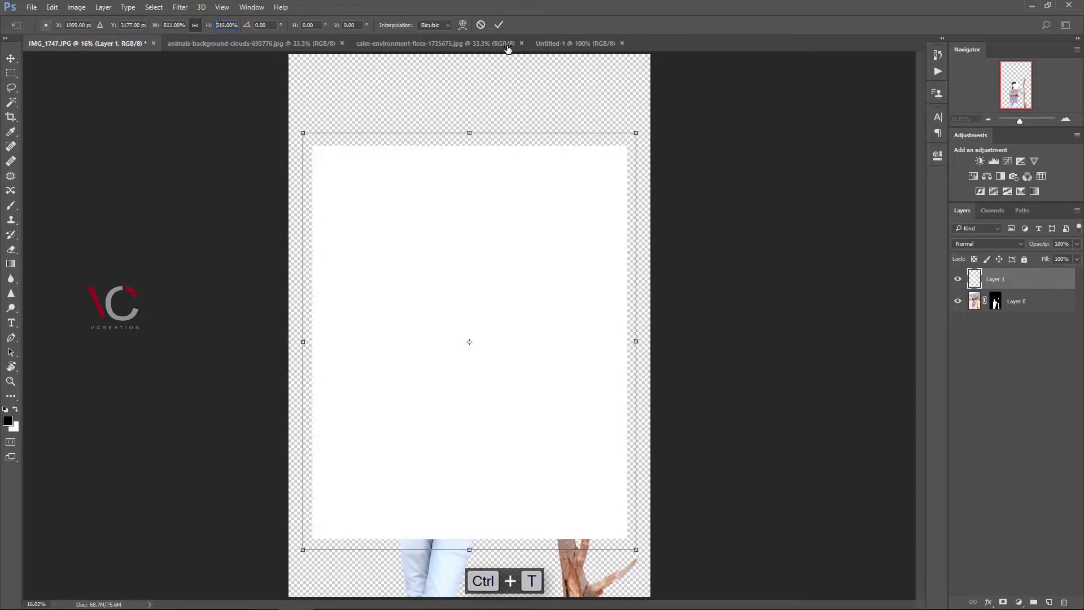
key("Tab")
left_click_drag(547, 202, 548, 232)
key("Return")
Crop the canvas down to the white sheet's upper edge, then remove the white layer and close the blank document
key("c")
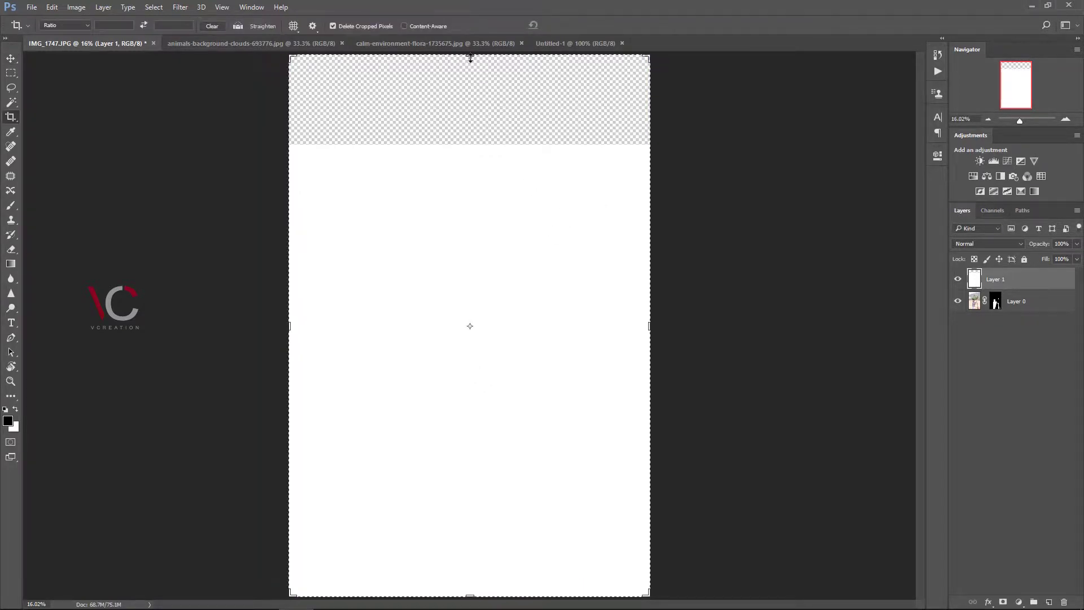
left_click_drag(469, 54, 470, 100)
left_click(572, 24)
key("v")
key("ctrl+bracketleft")
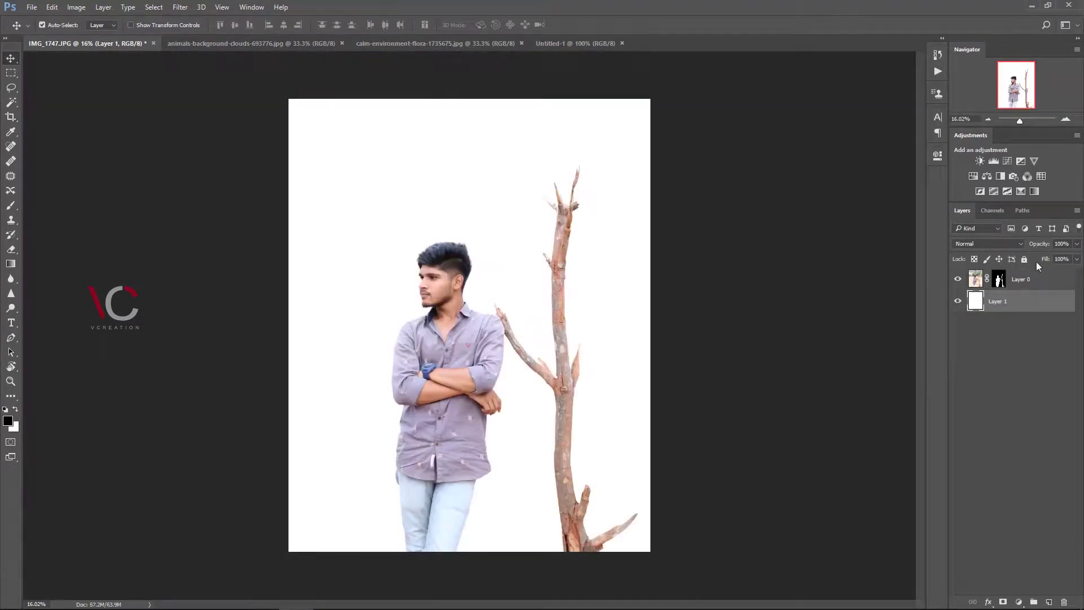
key("Delete")
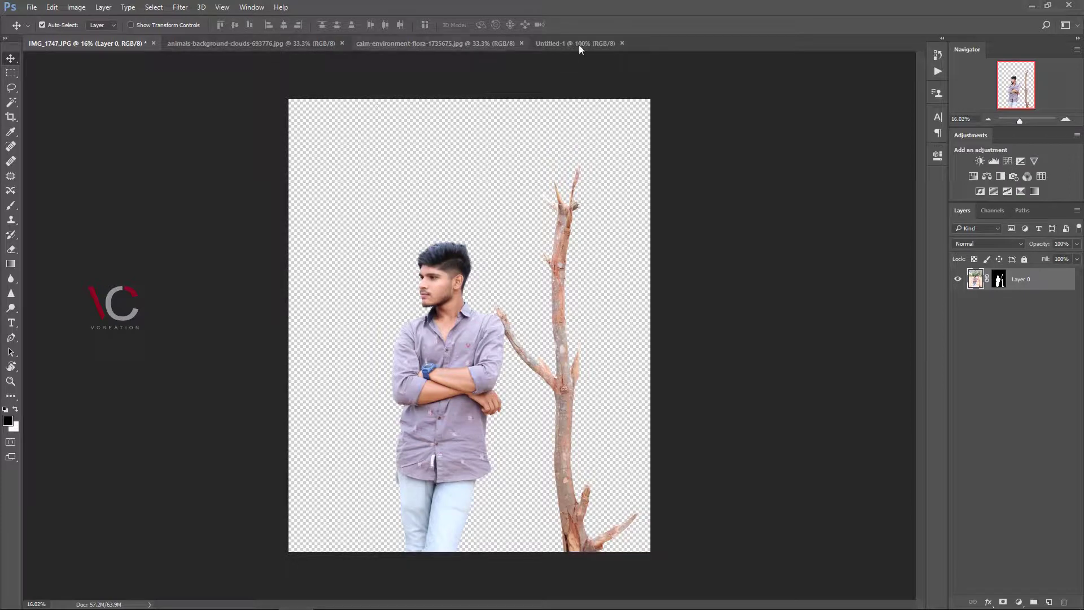
left_click(621, 43)
Copy the animals-background-clouds image into IMG_1747 and enlarge it to about 162%, aligned with the canvas's right edge
left_click(313, 46)
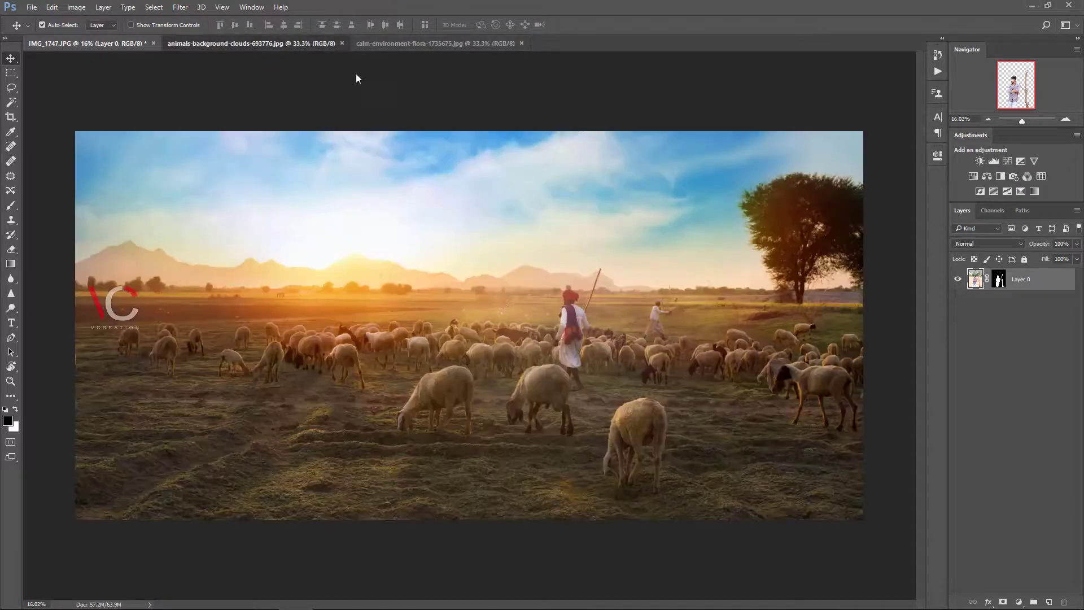
left_click_drag(496, 301, 532, 480)
key("ctrl+t")
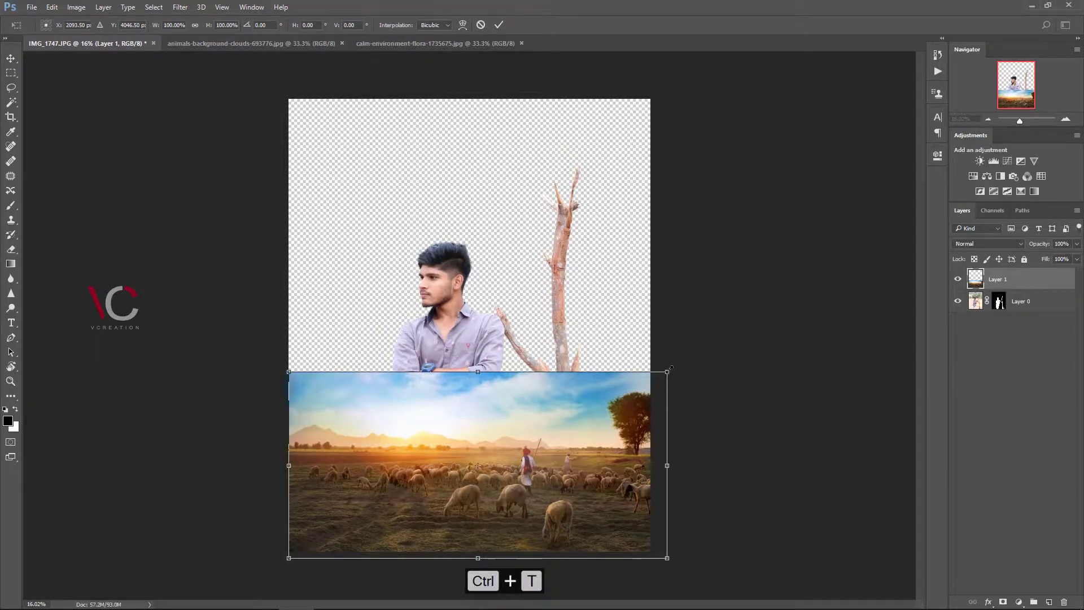
left_click_drag(669, 370, 902, 255)
left_click_drag(734, 355, 511, 336)
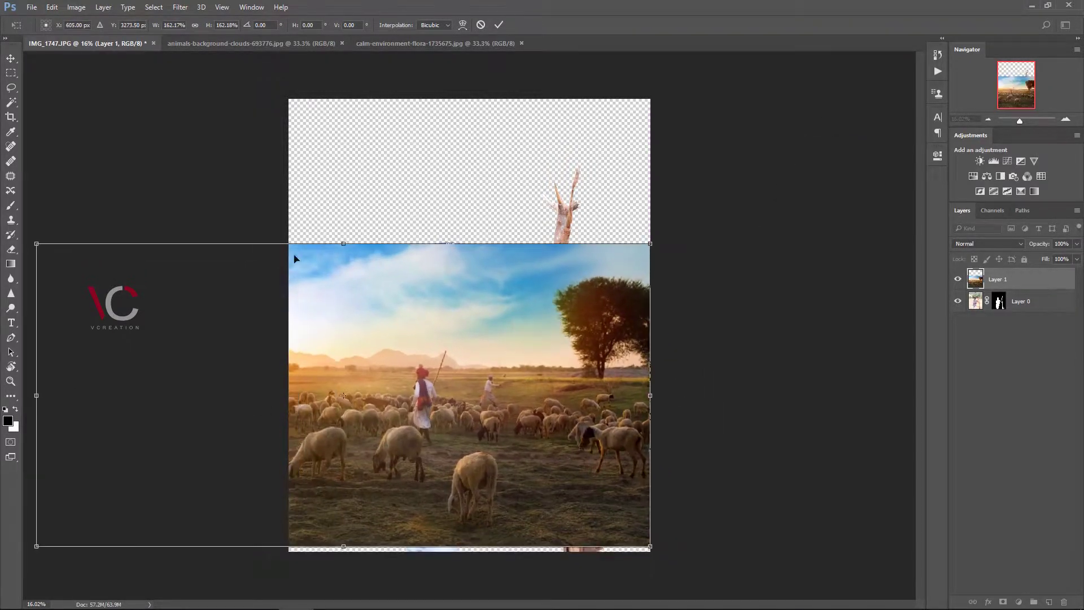
Scale and position the sheep-field image to fill the canvas with its leafy tree on the right, and place it behind the man
key("ctrl+minus")
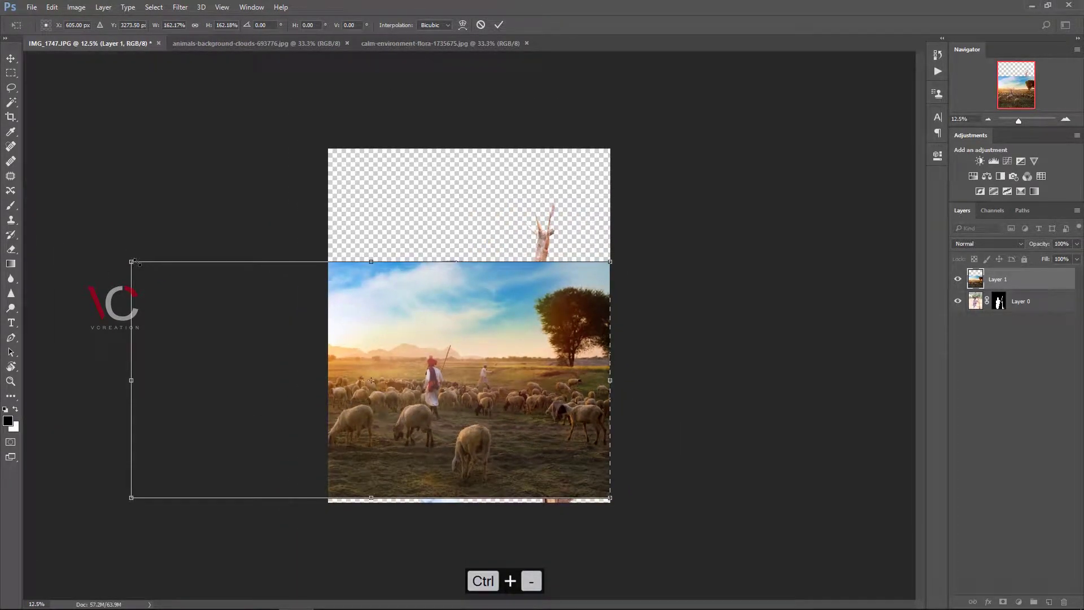
left_click_drag(132, 262, 57, 54)
left_click_drag(610, 198, 878, 103)
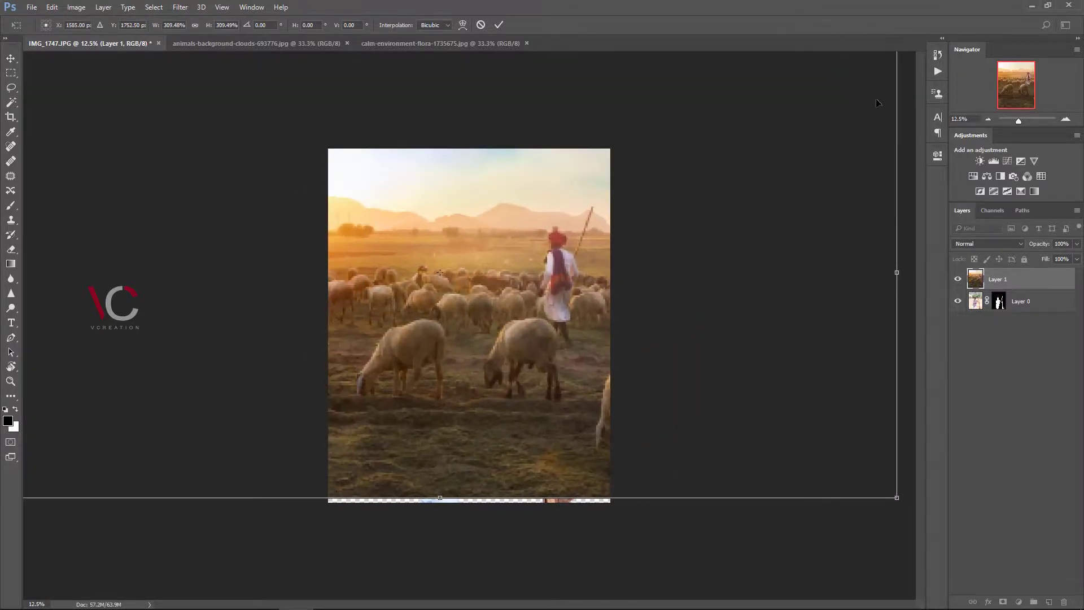
left_click_drag(844, 254, 577, 342)
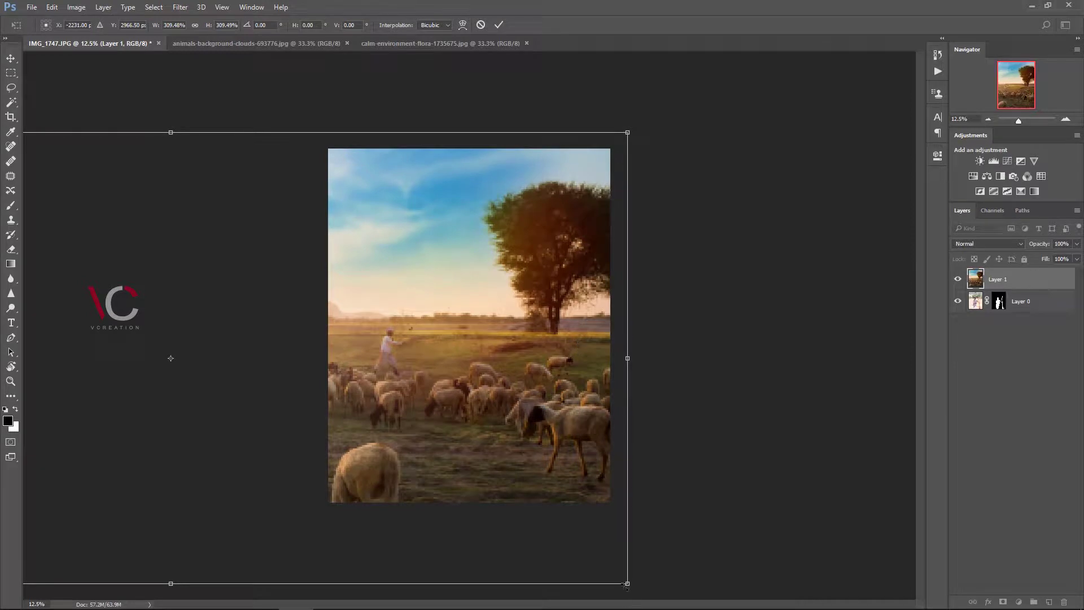
left_click_drag(626, 584, 502, 522)
left_click_drag(408, 405, 528, 412)
key("Return")
key("ctrl+bracketleft")
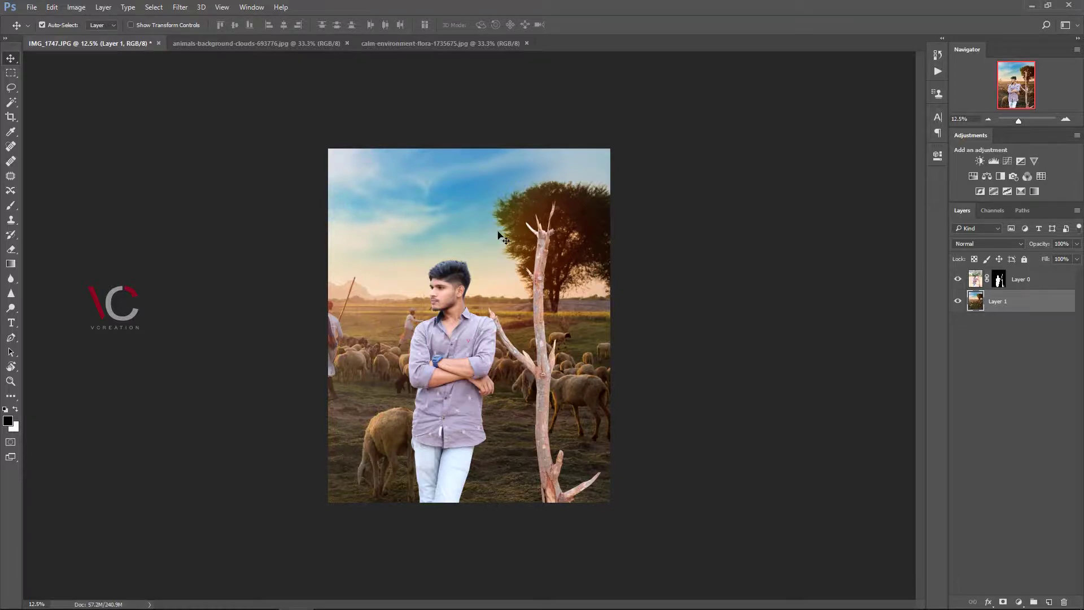
Enlarge the sheep-field layer by about 122.66% and position its leafy tree behind the bare trunk
left_click_drag(502, 237, 497, 258)
key("ctrl+t")
left_click_drag(602, 180, 701, 138)
left_click_drag(587, 302, 555, 298)
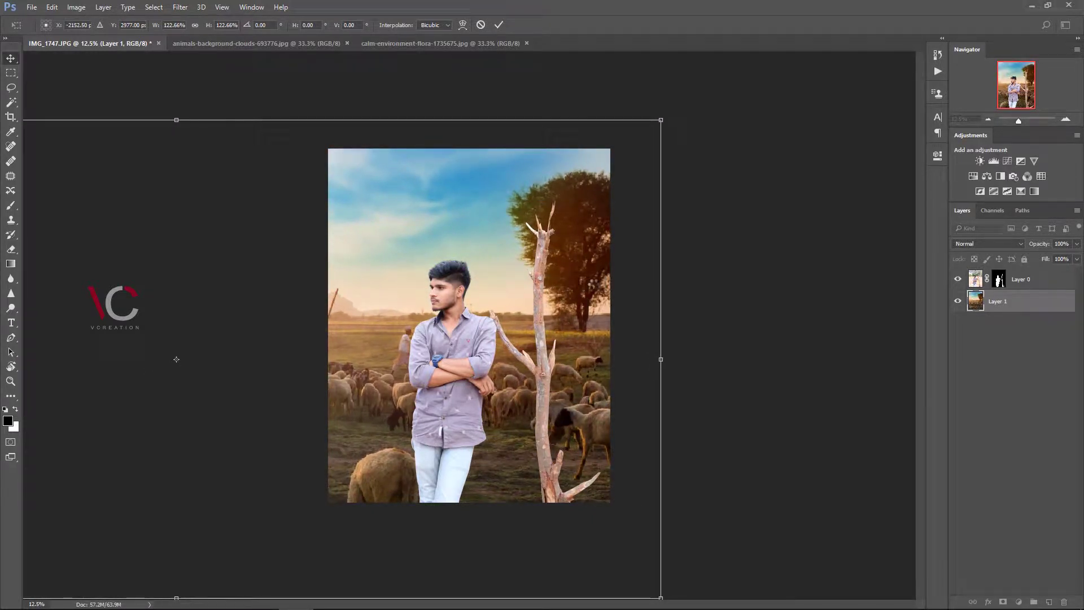
key("Return")
key("ctrl+0")
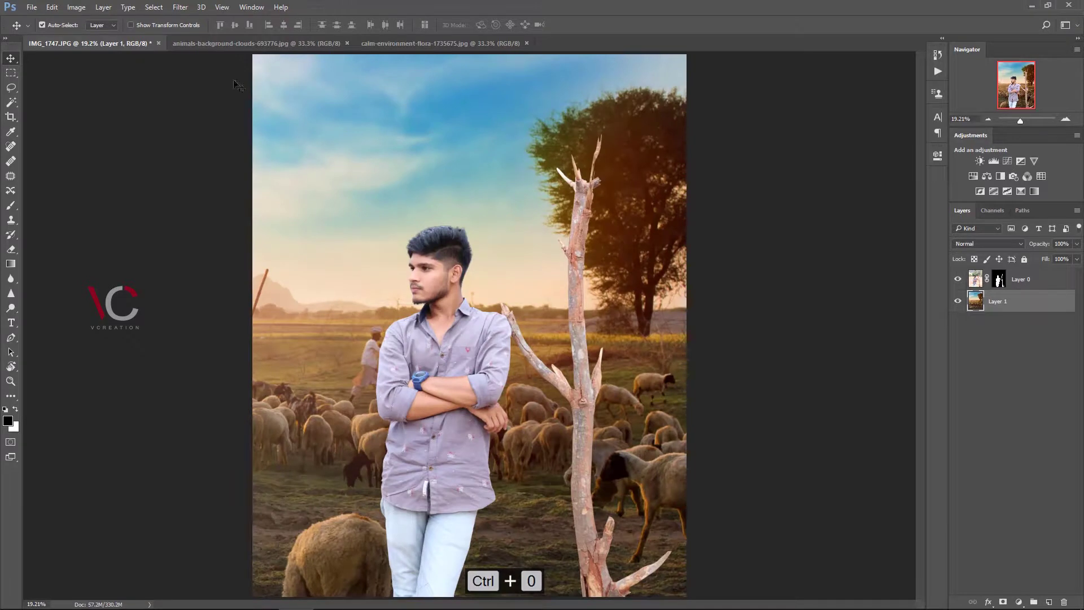
Close the two background photo documents and apply Layer 0's mask permanently to the layer
left_click(347, 43)
left_click(339, 43)
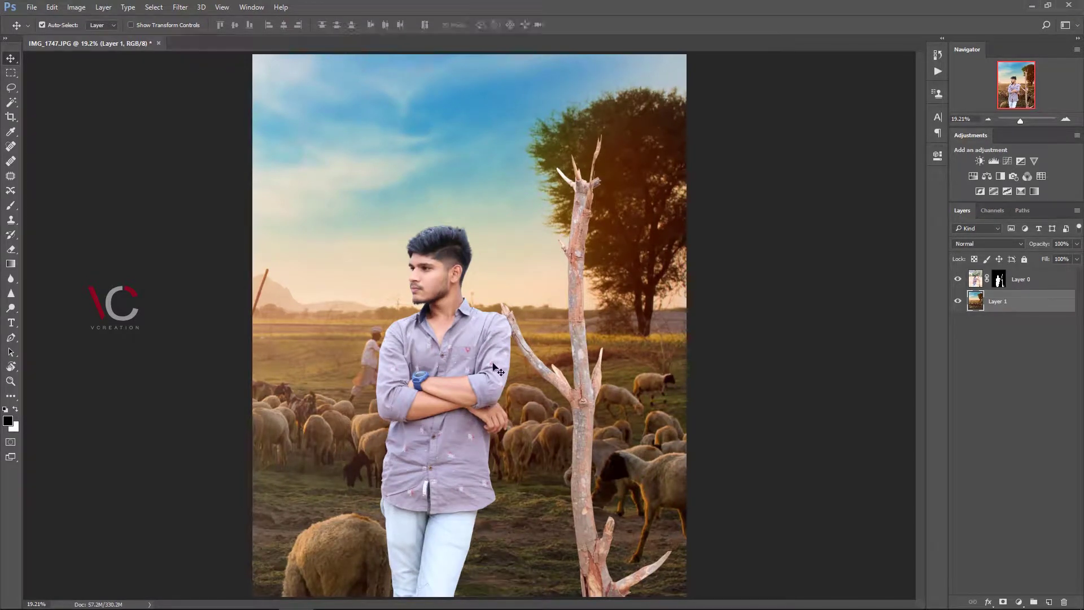
left_click(999, 280)
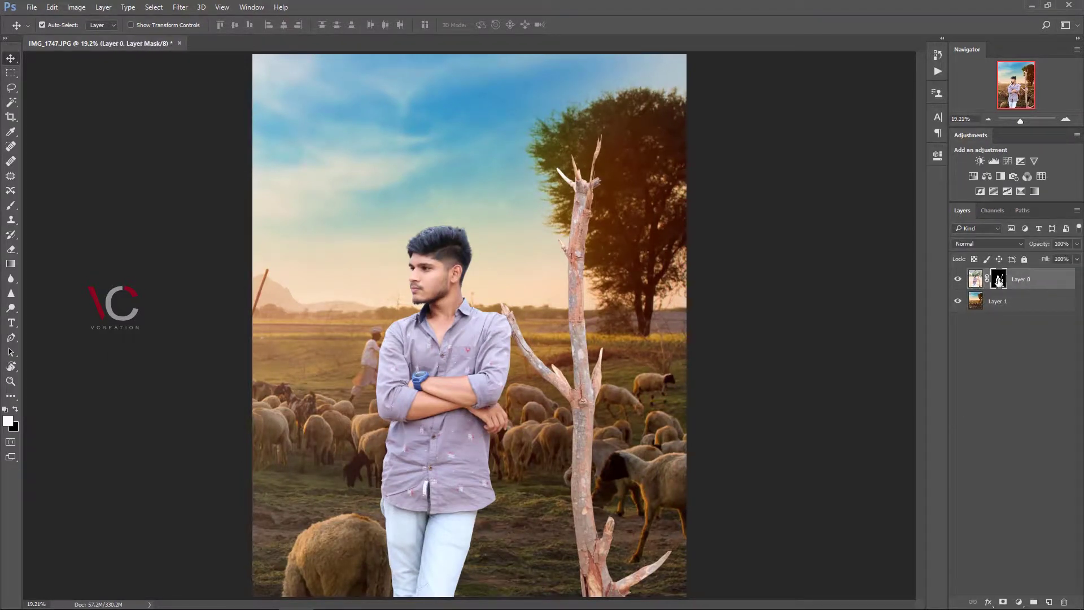
right_click(998, 281)
left_click(970, 323)
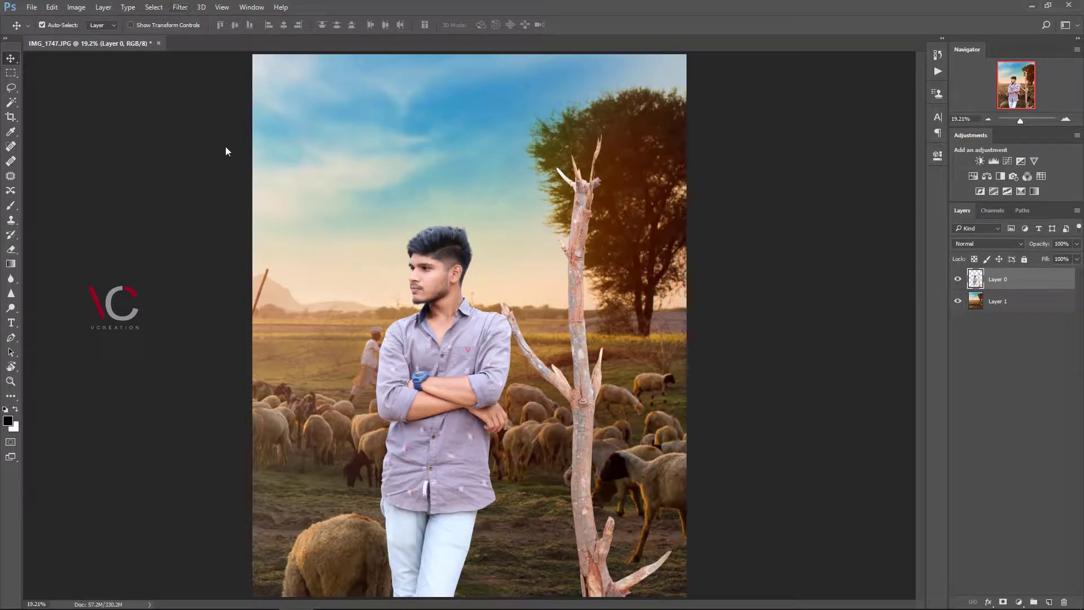
Remove the blemishes on the man's cheek with the Spot Healing Brush in Content-Aware mode
key("ctrl+equal")
key("ctrl+equal")
key("ctrl+equal")
key("ctrl+equal")
key("ctrl+equal")
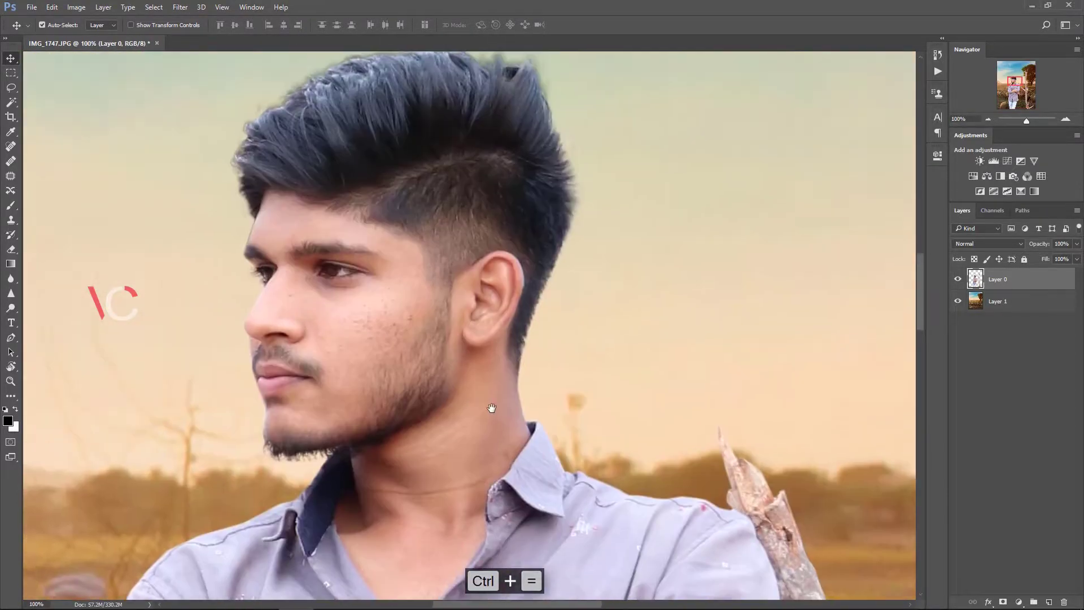
left_click_drag(491, 406, 559, 419)
key("ctrl+equal")
scroll(805, 267, "down", 2)
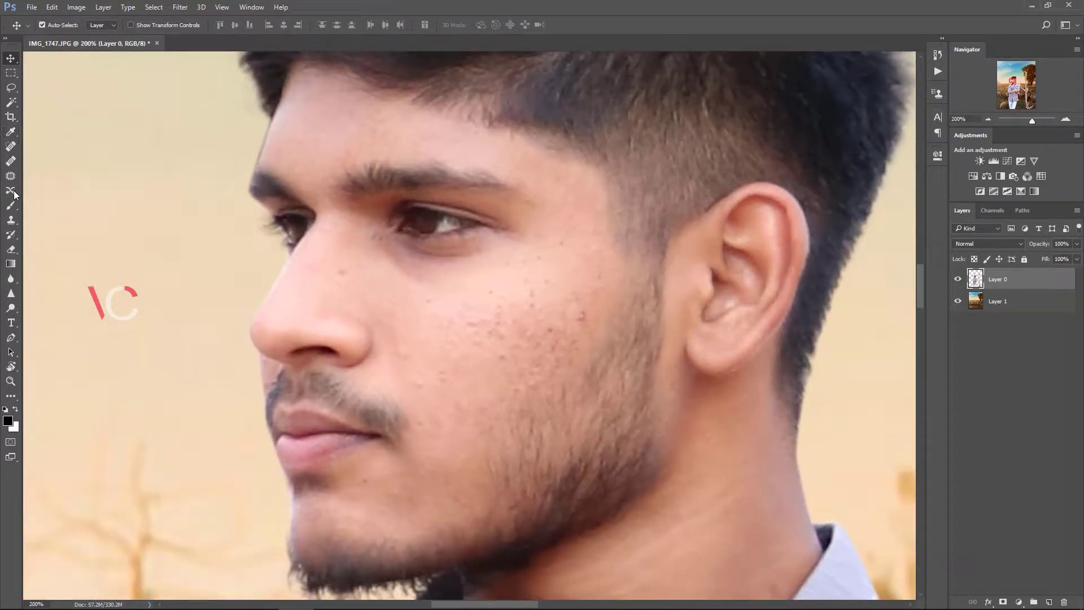
key("j")
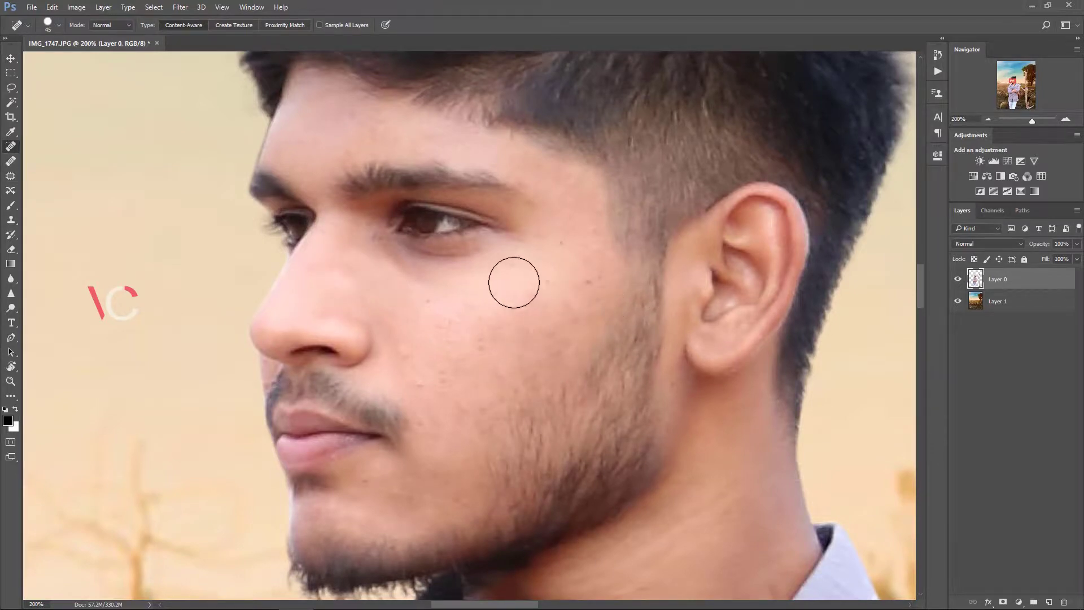
left_click(590, 279)
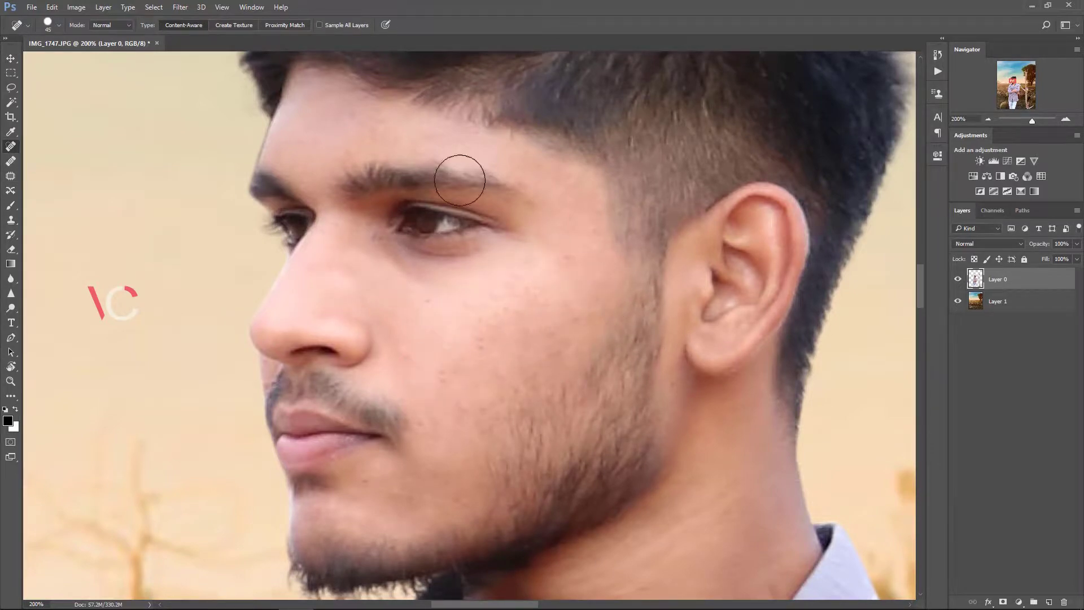
Heal the dark mole and skin spots on the man's crossed forearms
scroll(728, 443, "down", 15)
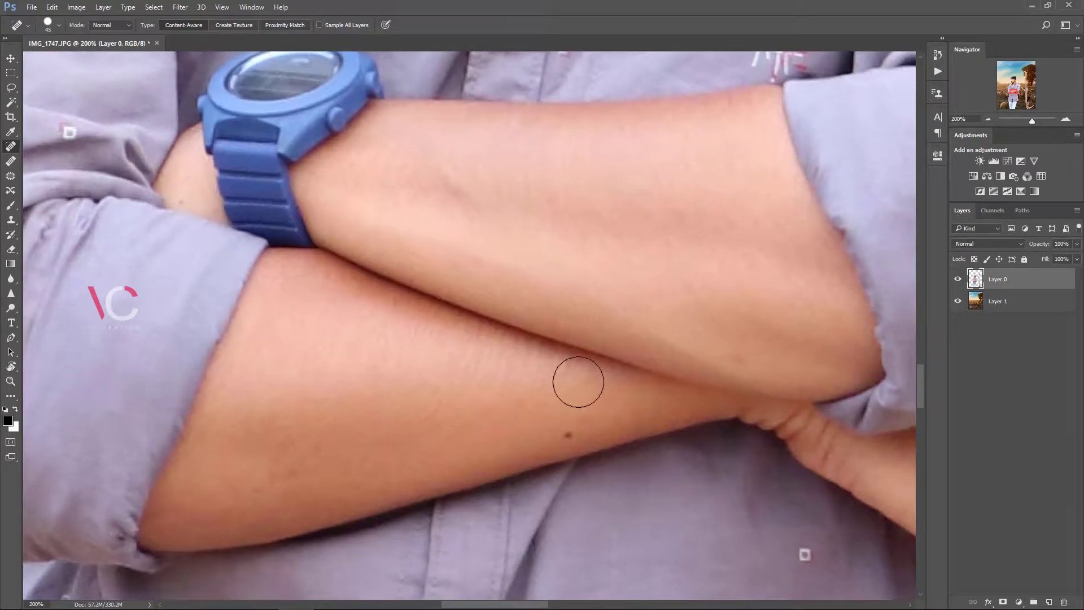
left_click(566, 418)
left_click(739, 358)
mouse_move(836, 389)
left_mouse_down()
mouse_move(365, 232)
mouse_move(160, 190)
left_mouse_up()
left_click_drag(338, 229, 613, 416)
key("ctrl+0")
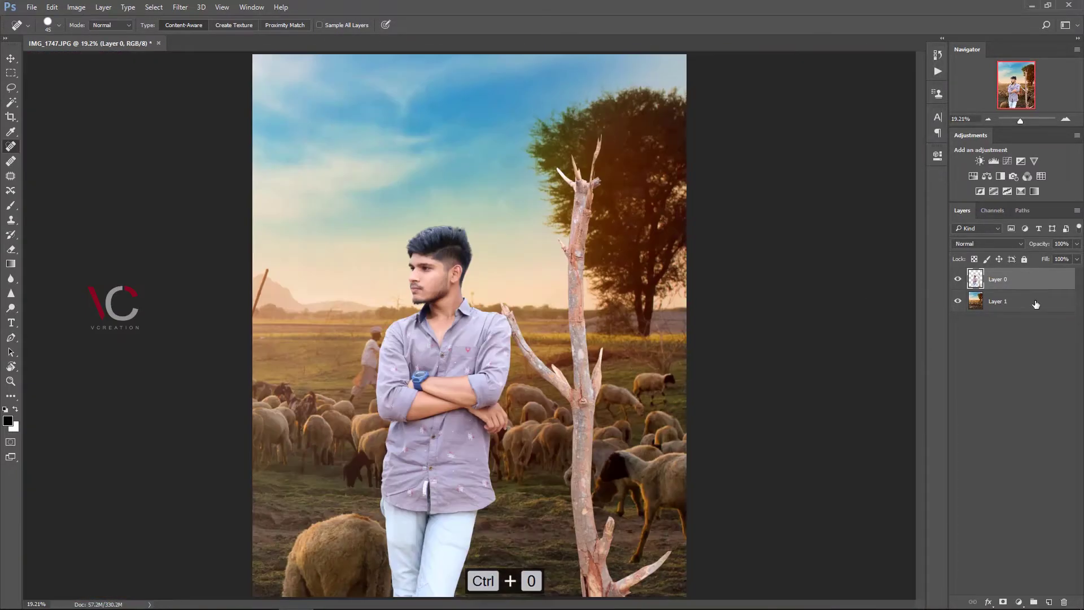
Apply a Gaussian Blur with a 3-pixel radius to the sheep-field background on Layer 1
left_click(998, 301)
left_click(180, 7)
mouse_move(189, 164)
left_click(395, 218)
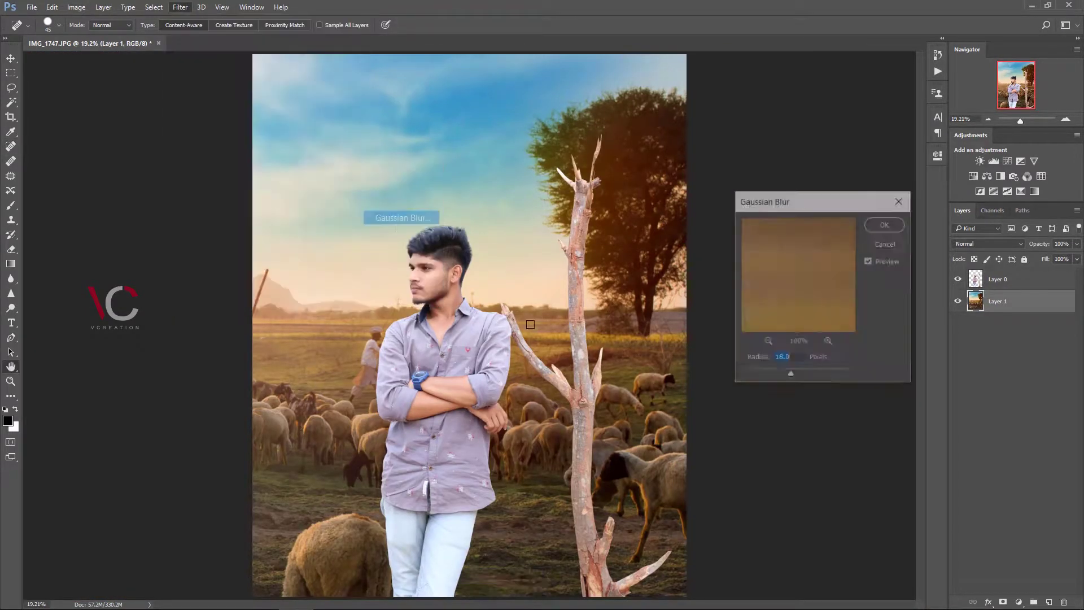
type("3")
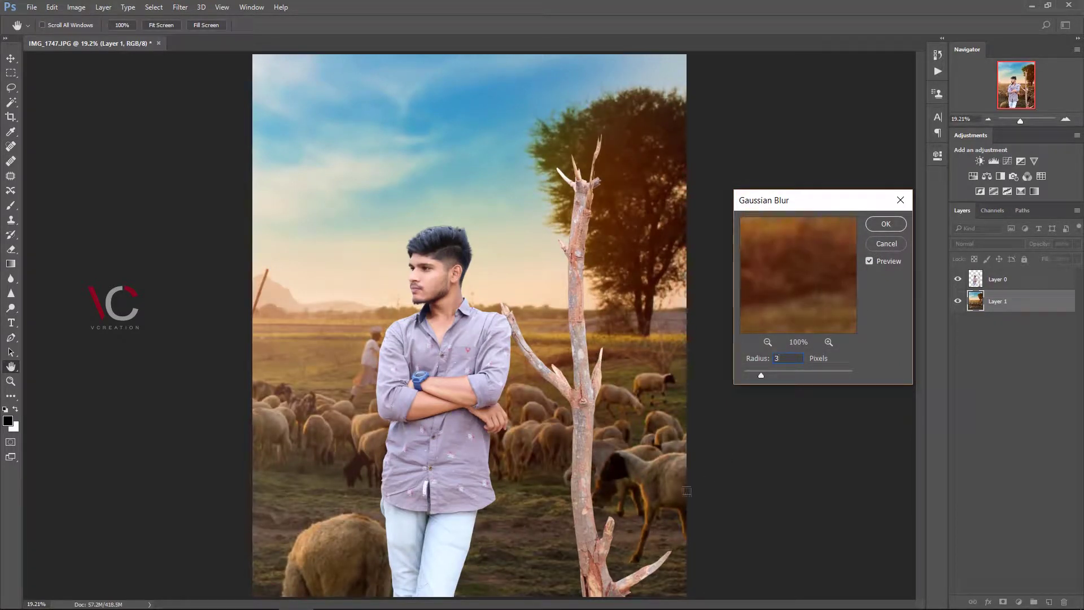
left_click(590, 293)
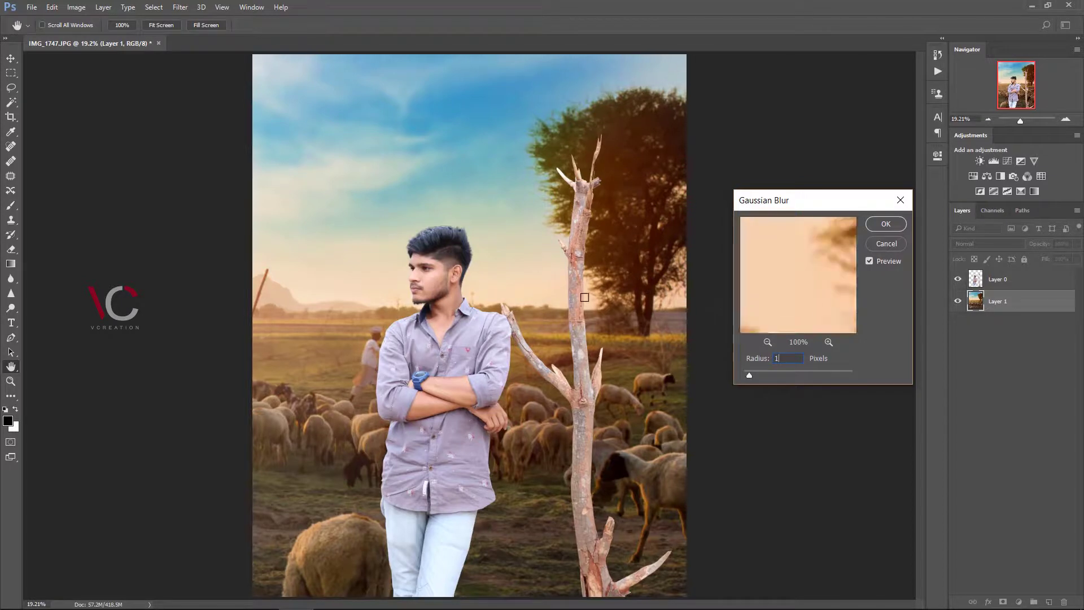
left_click(575, 522)
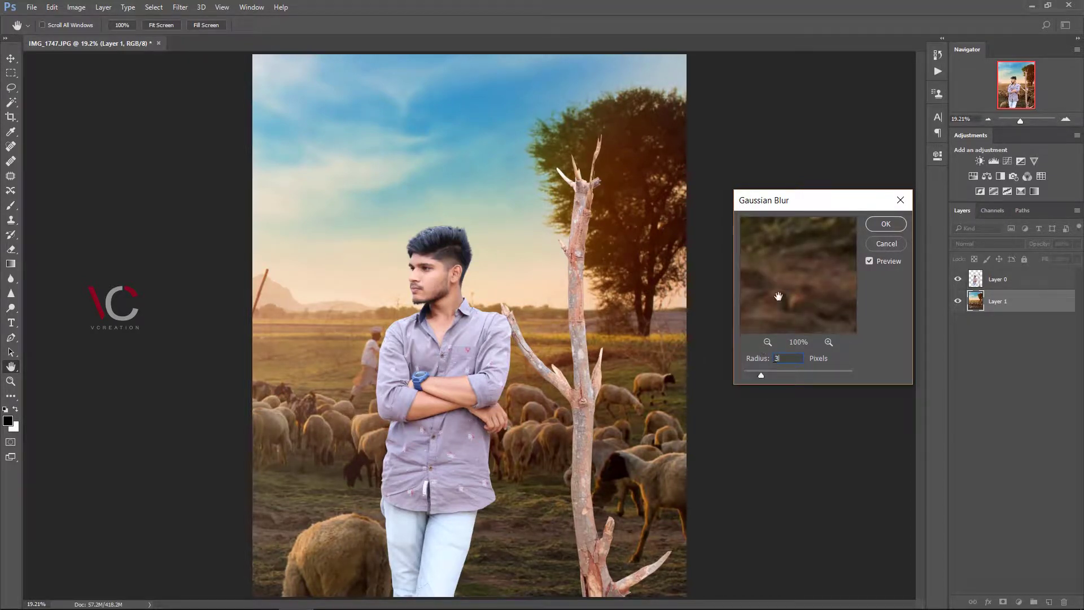
left_click(892, 226)
key("j")
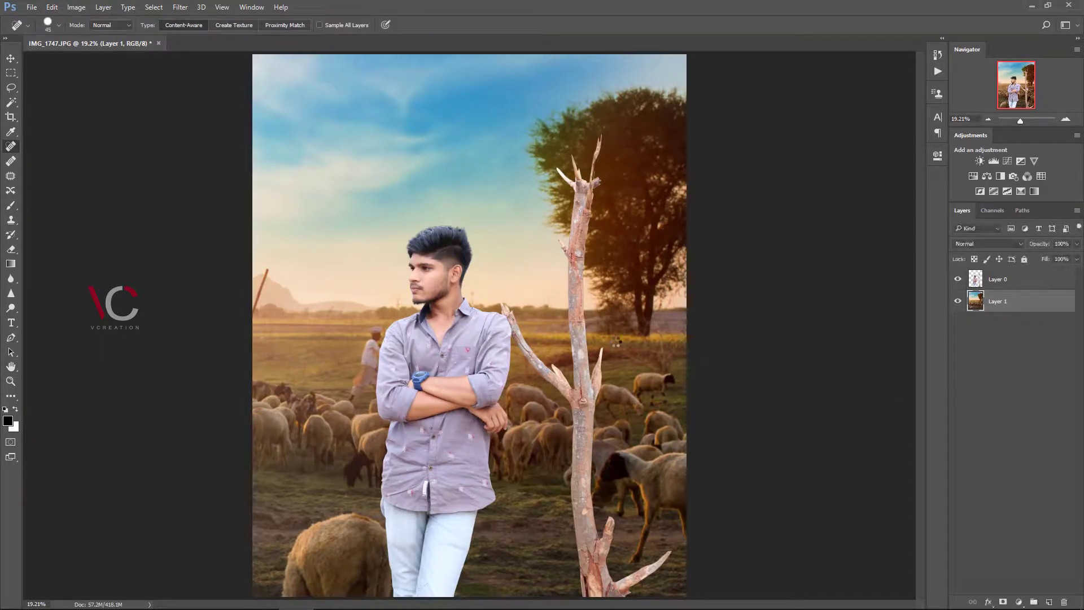
left_click(1000, 282)
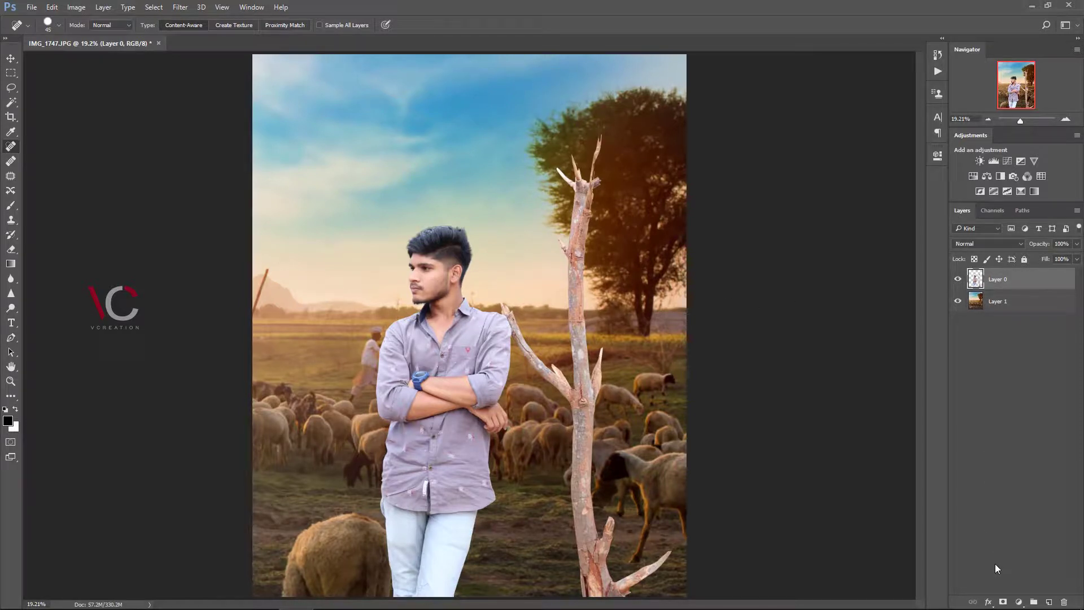
left_click(1019, 602)
left_click(836, 421)
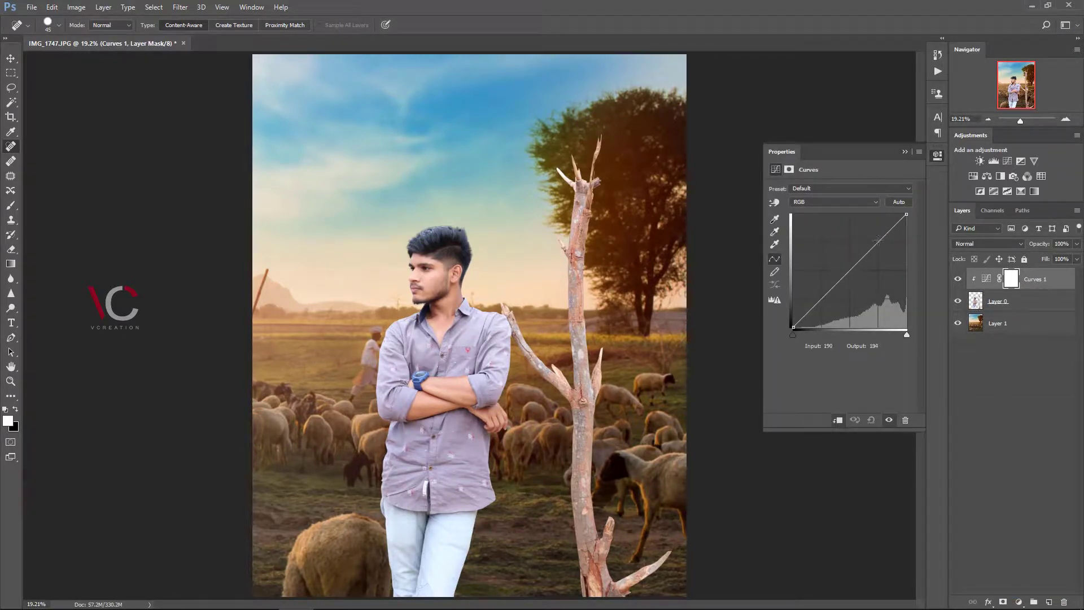
left_click_drag(878, 240, 886, 257)
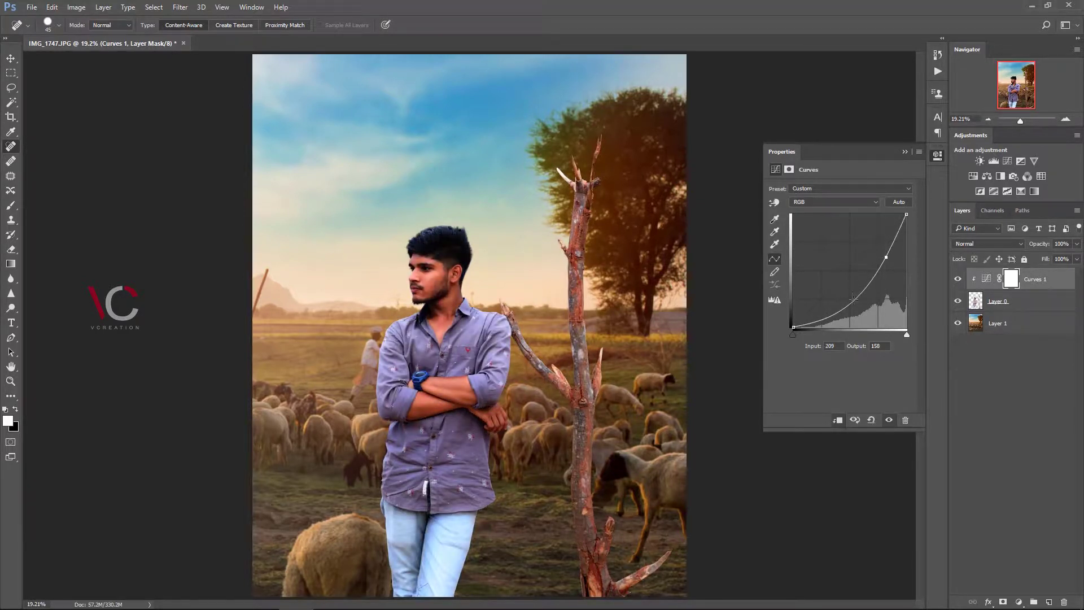
left_click_drag(853, 299, 846, 283)
left_click(903, 152)
key("ctrl+e")
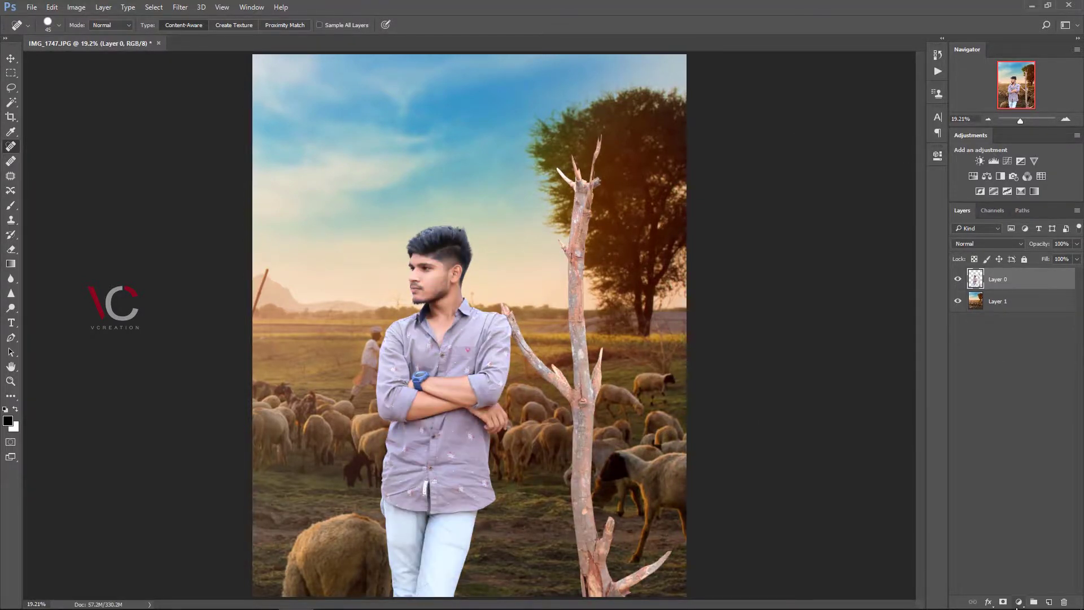
Add a Brightness/Contrast adjustment clipped to Layer 0, lowering brightness to about -36 and raising contrast slightly
left_click(1019, 602)
left_click(993, 389)
left_click(837, 419)
left_click_drag(838, 215, 825, 218)
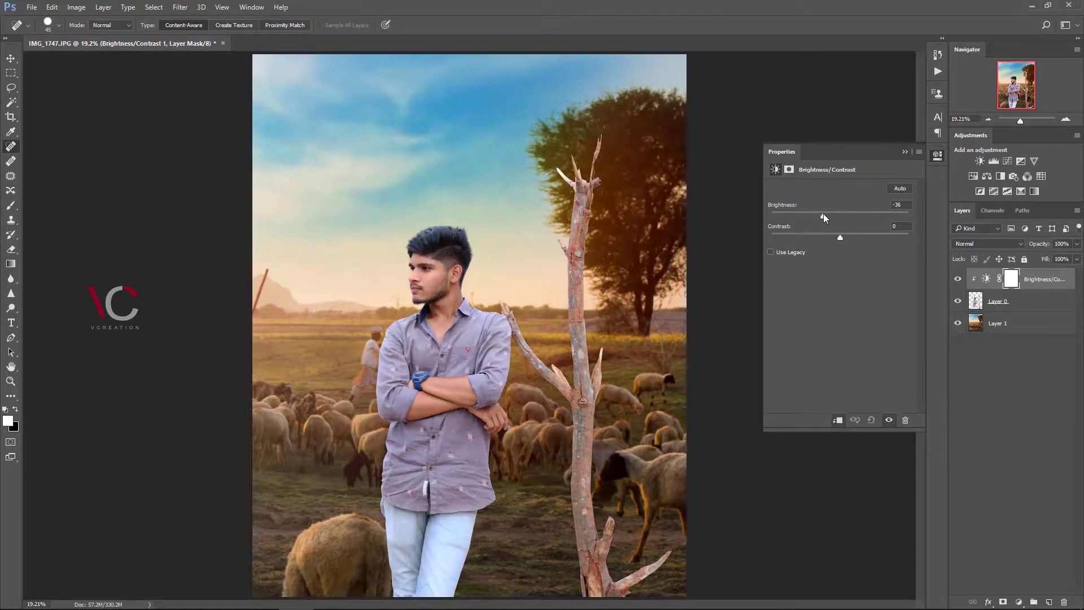
left_click(845, 237)
left_click(905, 152)
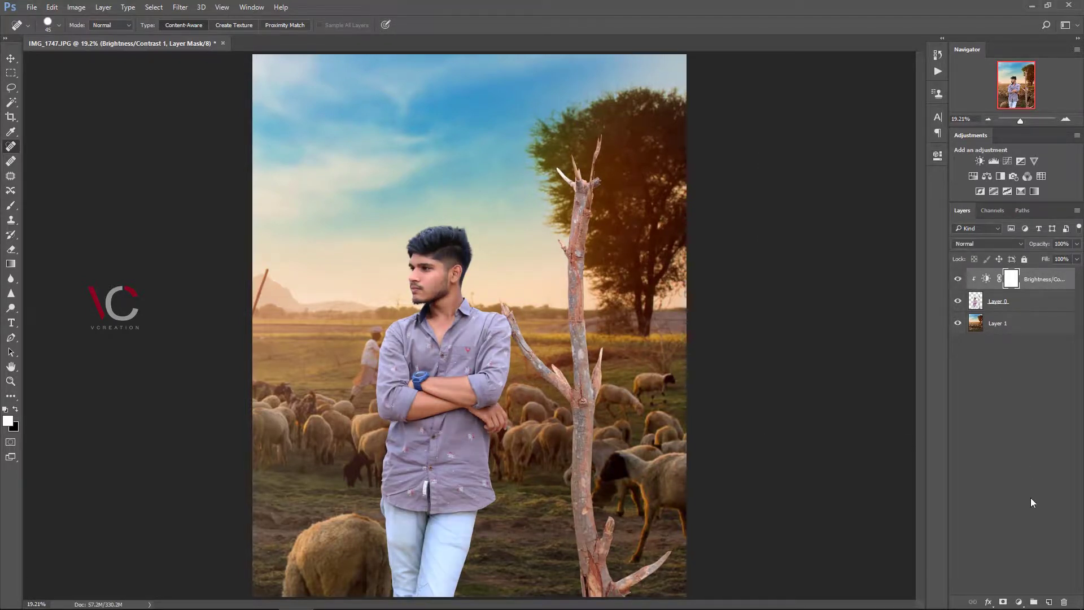
Add a clipped Selective Color adjustment with Reds at Magenta -1, Yellow about +23, Black +24, and Blacks at Cyan about -11
left_click(1019, 602)
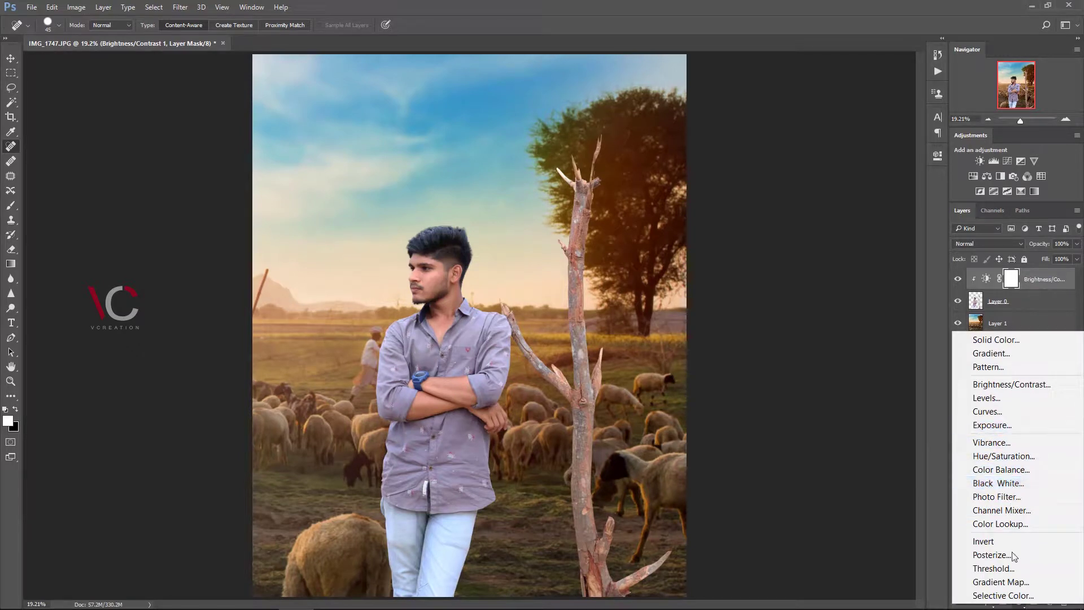
left_click(1003, 596)
left_click_drag(841, 290, 849, 291)
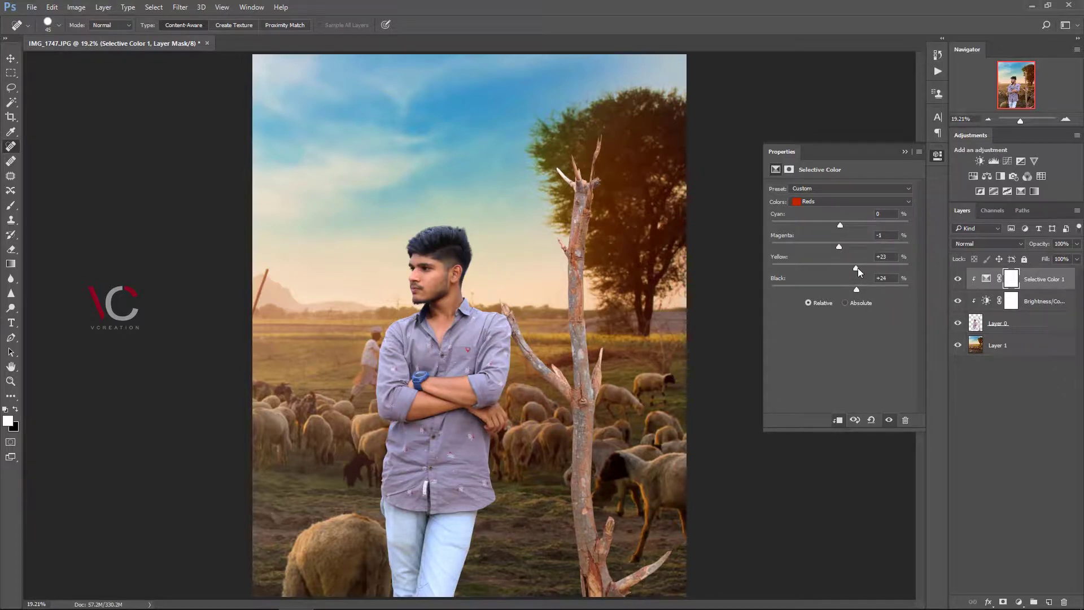
left_click(815, 202)
left_click(823, 281)
left_click_drag(840, 247, 828, 225)
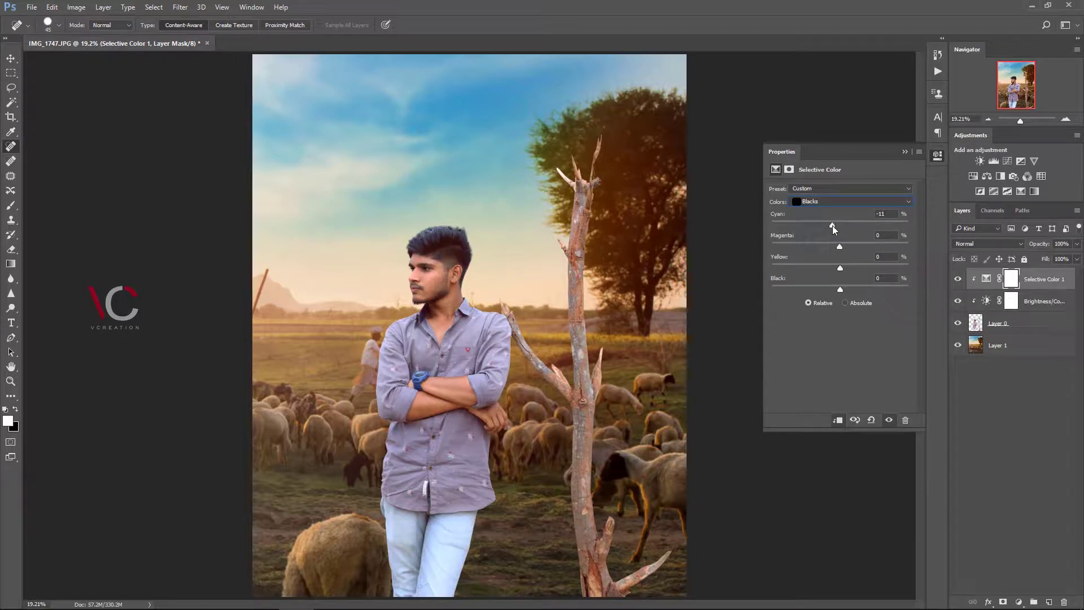
left_click(904, 152)
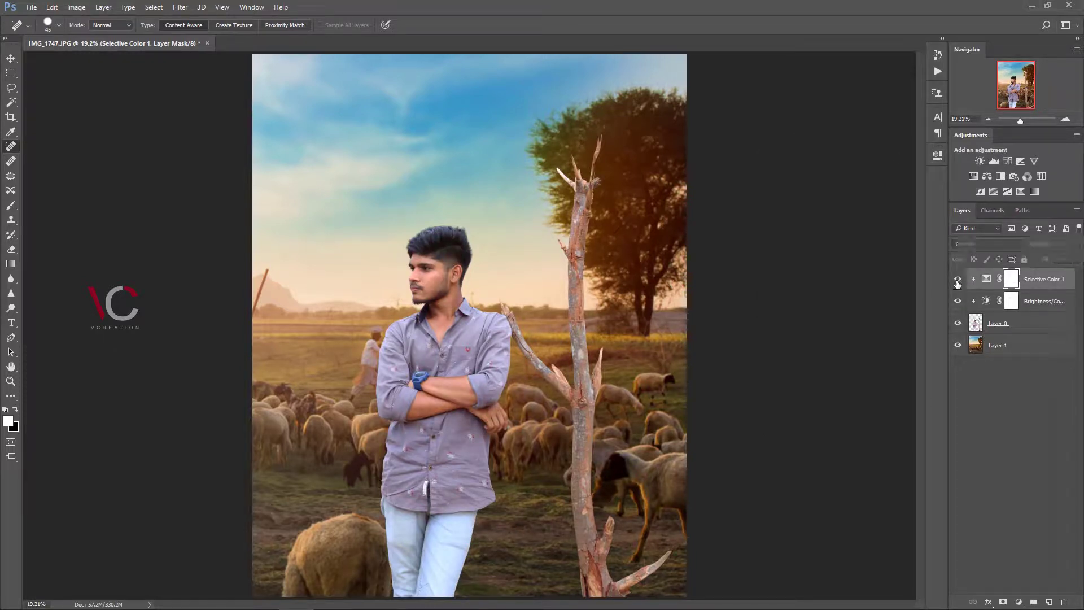
left_click(1019, 602)
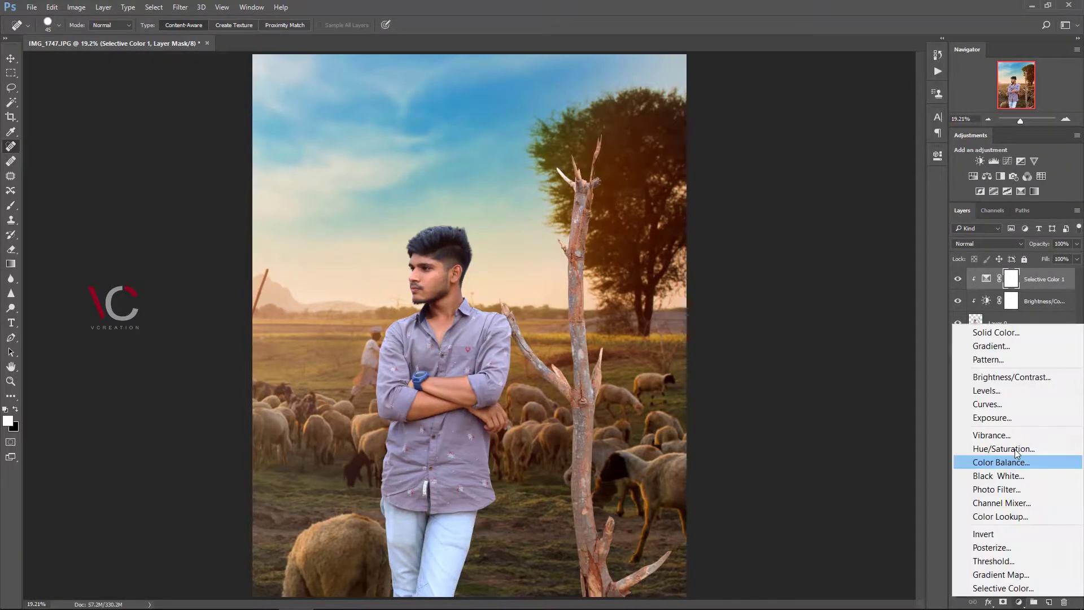
left_click(999, 402)
left_click_drag(829, 293, 821, 301)
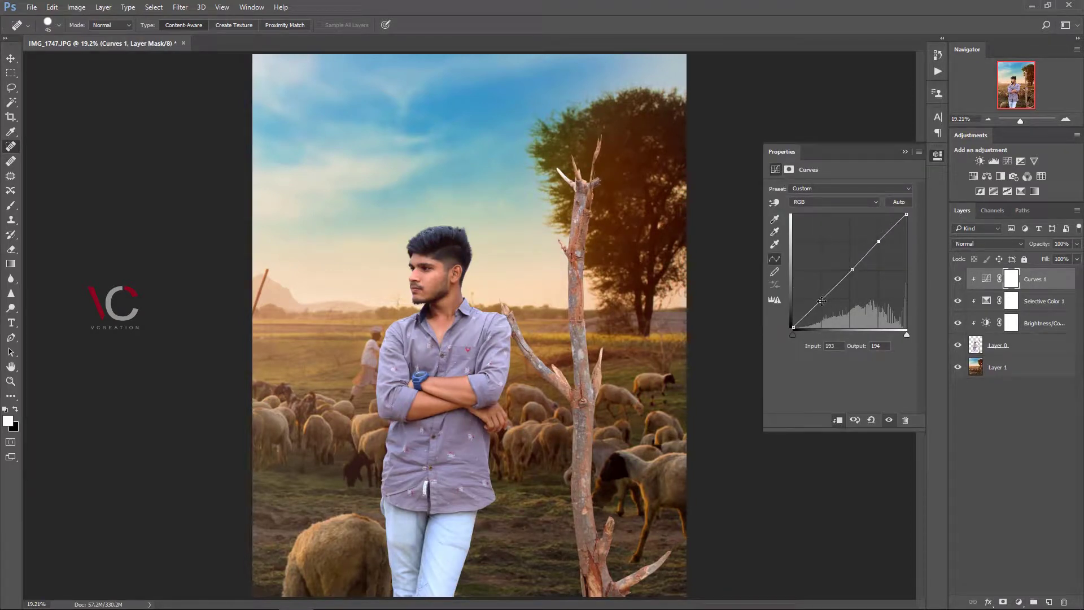
left_click_drag(821, 301, 883, 246)
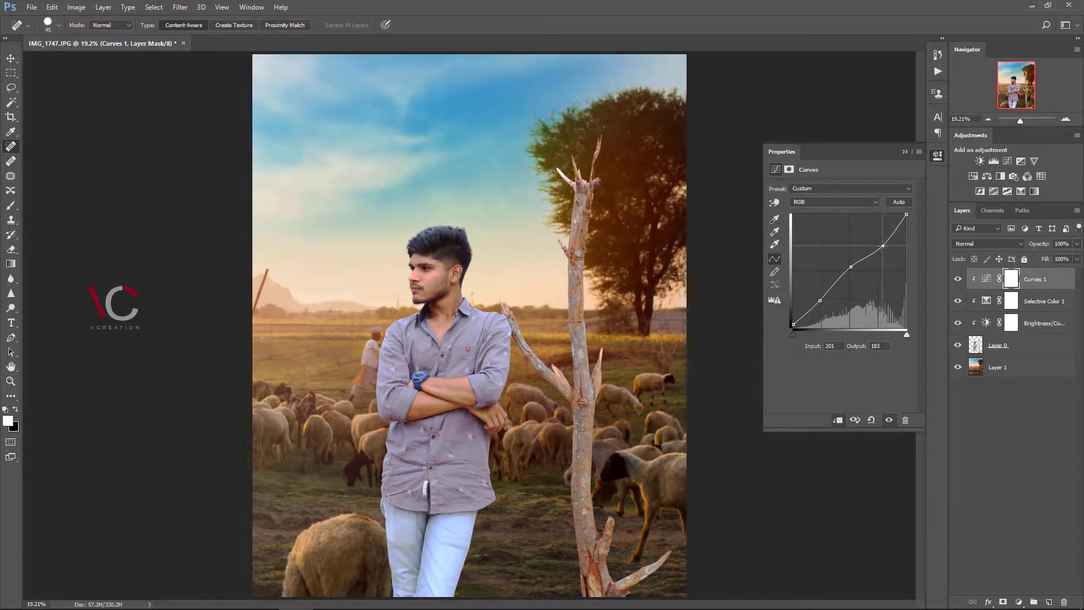
left_click(905, 151)
key("Delete")
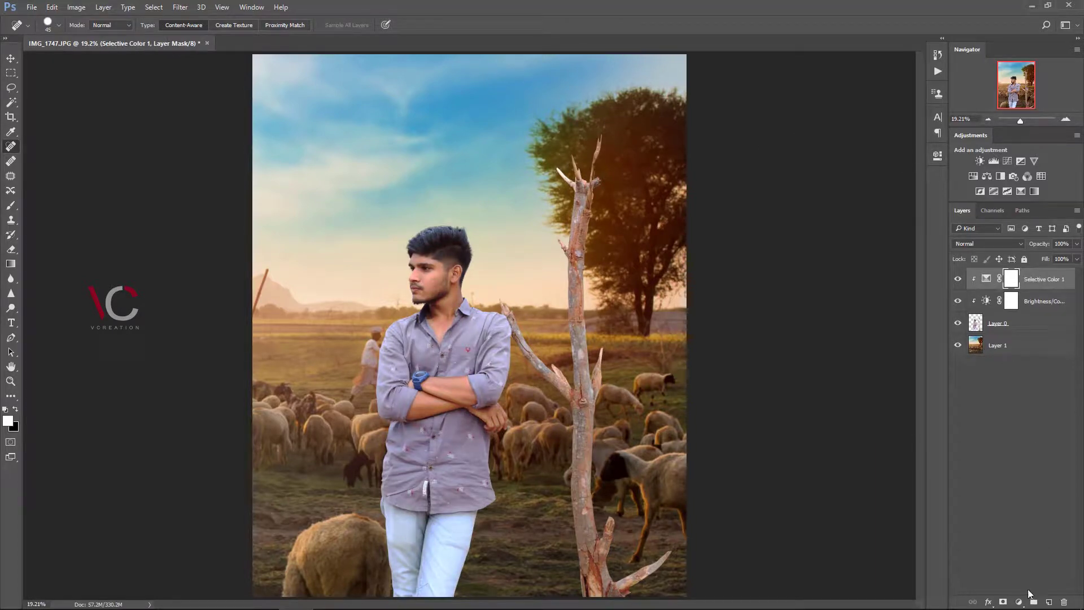
Clean the edge of the man's hair on Layer 0 with a 60 px Eraser at 27% opacity
key("ctrl+equal")
key("ctrl+equal")
key("ctrl+equal")
key("ctrl+equal")
key("ctrl+equal")
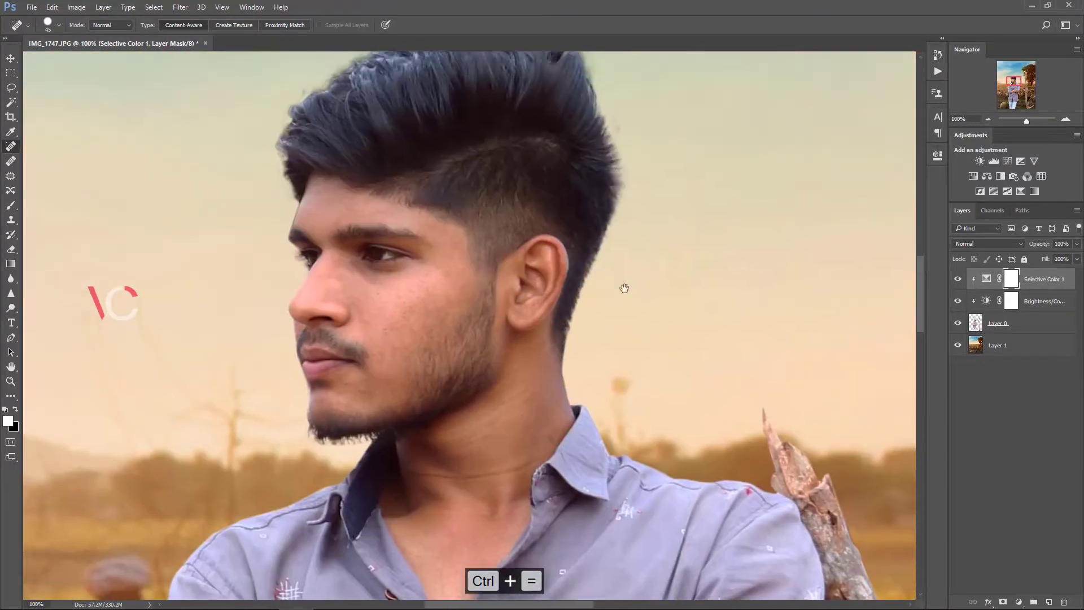
left_click_drag(625, 288, 631, 415)
left_click(1007, 325)
key("e")
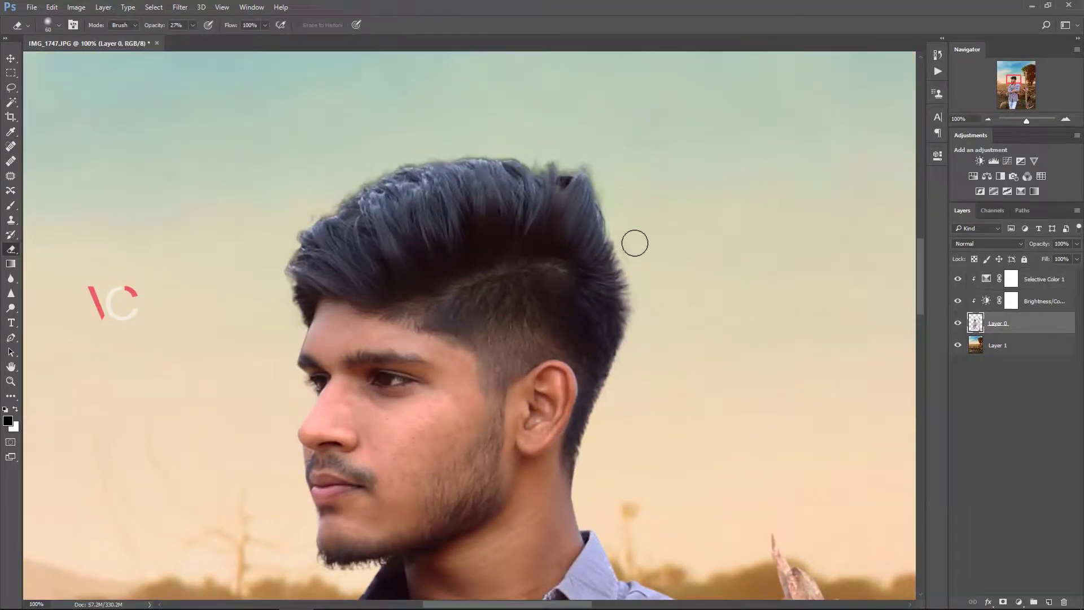
Select Layer 0's outline and smooth the man's facial skin with the Mixer Brush at Wet 44%, Load 30%, Mix 30%, Flow 16%
left_click(10, 397)
key("ctrl+equal")
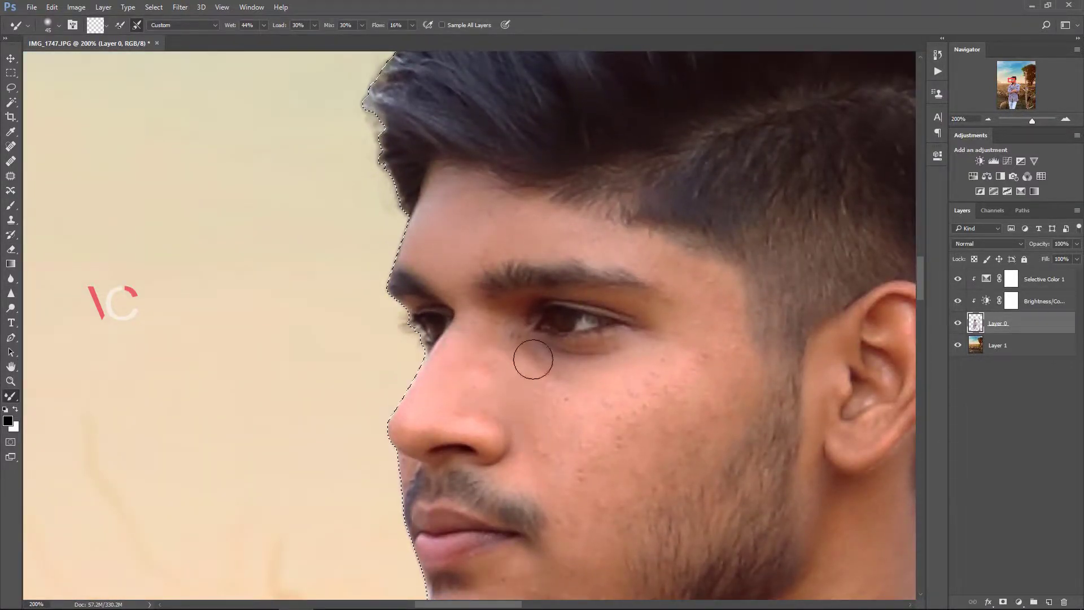
key("bracketright")
key("bracketright")
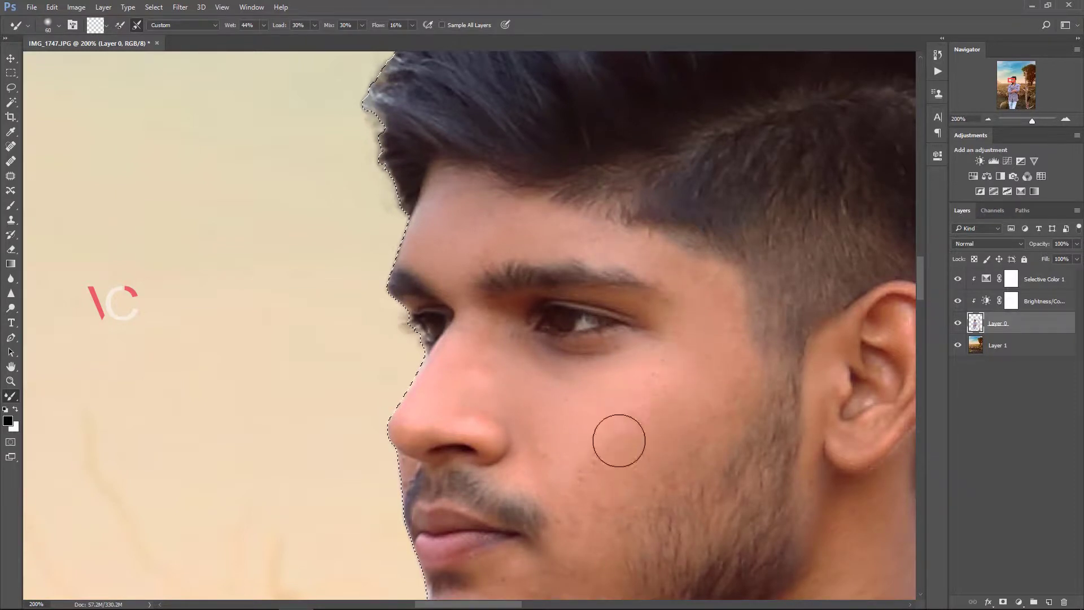
scroll(685, 436, "down", 3)
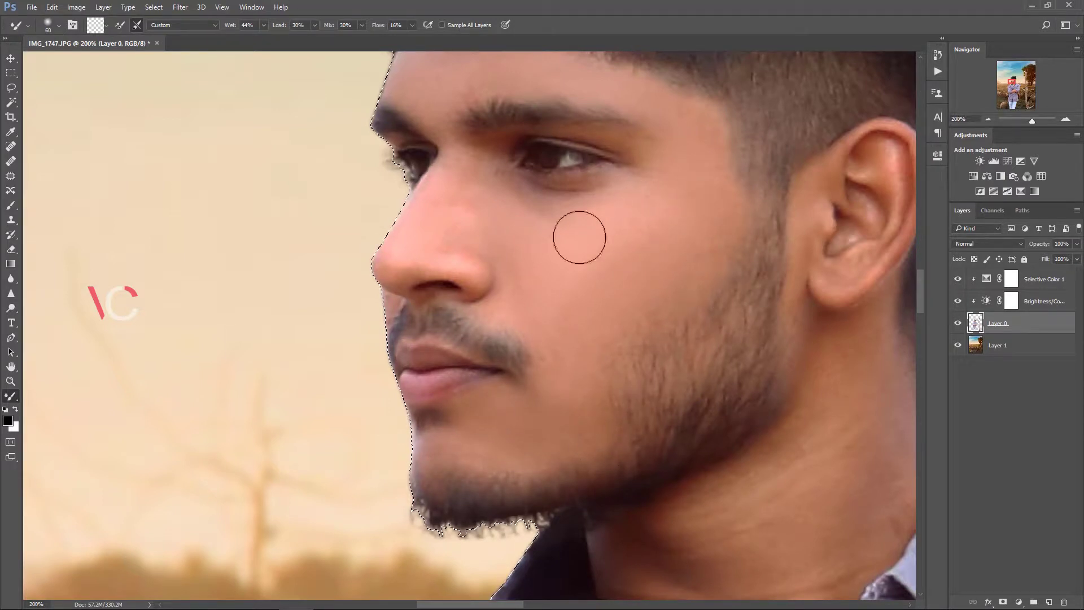
key("bracketleft")
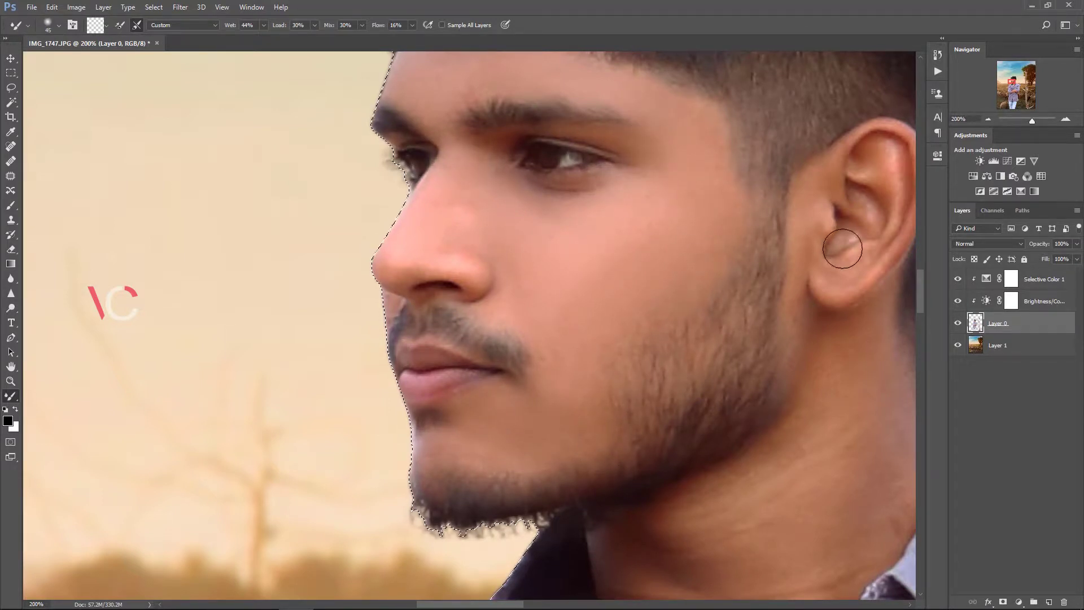
Smooth the skin inside the man's ear with a smaller Mixer Brush
scroll(806, 338, "up", 2)
scroll(806, 339, "right", 2)
key("bracketleft")
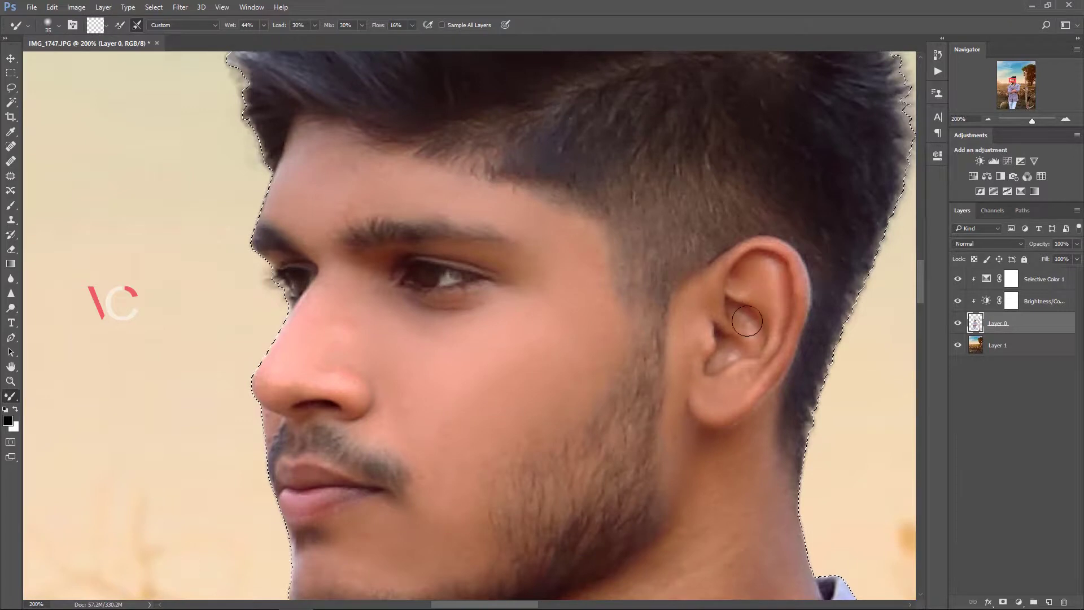
Smooth the side and front of the man's neck with the Mixer Brush, enlarging it to 70 px and 100 px
scroll(728, 356, "down", 3)
key("bracketright")
key("bracketright")
key("bracketright")
key("bracketright")
key("bracketright")
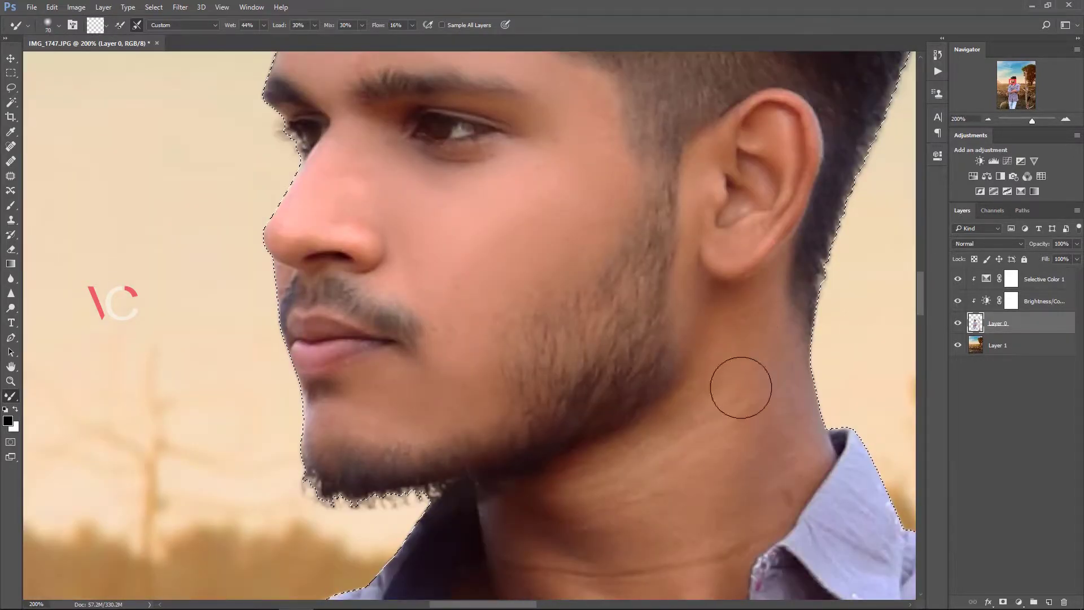
scroll(650, 401, "down", 2)
key("bracketright")
key("bracketright")
key("bracketright")
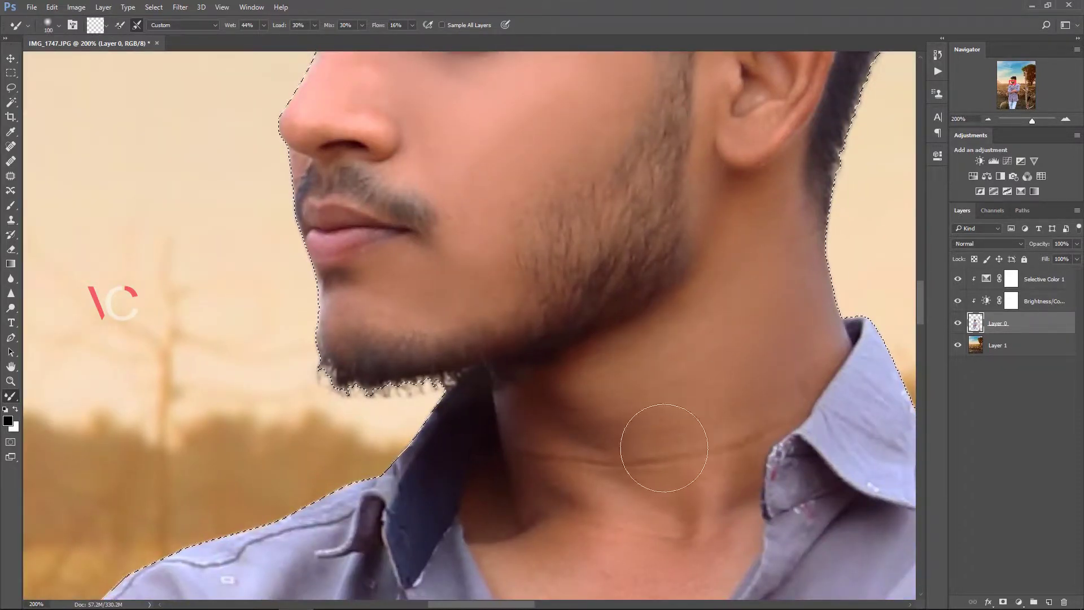
Smooth the lower neck and upper chest skin with an 80 px Mixer Brush and clear the selection around the cut-out
scroll(664, 447, "down", 3)
key("bracketleft")
key("bracketleft")
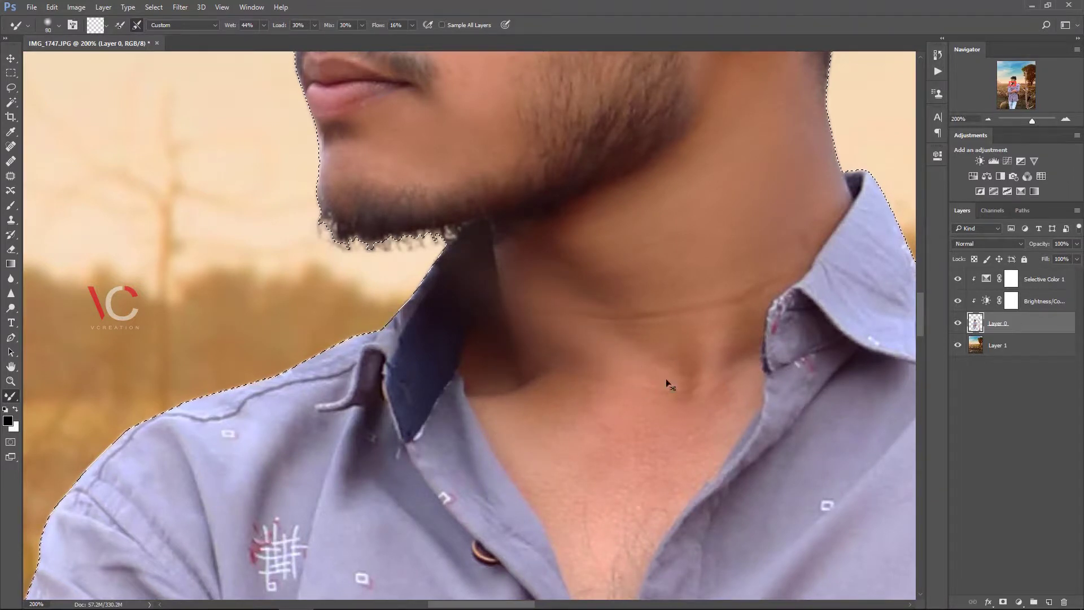
key("ctrl+alt+z")
scroll(519, 354, "down", 2)
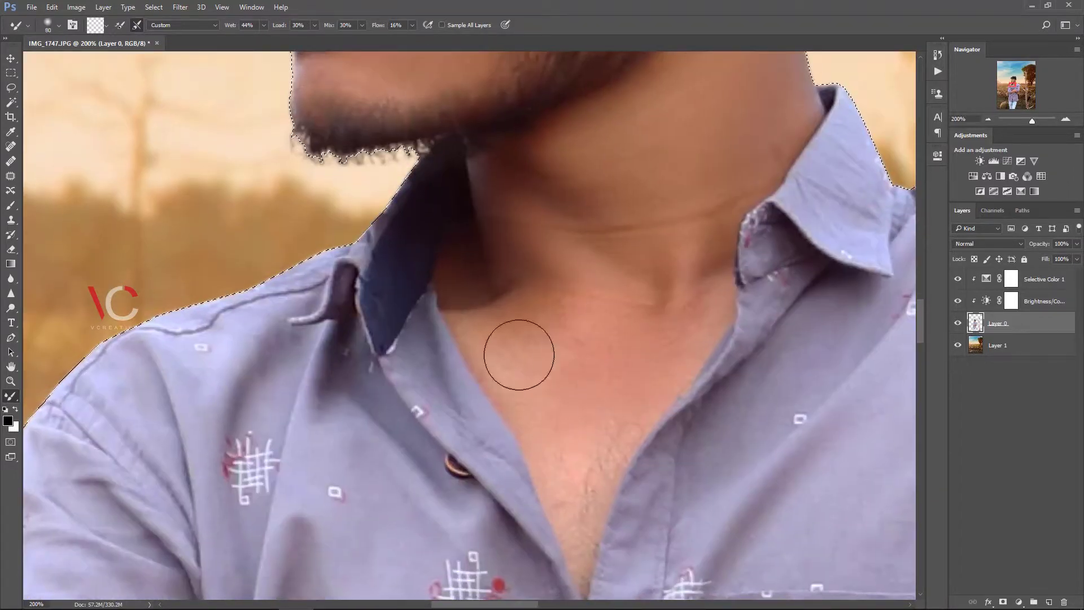
key("ctrl+minus")
key("ctrl+minus")
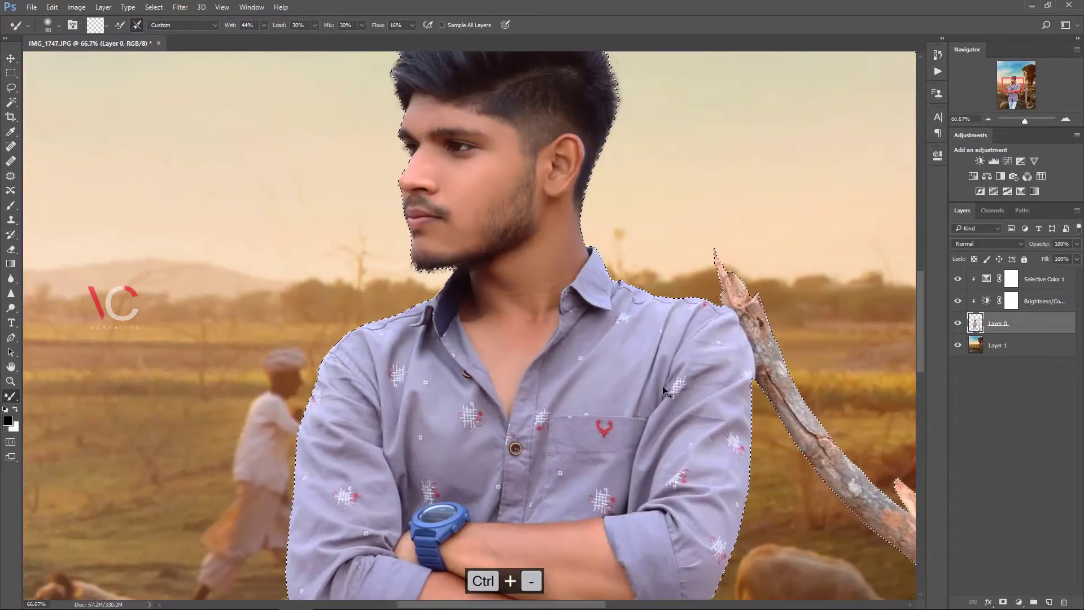
key("ctrl+0")
key("ctrl+plus")
key("ctrl+d")
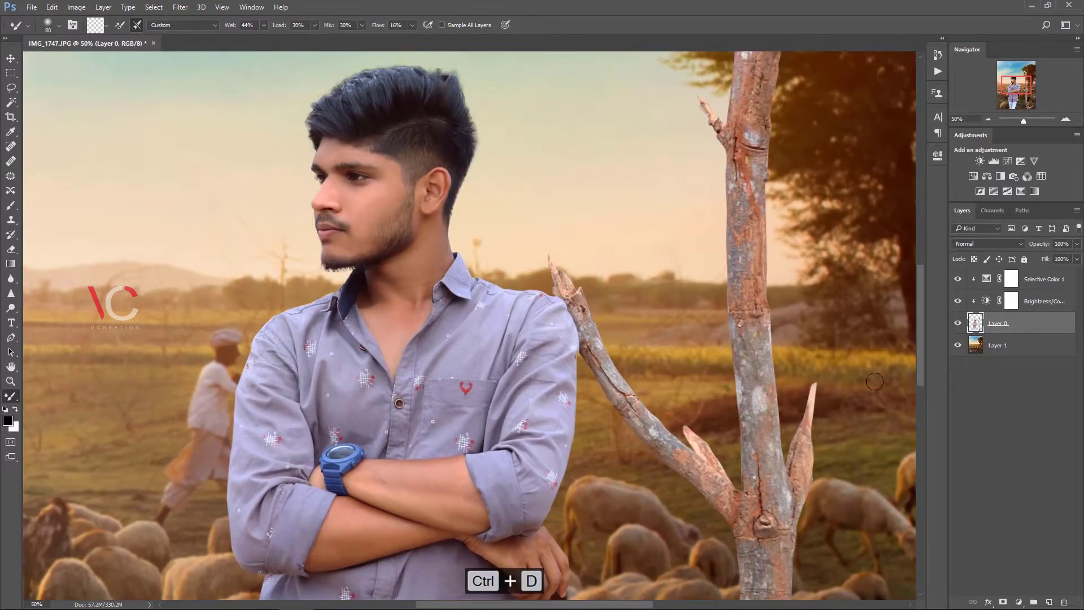
left_click(1049, 602)
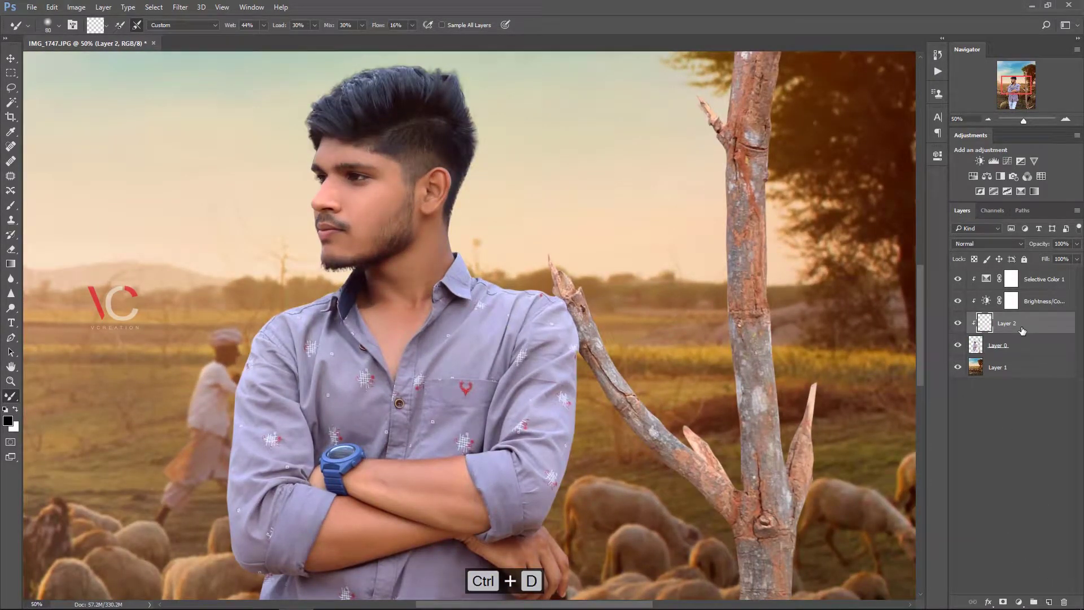
key("shift+F5")
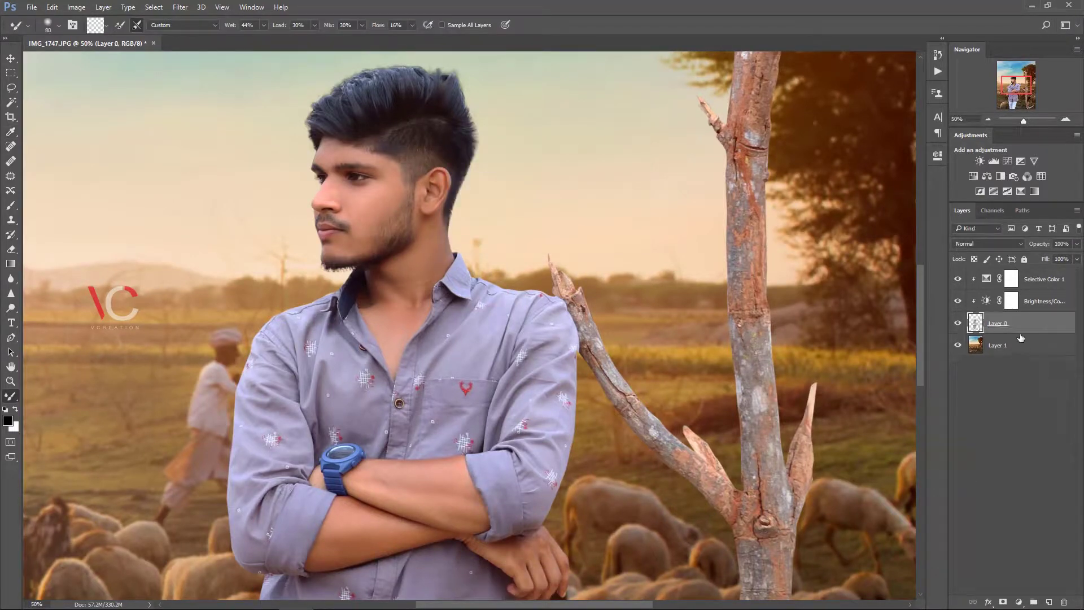
key("ctrl+0")
Add a clipped Color Balance adjustment above Selective Color 1 with midtones Cyan/Red -8, Magenta/Green +5, Yellow/Blue -5
left_click(1041, 280)
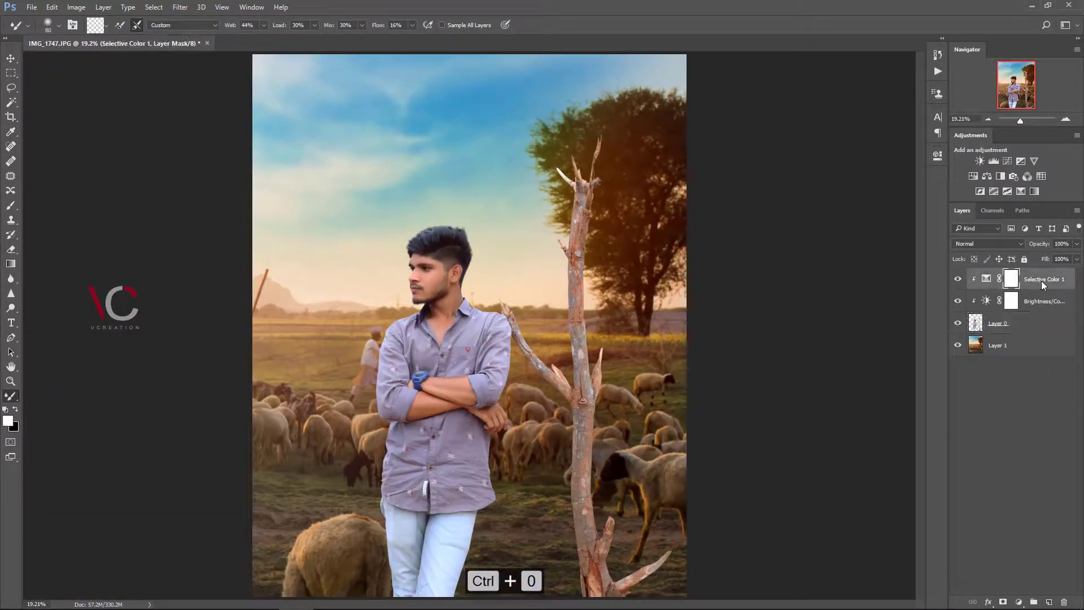
key("x")
left_click(1020, 601)
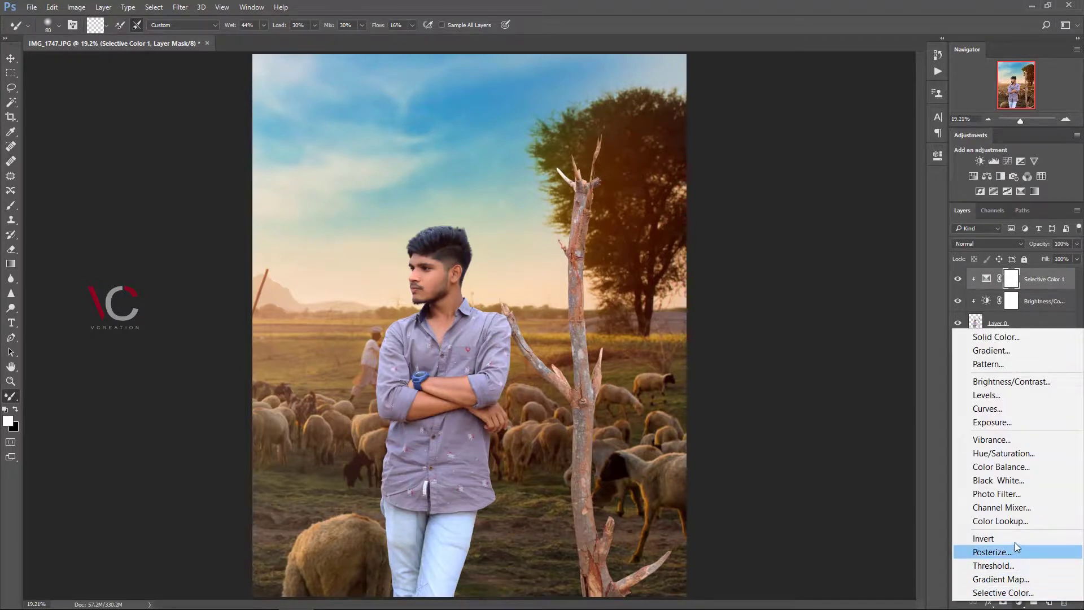
left_click(1021, 466)
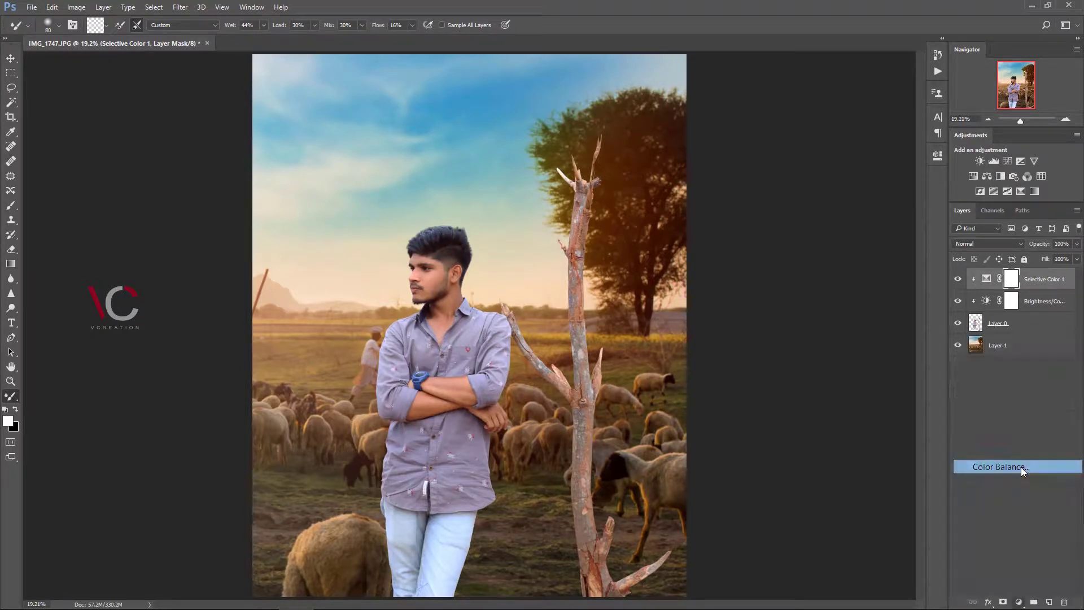
left_click(812, 190)
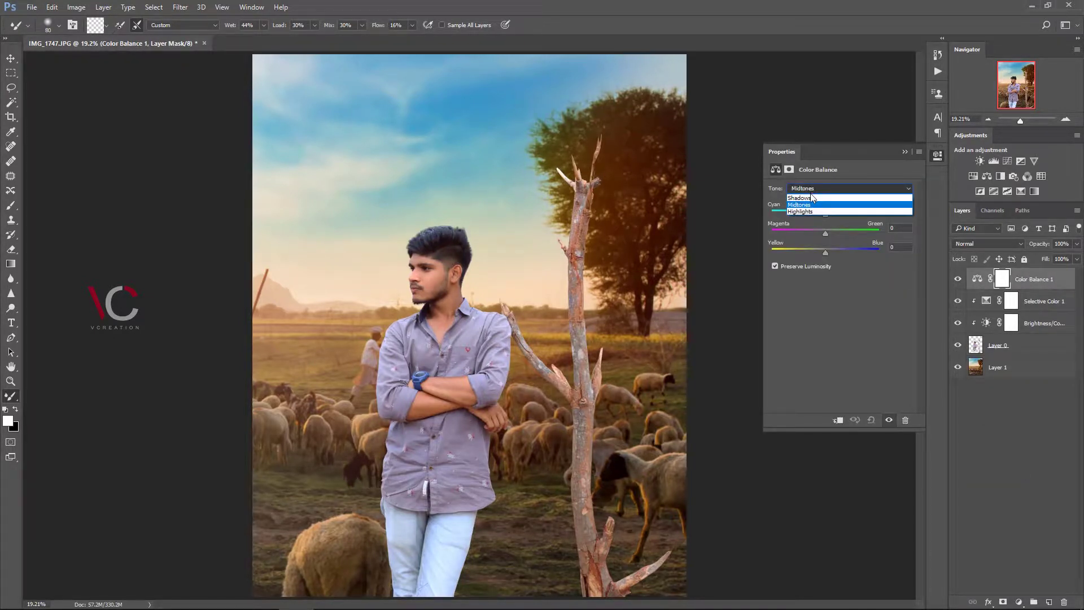
left_click_drag(826, 233, 824, 234)
left_click(838, 420)
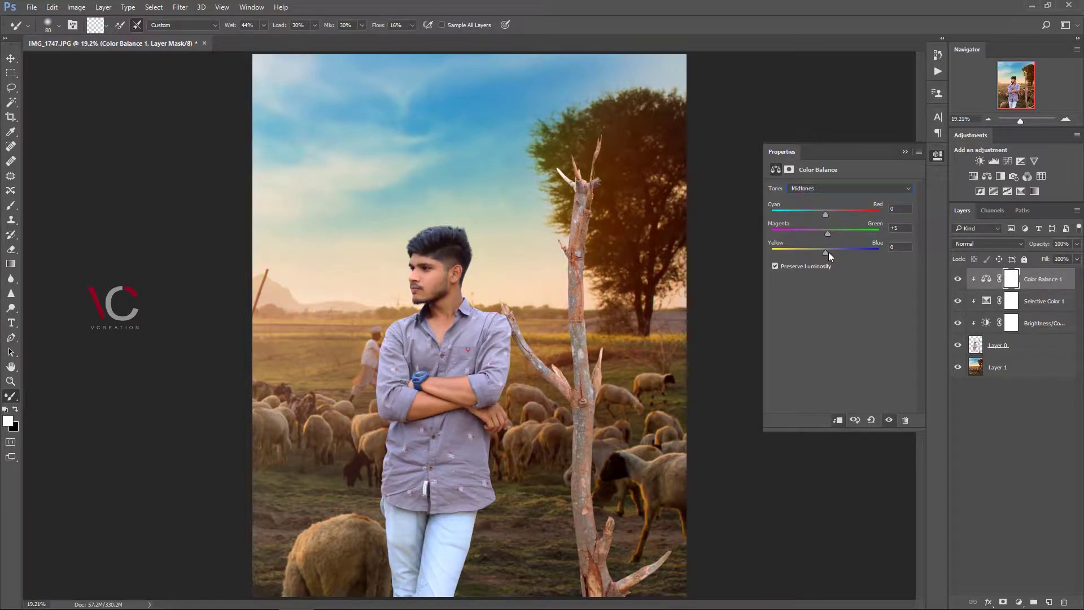
mouse_move(826, 252)
left_mouse_down()
mouse_move(815, 252)
mouse_move(831, 256)
mouse_move(822, 260)
left_mouse_up()
mouse_move(832, 216)
left_mouse_down()
mouse_move(843, 218)
mouse_move(821, 222)
left_mouse_up()
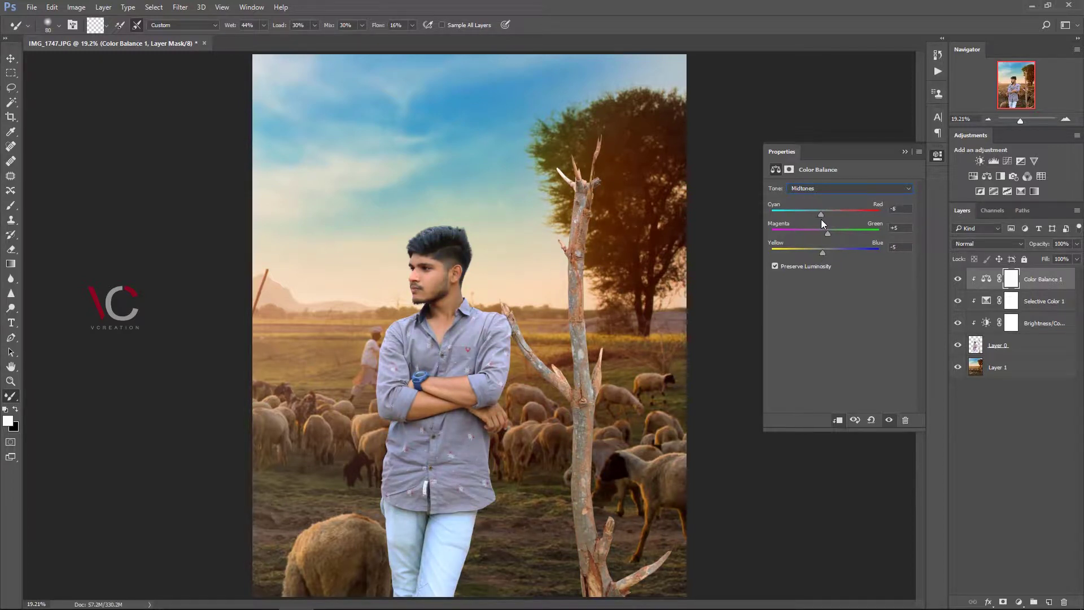
left_click(905, 151)
Add a Color Balance adjustment clipped to background Layer 1 and try out its midtone color sliders
left_click(1005, 367)
left_click(1018, 602)
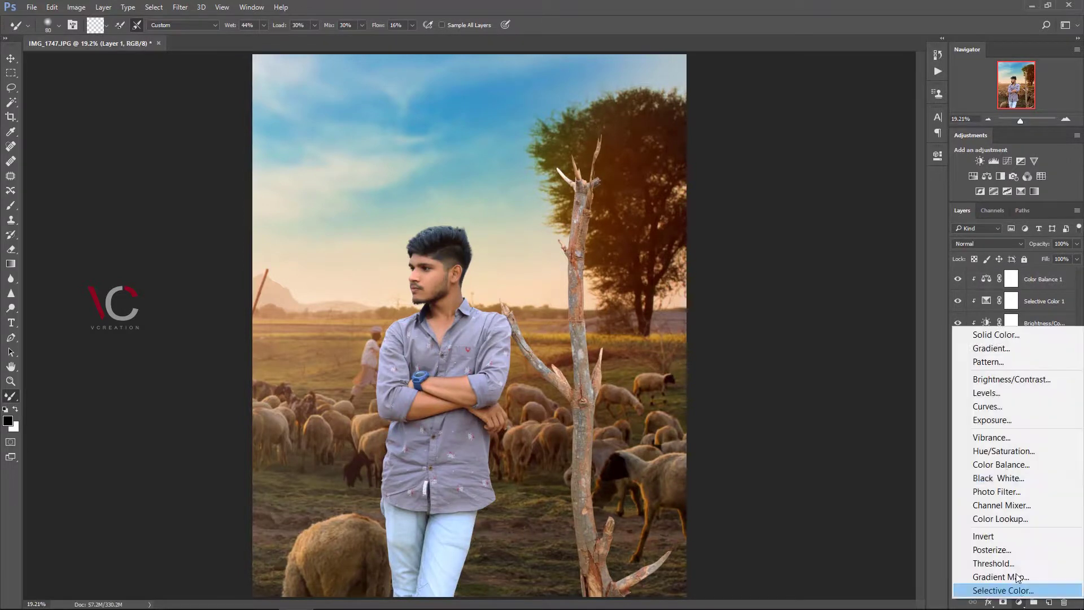
left_click(1005, 460)
left_click(837, 421)
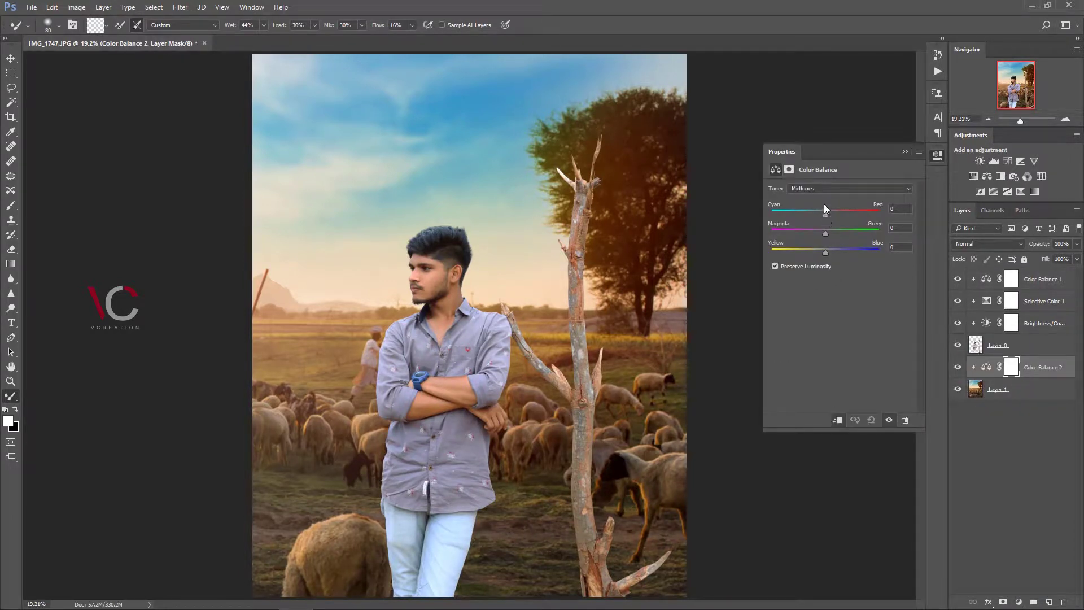
left_click_drag(826, 215, 840, 254)
left_click_drag(826, 255, 826, 255)
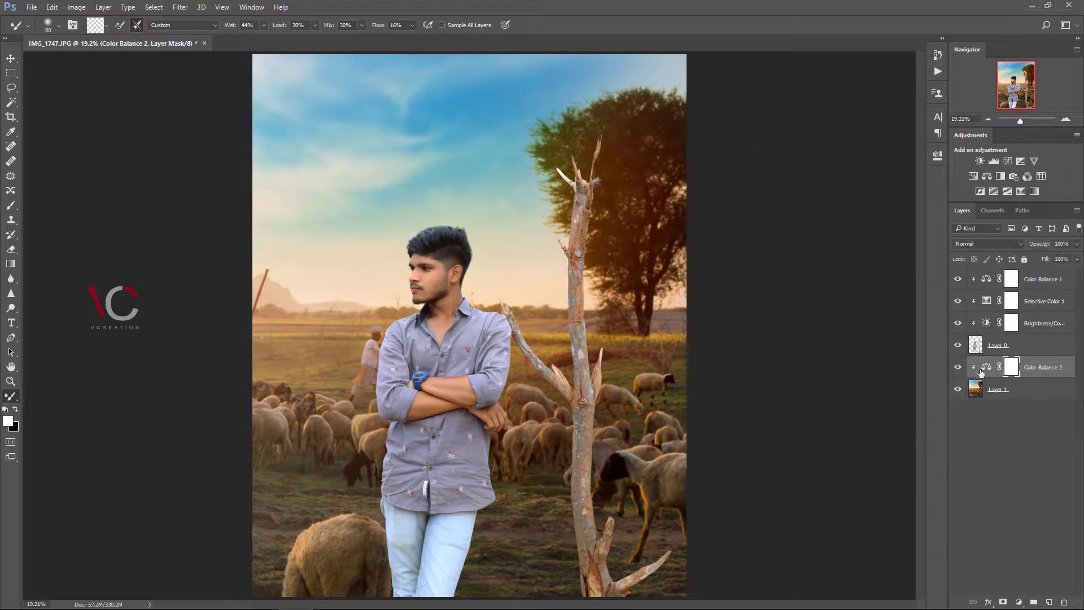
Shift the shadows of the background's Color Balance adjustment slightly toward blue and cyan
left_click(837, 188)
left_click(827, 198)
left_click_drag(825, 252, 830, 252)
left_click_drag(825, 215, 819, 233)
left_click(906, 152)
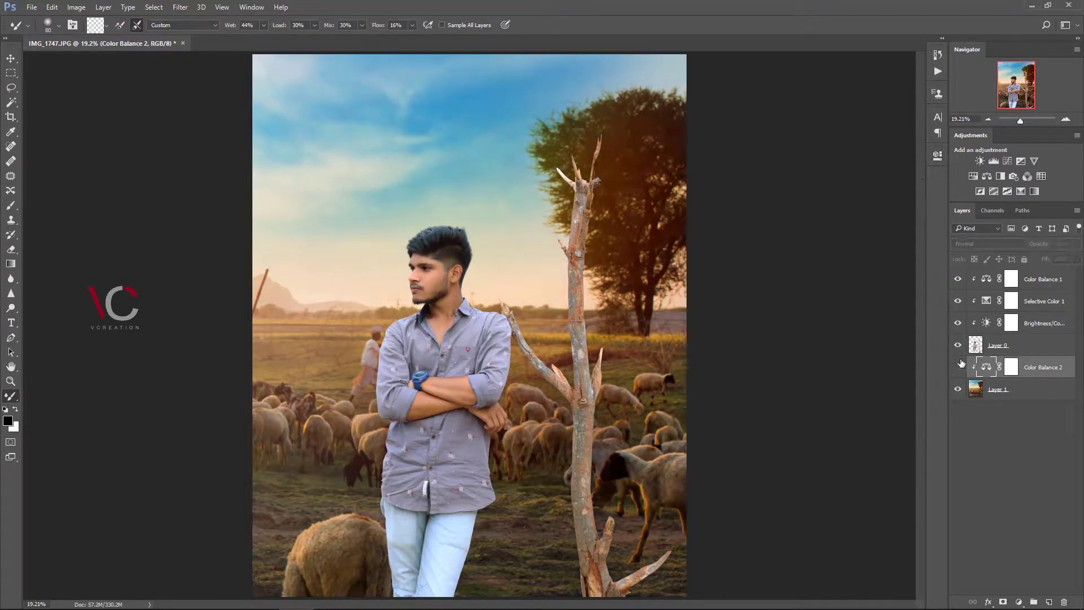
Add a clipped Brightness/Contrast adjustment above Color Balance 1 with lowered brightness and invert its mask to black
left_click(1045, 282)
left_click(1019, 602)
left_click(985, 377)
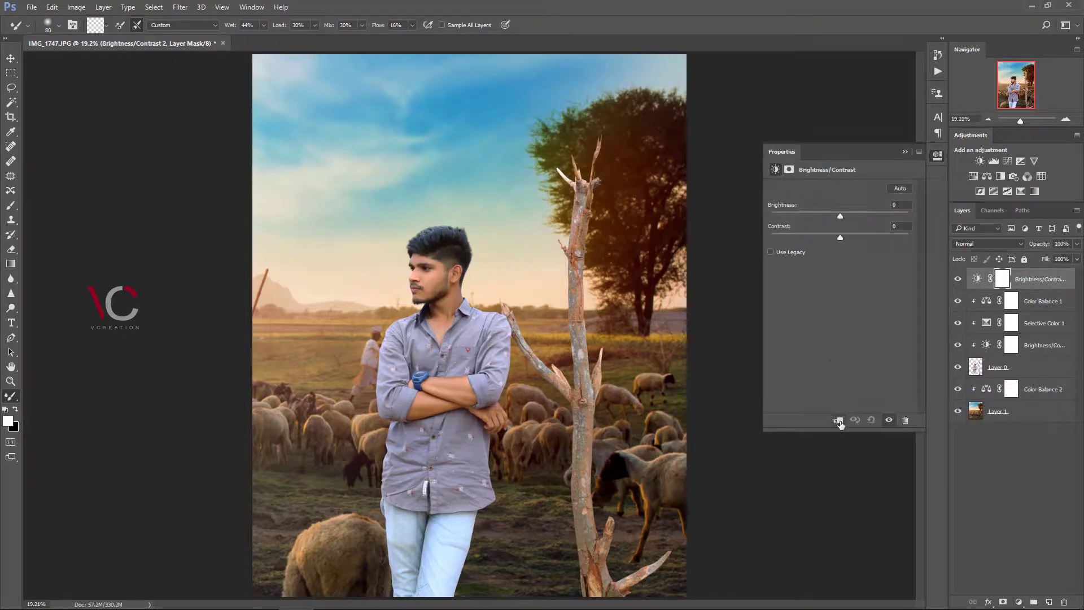
left_click(840, 421)
left_click_drag(839, 211, 811, 209)
left_click(938, 155)
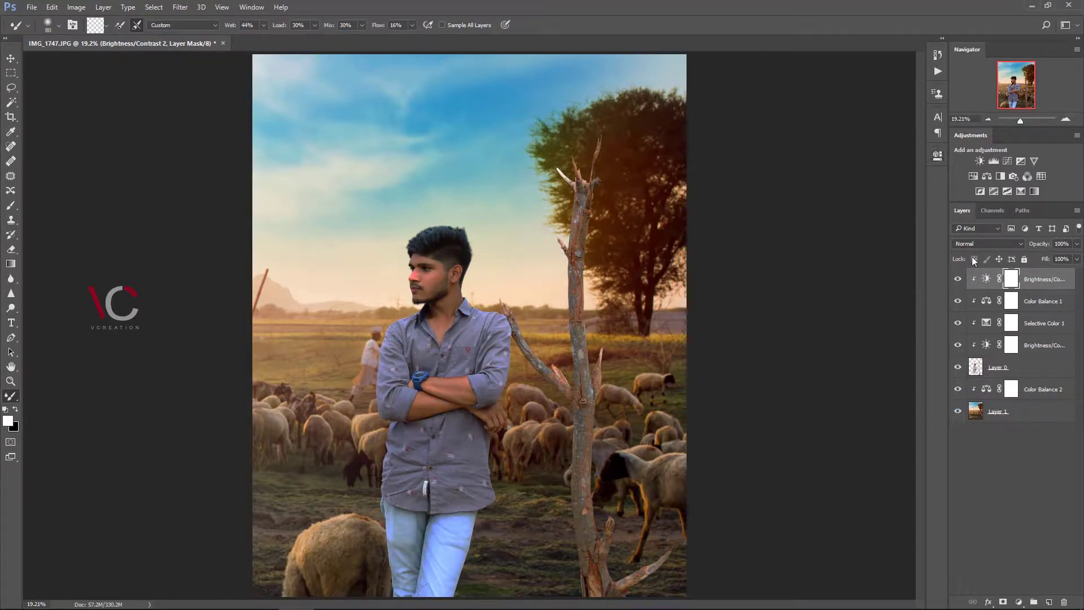
key("ctrl+i")
Add another clipped Brightness/Contrast adjustment with Brightness 8 on top and invert its mask to black
left_click(1019, 602)
left_click(986, 377)
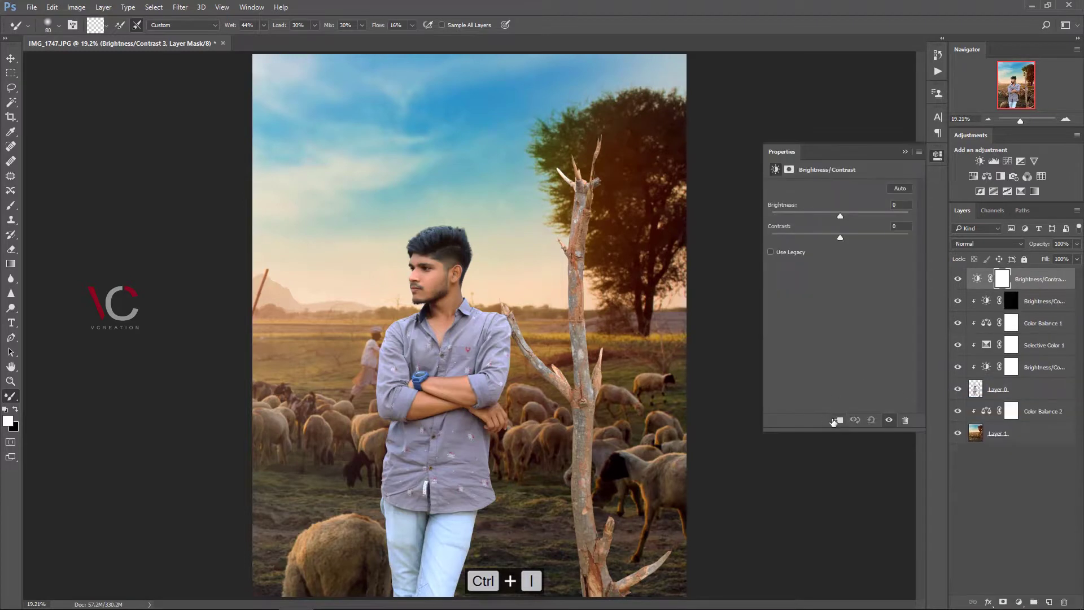
left_click_drag(840, 216, 846, 224)
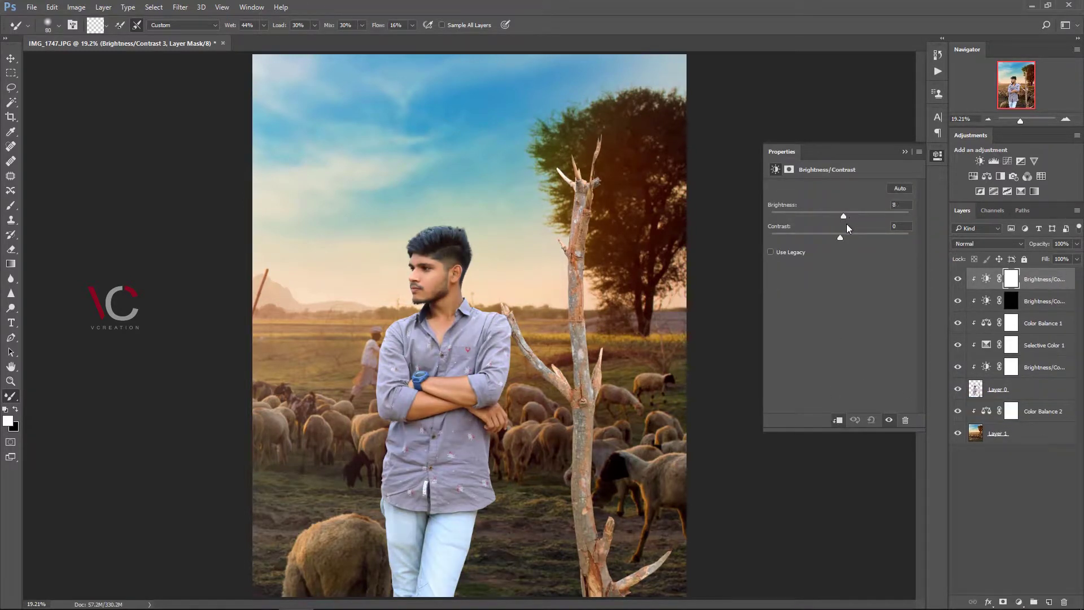
left_click(905, 152)
key("ctrl+i")
Paint white on the darkening Brightness/Contrast 2 mask over the man's head and neck with a 250 px brush at 63% opacity
key("b")
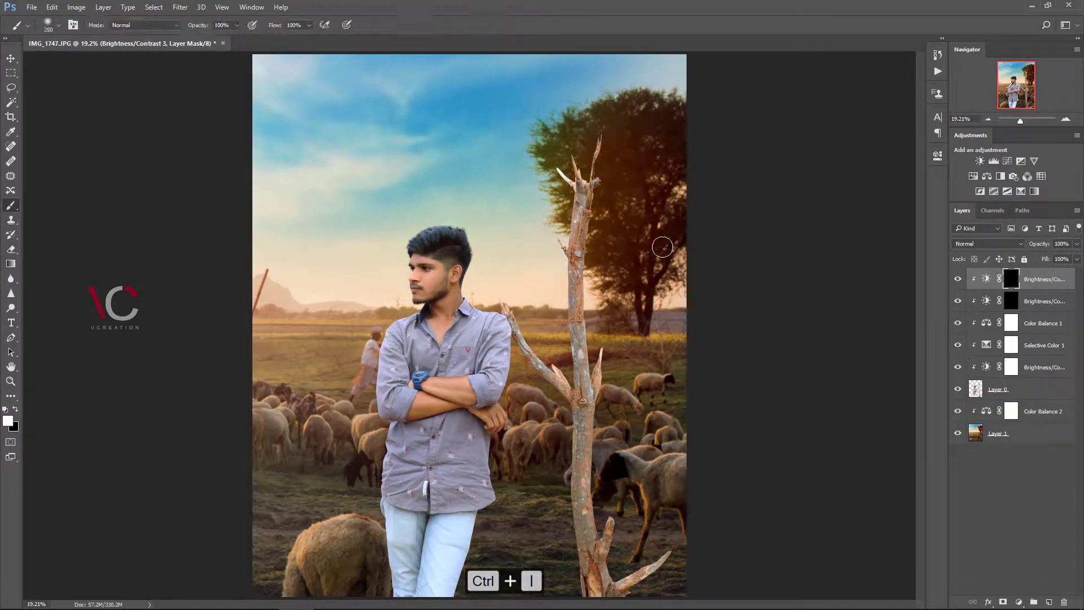
left_click(1012, 303)
key("ctrl+equal")
key("ctrl+equal")
key("ctrl+equal")
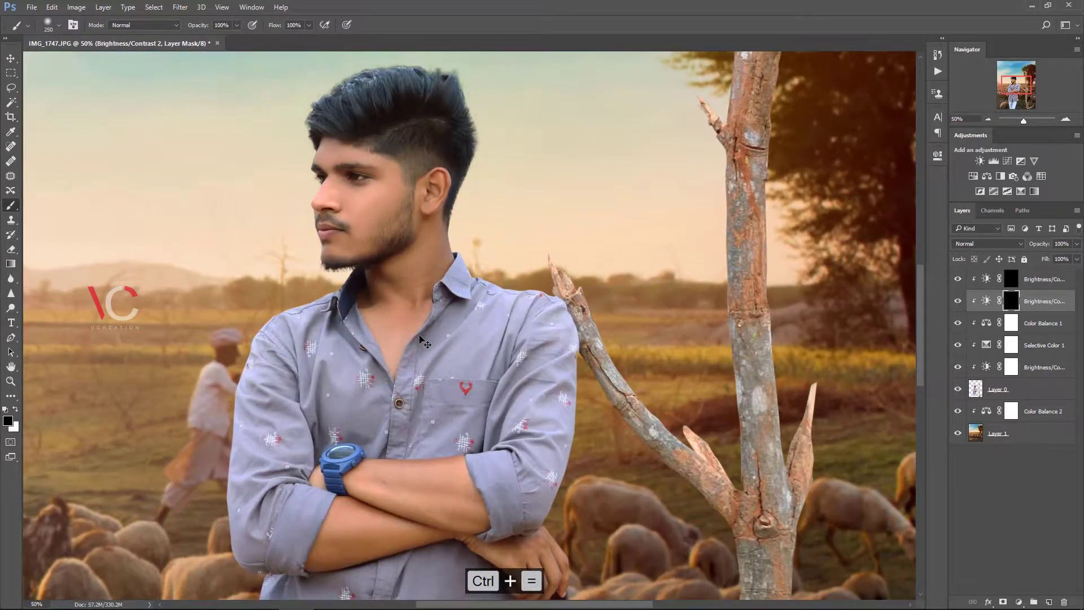
left_click_drag(202, 27, 180, 26)
left_click_drag(517, 212, 543, 262)
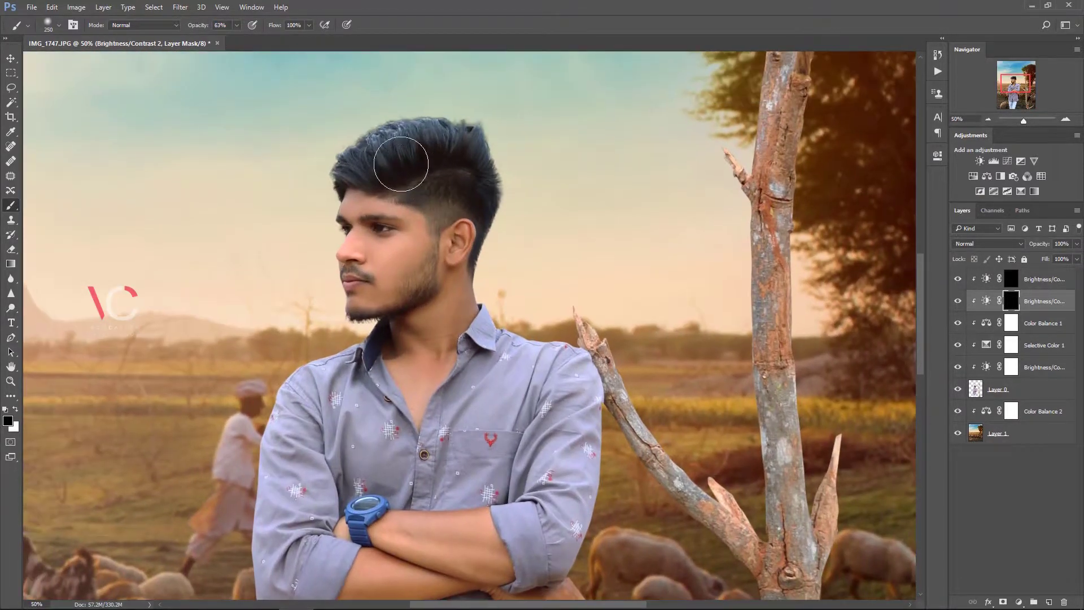
left_click_drag(543, 355, 550, 268)
key("x")
left_click_drag(522, 180, 557, 267)
left_click_drag(436, 165, 464, 145)
scroll(564, 259, "down", 2)
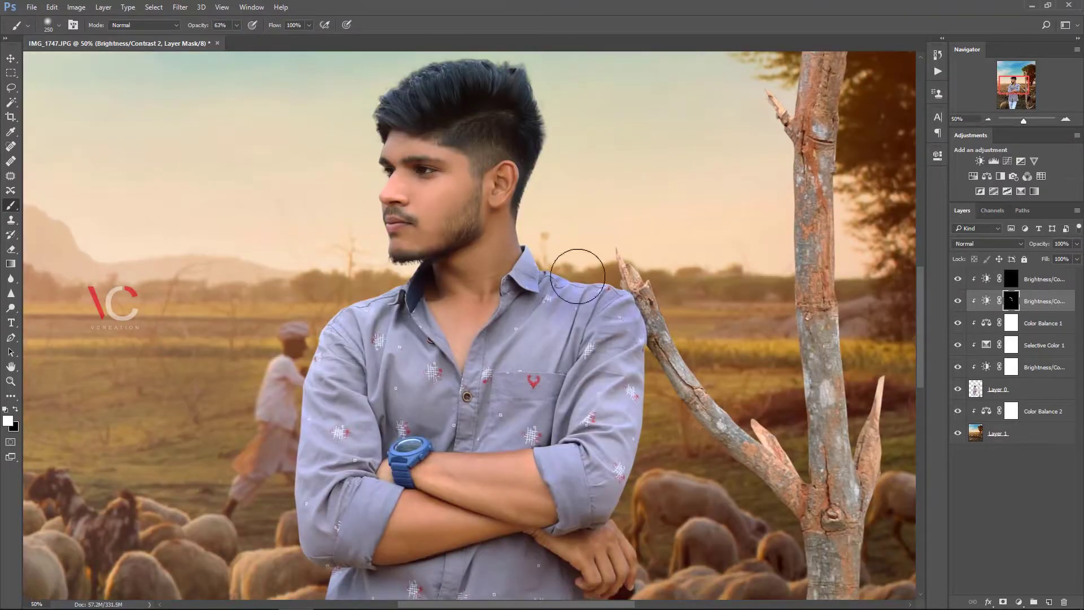
Brush the darkening over the man's left shoulder, left sleeve and the front of his shirt
mouse_move(579, 261)
left_mouse_down()
mouse_move(684, 376)
mouse_move(672, 472)
mouse_move(652, 479)
mouse_move(638, 510)
mouse_move(630, 373)
mouse_move(624, 503)
left_mouse_up()
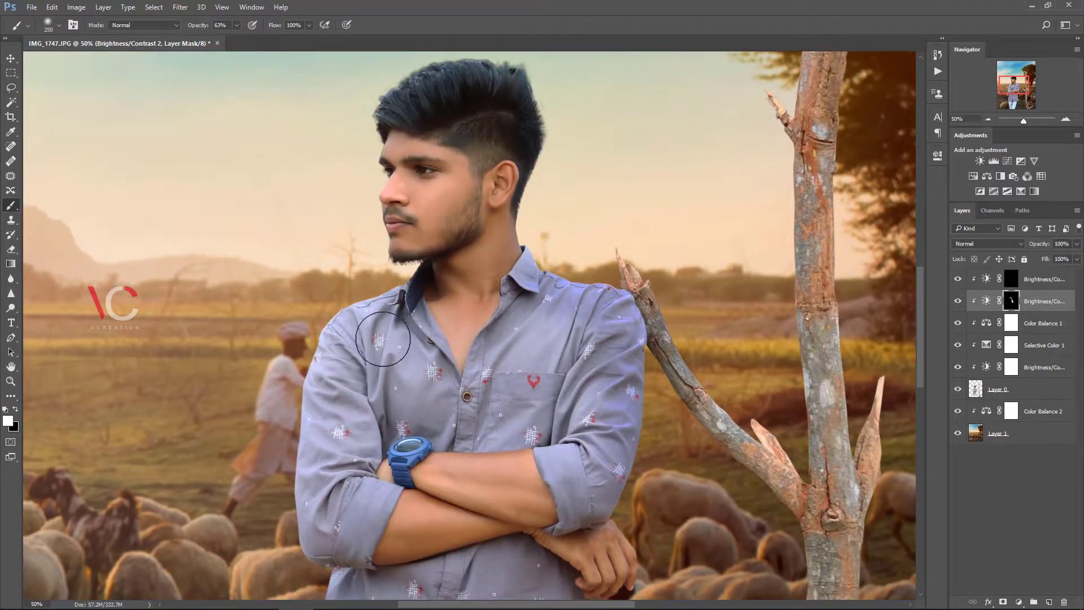
left_click_drag(388, 339, 387, 389)
left_click_drag(575, 359, 525, 310)
mouse_move(574, 458)
left_mouse_down()
mouse_move(603, 497)
mouse_move(576, 465)
left_mouse_up()
Lower the brush opacity to 40% and darken the man's right sleeve and the lower part of his shirt
key("4")
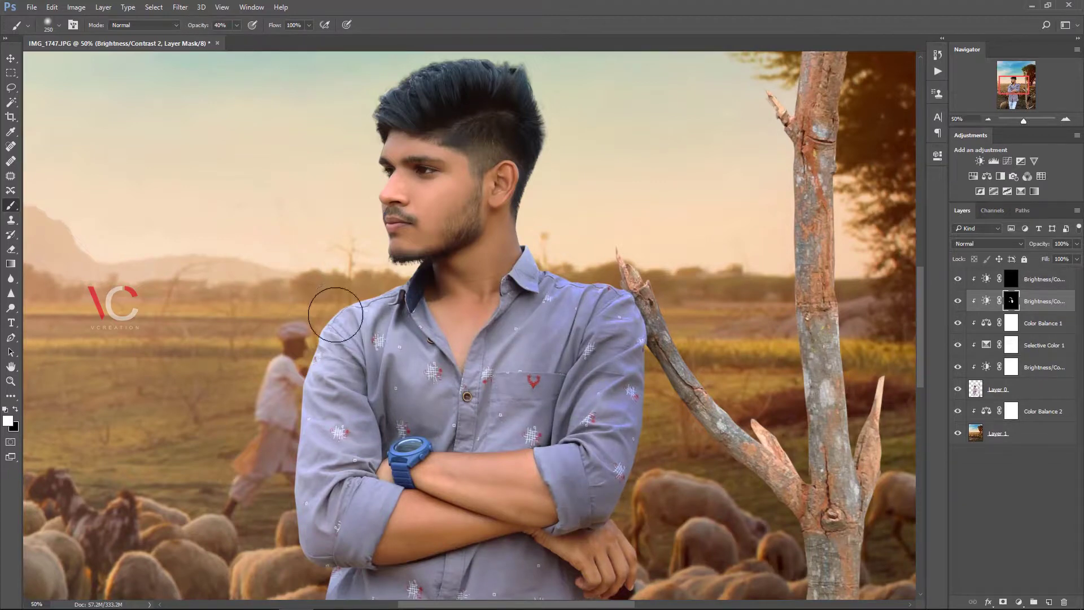
mouse_move(332, 303)
left_mouse_down()
mouse_move(303, 389)
mouse_move(291, 515)
left_mouse_up()
left_click_drag(395, 361, 363, 186)
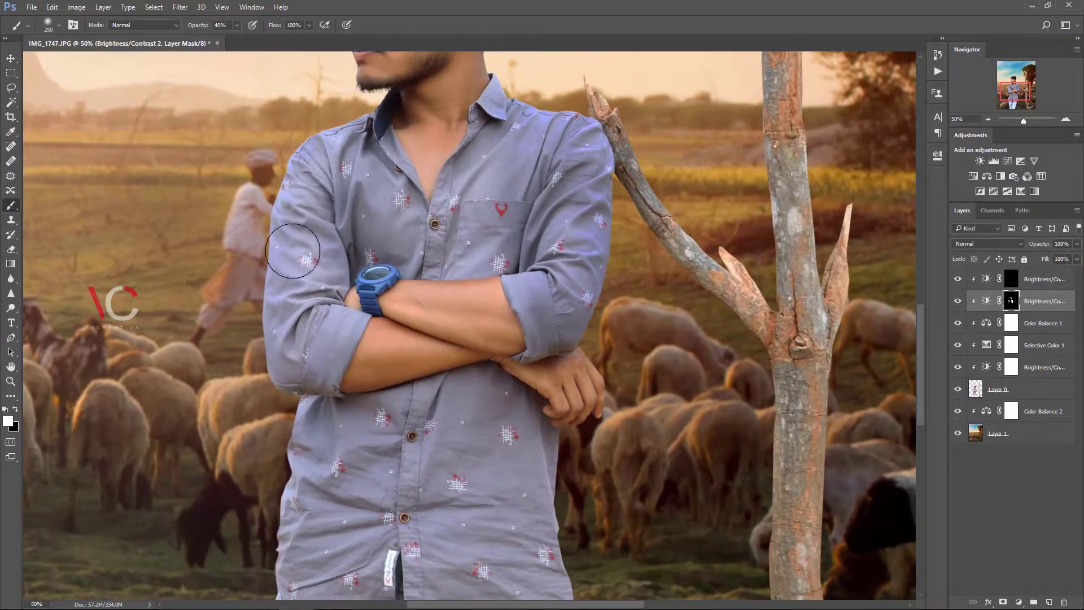
mouse_move(508, 435)
left_mouse_down()
mouse_move(481, 287)
mouse_move(363, 322)
mouse_move(316, 452)
left_mouse_up()
Enlarge the brush to 500 px and darken the upper jeans below the shirt hem
key("bracketright")
key("bracketright")
key("bracketright")
key("bracketright")
key("bracketright")
key("bracketright")
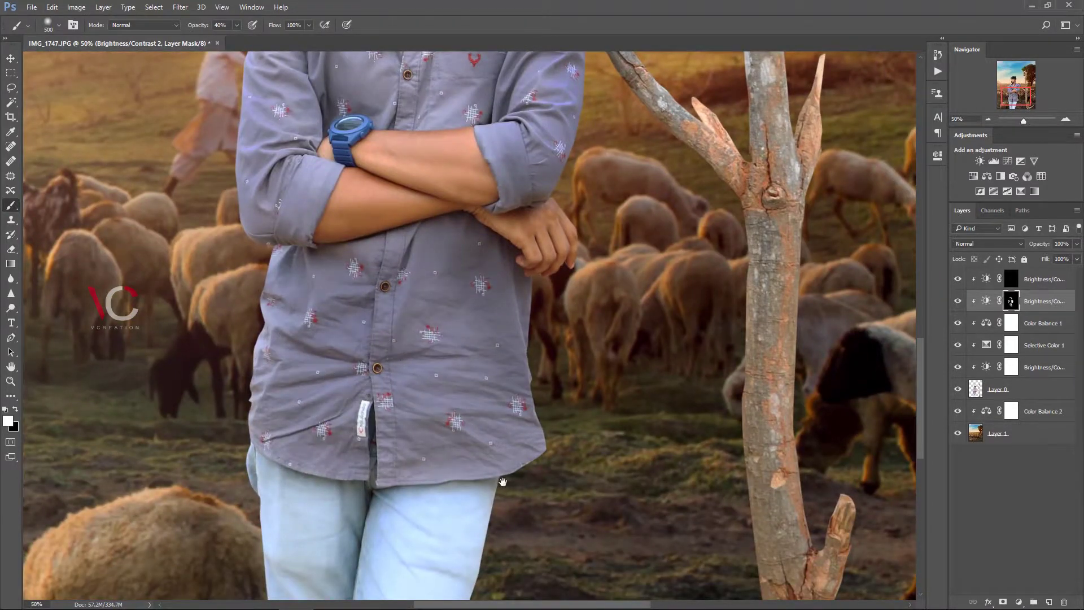
mouse_move(325, 505)
left_mouse_down()
mouse_move(339, 327)
mouse_move(419, 469)
left_mouse_up()
Reduce the brush to 150 px and darken the jeans along the legs and just under the shirt hem
key("x")
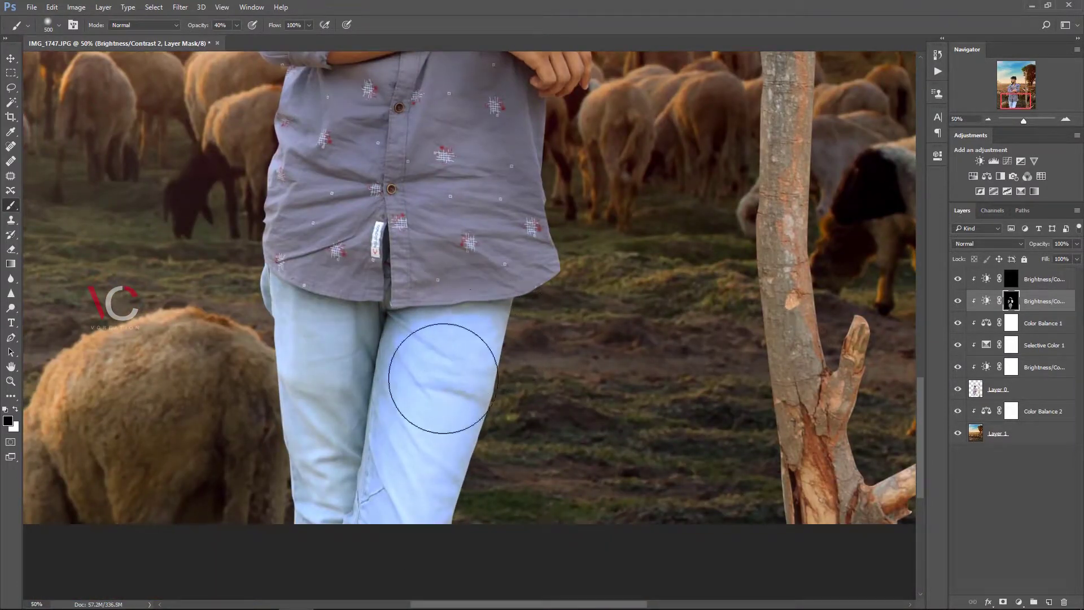
key("bracketleft")
key("bracketleft")
key("bracketleft")
key("bracketleft")
key("bracketleft")
key("bracketleft")
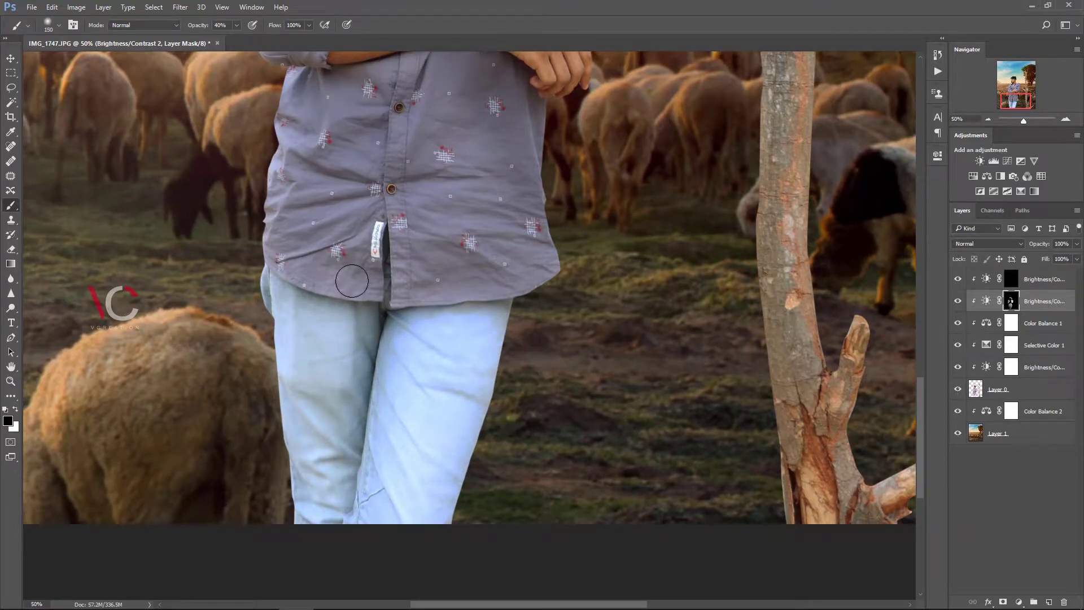
key("x")
mouse_move(349, 305)
left_mouse_down()
mouse_move(334, 336)
mouse_move(343, 485)
left_mouse_up()
left_click_drag(428, 356, 416, 315)
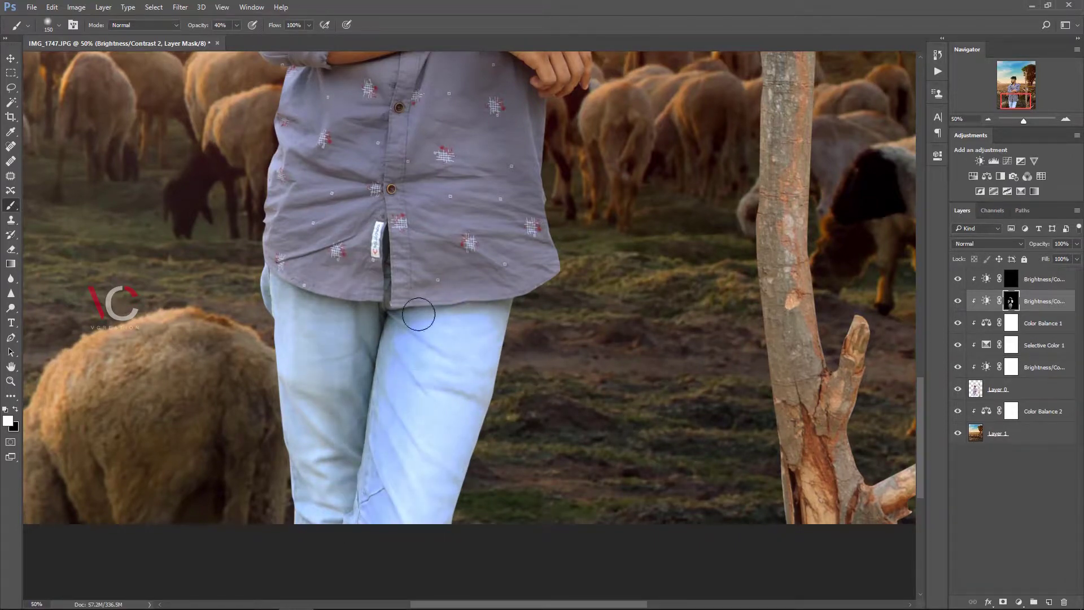
left_click_drag(706, 211, 599, 377)
Compare the image without the darkening layer, and darken the whole bare tree with a 500 px brush at 100% opacity
key("ctrl+0")
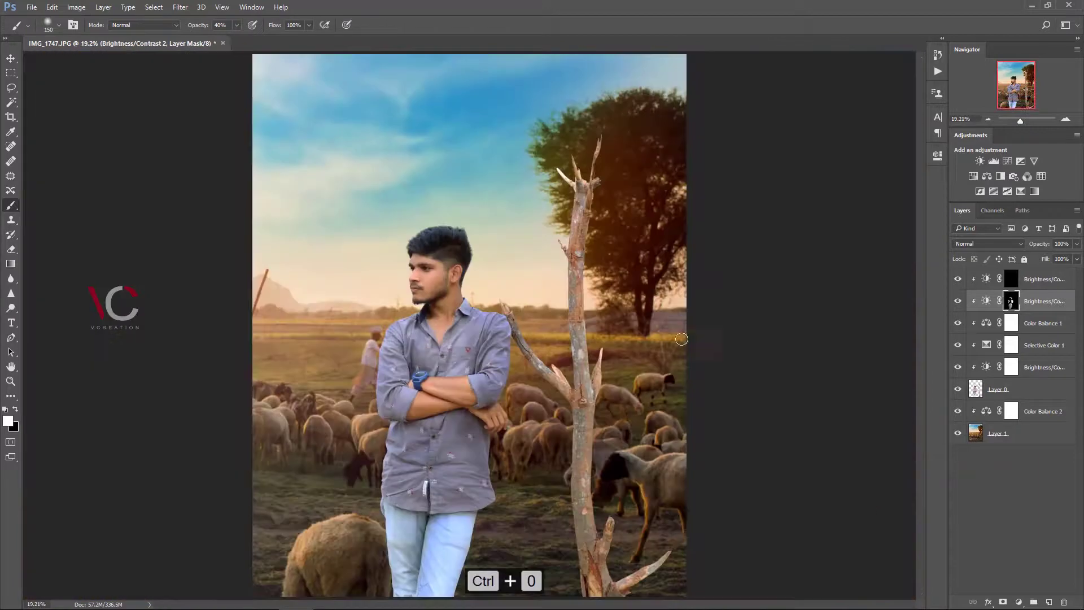
left_click(959, 300)
left_click(958, 300)
mouse_move(586, 303)
left_mouse_down()
mouse_move(581, 237)
mouse_move(604, 565)
left_mouse_up()
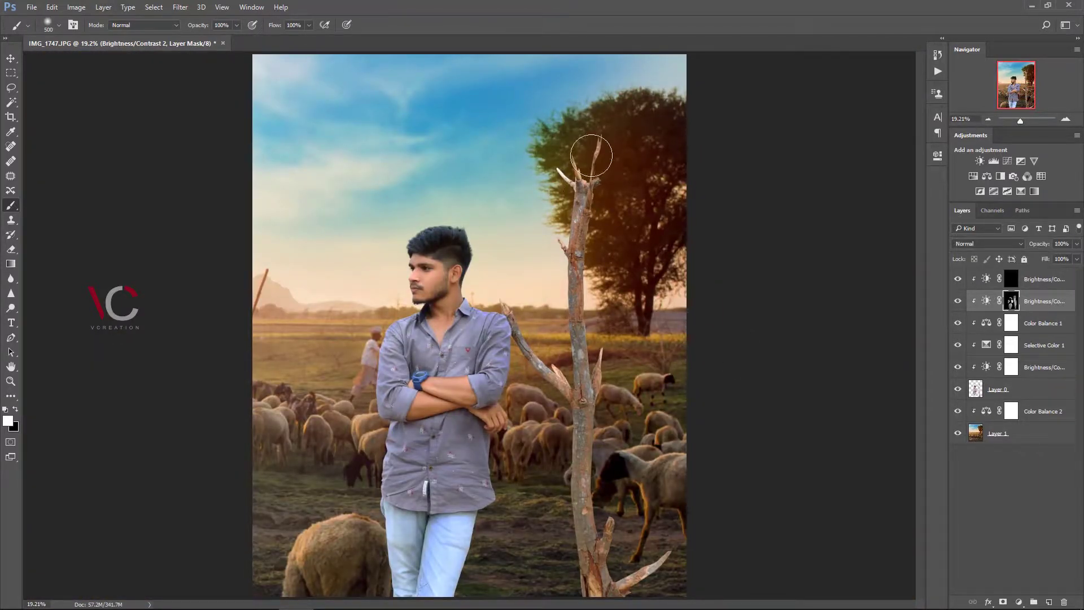
mouse_move(592, 156)
left_mouse_down()
mouse_move(596, 216)
mouse_move(615, 178)
mouse_move(612, 244)
mouse_move(589, 247)
left_mouse_up()
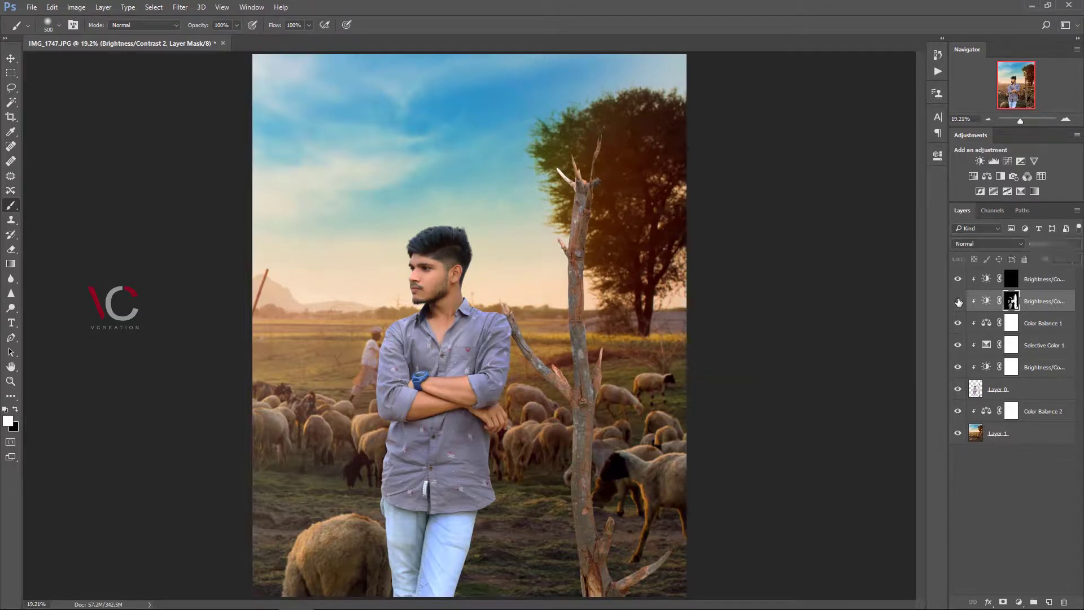
Partly remove the darkening along the tree trunk by painting black with a 250 px brush at 51% opacity
key("x")
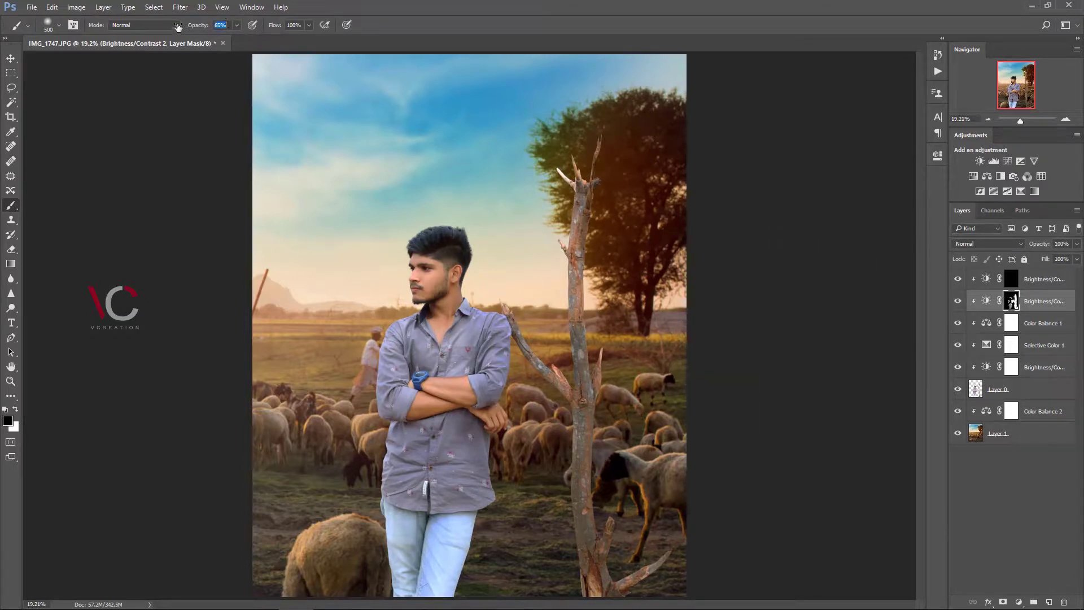
left_click_drag(178, 27, 159, 27)
key("bracketleft")
key("bracketleft")
key("bracketleft")
mouse_move(581, 333)
left_mouse_down()
mouse_move(574, 418)
mouse_move(605, 609)
left_mouse_up()
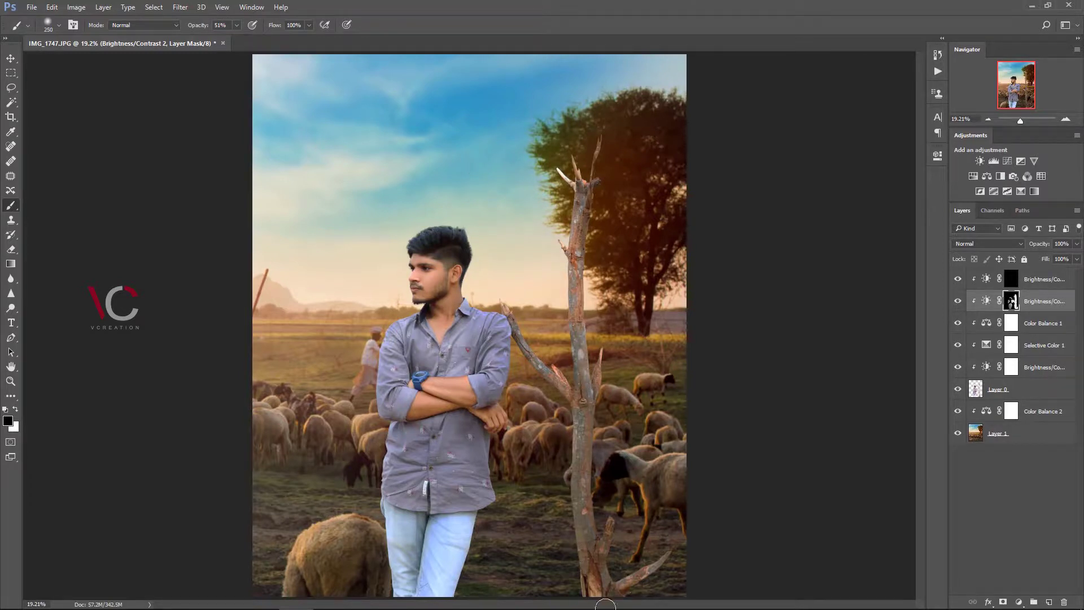
Paint highlights onto the man through the Brightness/Contrast 3 mask, and reduce the darkening down his right side with black on Brightness/Contrast 2
left_click(1015, 282)
key("x")
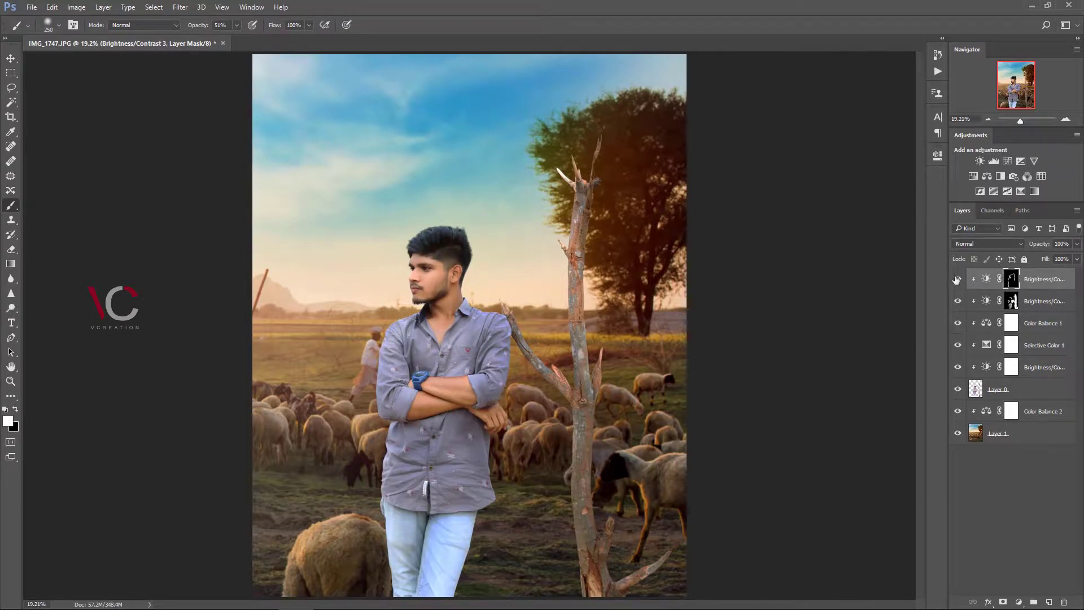
left_click(1012, 301)
key("x")
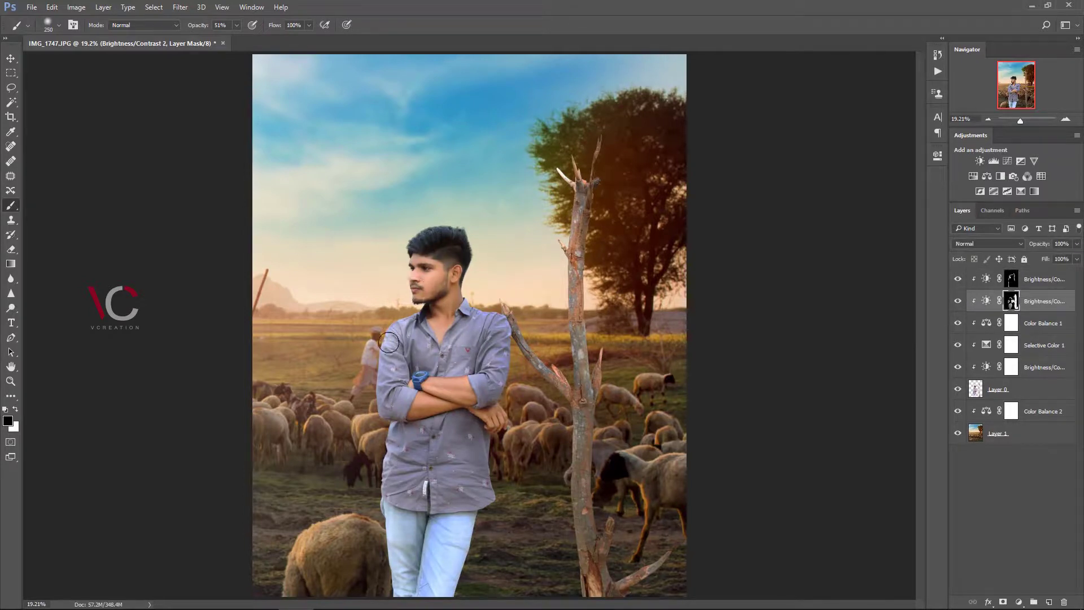
mouse_move(389, 342)
left_mouse_down()
mouse_move(391, 454)
mouse_move(379, 489)
left_mouse_up()
left_click(960, 308)
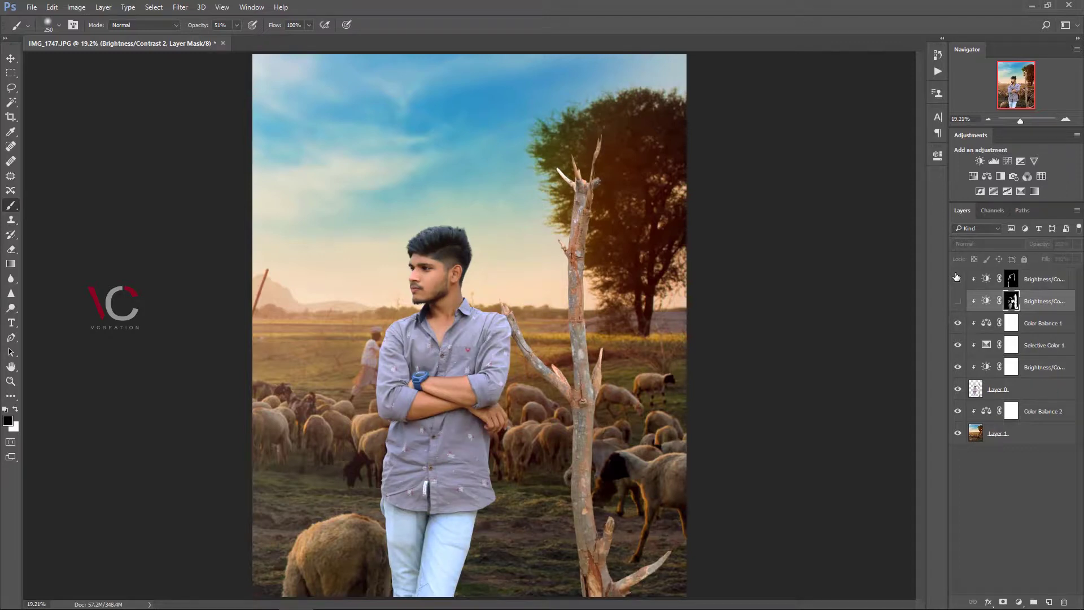
left_click(960, 308)
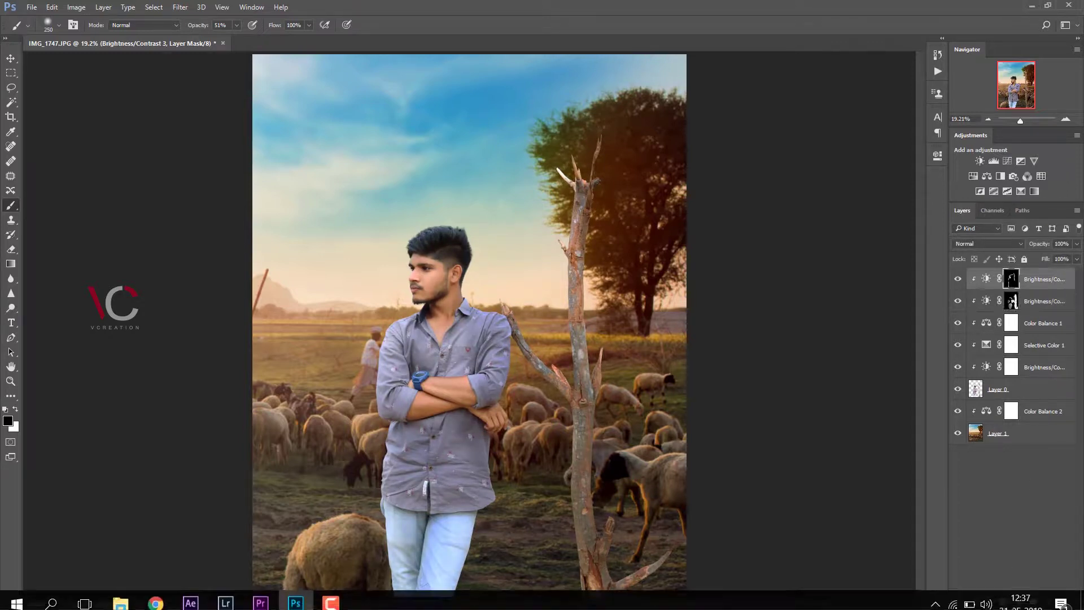
Add a clipped Brightness/Contrast adjustment on top with Brightness 0 and Contrast 24
left_click(1019, 602)
left_click(1018, 383)
left_click_drag(841, 216, 857, 237)
double_click(900, 204)
type("0")
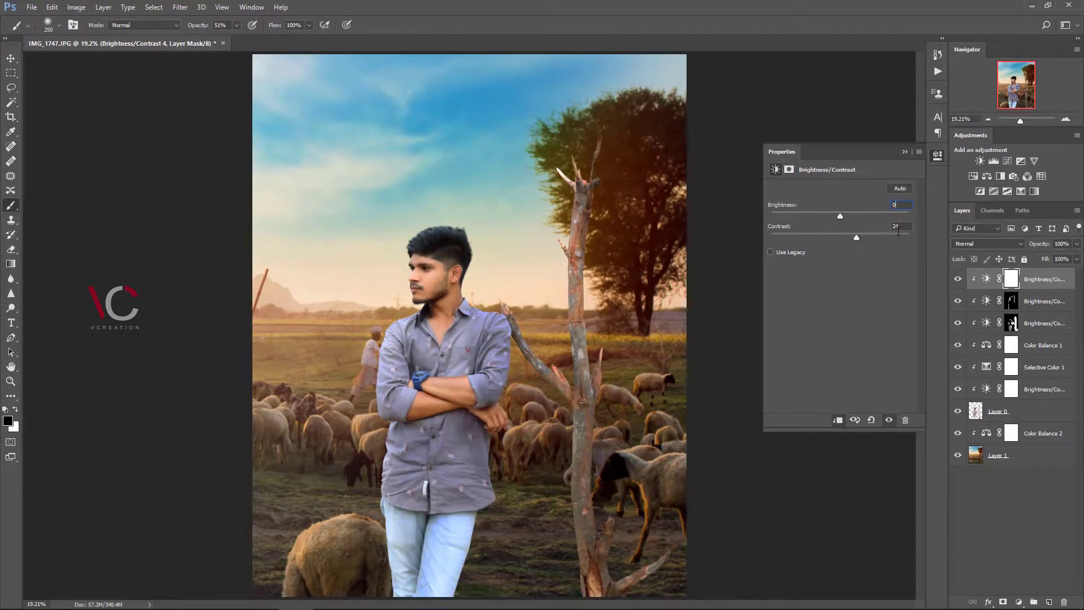
Try a Brightness of -10 and a different Contrast on the top adjustment, and delete that adjustment layer
left_click_drag(841, 217, 835, 217)
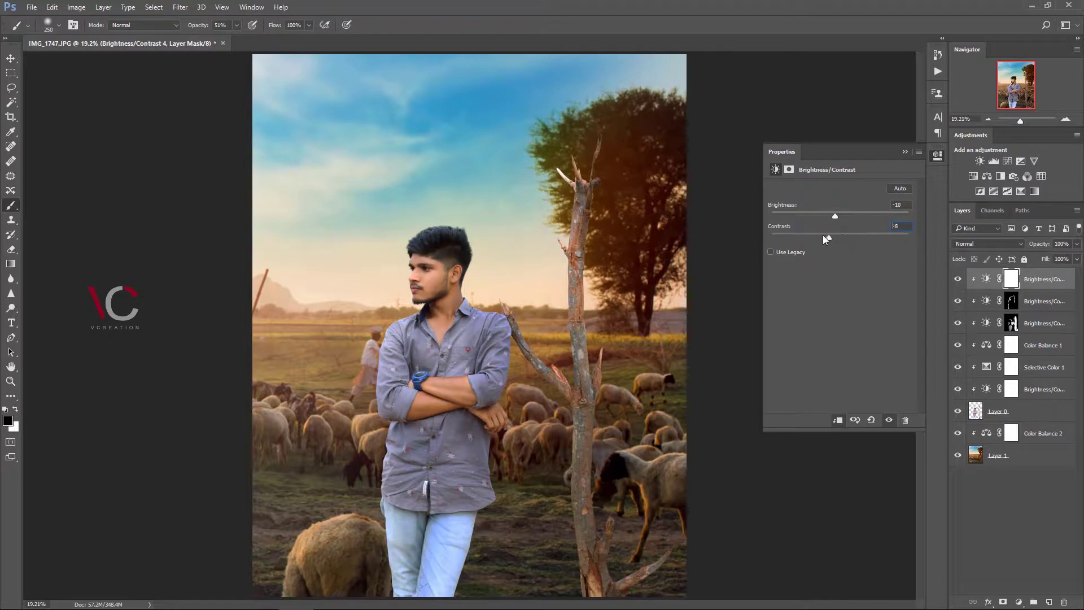
left_click_drag(839, 248, 860, 257)
left_click(1037, 286)
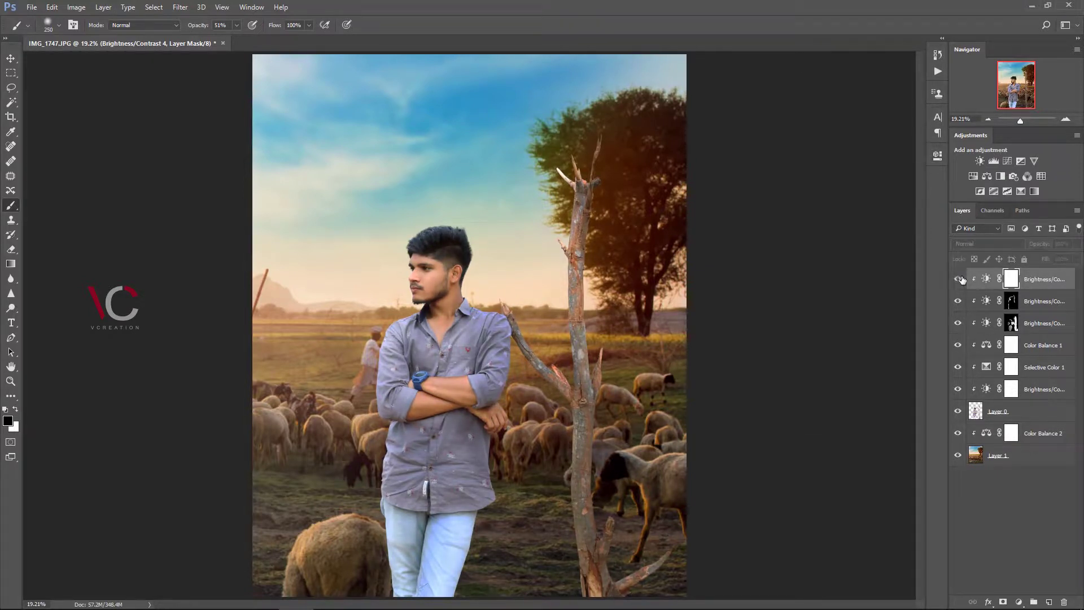
Add a clipped Brightness/Contrast adjustment on top with strongly lowered Brightness and invert its mask to black
left_click(1019, 602)
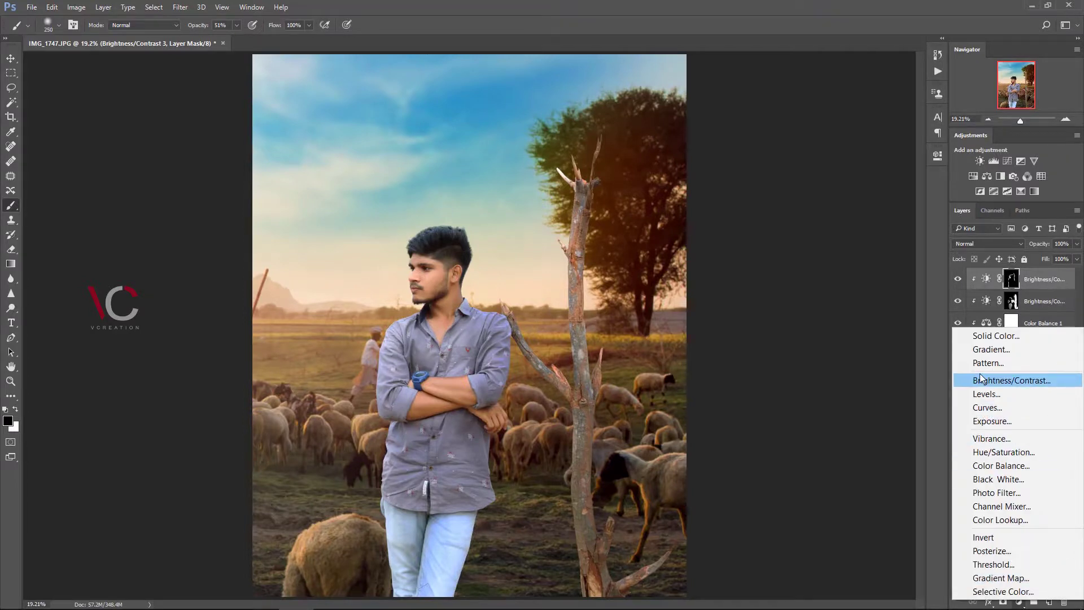
left_click(995, 380)
left_click(837, 420)
left_click_drag(840, 216, 801, 215)
left_click(905, 152)
key("ctrl+i")
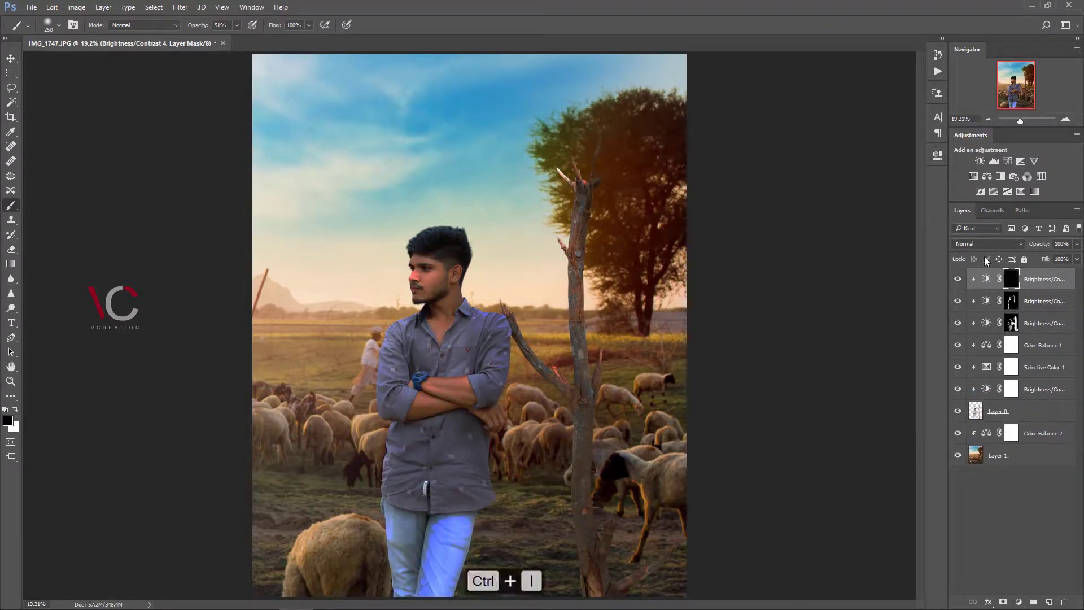
Paint white on the mask with a 600 px brush at 51% opacity to darken the lower tree and the man's lower body
key("bracketright")
key("bracketright")
key("bracketright")
key("bracketright")
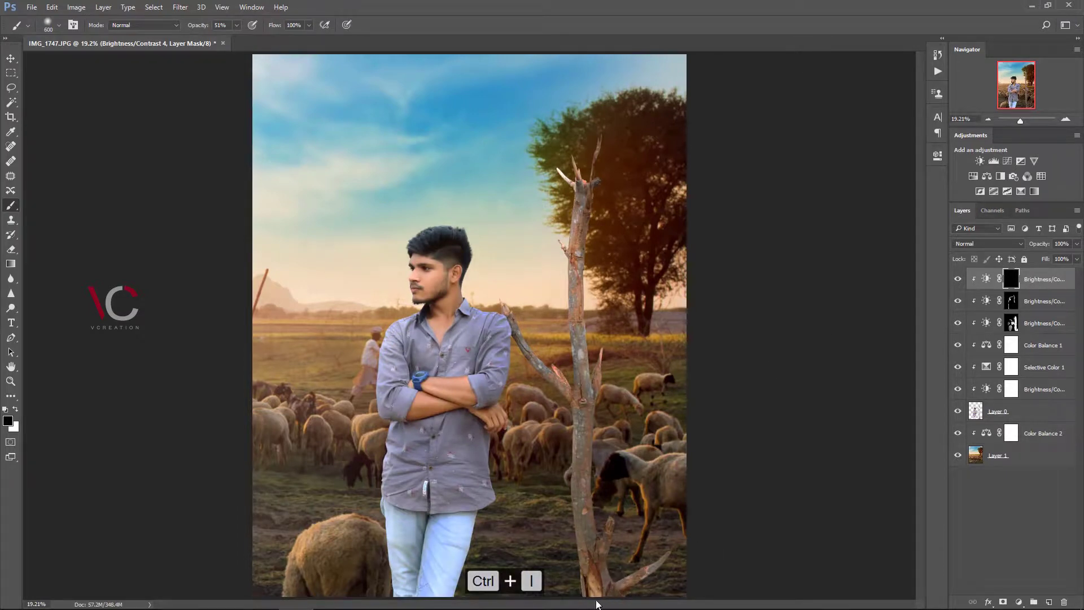
key("x")
left_click_drag(579, 556, 598, 469)
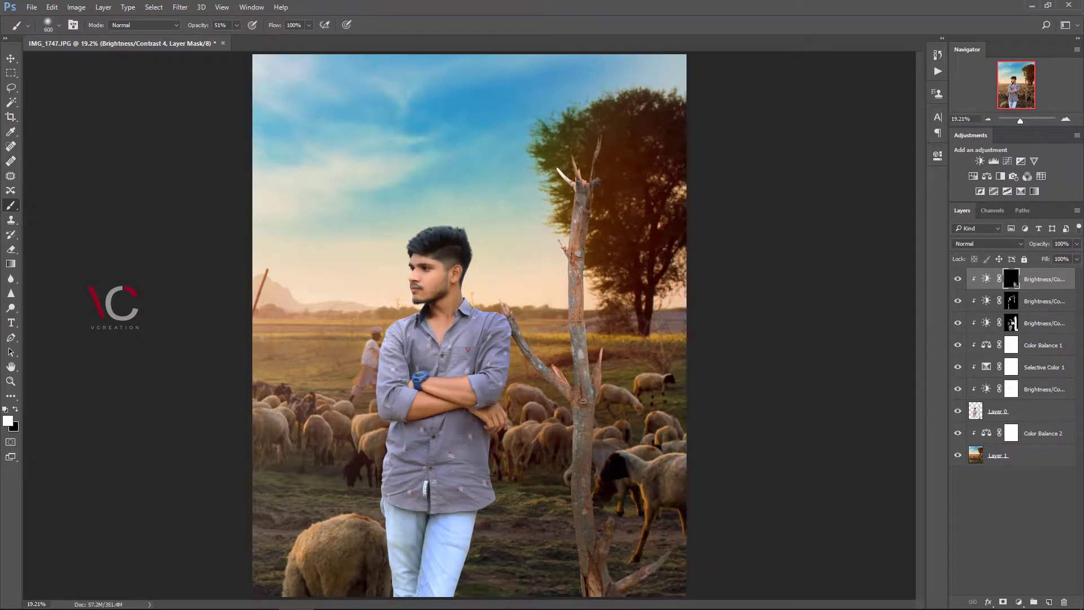
mouse_move(532, 537)
left_mouse_down()
mouse_move(392, 551)
mouse_move(380, 526)
mouse_move(393, 590)
mouse_move(387, 526)
mouse_move(485, 544)
mouse_move(477, 518)
mouse_move(672, 479)
mouse_move(521, 499)
mouse_move(458, 471)
mouse_move(496, 489)
mouse_move(510, 342)
mouse_move(591, 348)
mouse_move(623, 214)
mouse_move(601, 273)
mouse_move(612, 360)
mouse_move(606, 332)
left_mouse_up()
Compare the image without the new darkening layer, and set its Brightness to -69
key("x")
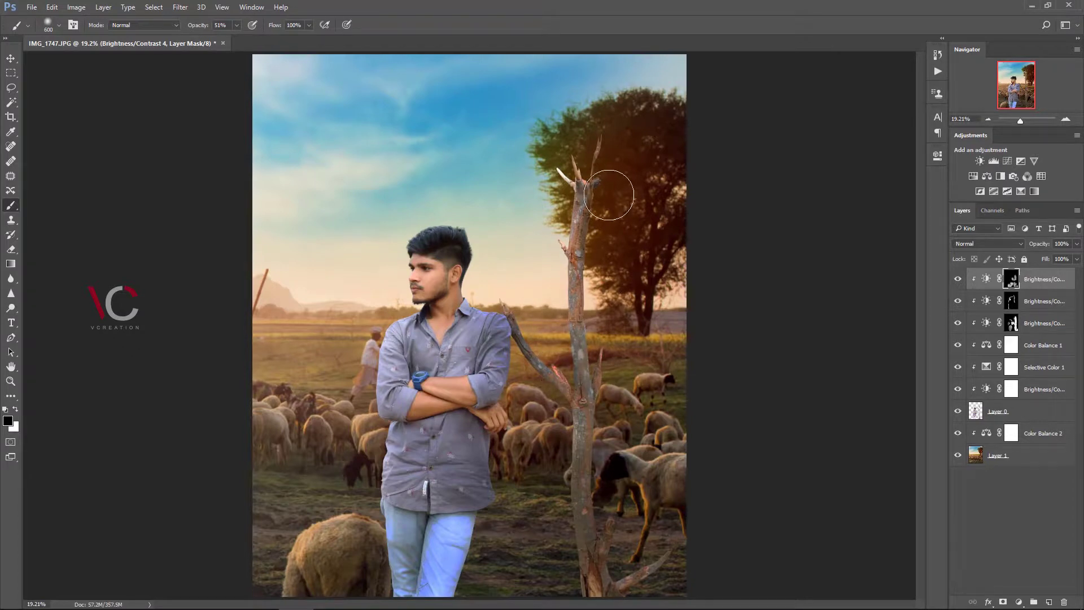
left_click(958, 279)
left_click(958, 279)
double_click(989, 282)
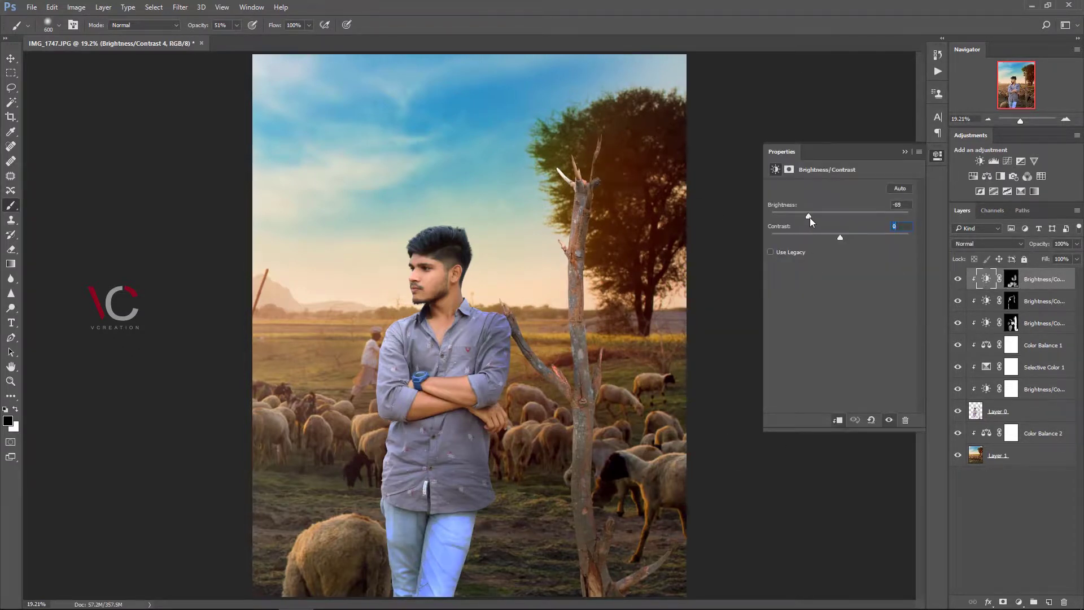
left_click(904, 151)
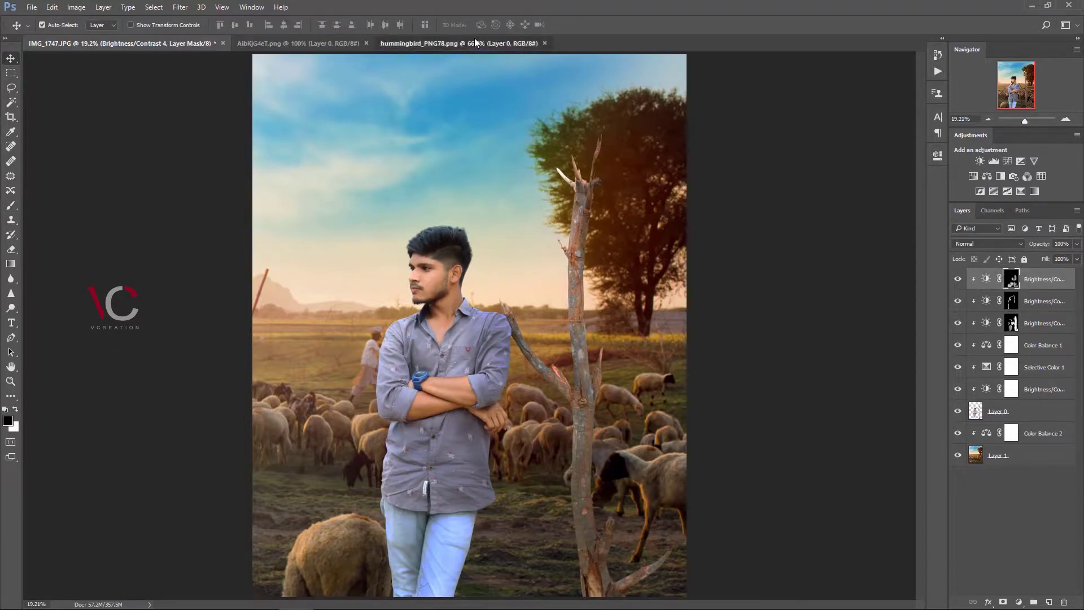
Bring the cut-out hummingbird into the sheep-field composite as a new top layer and start a free transform on it
left_click(475, 43)
left_click(298, 43)
left_click(459, 43)
left_click_drag(429, 257, 494, 189)
key("ctrl+t")
Try the hummingbird in mirrored orientations by flipping it horizontally back and forth
right_click(376, 162)
left_click(428, 345)
right_click(642, 143)
left_click(686, 326)
right_click(523, 171)
left_click(584, 352)
right_click(500, 173)
left_click(601, 355)
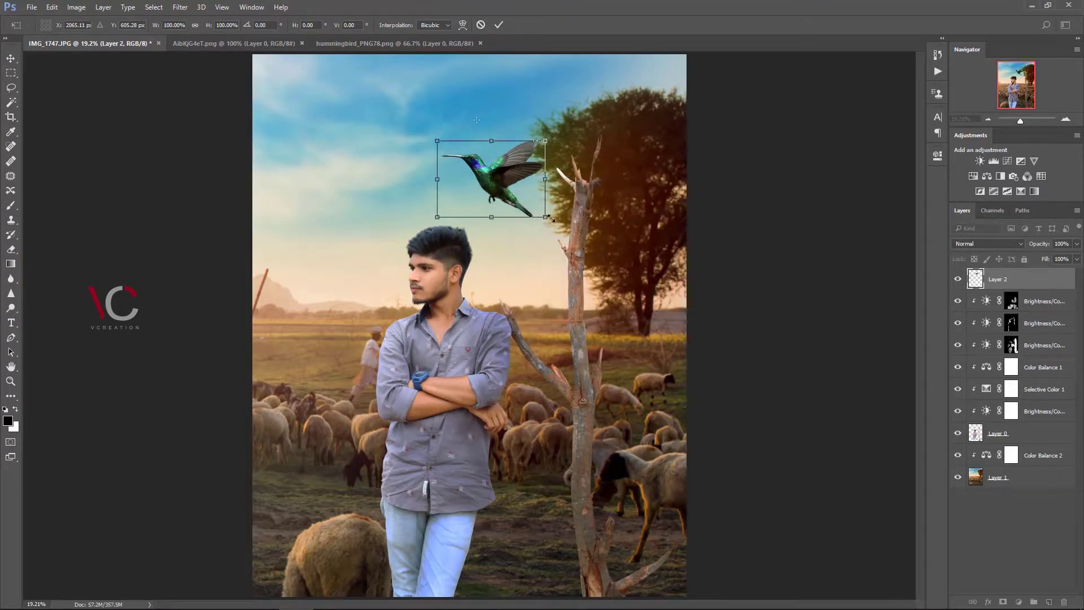
Scale the hummingbird to about 83% and place it in the sky between the man's head and the tree
left_click_drag(546, 217, 527, 203)
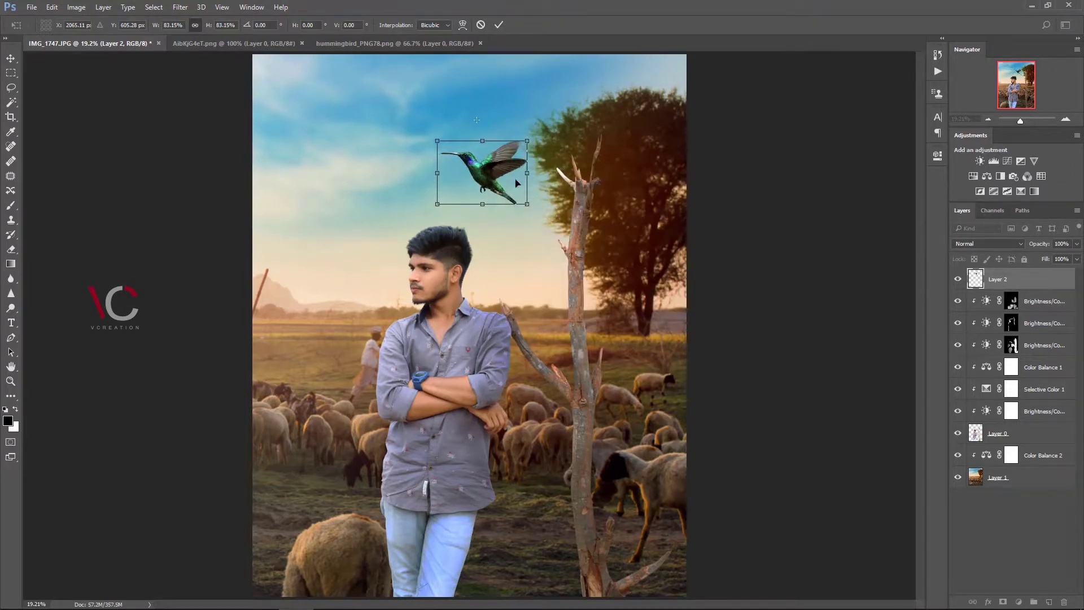
left_click_drag(486, 170, 497, 158)
key("Return")
Close the hummingbird file and bring the cut-out parrot into the composite beside the man's head
left_click(351, 44)
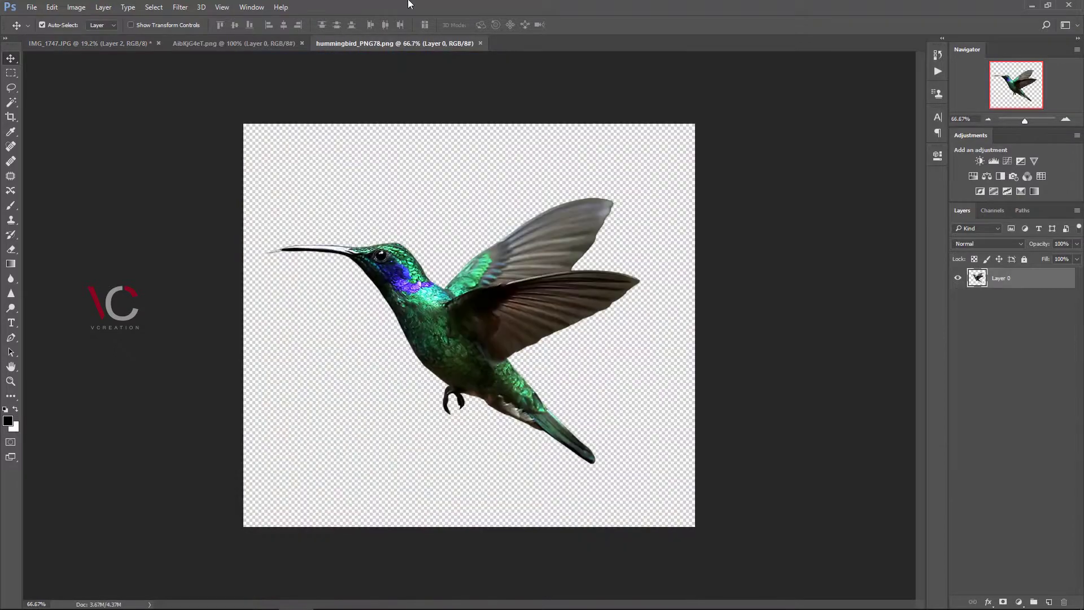
left_click(481, 43)
left_click(217, 45)
left_click_drag(440, 265, 365, 233)
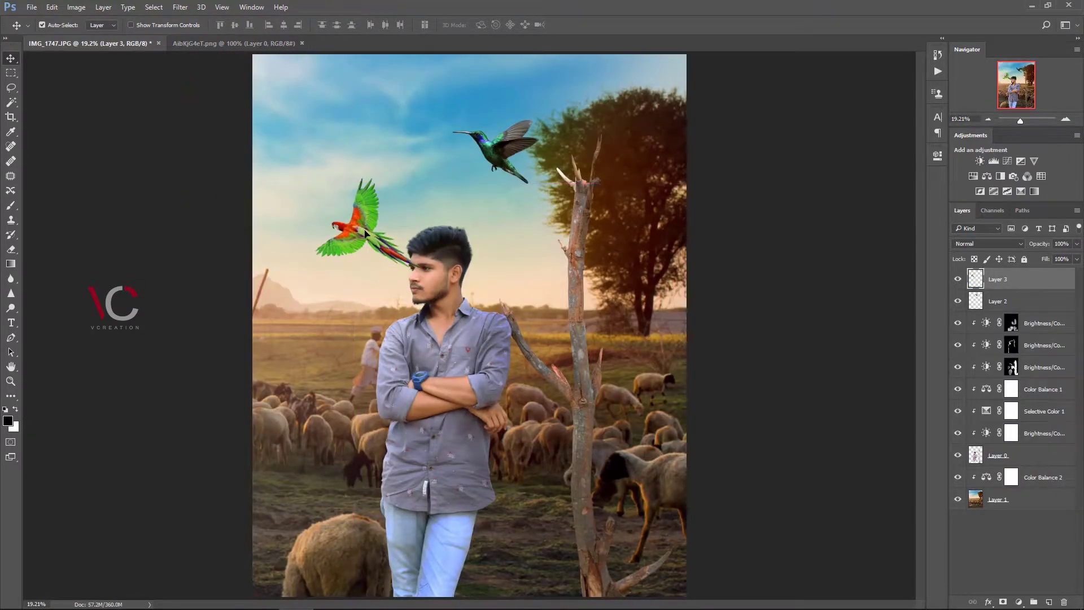
Flip the parrot within a free transform so that it faces the man
key("ctrl+t")
right_click(393, 224)
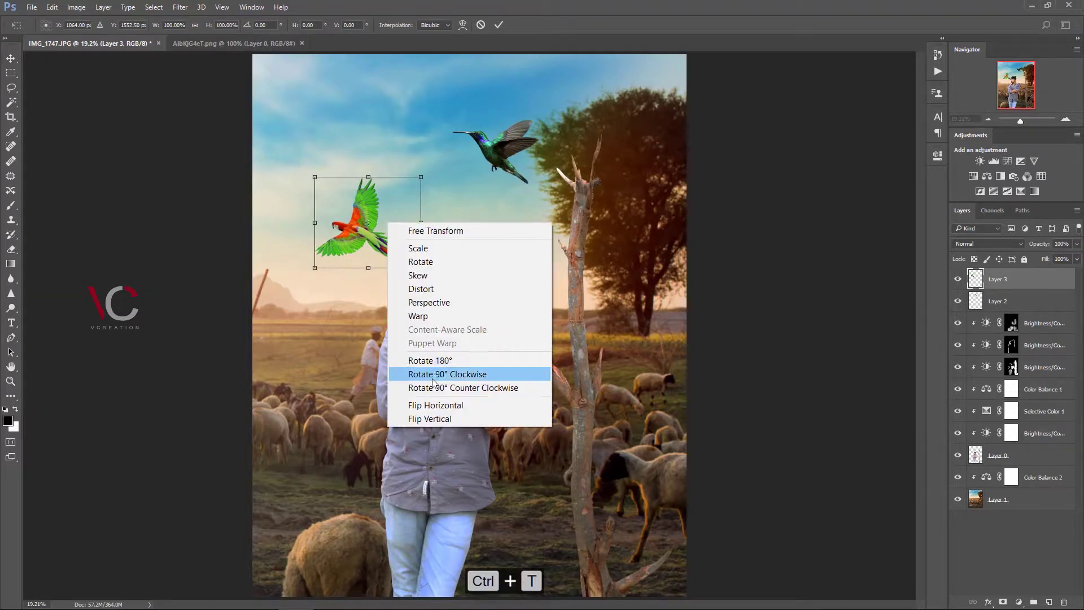
left_click(436, 530)
Scale the parrot to 86.73%, rotate it to -1.08°, and place it in the sky in front of the man's face
left_click_drag(465, 145, 452, 175)
left_click_drag(395, 237, 344, 257)
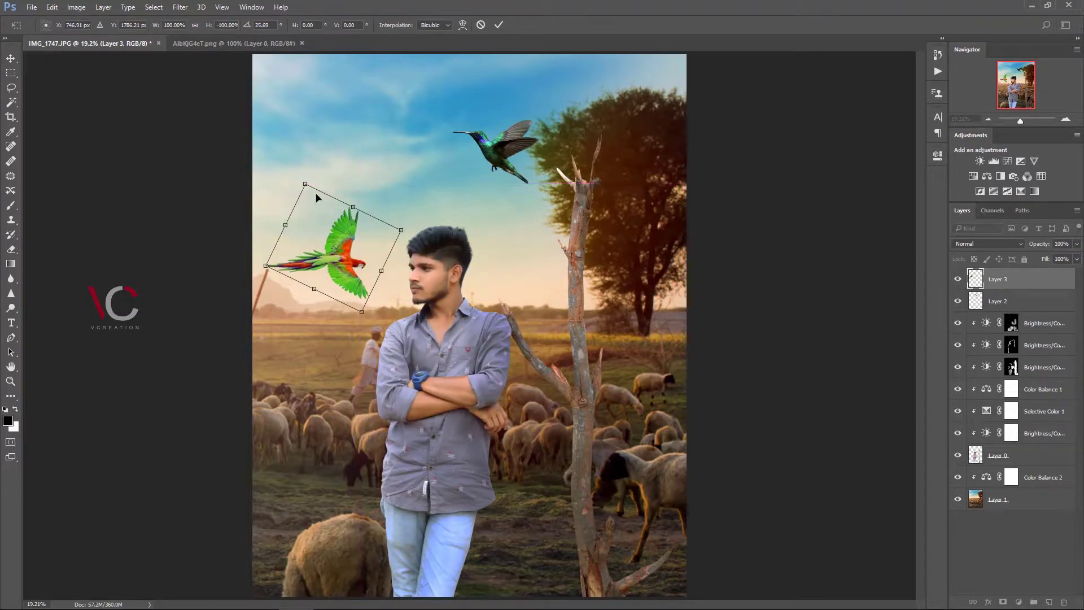
left_click_drag(284, 184, 282, 151)
left_click_drag(371, 249, 410, 174)
left_click_drag(430, 102, 409, 83)
left_click_drag(398, 193, 368, 219)
left_click_drag(390, 269, 375, 198)
left_click_drag(319, 237, 314, 225)
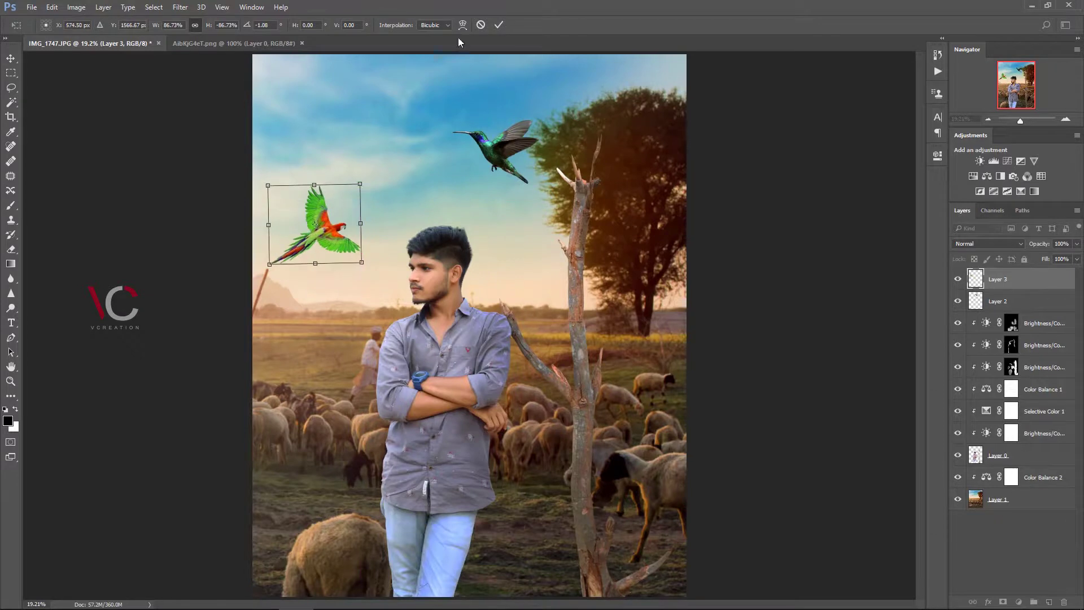
left_click(498, 25)
Move the hummingbird above the bare tree's top branch, and shrink and slightly rotate it
left_click_drag(492, 147, 610, 113)
key("ctrl+t")
left_click_drag(662, 154, 663, 72)
key("Return")
Add a Brightness/Contrast adjustment clipped to the hummingbird with Brightness -50
left_click(1019, 602)
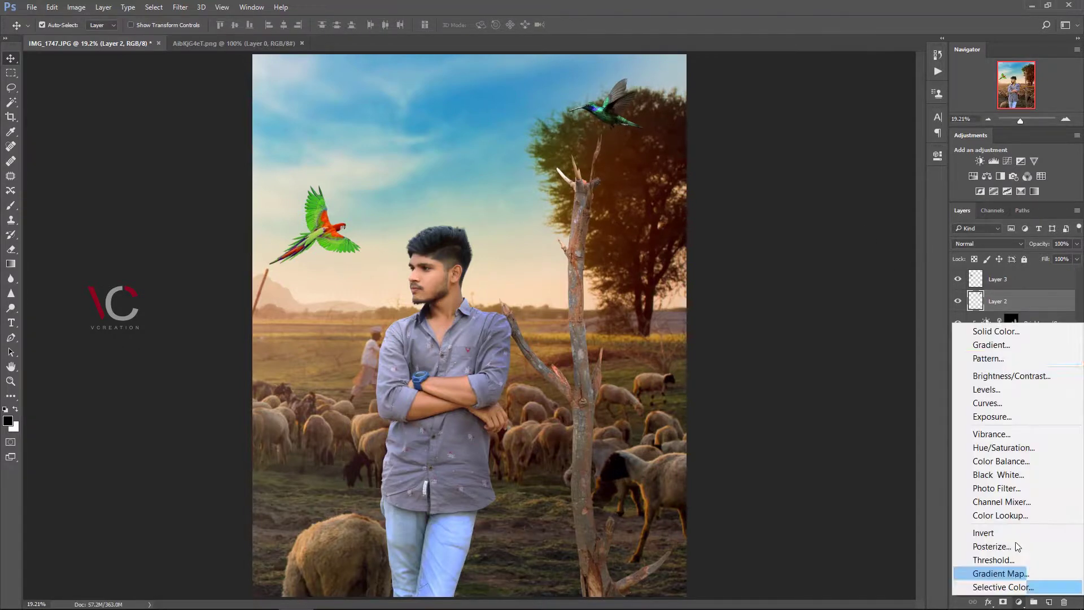
left_click(1012, 376)
mouse_move(832, 216)
left_mouse_down()
mouse_move(864, 216)
mouse_move(843, 216)
mouse_move(832, 235)
mouse_move(799, 235)
mouse_move(818, 213)
left_mouse_up()
left_click(938, 155)
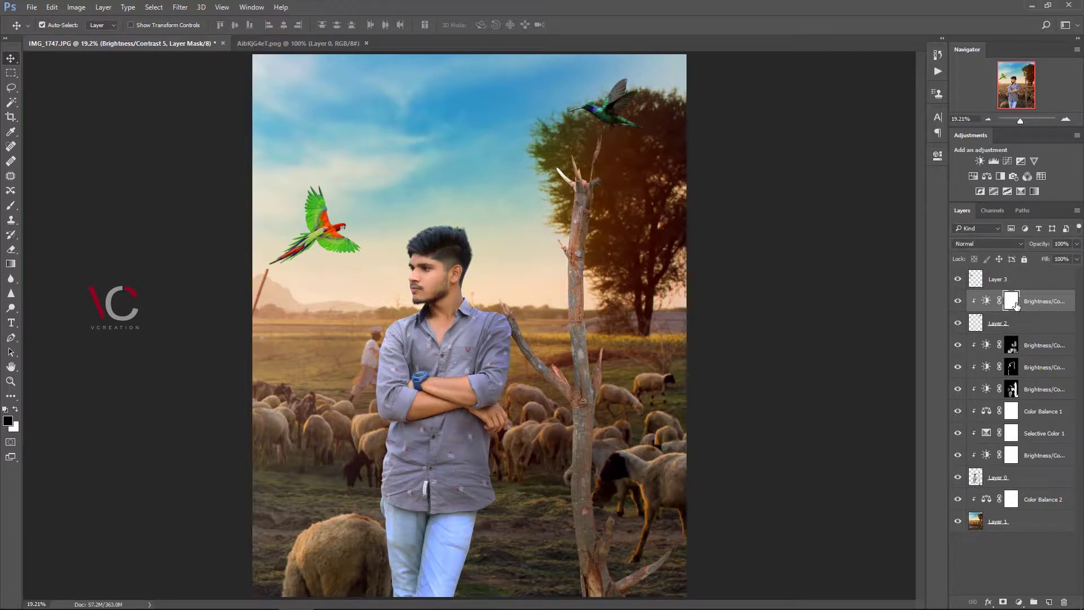
Mask the darkening off the hummingbird's wing edge with black paint, and raise the adjustment's Contrast to 100
key("b")
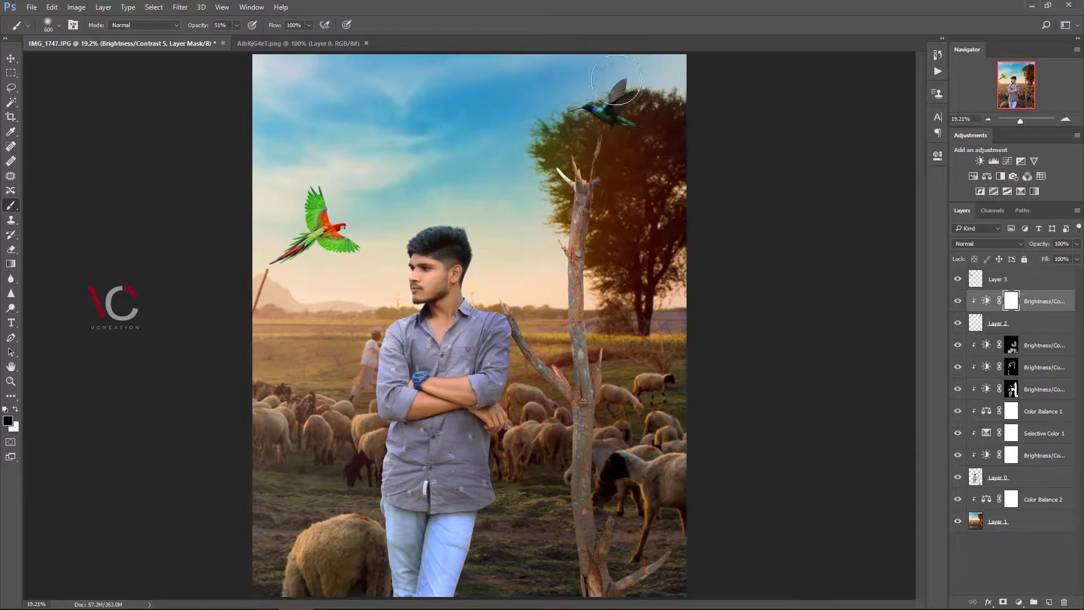
double_click(986, 301)
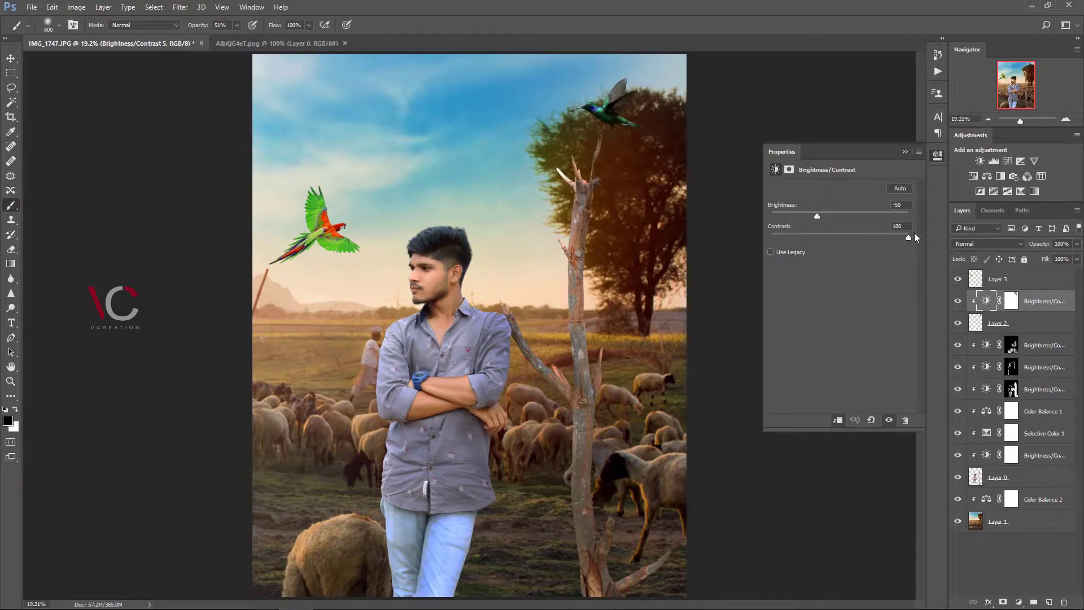
left_click(937, 155)
Add a Brightness/Contrast adjustment clipped to the parrot, adjust its sliders, and dab black on its mask near the upper wing
left_click(998, 279)
left_click(1019, 602)
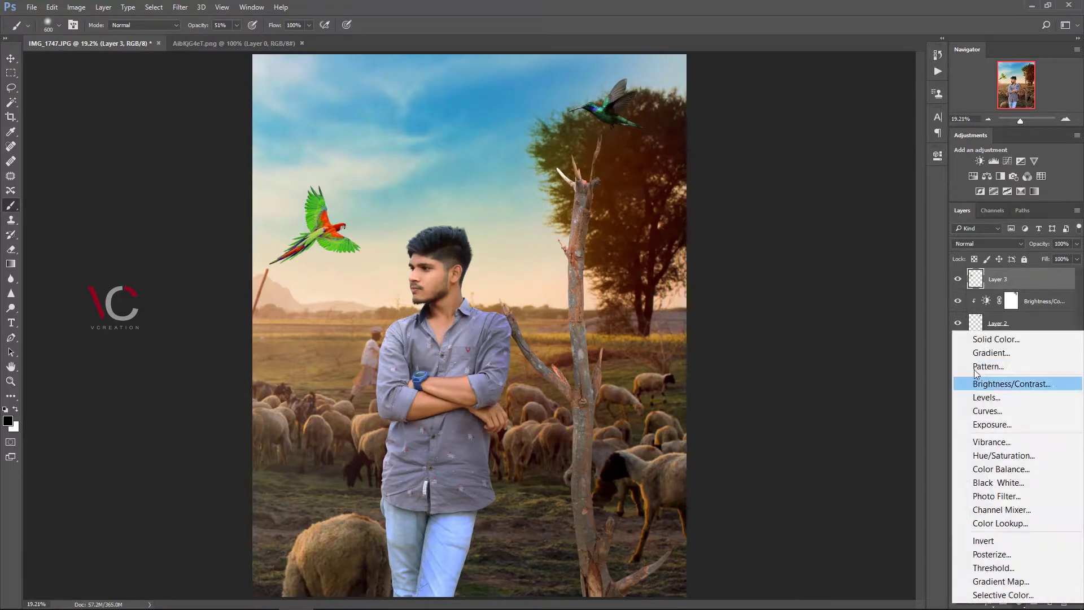
left_click(991, 385)
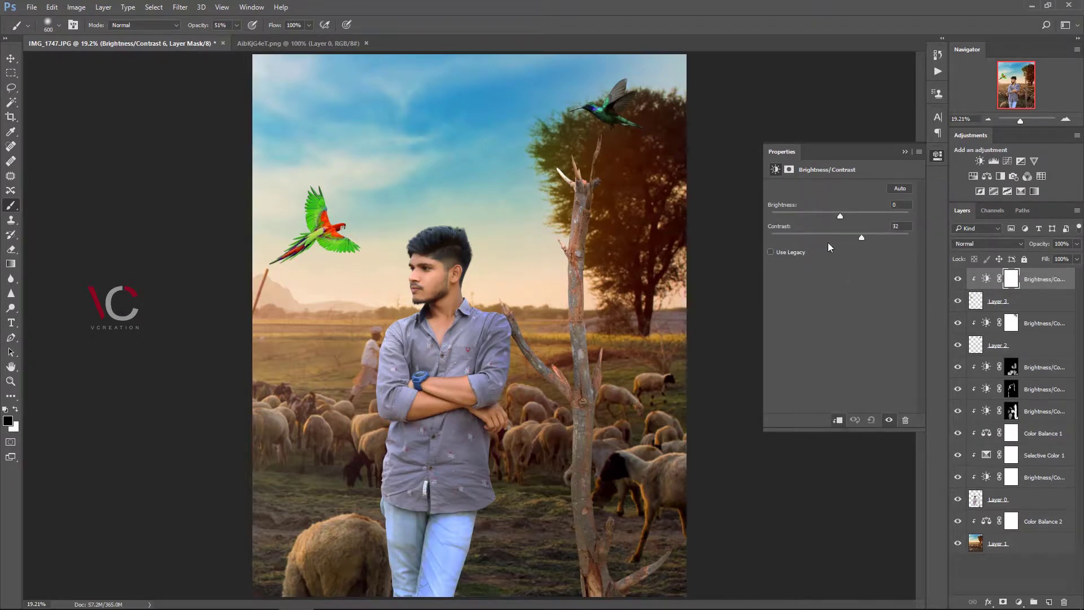
left_click_drag(846, 216, 905, 238)
left_click(281, 153)
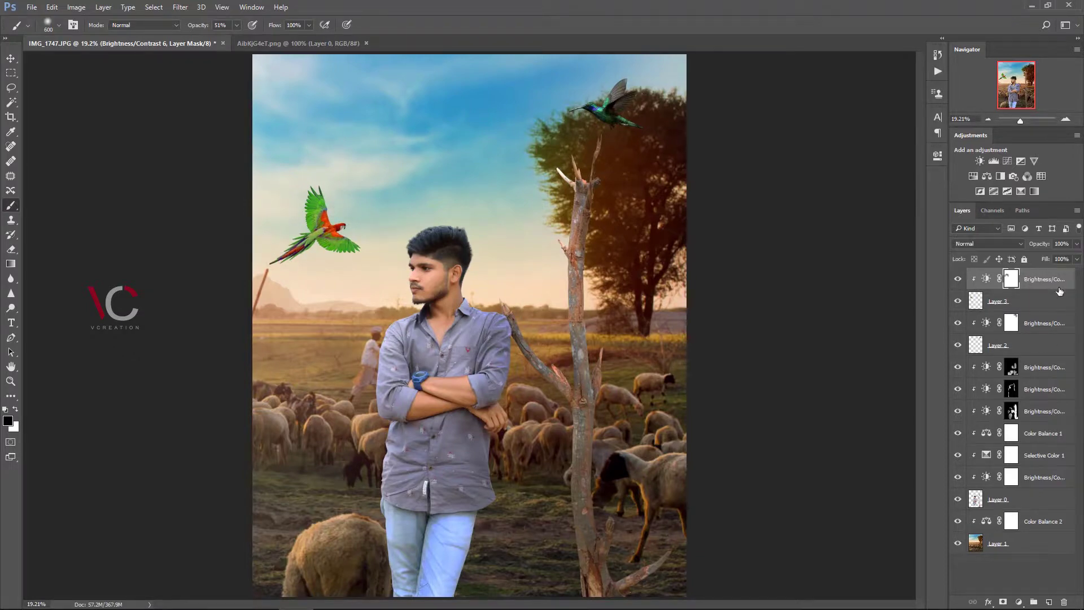
Merge the parrot's and the hummingbird's Brightness/Contrast adjustments down into their bird layers
right_click(1009, 279)
left_click(777, 512)
right_click(1009, 301)
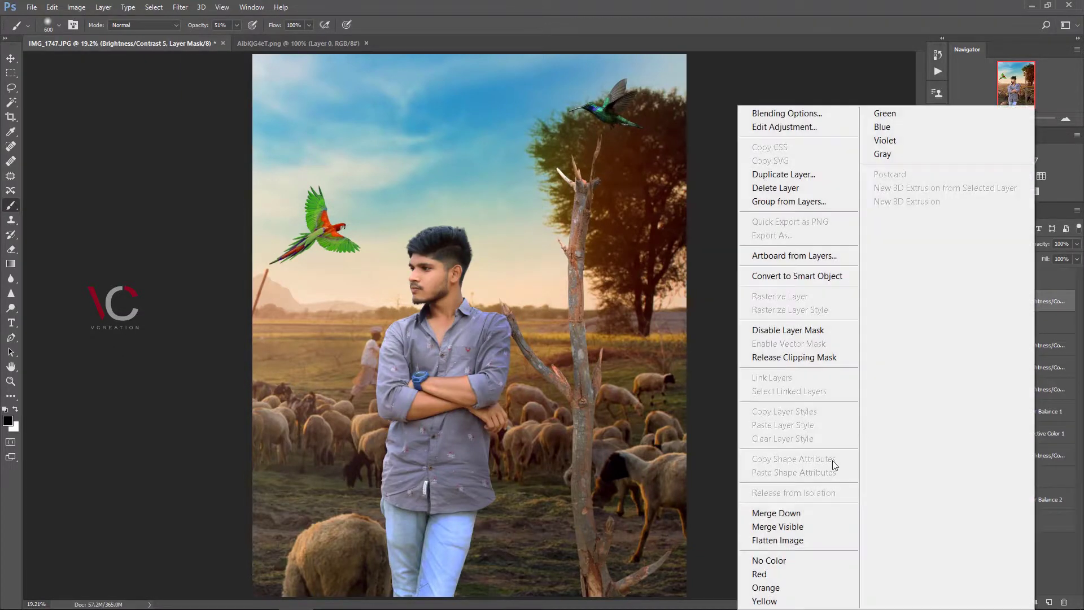
left_click(777, 512)
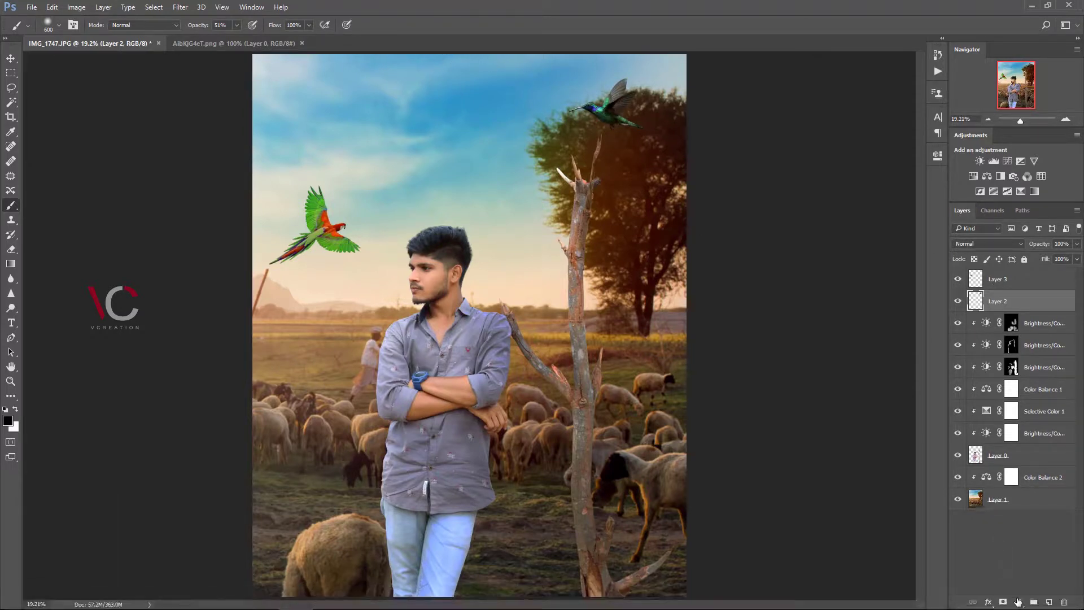
Add a Color Balance adjustment clipped to the hummingbird layer
left_click(1018, 602)
left_click(1011, 462)
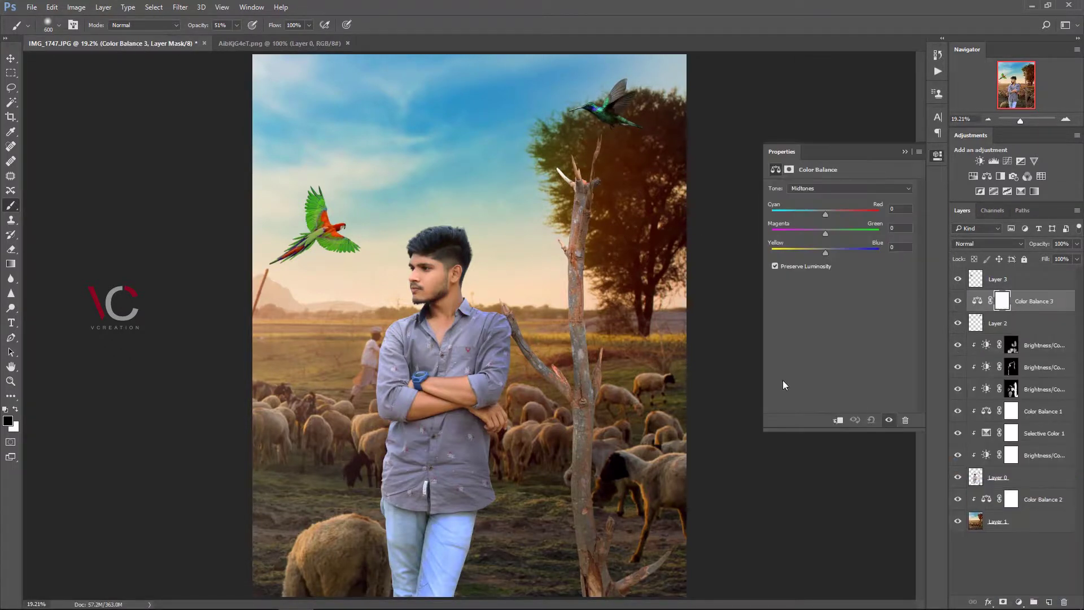
key("ctrl+alt+g")
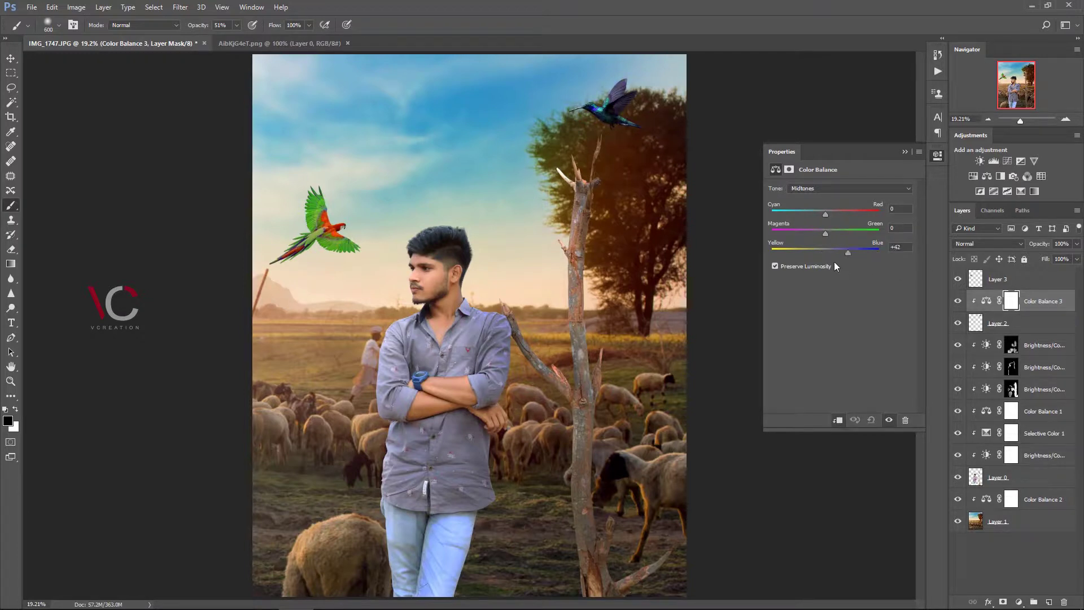
Set the hummingbird's Color Balance shadows to Cyan/Red +8 and Yellow/Blue 0
mouse_move(825, 215)
left_mouse_down()
mouse_move(841, 222)
mouse_move(805, 213)
mouse_move(829, 214)
left_mouse_up()
left_click(811, 190)
left_click(813, 200)
left_click(816, 189)
left_click(821, 187)
mouse_move(825, 252)
left_mouse_down()
mouse_move(839, 253)
mouse_move(824, 253)
left_mouse_up()
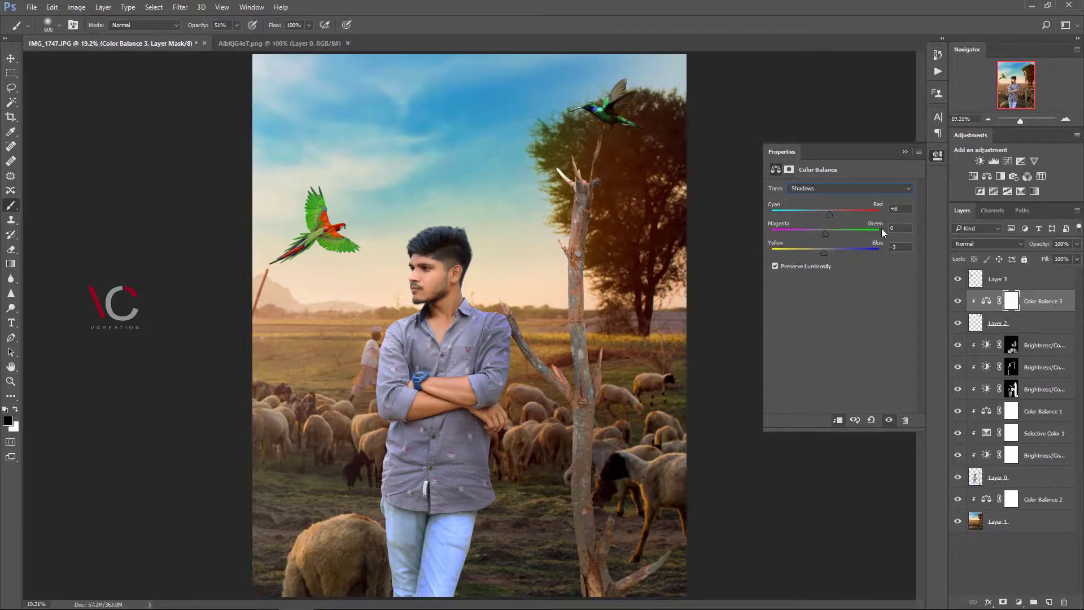
double_click(898, 247)
type("0")
left_click(905, 152)
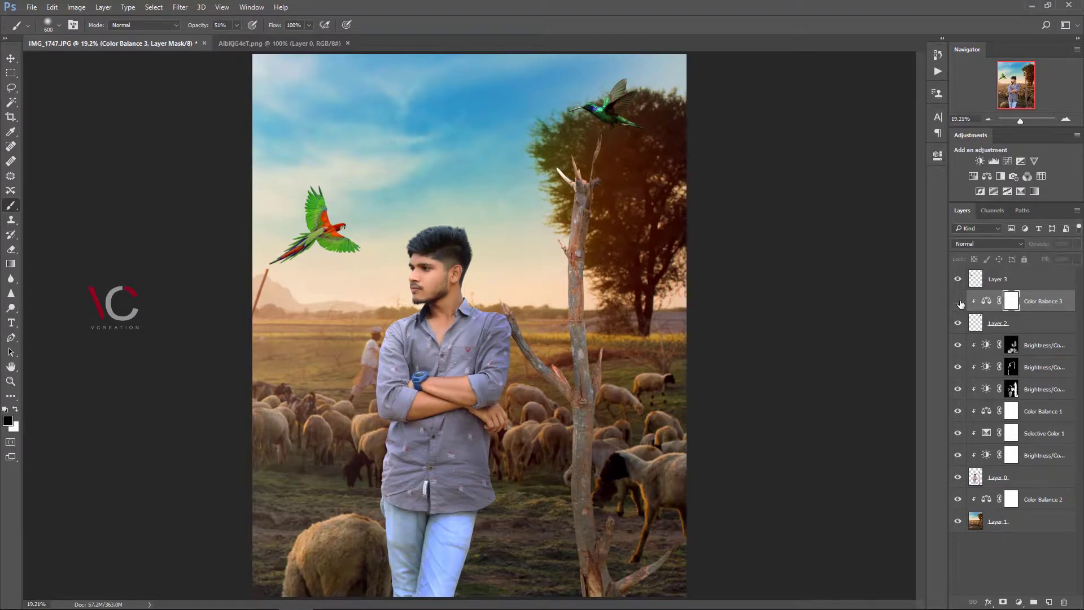
Add a Color Balance adjustment clipped to the parrot on Layer 3
left_click(1011, 279)
left_click(1020, 595)
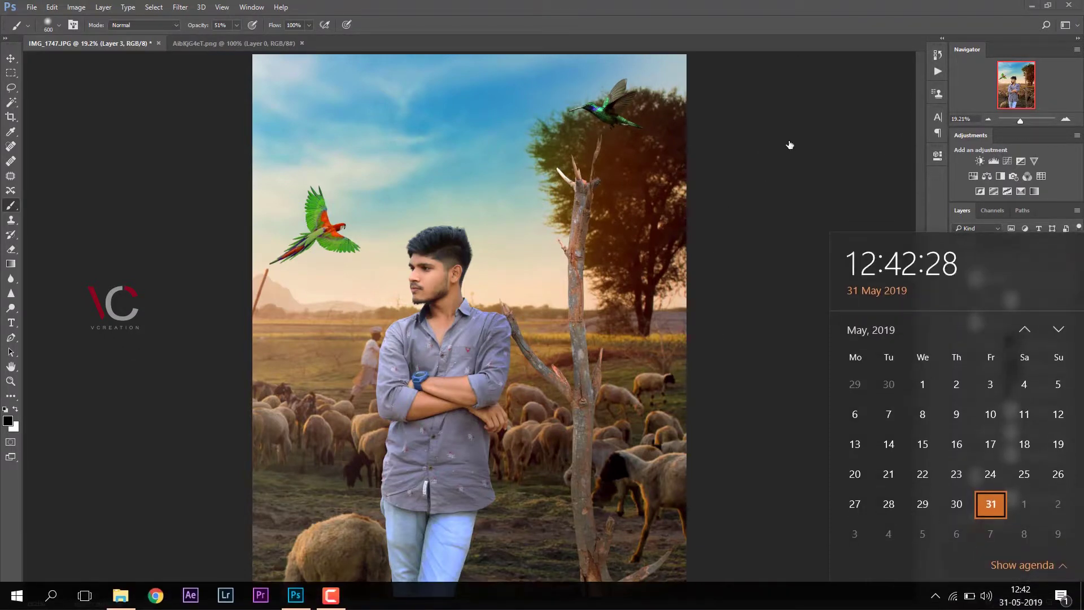
left_click(1005, 570)
left_click(1018, 604)
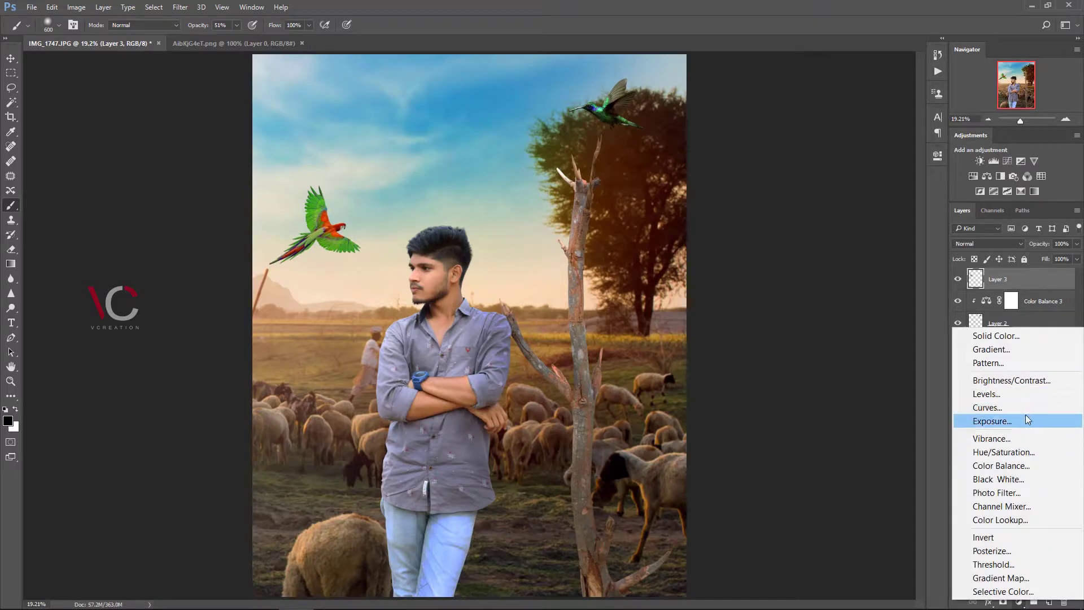
left_click(1001, 466)
left_click(838, 419)
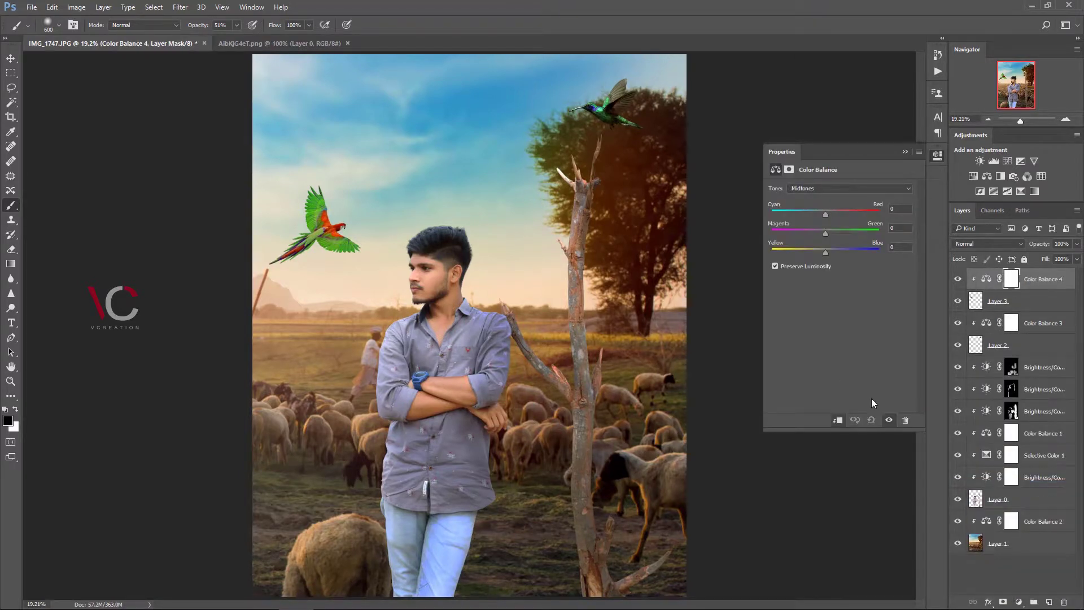
Shift the parrot's Color Balance shadows to Yellow/Blue -32 and toward cyan
left_click(823, 189)
left_click(823, 197)
left_click_drag(825, 251, 815, 251)
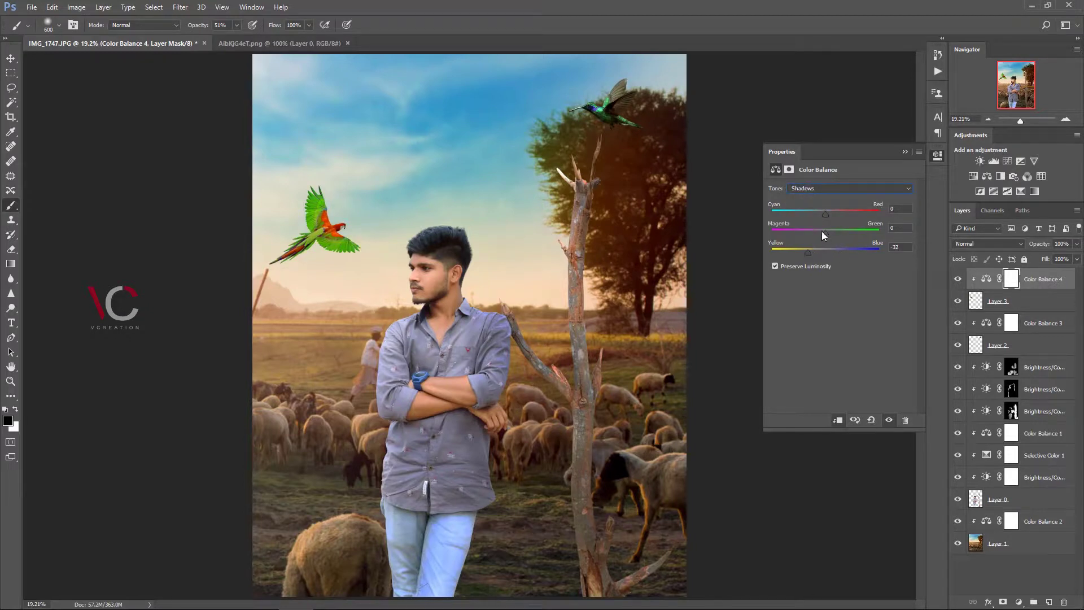
mouse_move(826, 215)
left_mouse_down()
mouse_move(844, 215)
mouse_move(818, 217)
mouse_move(838, 252)
mouse_move(810, 217)
left_mouse_up()
left_click(813, 211)
left_click(905, 152)
Add a Curves adjustment clipped to the parrot and lift its dark tones with a point at Input 47, Output 94
left_click(1019, 602)
left_click(999, 416)
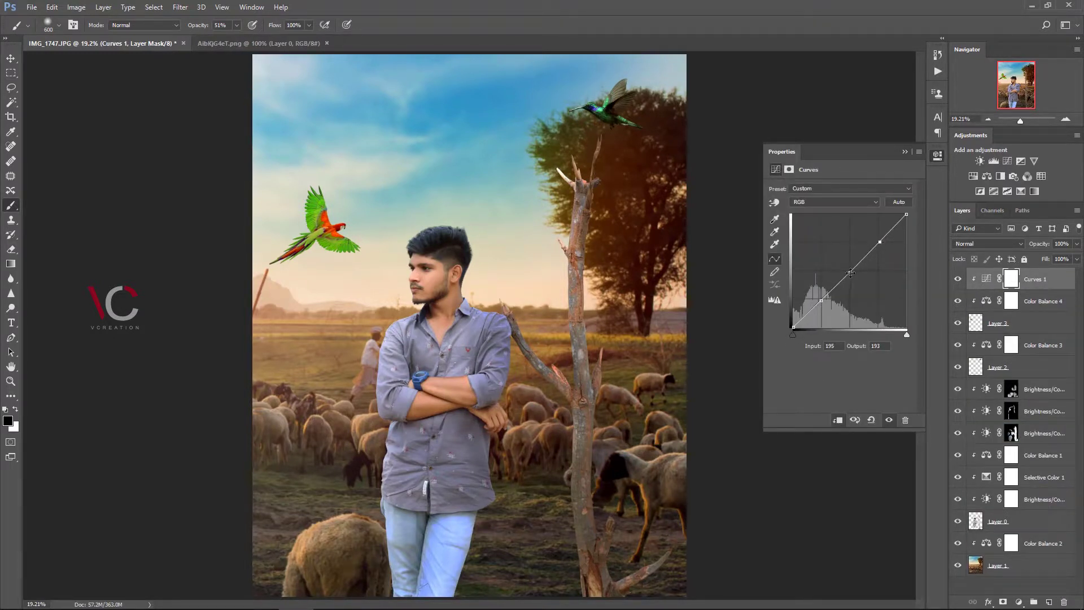
left_click_drag(850, 273, 811, 282)
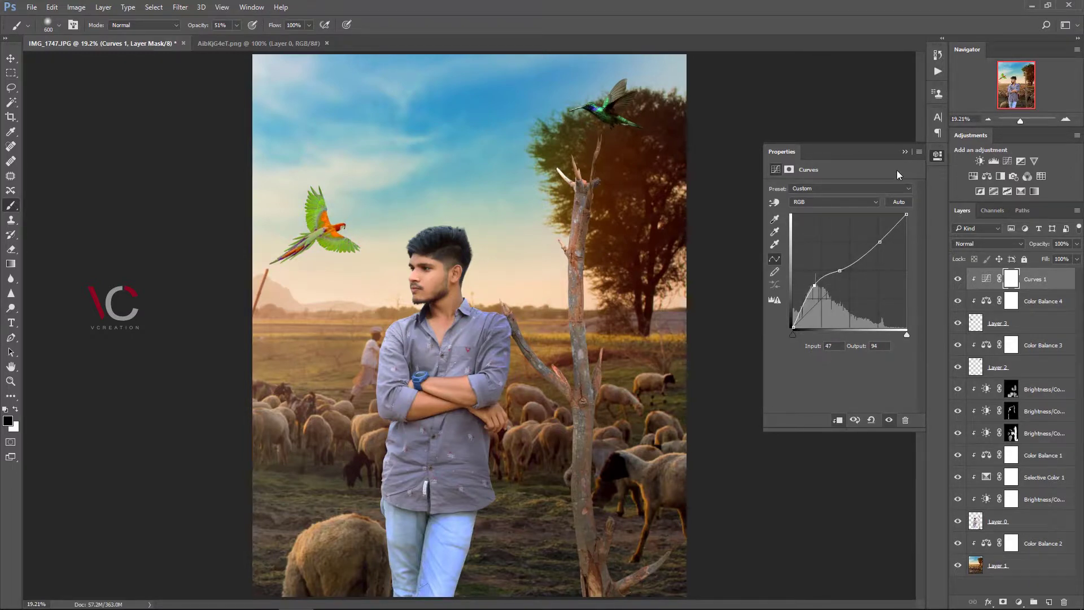
Duplicate the parrot's Curves 1 adjustment and clip the copy to the hummingbird above Color Balance 3
left_click(905, 151)
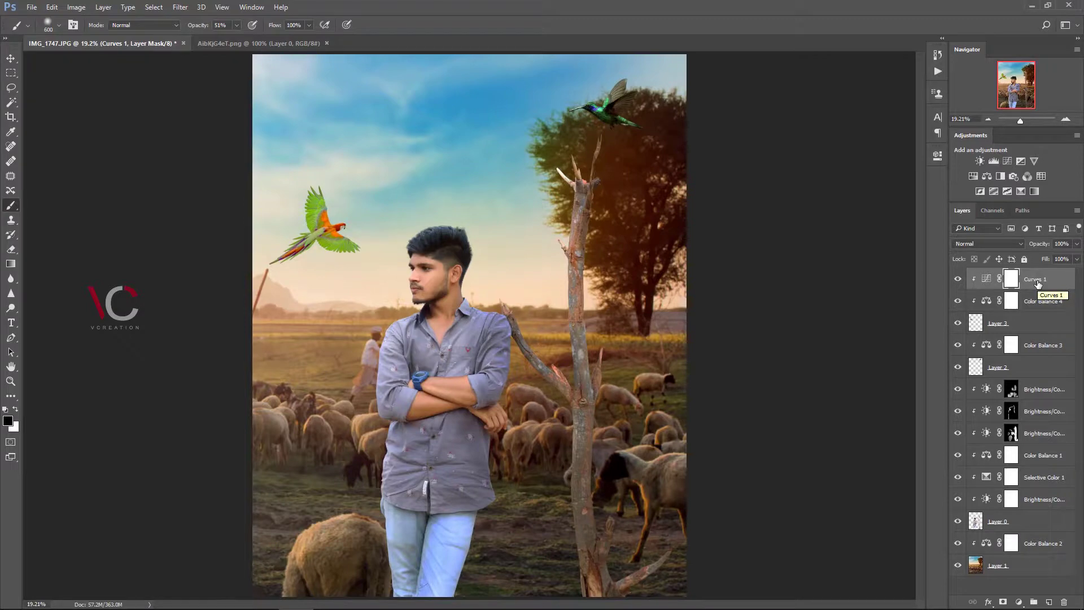
key("ctrl+j")
left_click_drag(1038, 284, 1038, 357)
right_click(1039, 346)
left_click(824, 357)
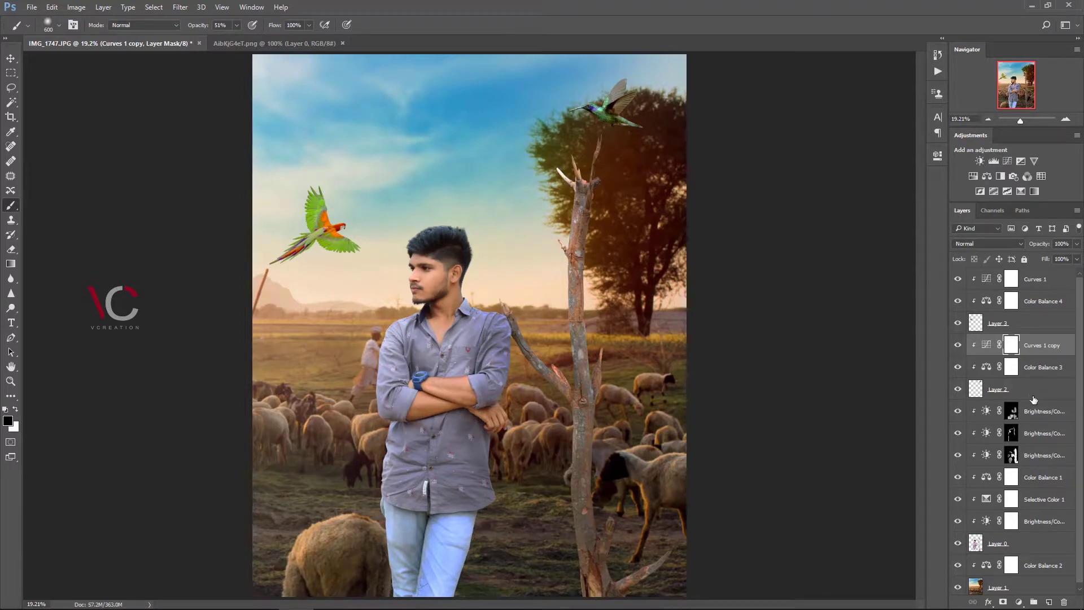
Duplicate the man's Layer 0 with all its clipped adjustments and merge the duplicates into one layer
left_click(1000, 418)
left_click(1019, 603)
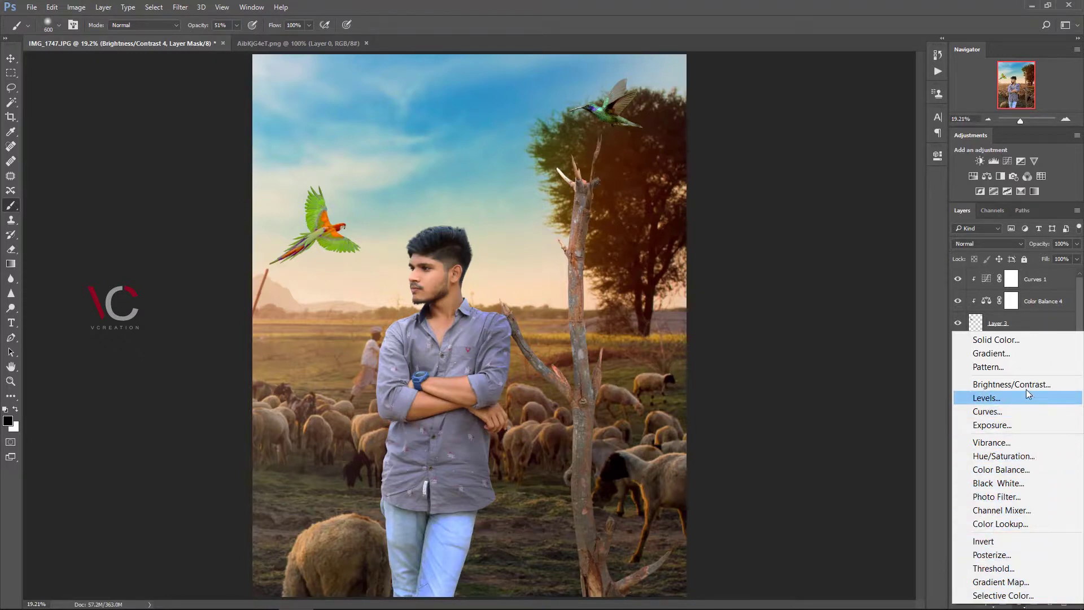
key("Escape")
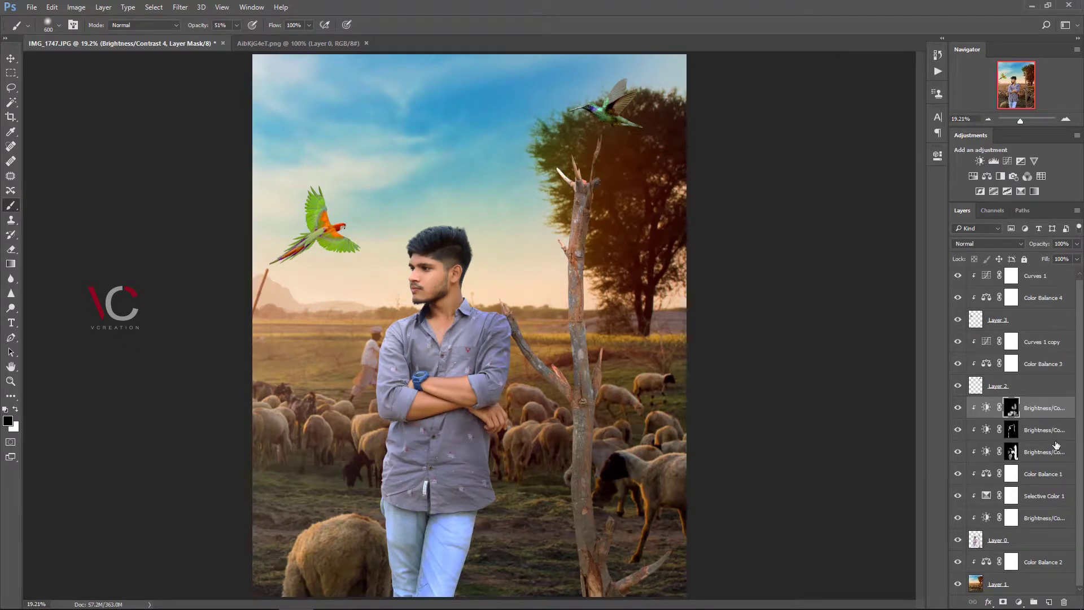
left_click(1028, 544, "shift")
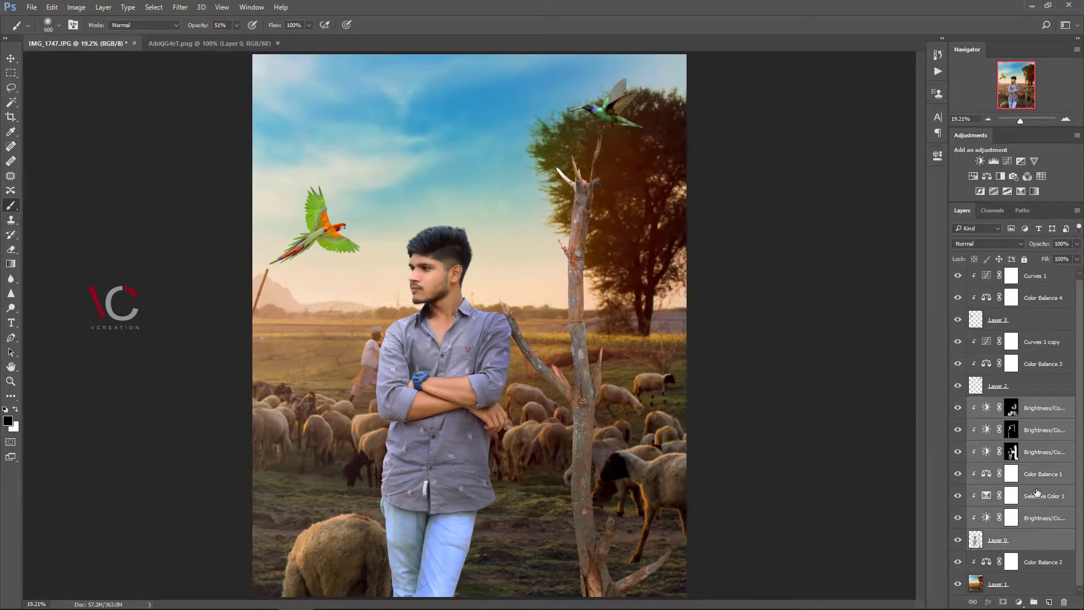
key("ctrl+j")
right_click(1032, 550)
left_click(839, 445)
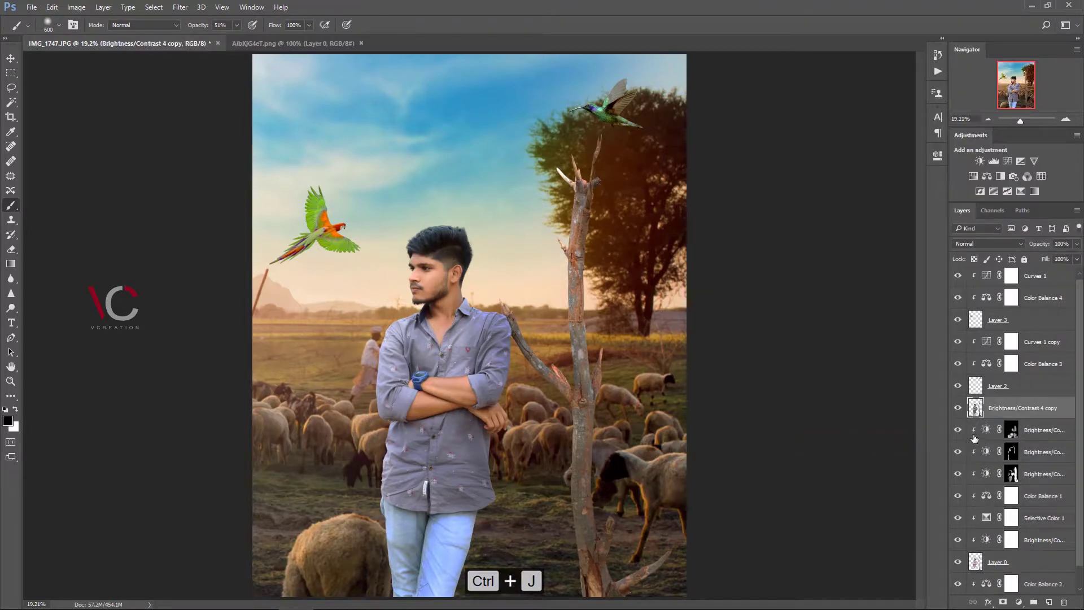
Merge the Color Balance 2 adjustment with the sheep-field background on Layer 1
left_click(1045, 562)
left_click(1023, 581, "shift")
right_click(1024, 582)
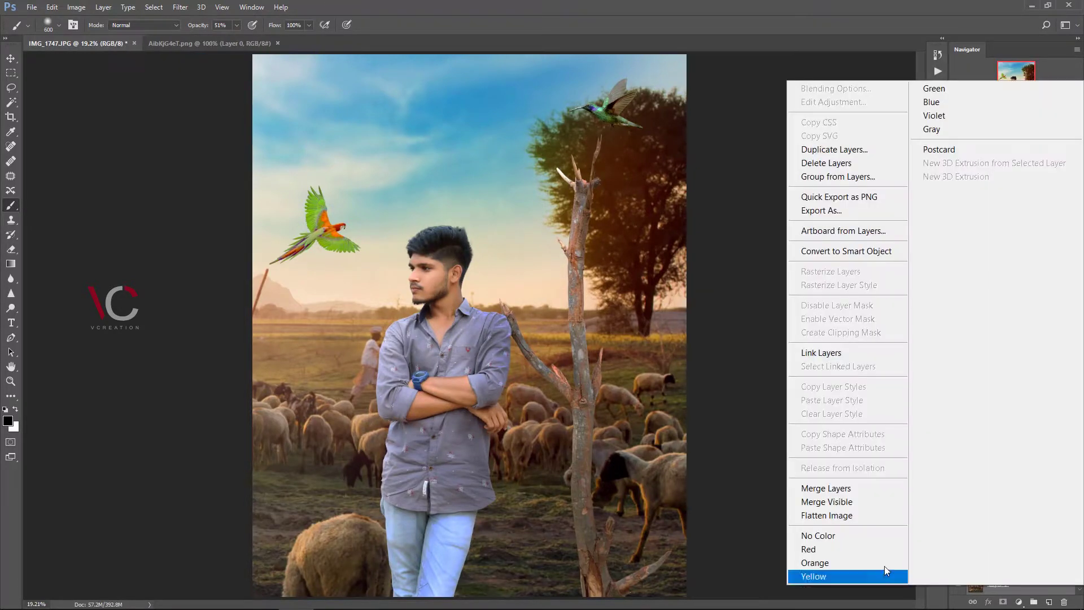
left_click(858, 489)
Place a clipped duplicate of the merged background above the merged man layer, with the Soft Light blend mode
key("ctrl+j")
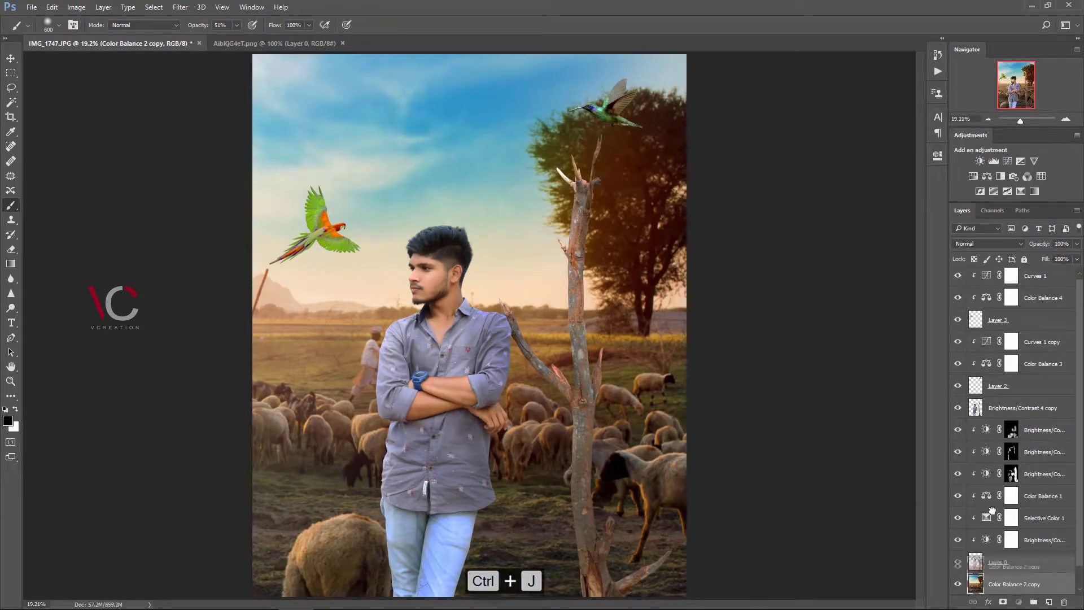
left_click_drag(1023, 570, 1019, 401)
right_click(1034, 408)
left_click(804, 357)
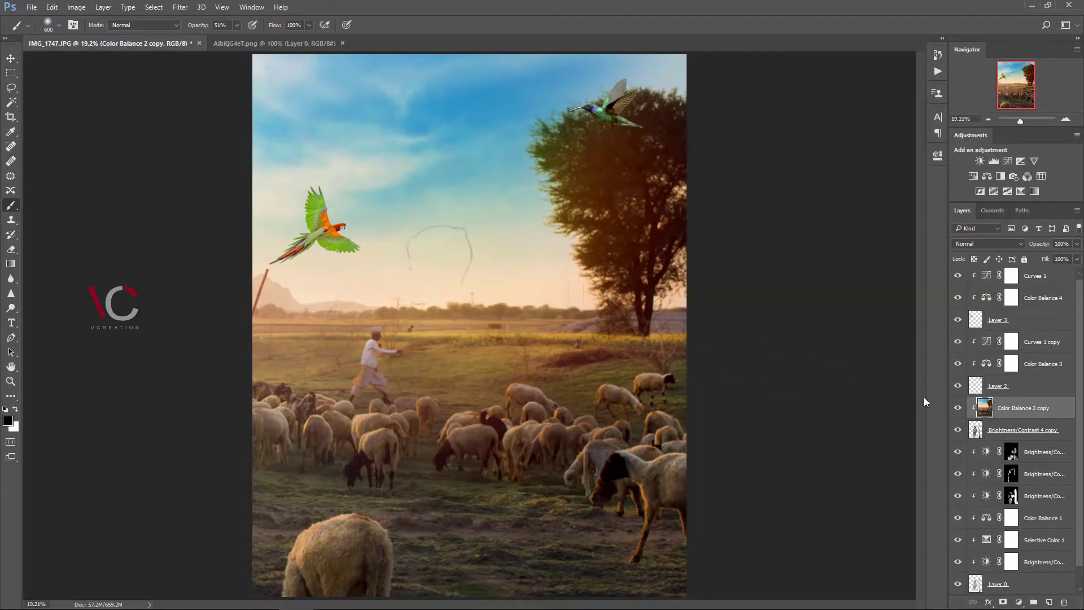
left_click(984, 243)
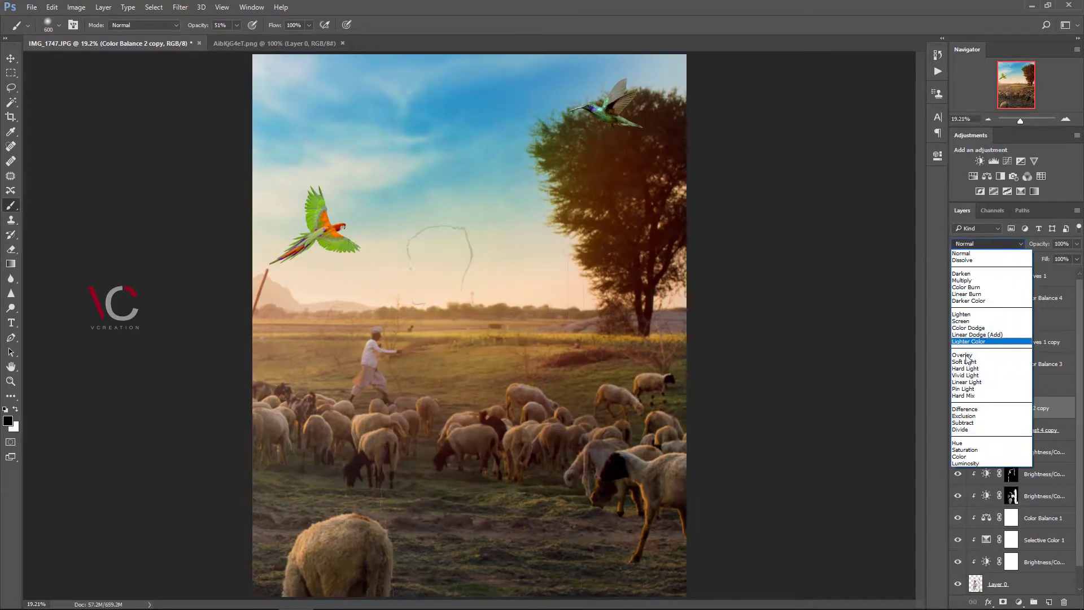
left_click(982, 357)
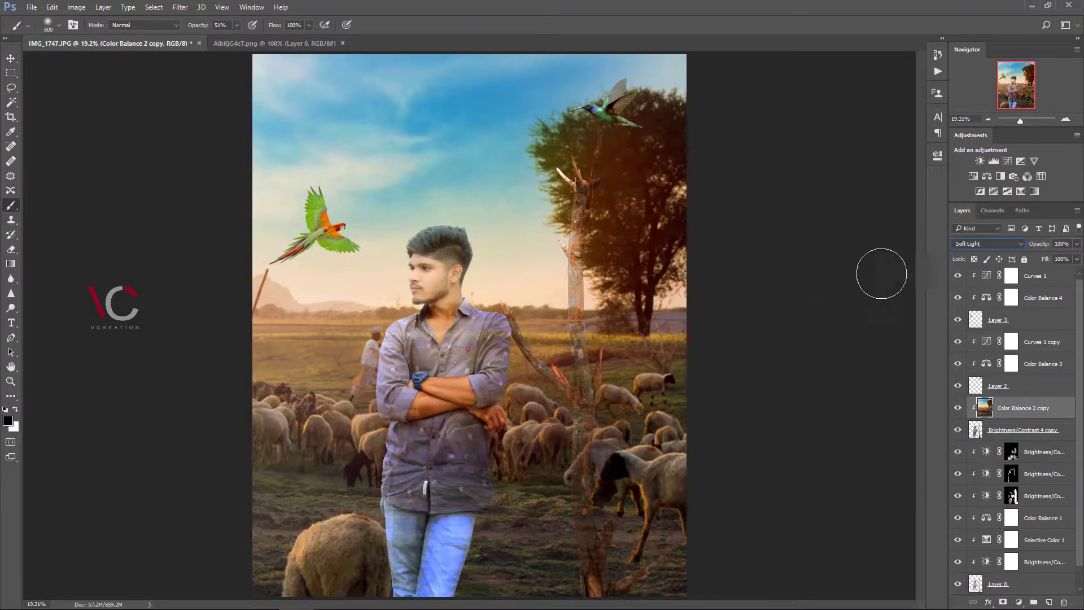
Apply a Gaussian Blur to the background copy clipped to the man
left_click(180, 7)
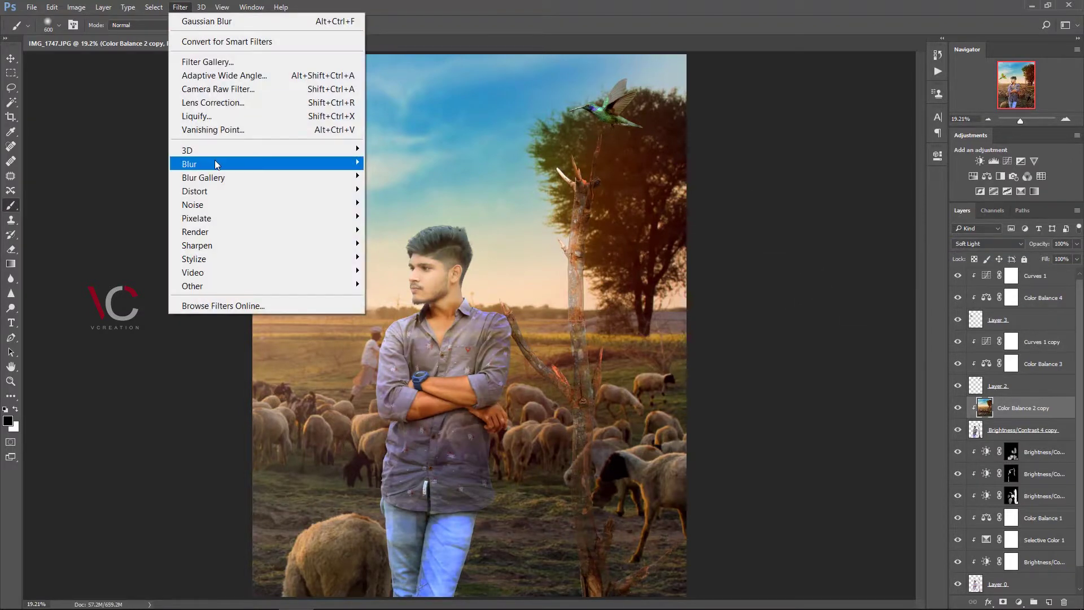
mouse_move(238, 162)
left_click(402, 217)
left_click_drag(777, 374, 818, 375)
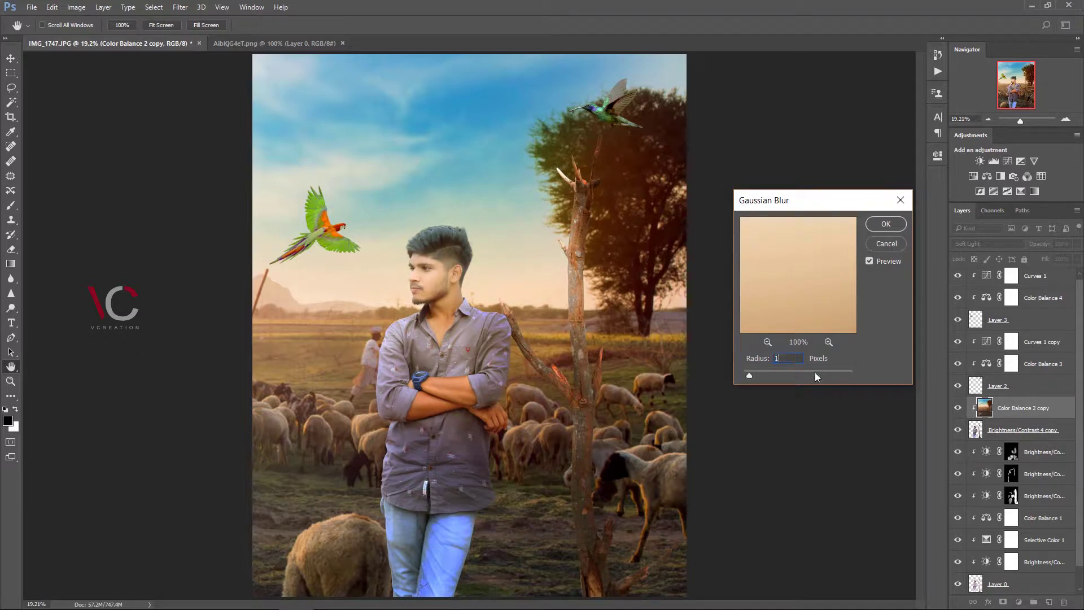
left_click(886, 223)
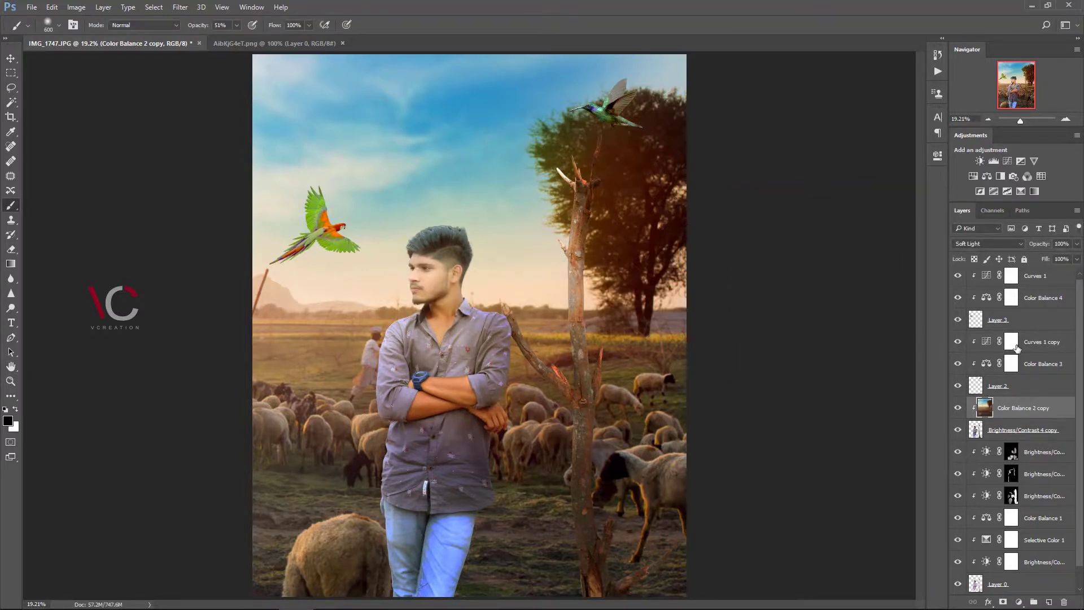
Reduce the background copy clipped to the man to 80% opacity and 69% fill
left_click(959, 406)
left_click(958, 406)
left_click(958, 406)
left_click(958, 406)
left_click_drag(1043, 243, 1026, 259)
left_click(959, 408)
left_click(958, 408)
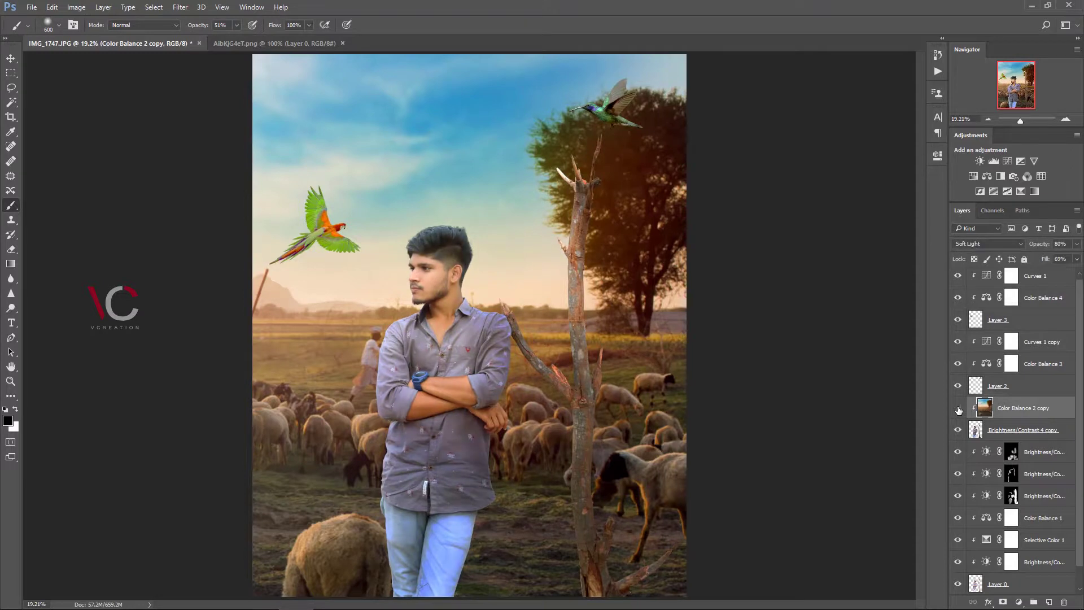
Compare the man and bare tree with and without the clipped background copy
left_click(958, 408)
left_click(958, 408)
left_click(958, 408)
left_click(958, 408)
left_click(959, 415)
left_click(959, 414)
left_click(960, 414)
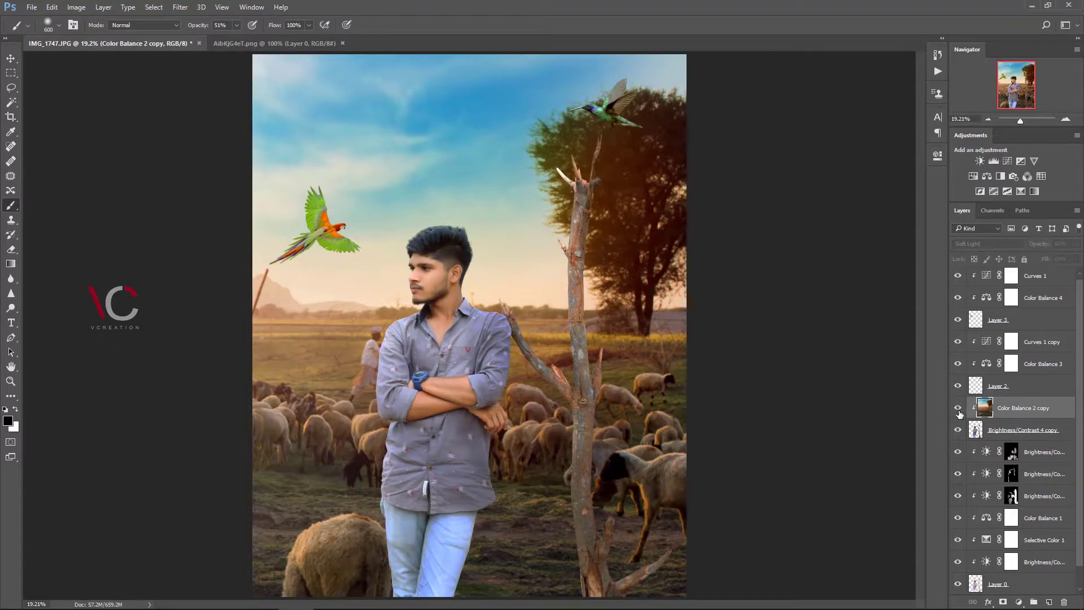
left_click(960, 414)
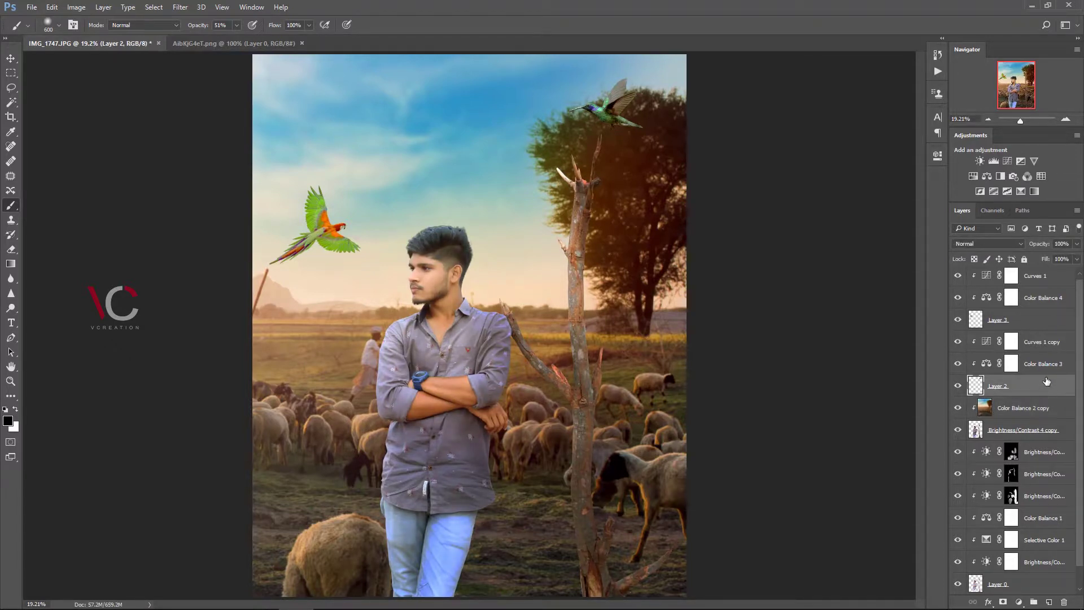
Merge the two bird layers and their clipped adjustments, from Layer 2 up to Curves 1, into one layer
left_click(1043, 282, "shift")
right_click(1050, 286)
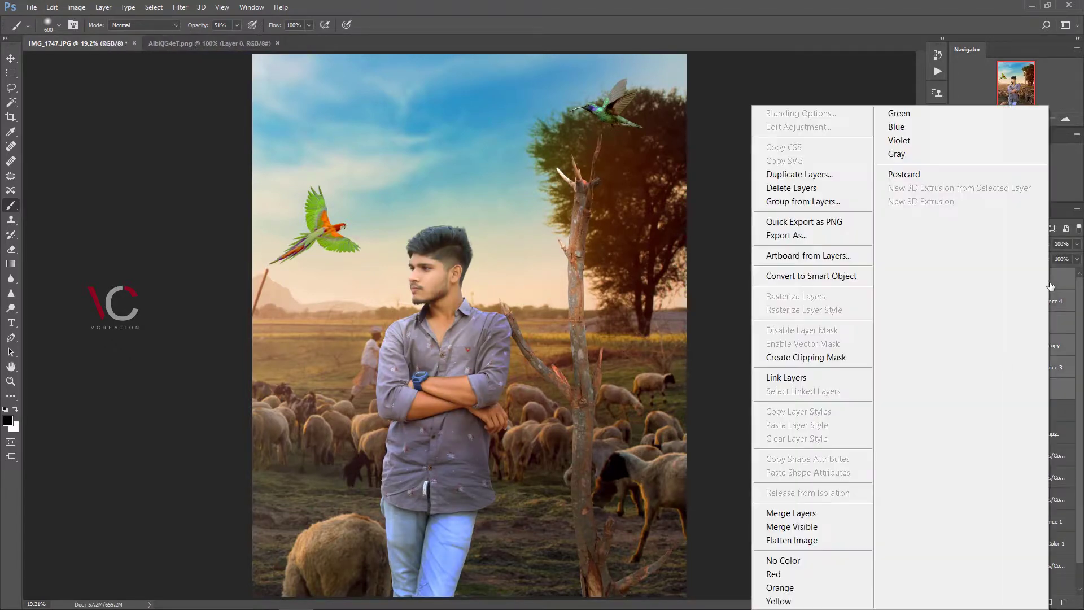
left_click(790, 512)
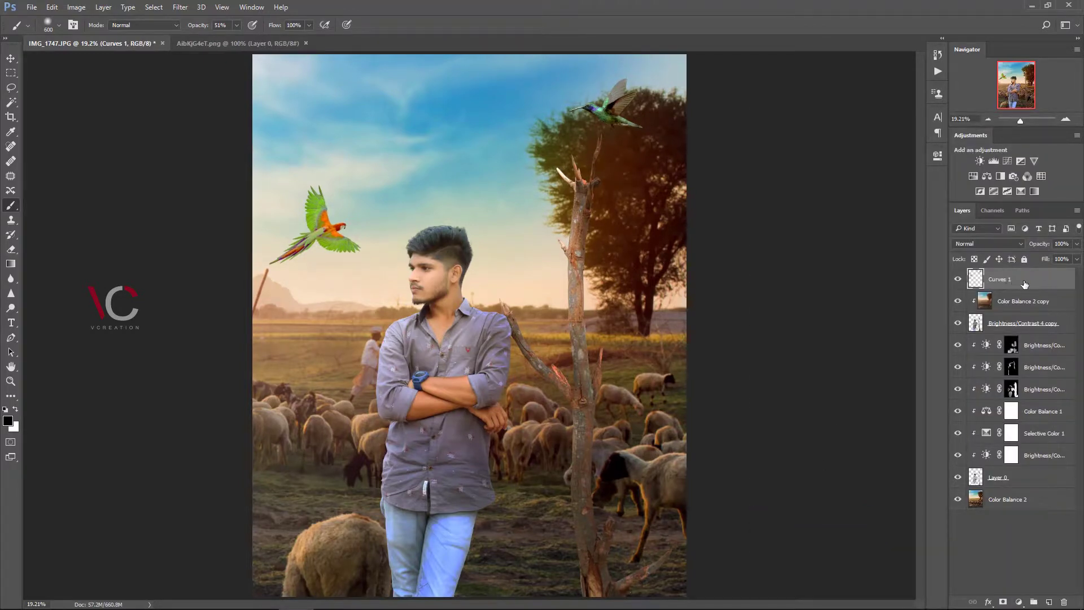
Duplicate the blurred background copy above the merged birds layer and clip it to the birds
left_click(1023, 301)
key("ctrl+j")
right_click(1025, 279)
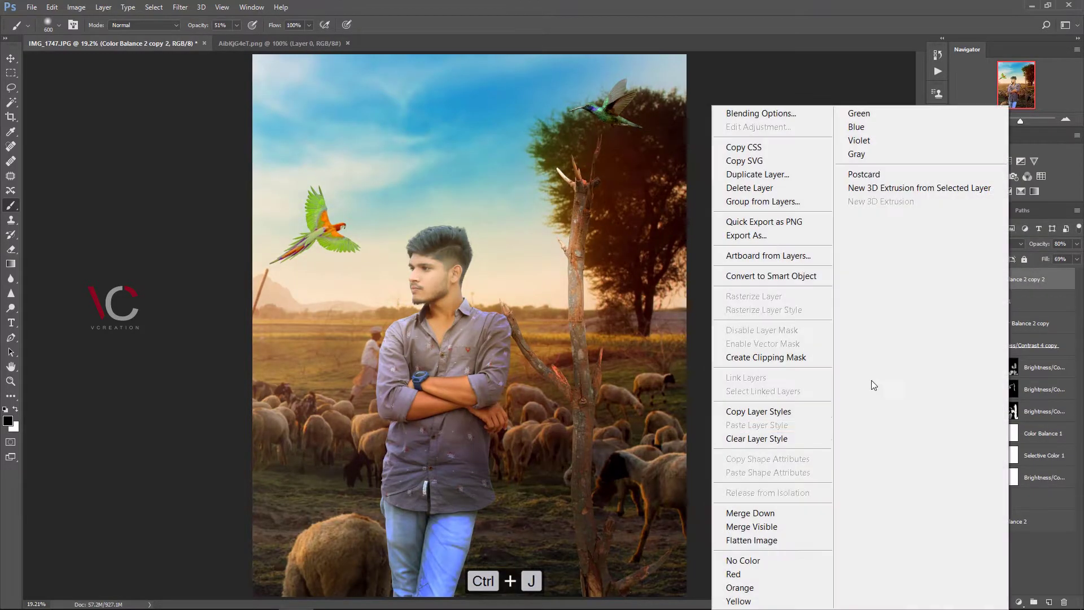
left_click(768, 357)
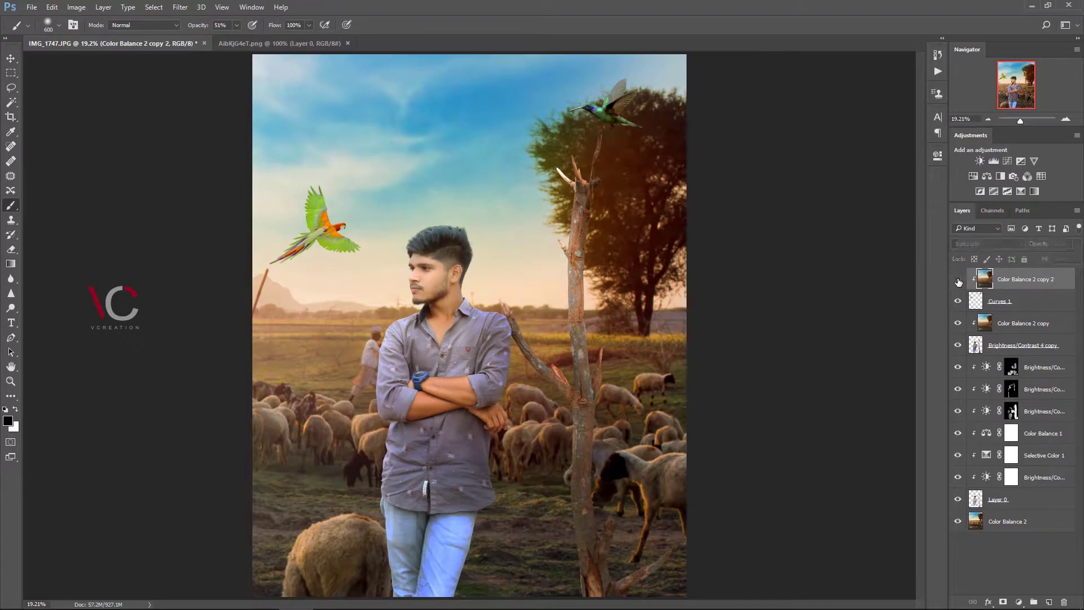
Try out other blend modes, such as Overlay, Hard Light, Hue, Pin Light and Color Burn, on the copy above the birds
left_click(984, 242)
left_click(940, 327)
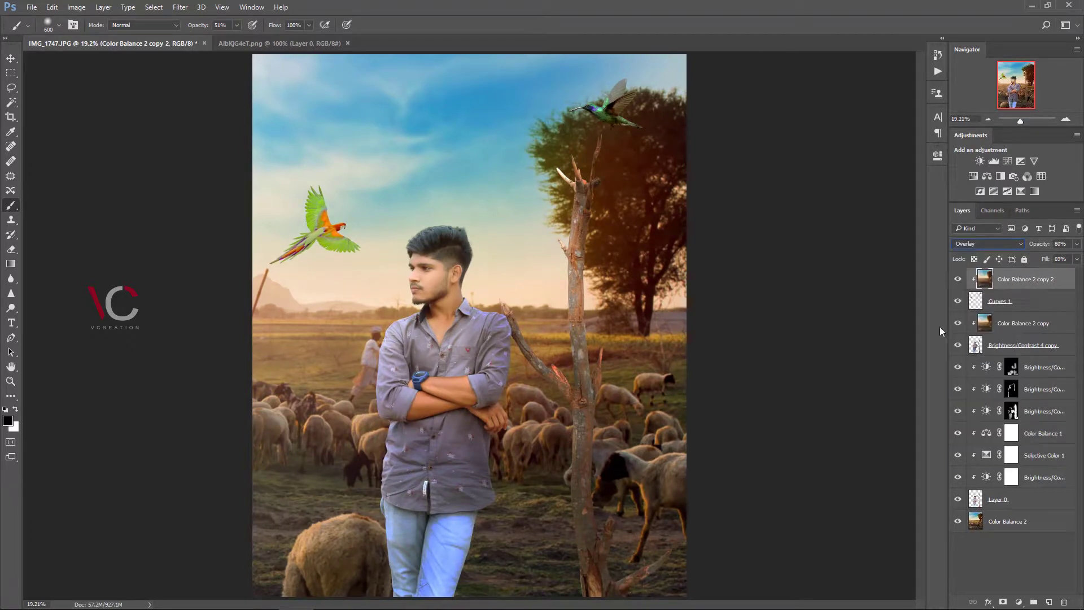
key("Down")
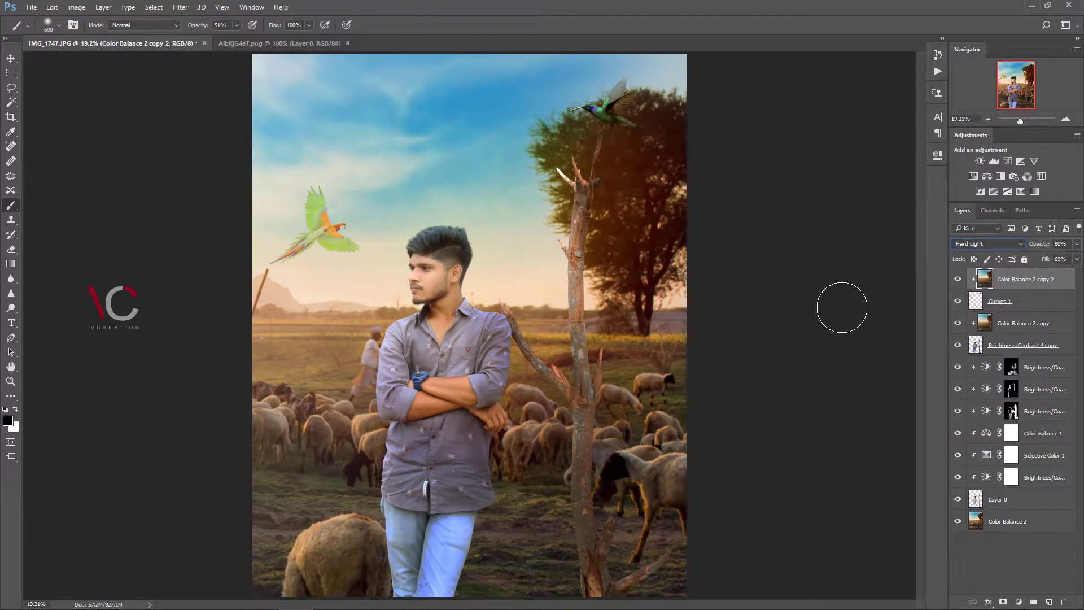
key("Down")
key("Down")
key("Down")
key("Down")
key("Down")
key("Down")
key("Down")
key("Down")
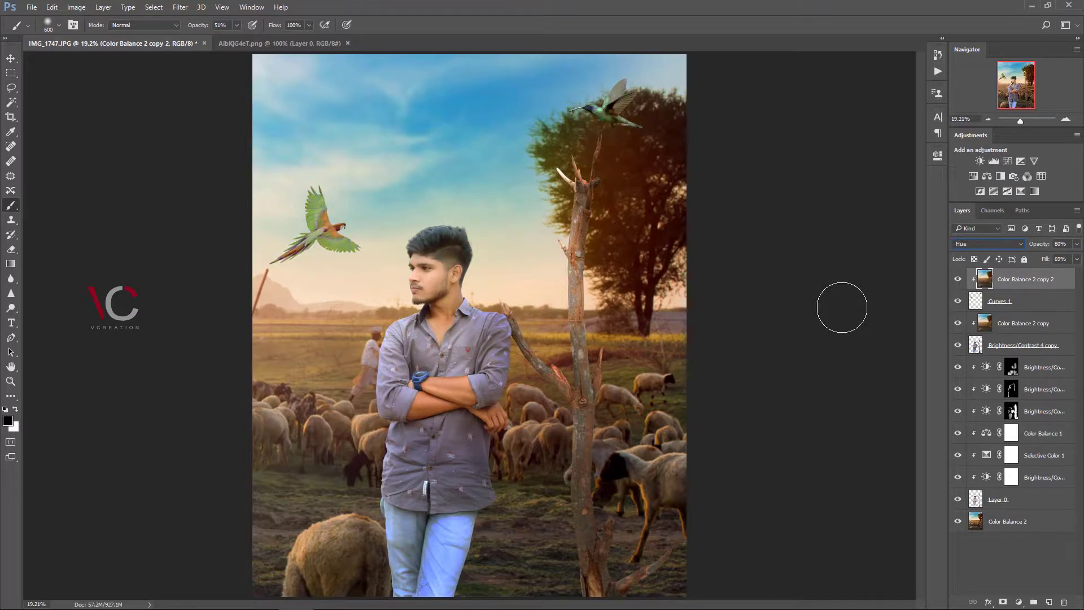
key("Down")
key("Down")
key("Down")
key("Up")
key("Up")
key("Up")
key("Up")
key("Up")
key("Up")
key("Up")
key("Up")
key("Up")
key("Up")
key("Up")
key("Up")
key("Up")
key("Up")
key("Up")
key("Up")
key("Up")
key("Up")
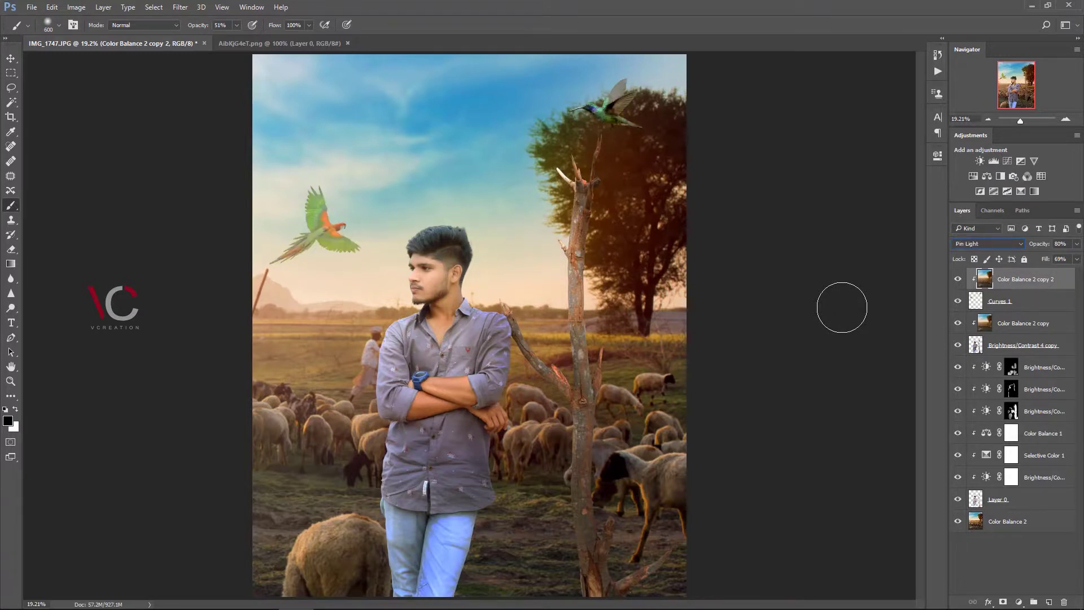
key("Up")
key("Up")
key("Up")
key("Up")
key("Up")
key("Up")
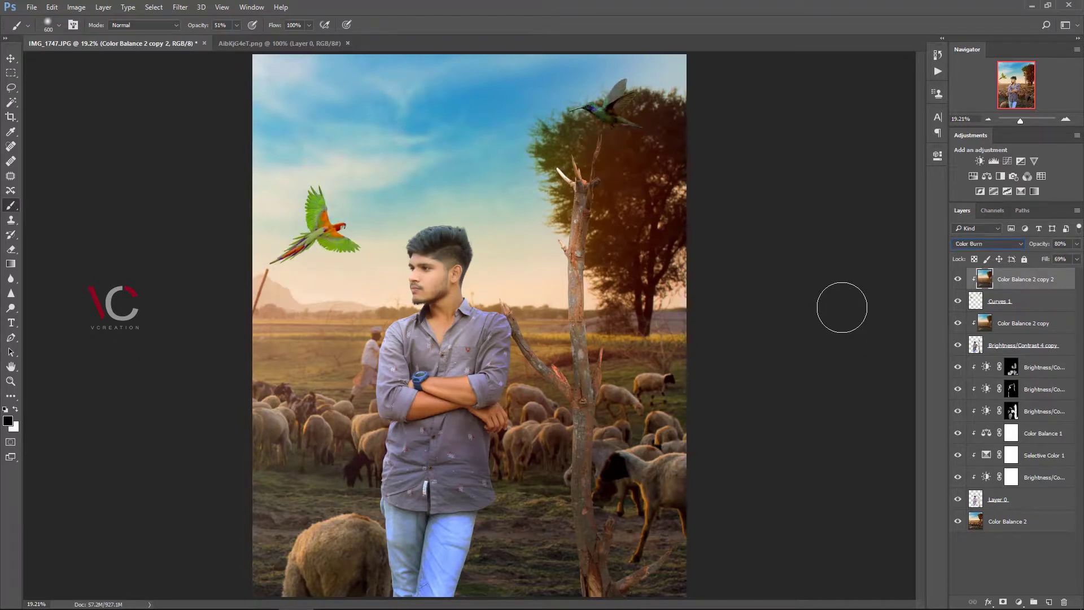
Set the blend mode of the background copy clipped to the birds to Soft Light
key("alt+Down")
key("Down")
key("Down")
key("Down")
key("Down")
key("Down")
key("Down")
key("Down")
key("Down")
key("Down")
key("Down")
key("Down")
key("Down")
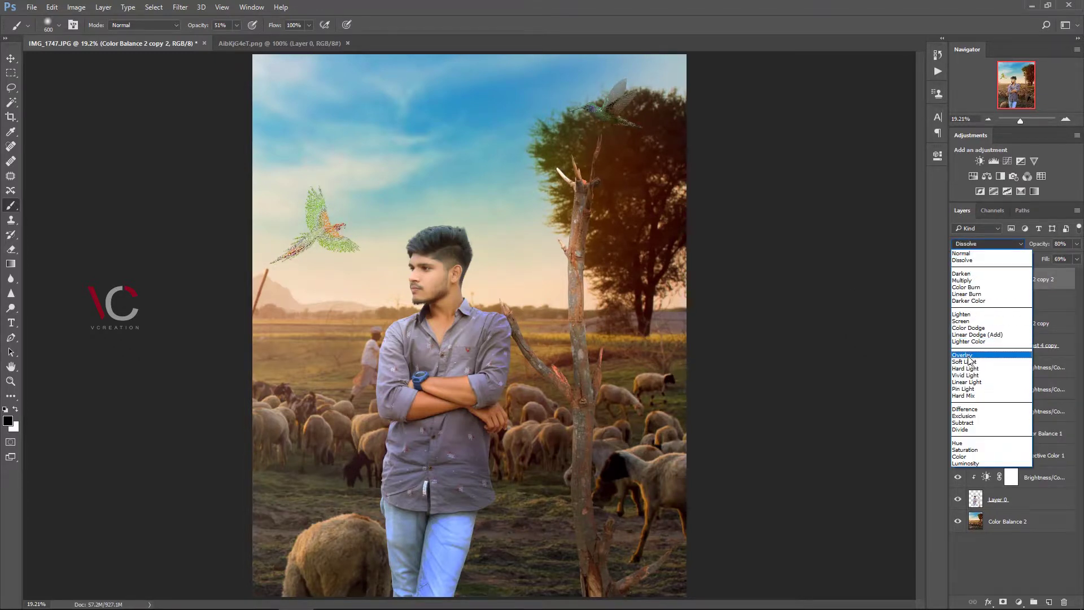
key("Return")
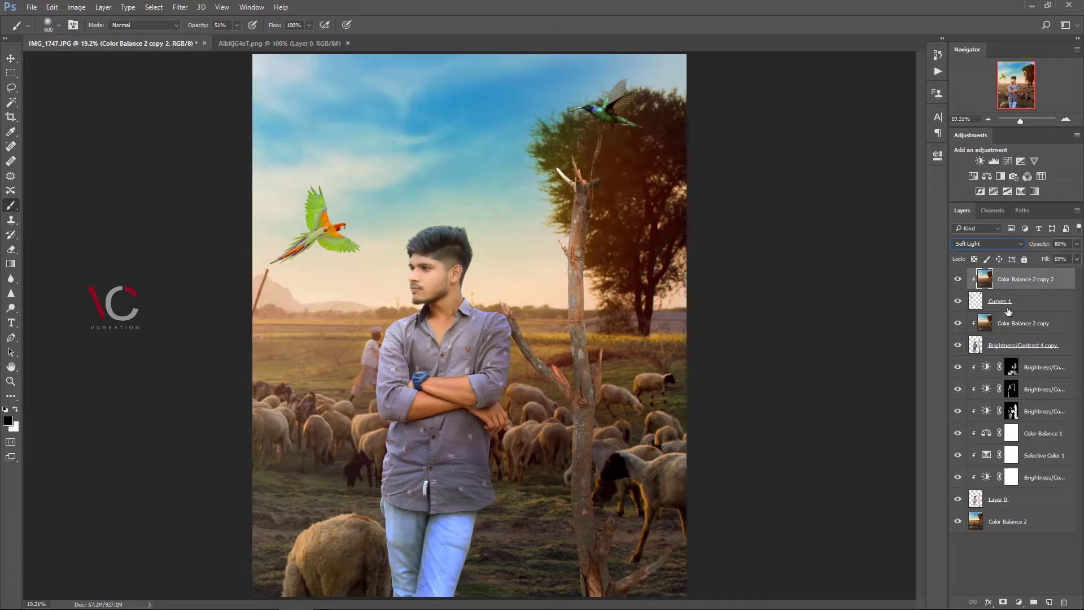
Merge the clipped background copy down into the birds layer Curves 1
left_click(1040, 278)
right_click(989, 279)
left_click(797, 505)
Switch to the green maple-leaf falling-leaves image and convert its background to a regular layer without the checkerboard backdrop
left_click(10, 58)
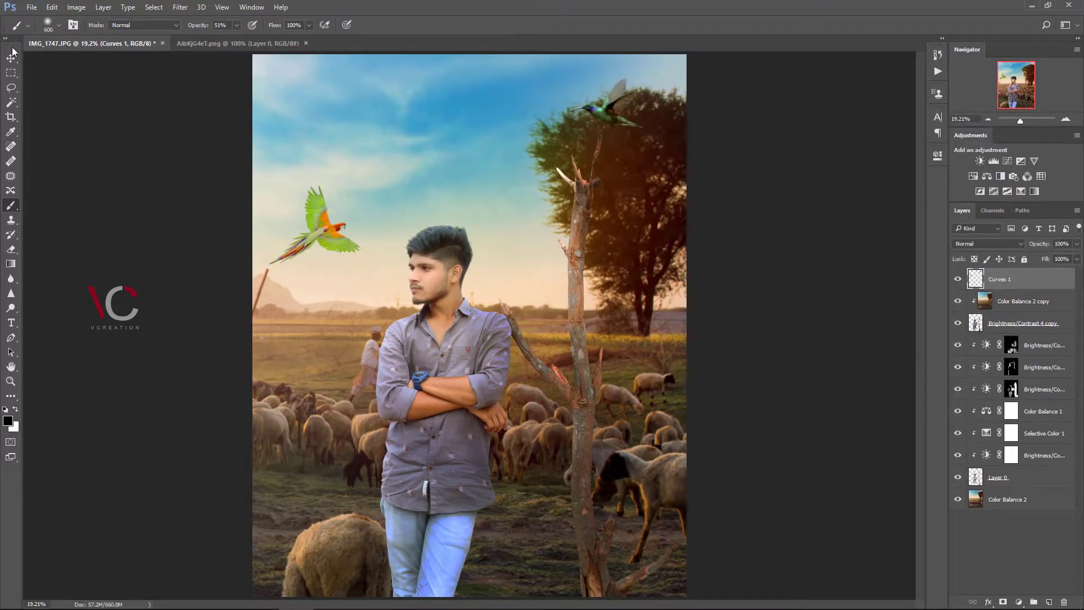
left_click_drag(237, 43, 416, 141)
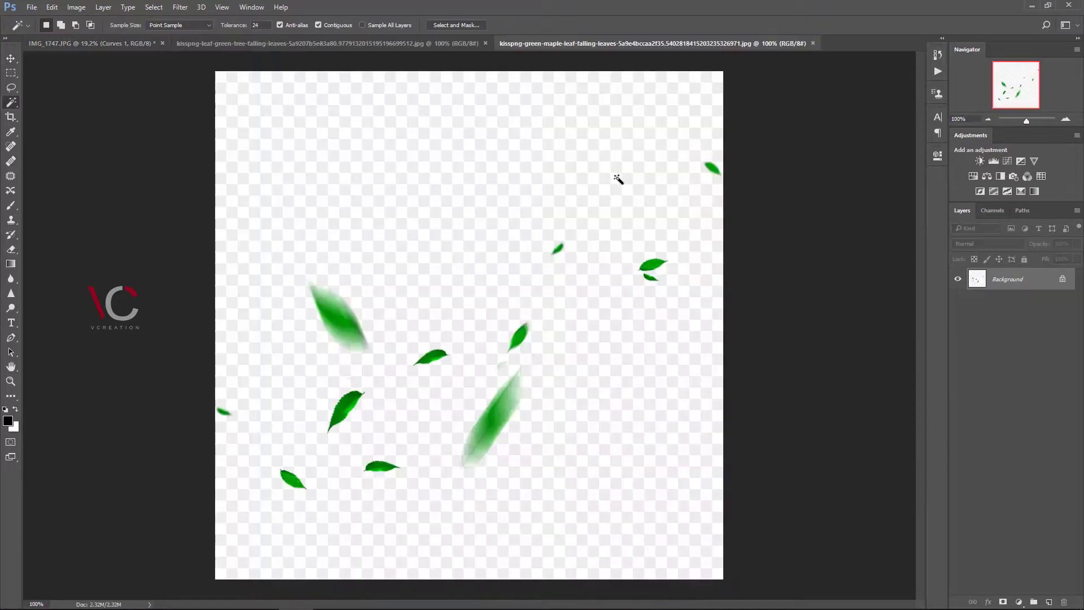
key("ctrl+alt+2")
key("shift+F5")
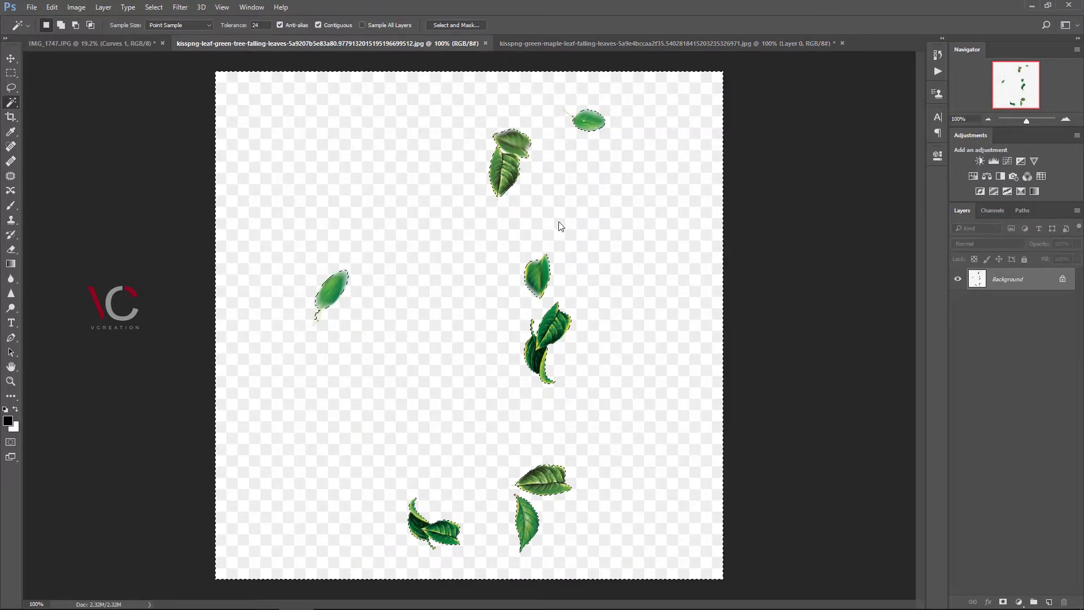
Convert the green tree-leaves image's background to a regular layer, clear its selected backdrop, and return to the maple-leaf image
key("shift+F5")
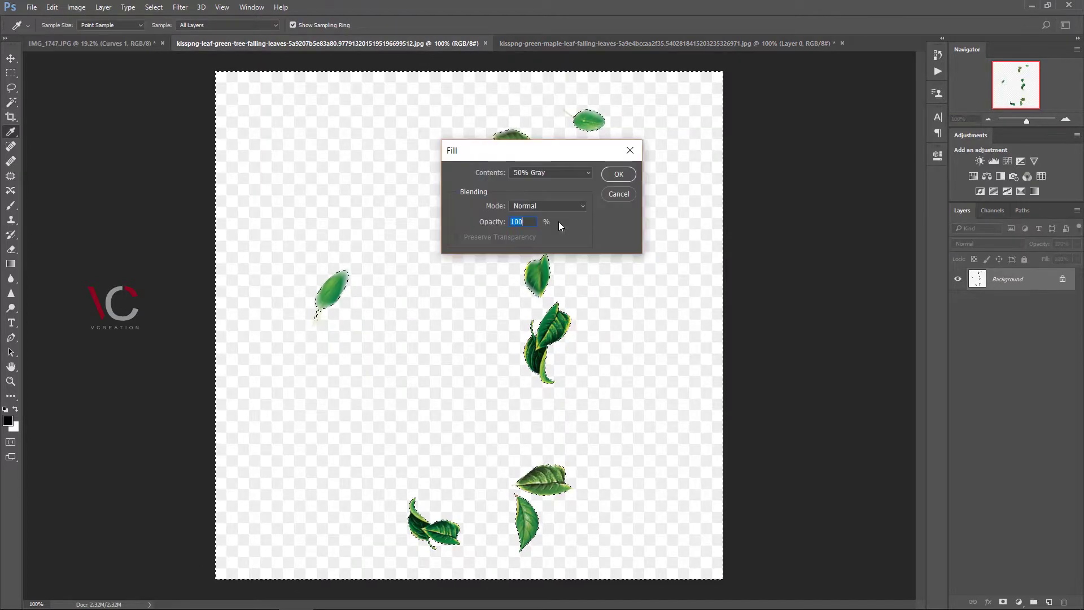
key("Escape")
double_click(1038, 280)
key("Return")
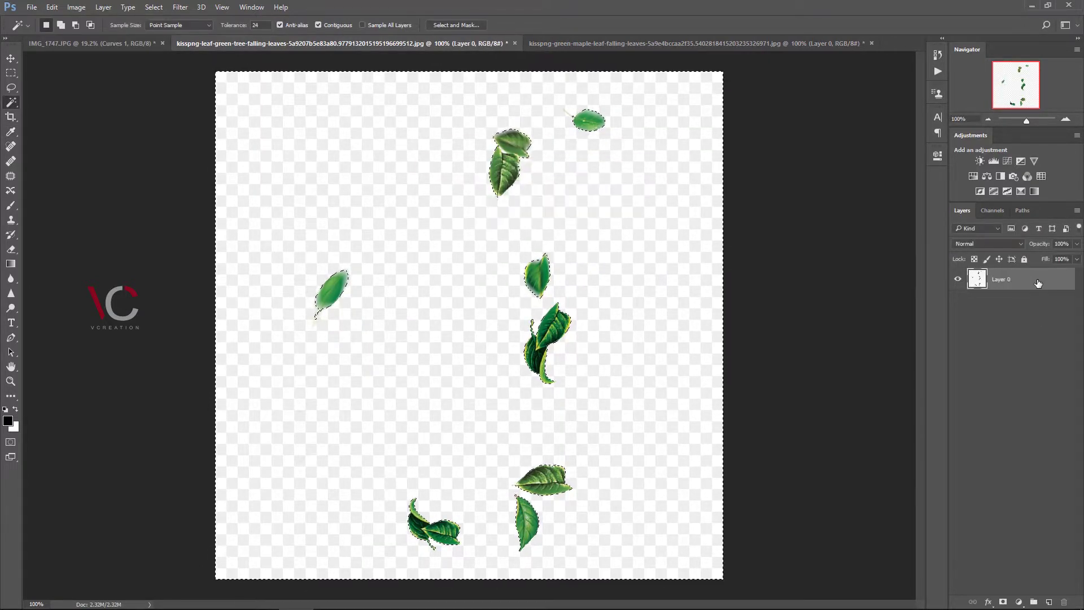
key("ctrl+d")
key("v")
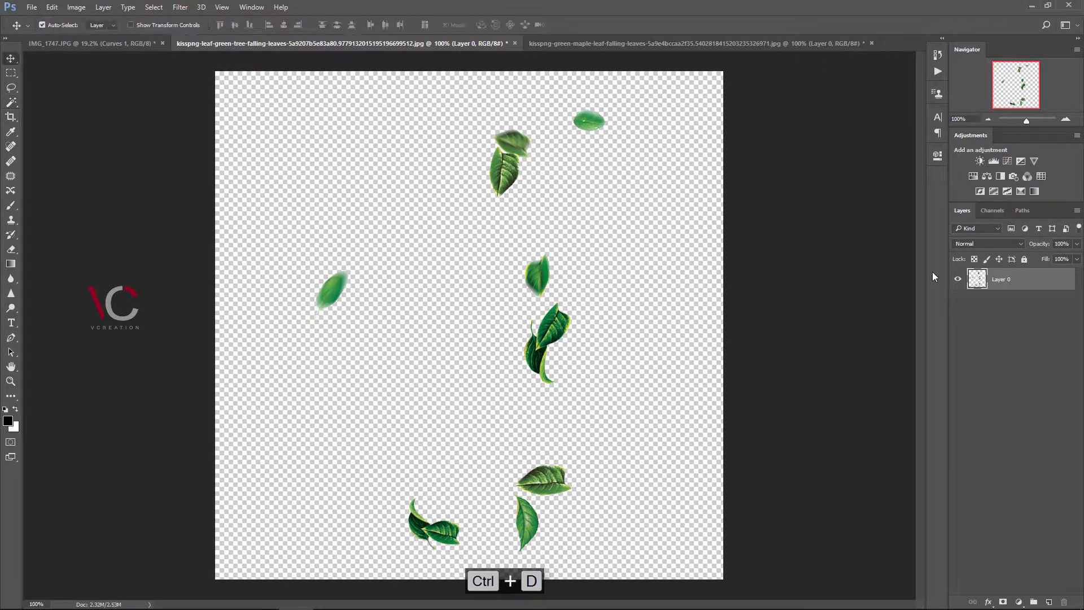
left_click(651, 45)
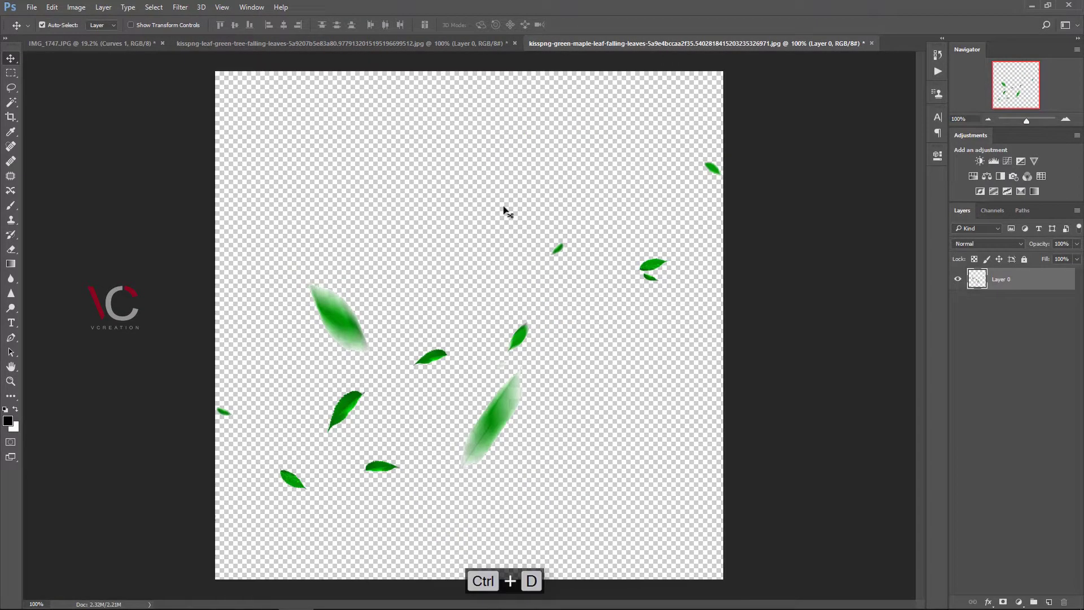
Bring the green tree leaves into the IMG_1747 composite as a new layer between the man and the bare tree
left_click(303, 45)
left_click_drag(533, 116, 495, 261)
left_click_drag(464, 222, 532, 208)
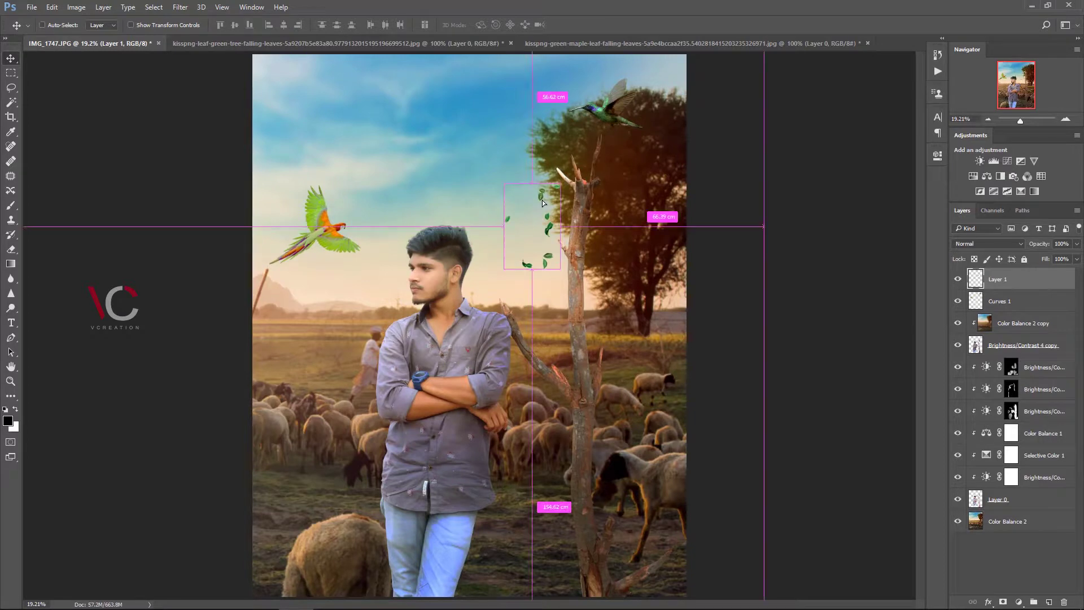
Scale the tree leaves to about 151%, rotate them about 38°, and place them around the upper trunk of the bare tree
key("ctrl+t")
left_click_drag(210, 25, 368, 61)
left_click_drag(487, 169, 304, 180)
left_click_drag(178, 24, 176, 25)
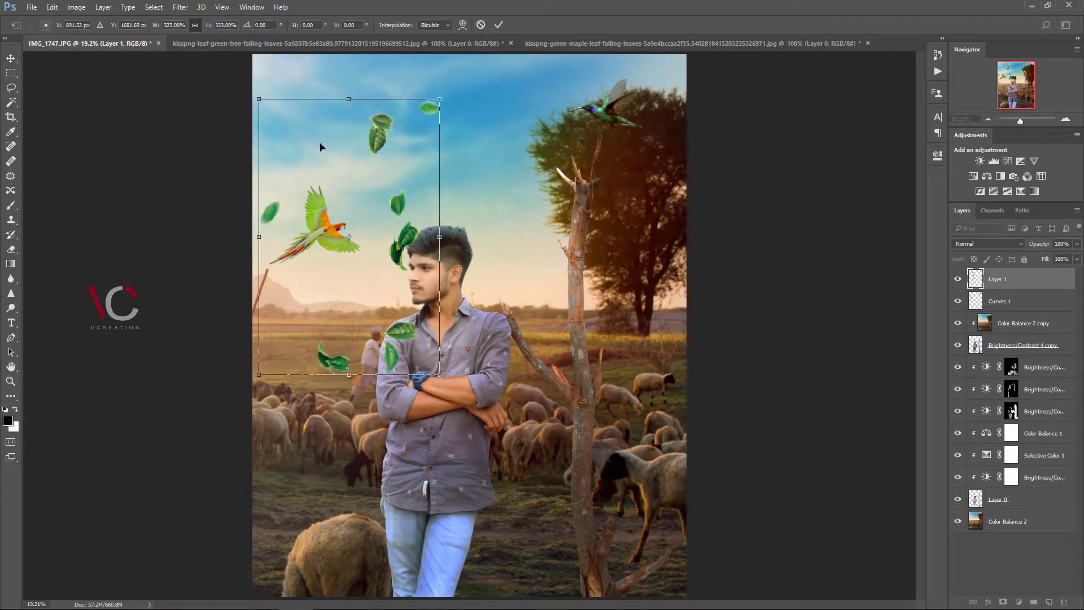
left_click_drag(402, 203, 685, 182)
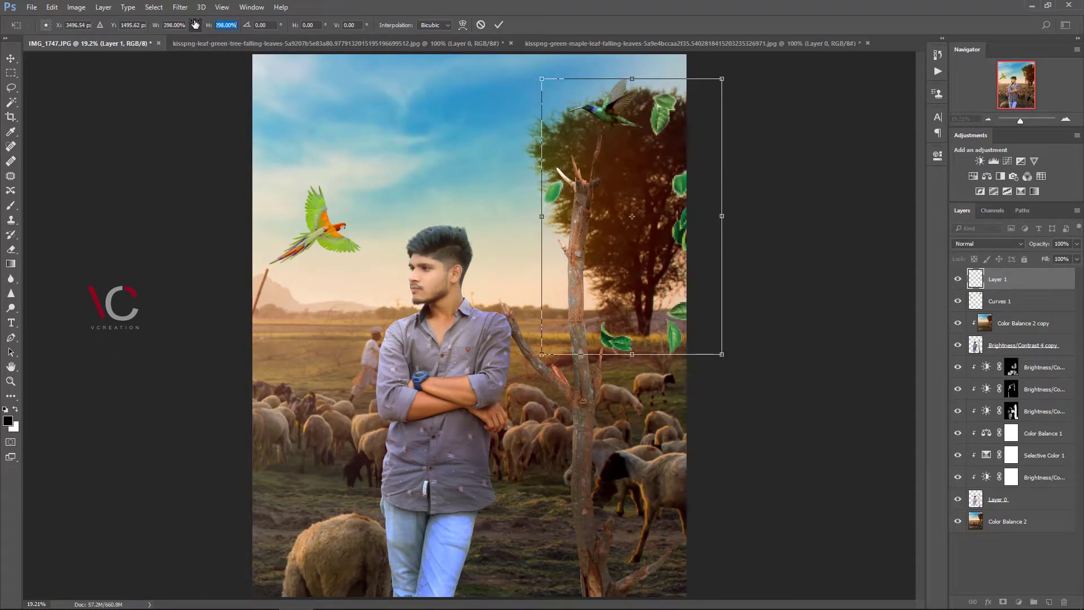
left_click_drag(209, 25, 182, 24)
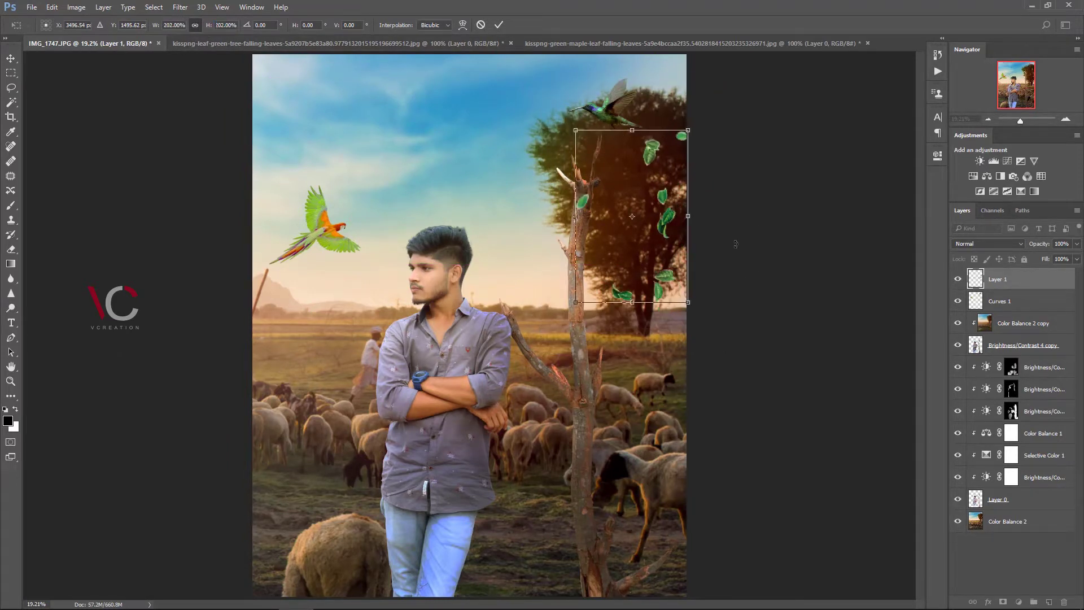
left_click_drag(631, 209, 584, 313)
left_click_drag(677, 277, 733, 378)
left_click_drag(560, 402, 563, 351)
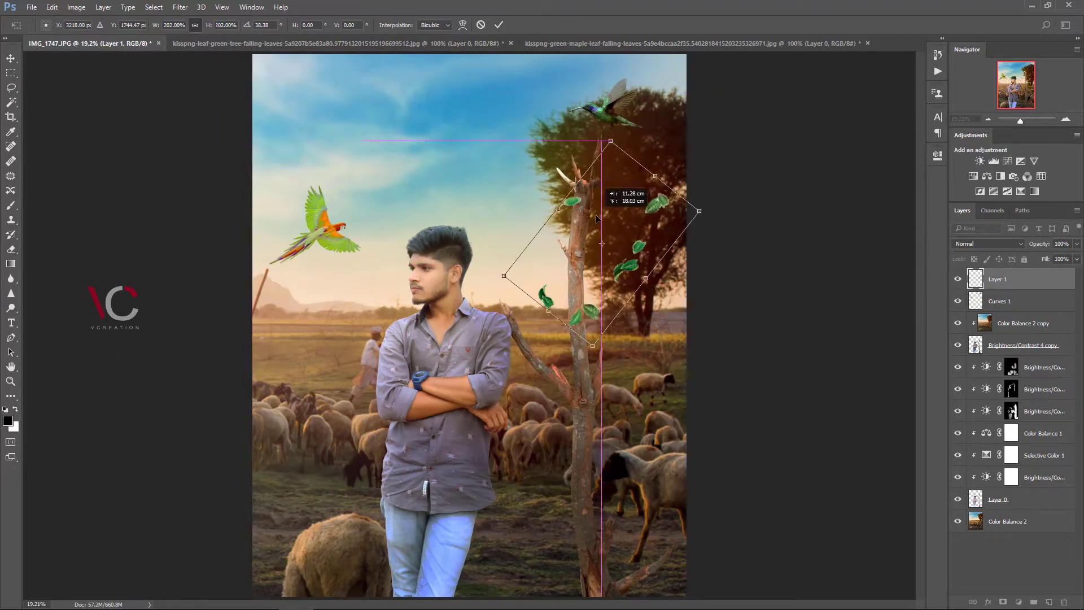
left_click_drag(562, 300, 579, 268)
left_click(499, 25)
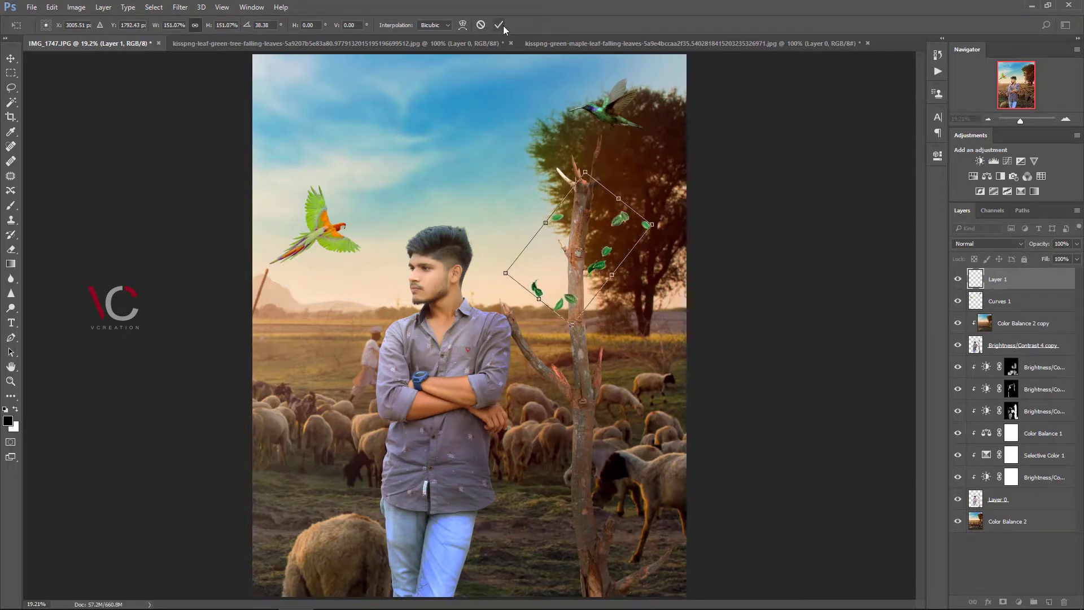
Close the green tree-leaves source image without saving its changes
left_click(480, 43)
left_click(591, 46)
left_click(485, 43)
key("ctrl+w")
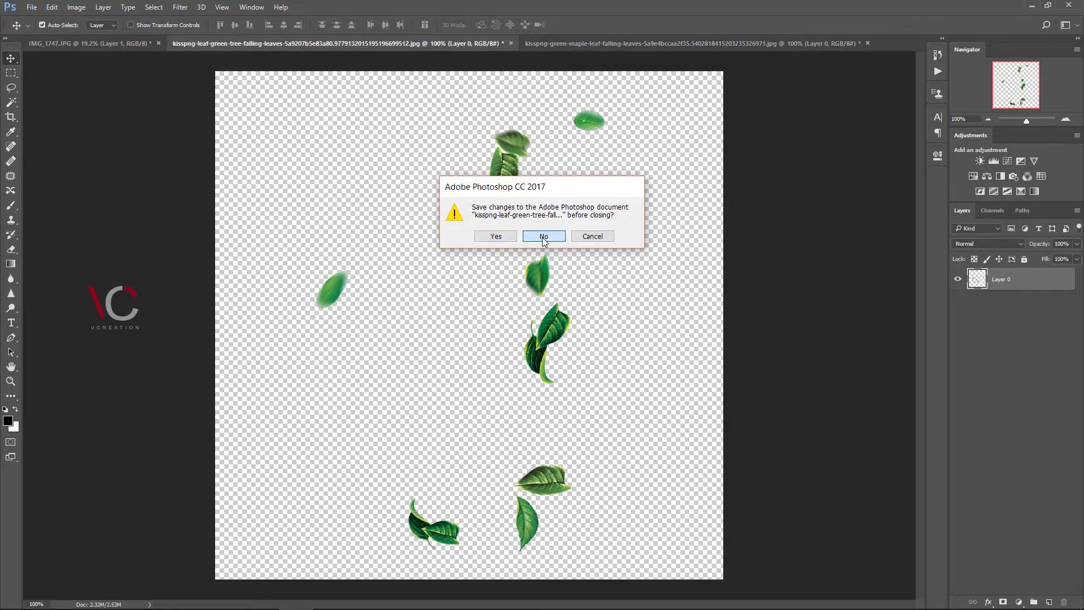
left_click(544, 237)
Bring the green maple leaves into the composite and place them over the sheep beside the man's arm
left_click(100, 43)
left_click_drag(100, 43, 480, 454)
key("ctrl+t")
key("Return")
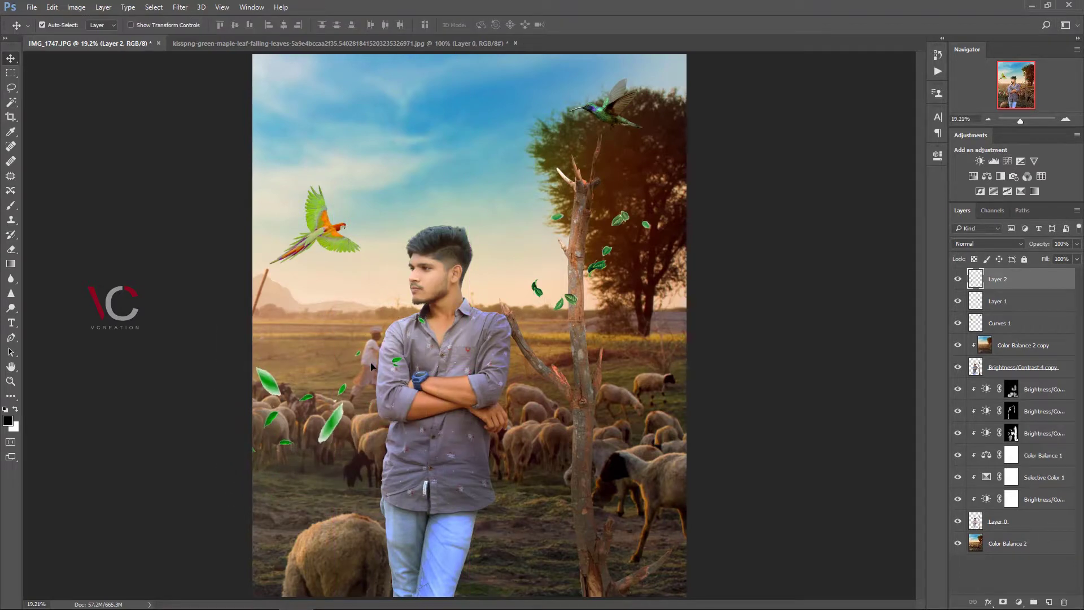
Try to shift the hue of the maple leaves with a Hue/Saturation adjustment
left_click(1036, 302)
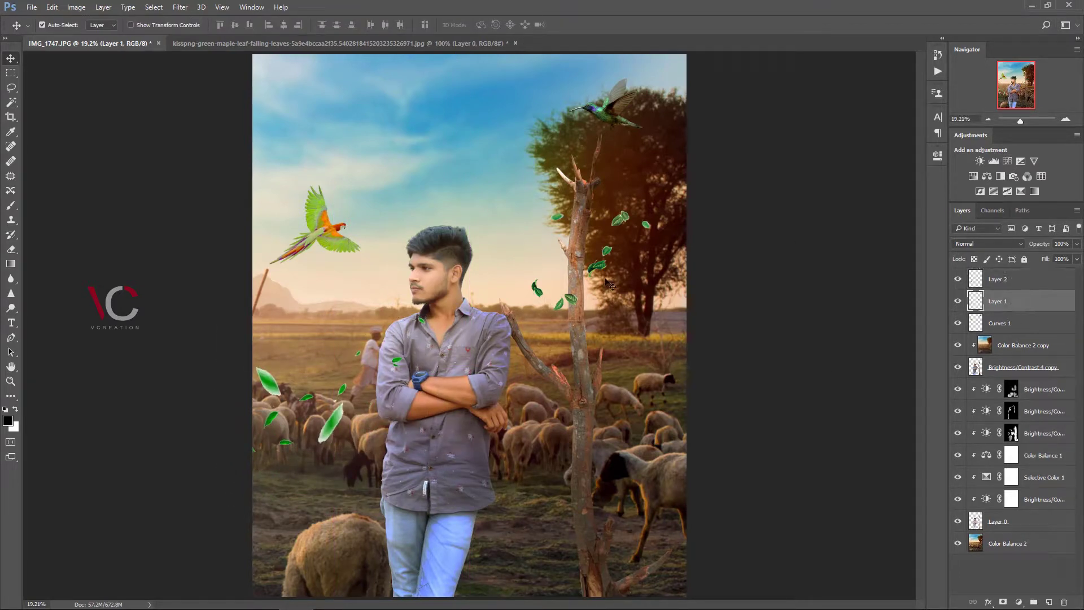
left_click(1022, 281)
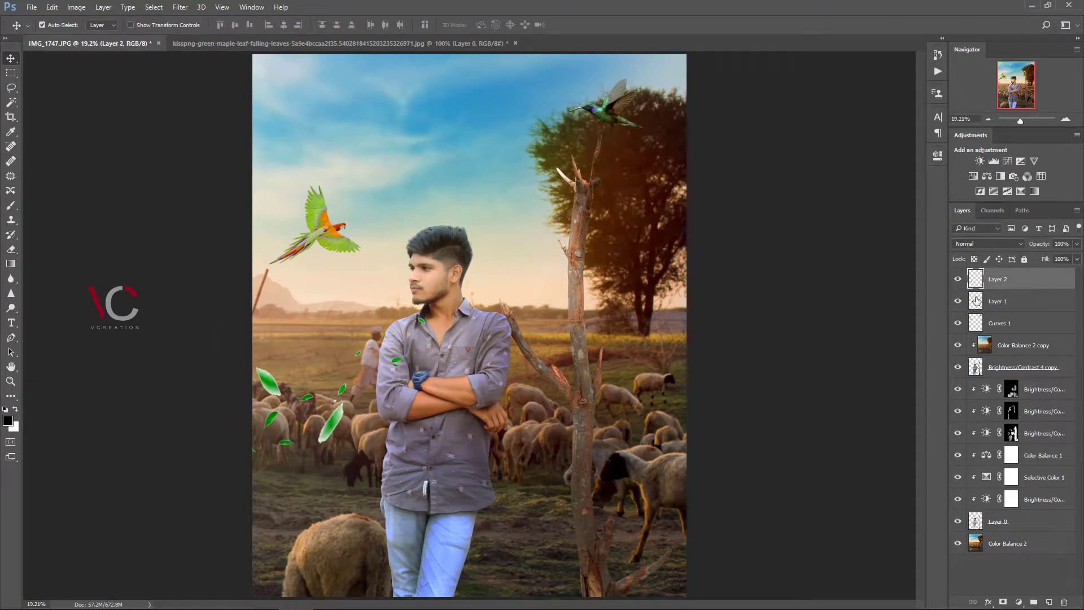
left_click(1017, 602)
left_click(1016, 456)
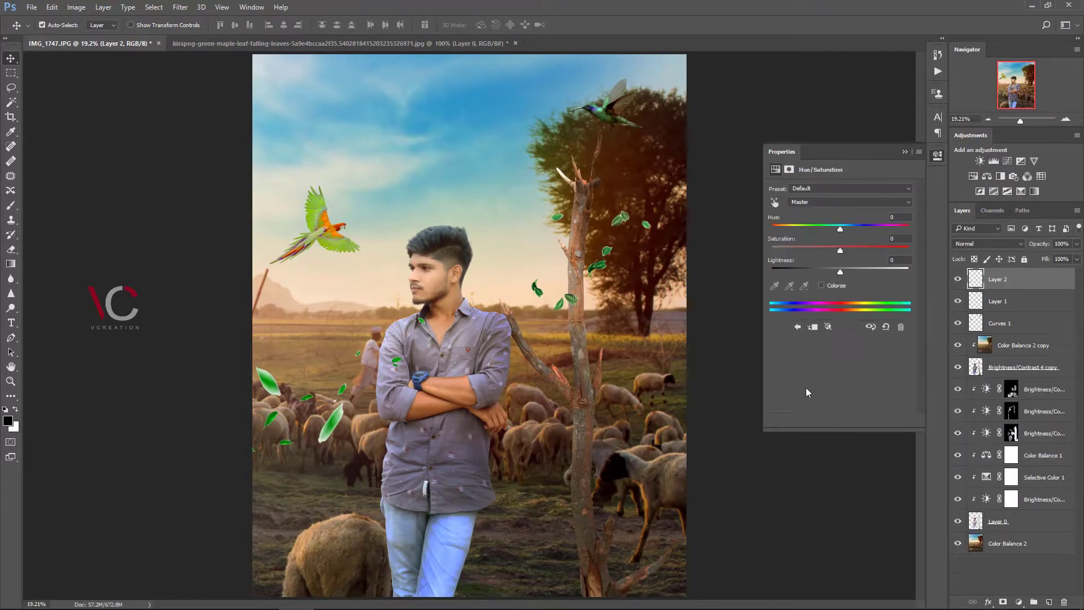
left_click(838, 420)
left_click_drag(840, 228, 800, 233)
key("Delete")
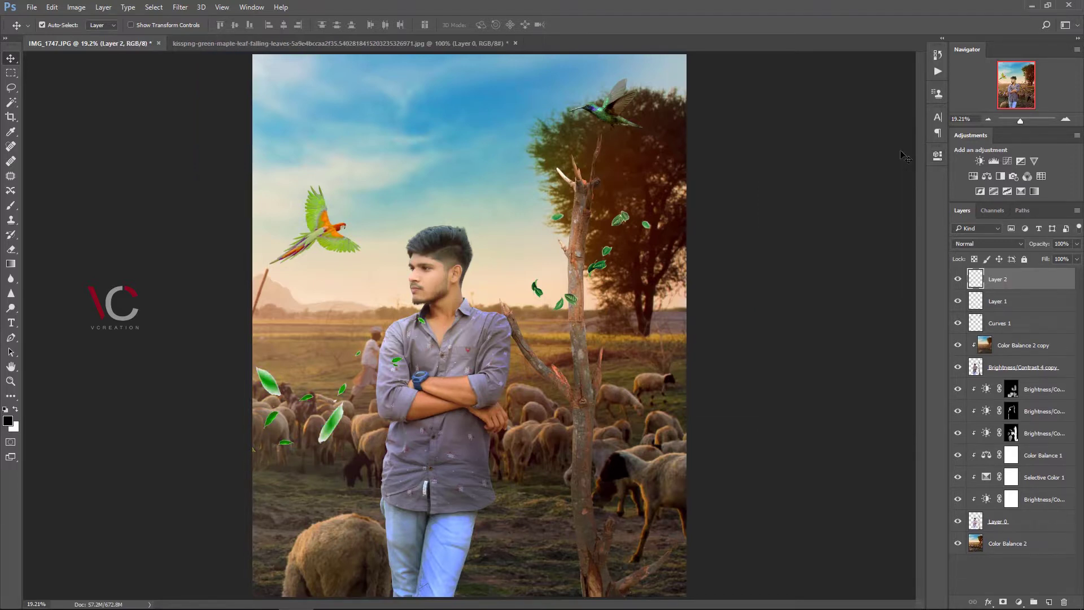
Darken the maple leaves with a clipped Curves adjustment, pulling the midtones from input 147 to output 93 and lowering the white point
left_click(1018, 602)
left_click(977, 418)
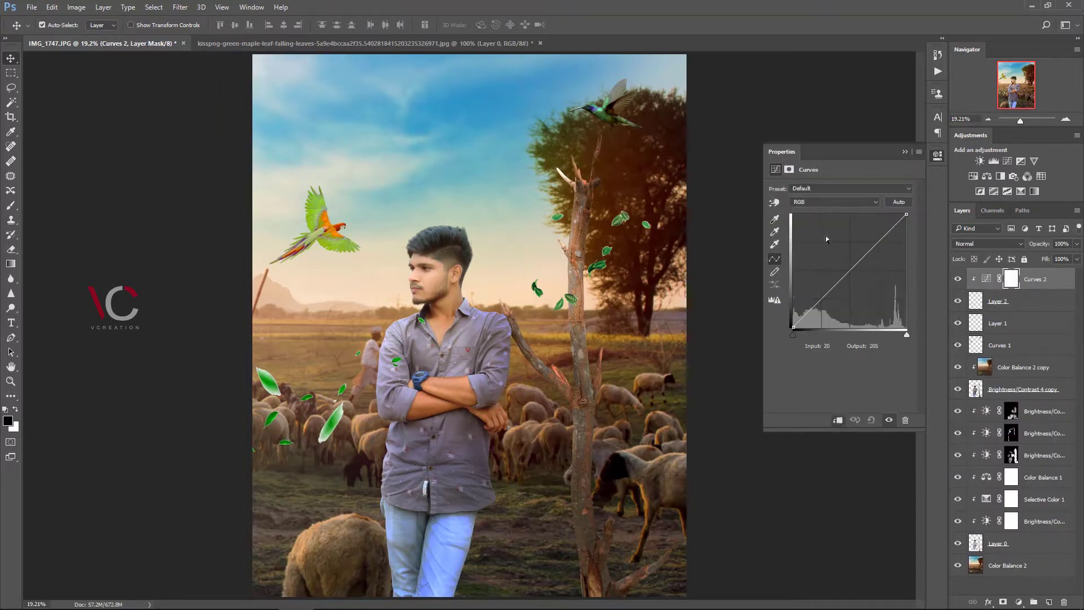
left_click_drag(855, 266, 858, 286)
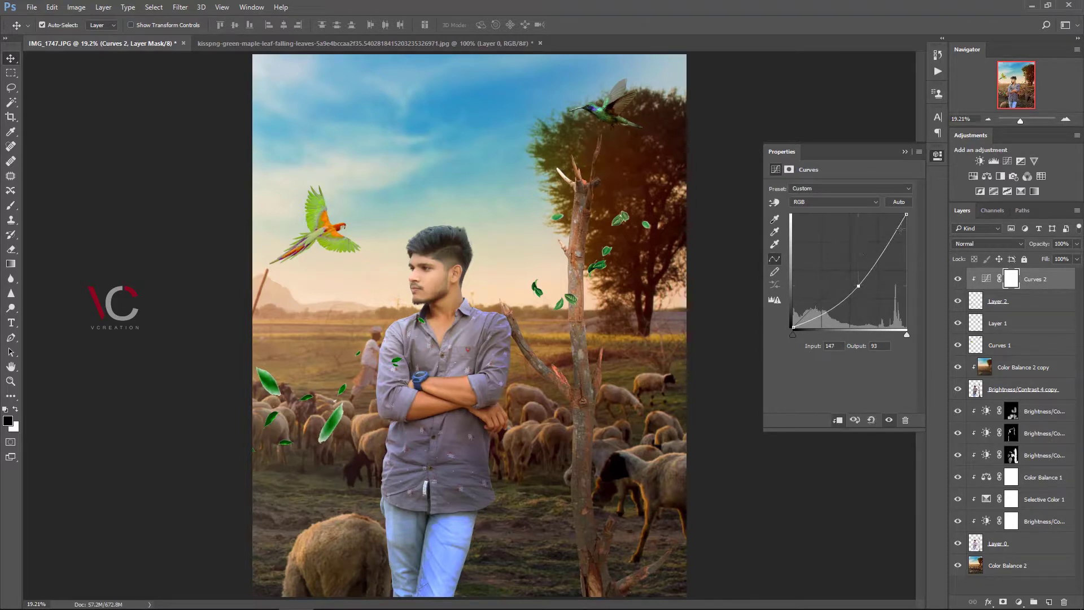
left_click_drag(907, 215, 907, 267)
left_click(905, 152)
Add a Curves adjustment clipped to the tree leaves, lowering the white point and setting the upper point to input 178, output 142
left_click(1005, 326)
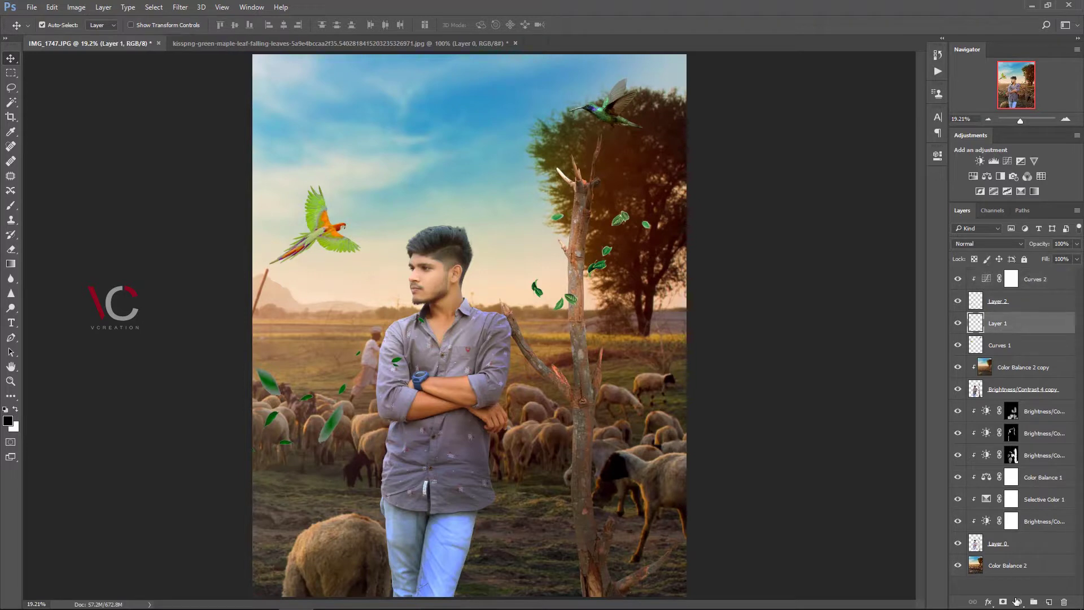
left_click(1018, 602)
left_click(977, 417)
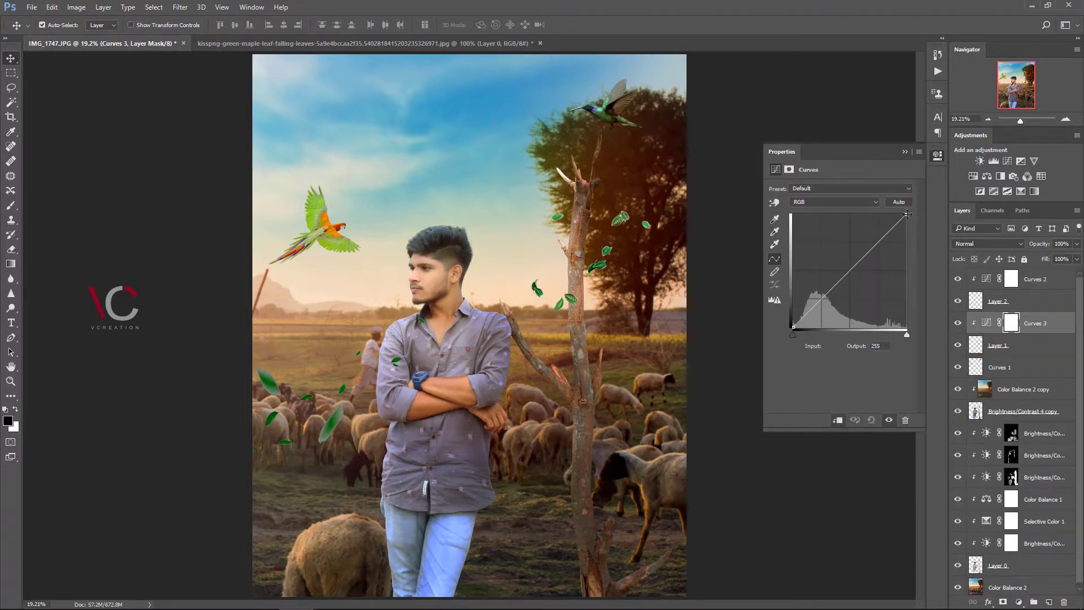
mouse_move(907, 215)
left_mouse_down()
mouse_move(904, 247)
mouse_move(906, 227)
left_mouse_up()
left_click_drag(865, 264, 863, 255)
left_click(828, 292)
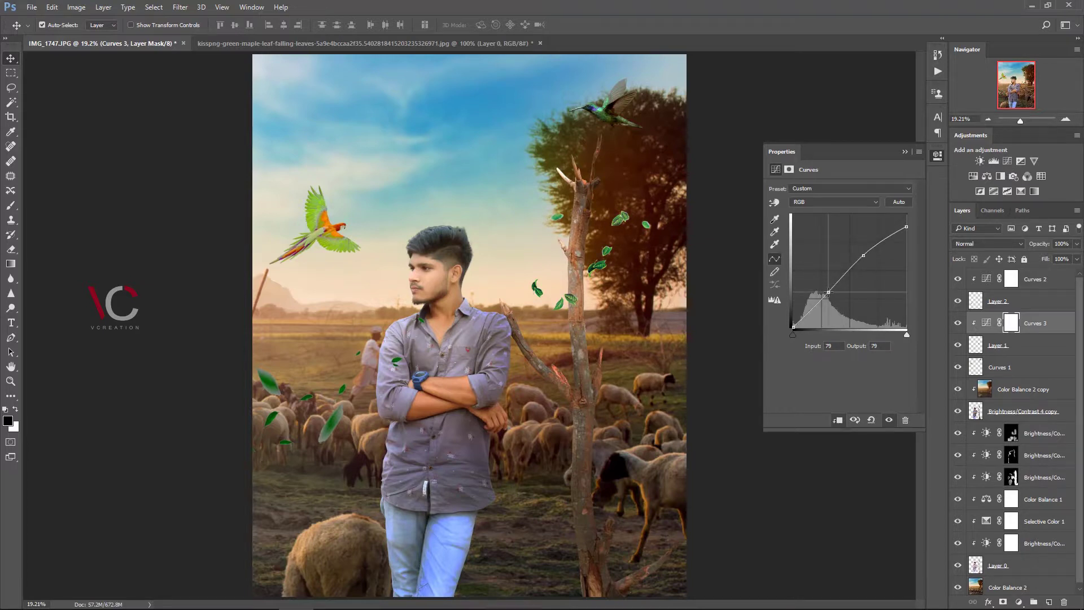
left_click_drag(828, 292, 821, 298)
left_click(902, 151)
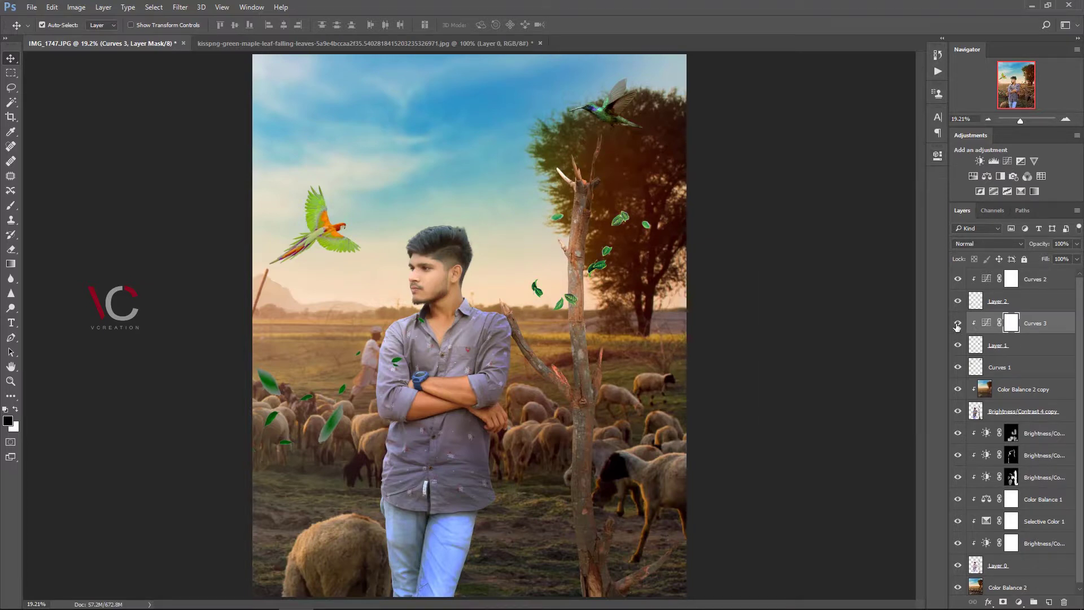
double_click(986, 326)
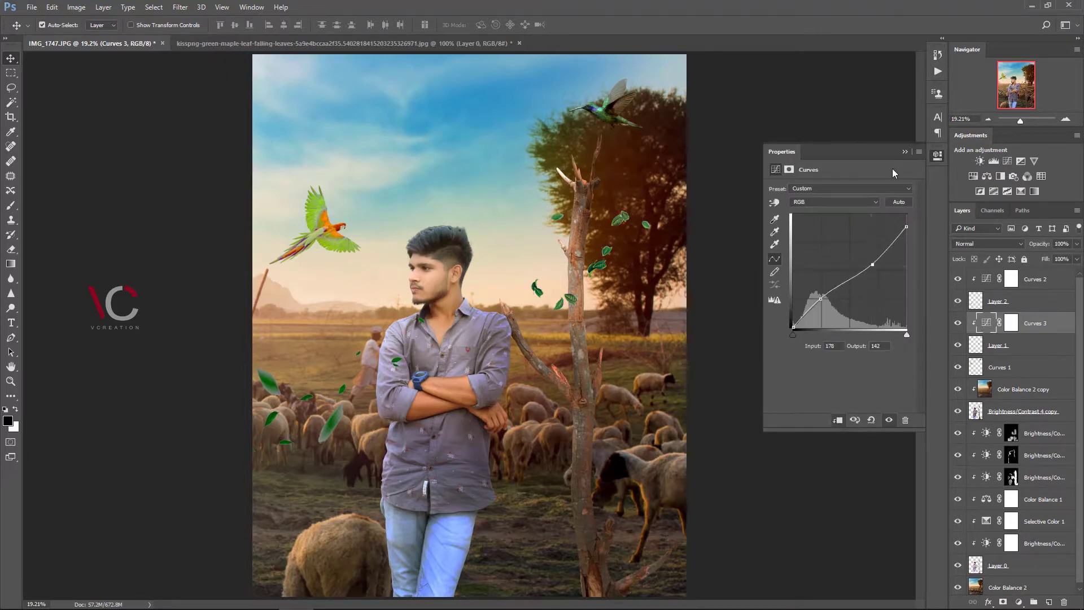
left_click(902, 151)
Merge each Curves adjustment down into the leaf layer it is clipped to
right_click(1041, 323)
left_click(784, 512)
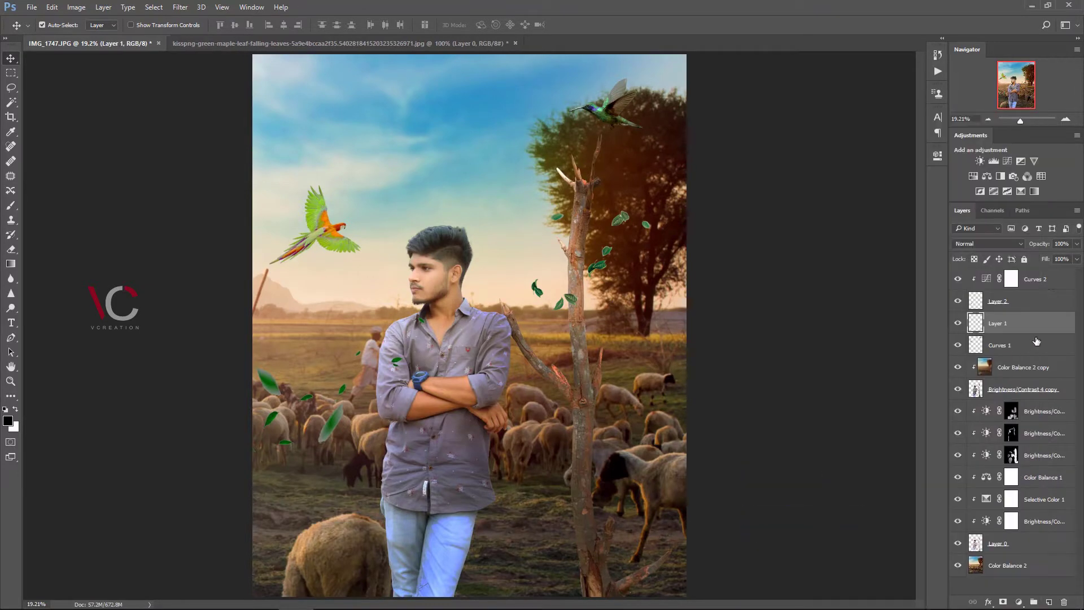
right_click(1043, 281)
left_click(813, 514)
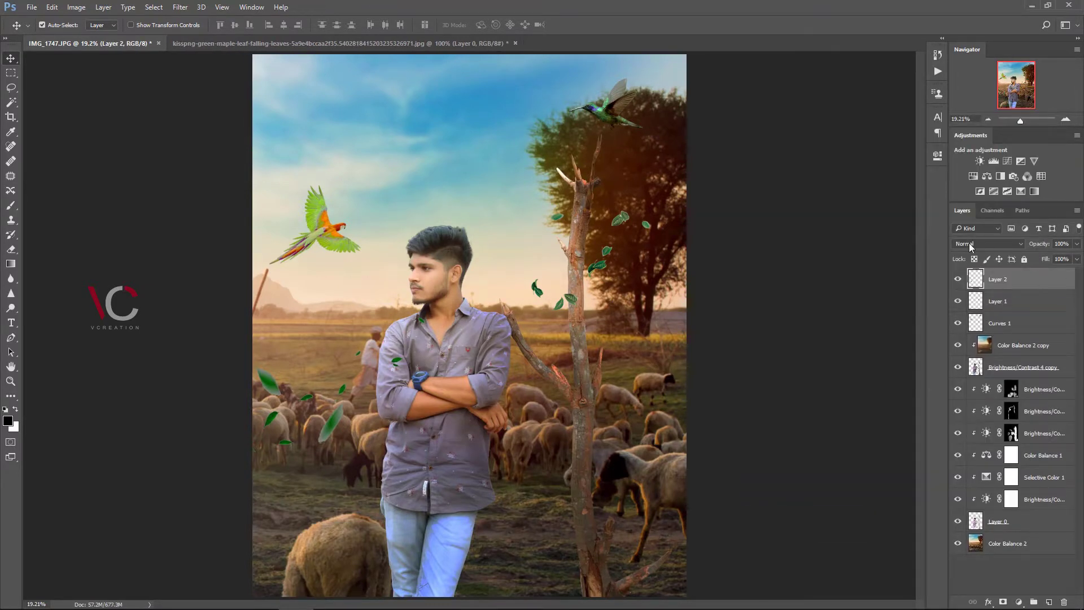
Apply a Motion Blur to the maple leaves with an angle of 10° and a distance of 134 pixels
left_click(179, 7)
mouse_move(243, 162)
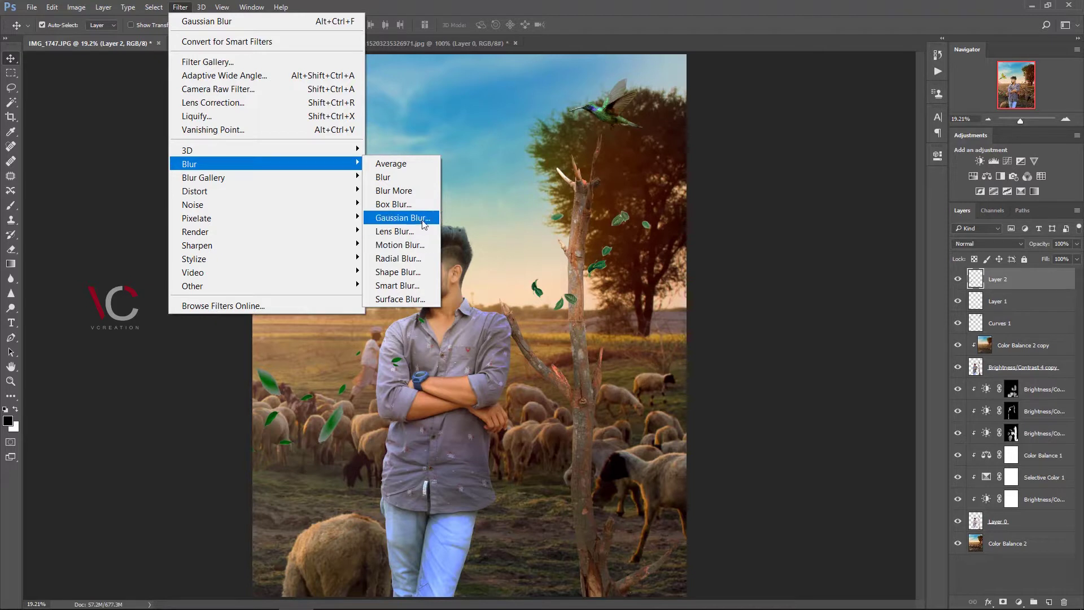
left_click(421, 244)
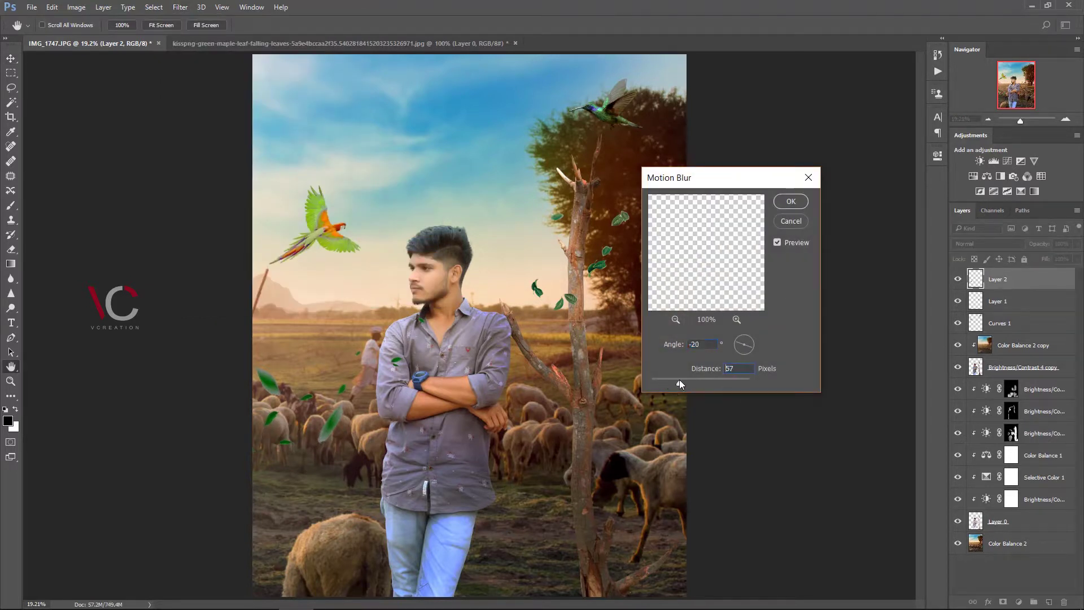
left_click_drag(750, 345, 754, 343)
mouse_move(679, 383)
left_mouse_down()
mouse_move(703, 381)
mouse_move(693, 384)
left_mouse_up()
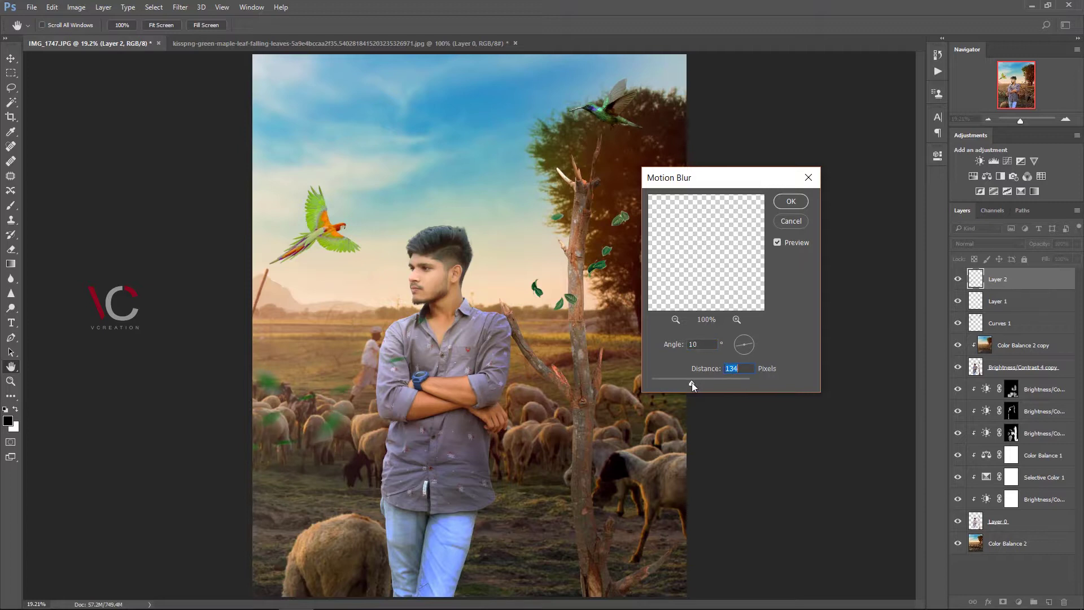
left_click(790, 205)
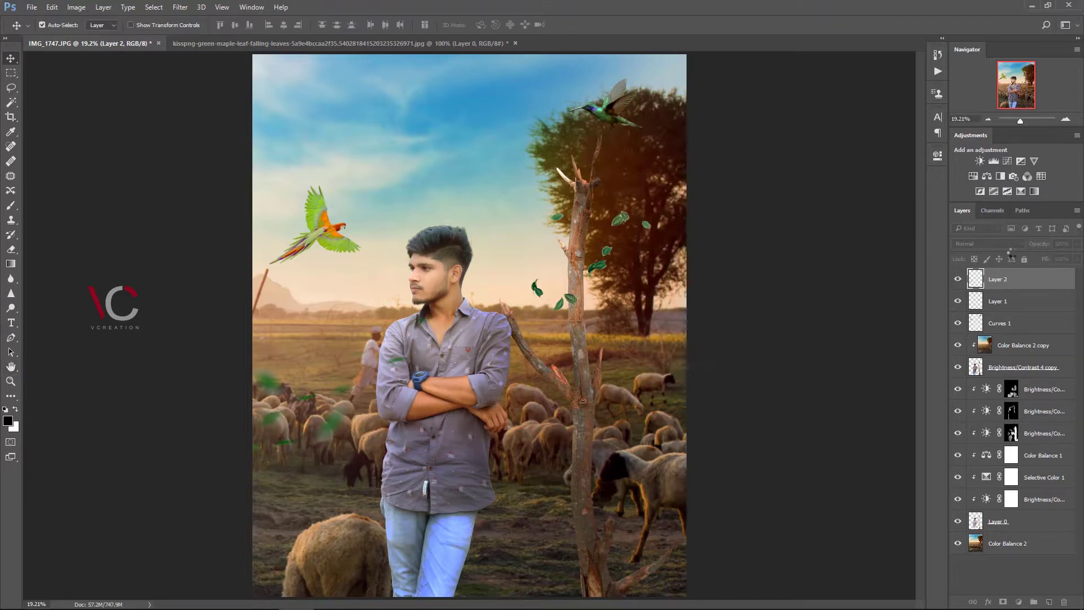
left_click(1028, 304)
left_click(958, 304)
left_click(958, 304)
left_click(958, 281)
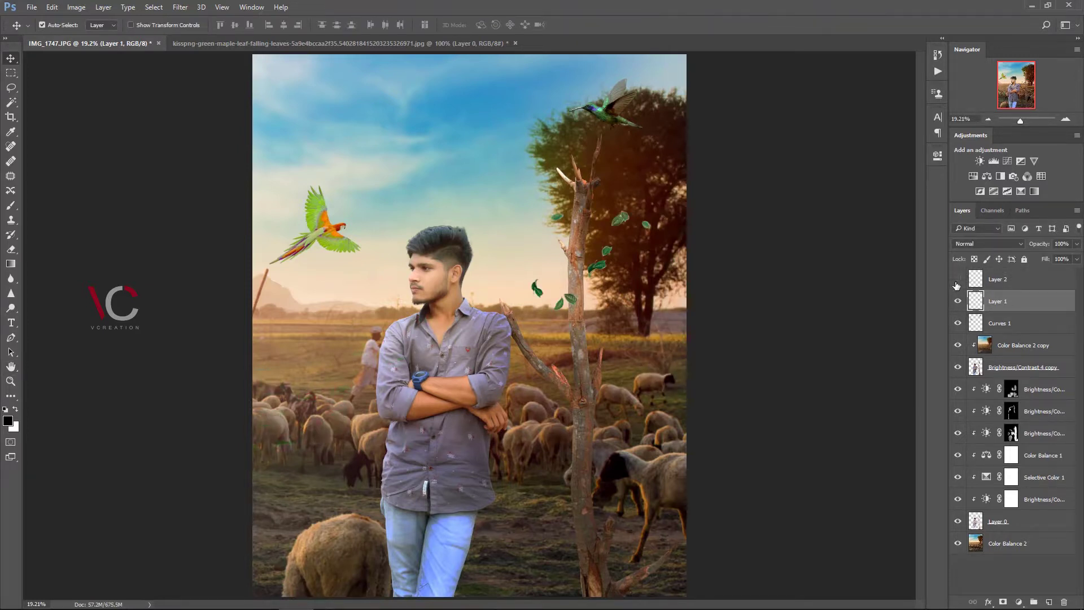
left_click(957, 281)
left_click(1019, 602)
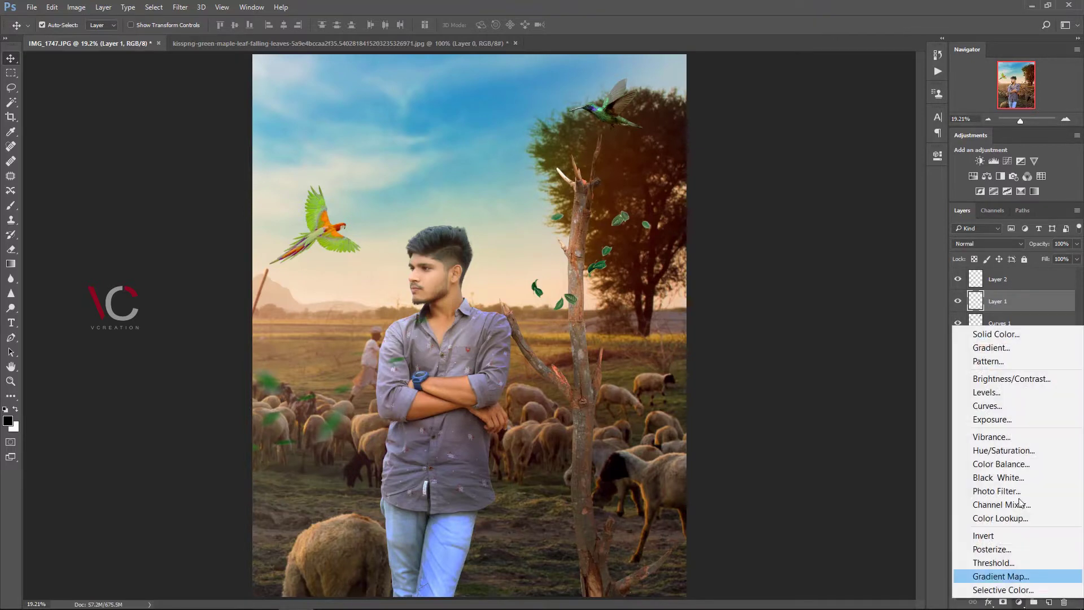
left_click(365, 5)
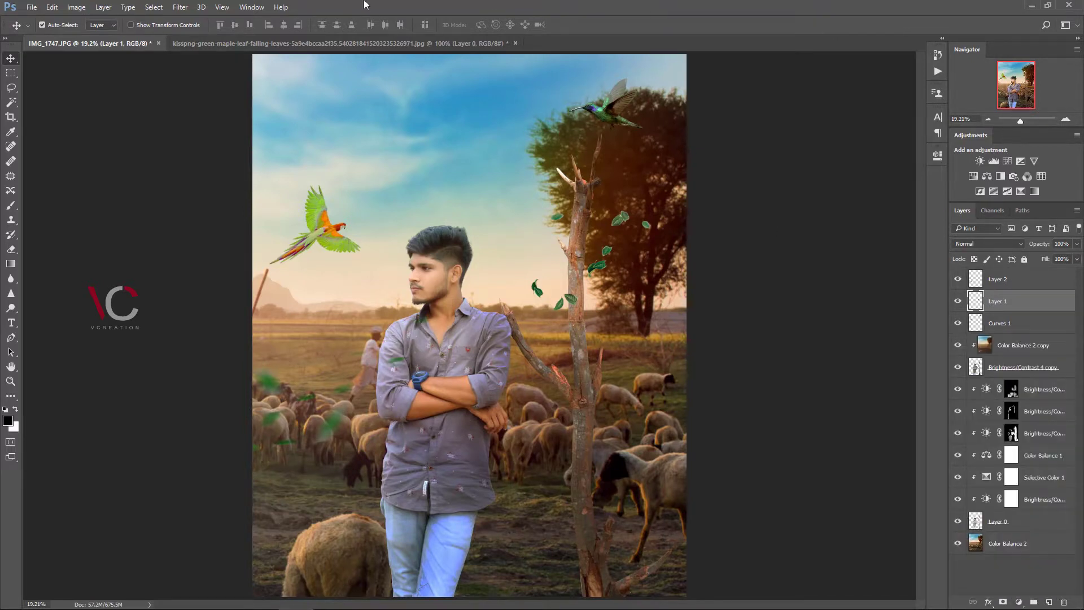
Apply a Motion Blur to the tree leaves on Layer 1, with an angle of 3° and a slightly longer distance
left_click(190, 7)
left_click(1034, 163)
left_click(1016, 279)
left_click(1024, 309)
left_click(201, 7)
mouse_move(180, 6)
mouse_move(271, 162)
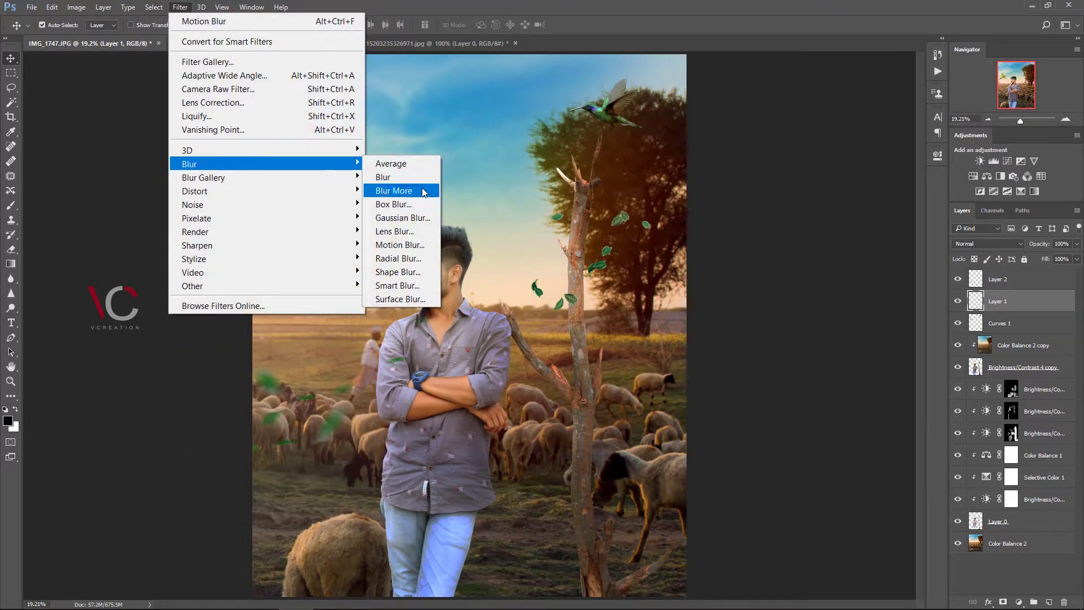
left_click(425, 249)
left_click_drag(757, 181, 865, 174)
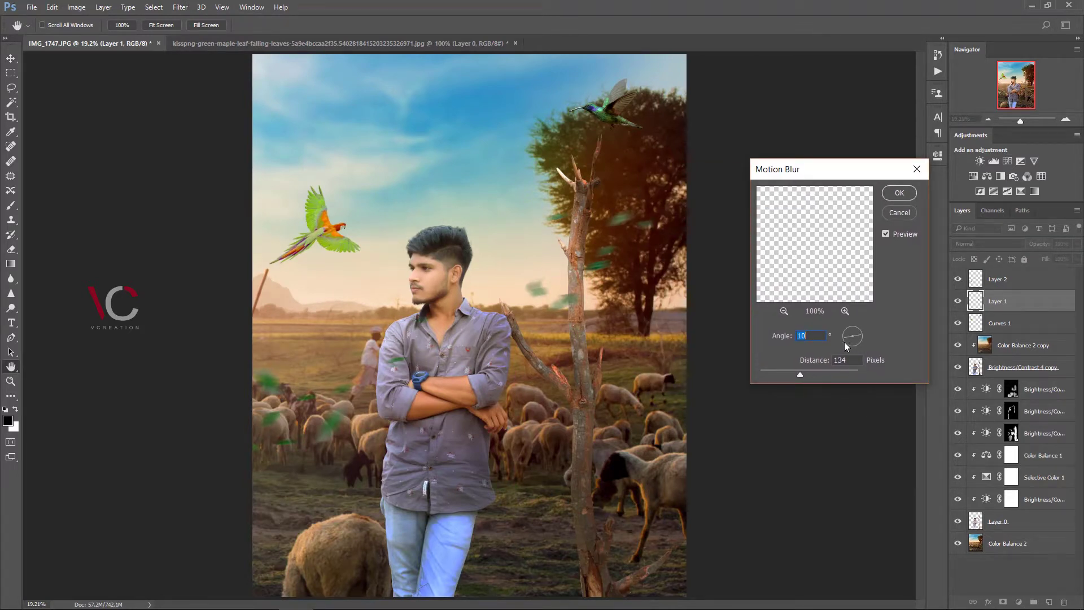
type("3")
left_click_drag(799, 375, 805, 373)
left_click(899, 192)
Merge the maple leaves down into the tree-leaf layer and compare the image with and without the leaves
key("v")
right_click(1008, 279)
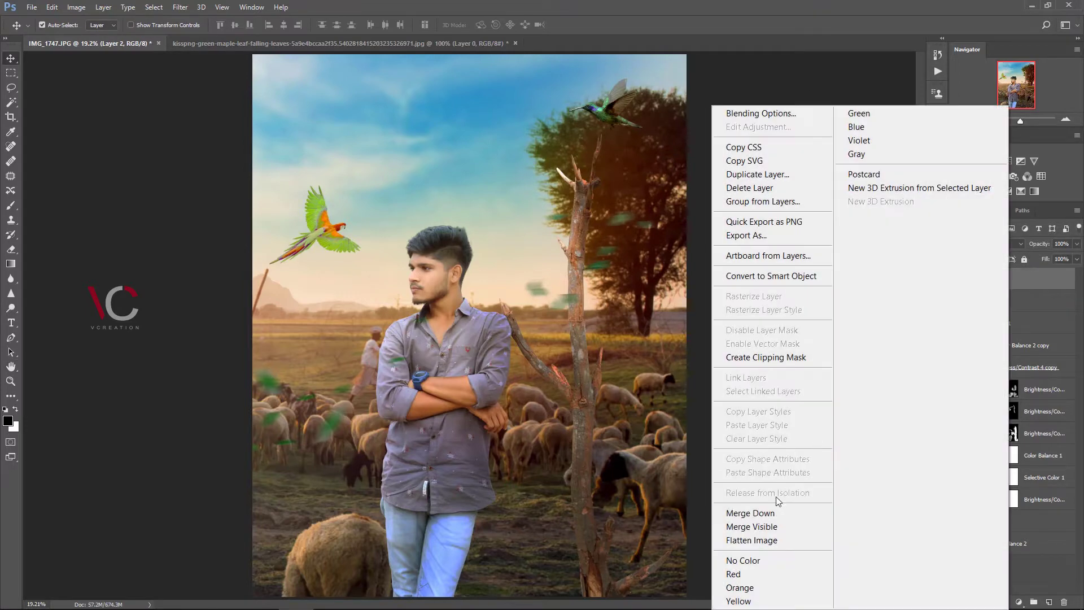
left_click(774, 512)
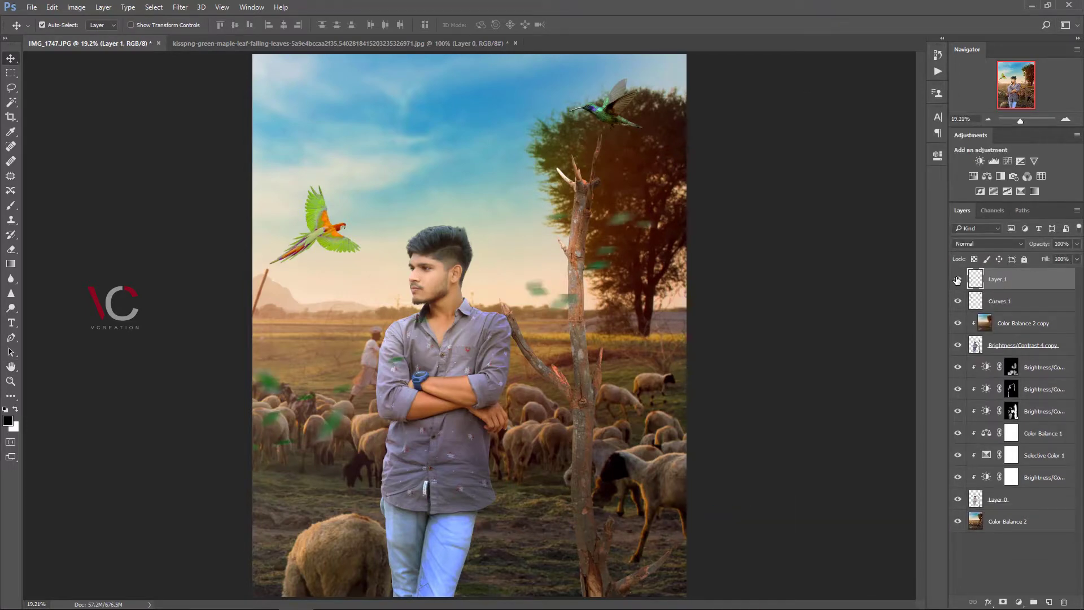
left_click(959, 279)
left_click(958, 279)
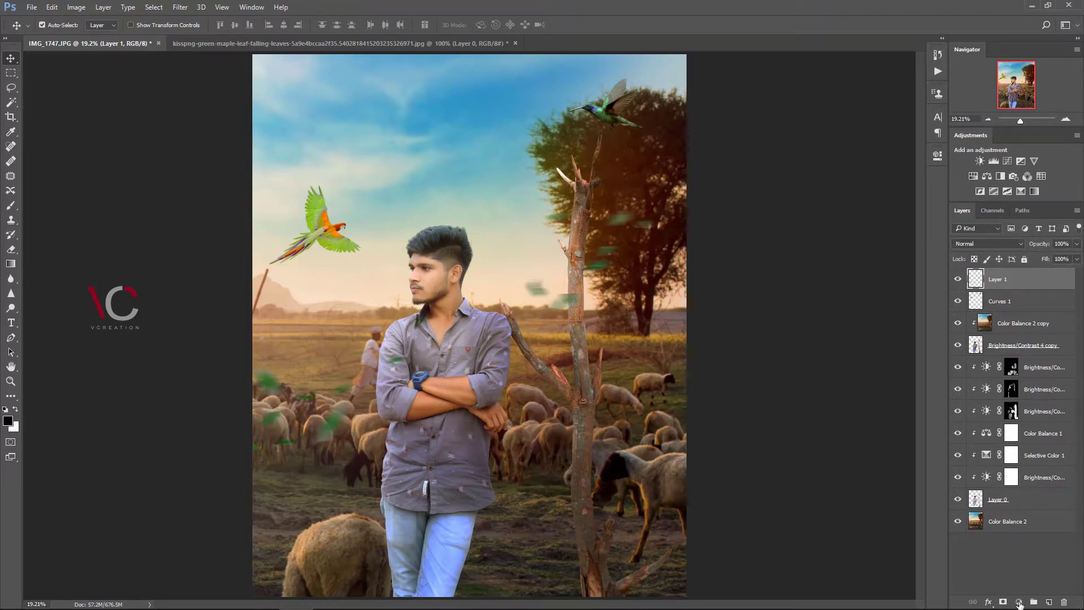
Add a Hue/Saturation adjustment clipped to the leaves on Layer 1, with hue -95 and saturation +95
left_click(1019, 603)
left_click(988, 453)
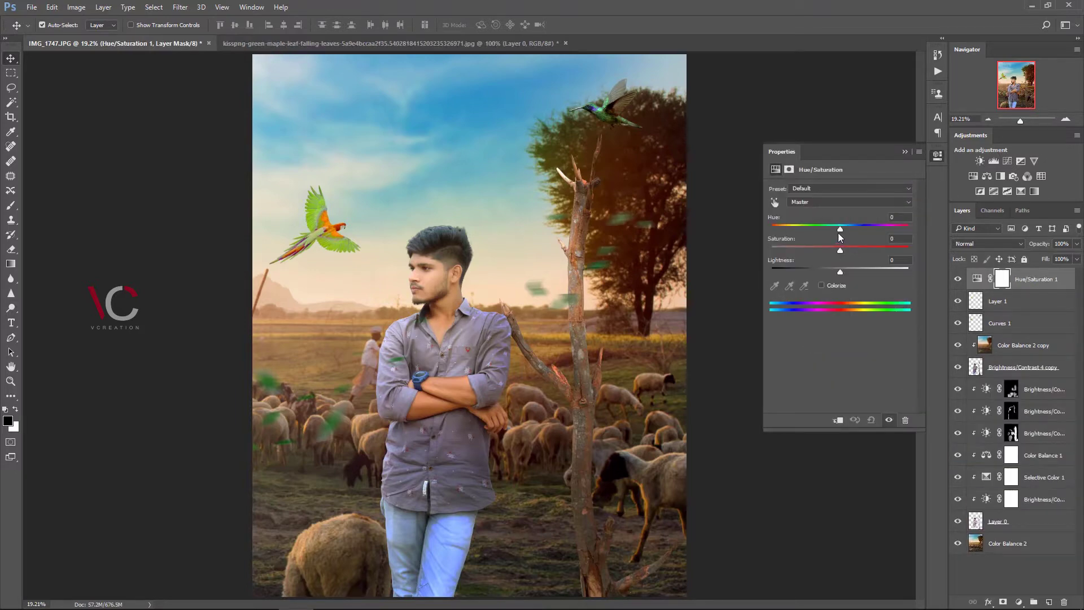
left_click_drag(838, 233, 808, 249)
left_click(838, 420)
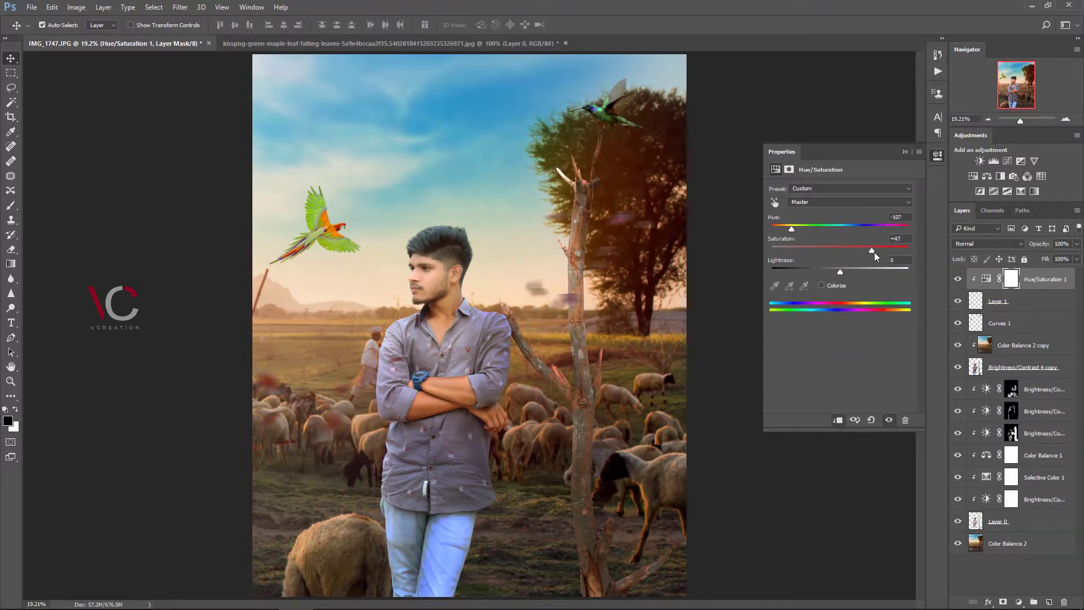
left_click_drag(874, 252, 875, 252)
mouse_move(792, 228)
left_mouse_down()
mouse_move(813, 231)
mouse_move(795, 229)
left_mouse_up()
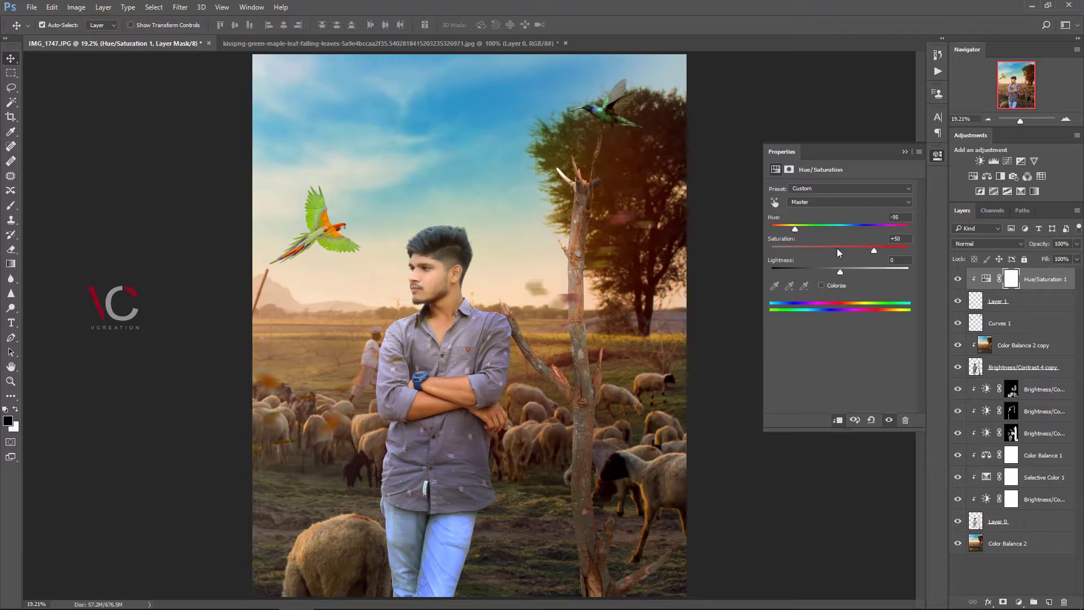
mouse_move(855, 251)
left_mouse_down()
mouse_move(905, 252)
mouse_move(856, 252)
left_mouse_up()
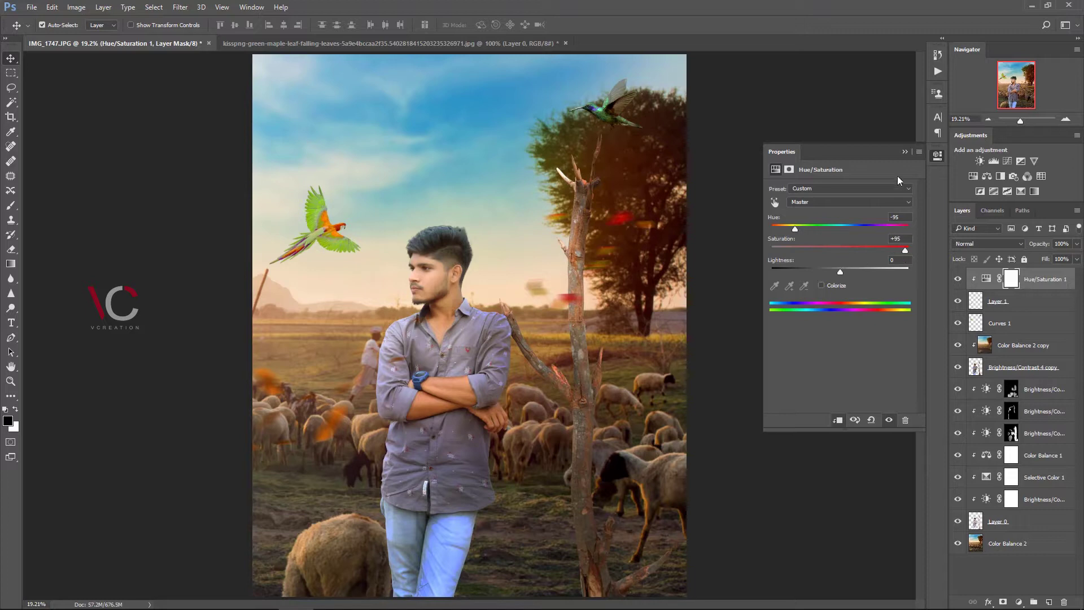
Lower the Hue/Saturation adjustment's opacity, reduce its fill to 78%, and merge it down into the leaf layer
left_click(1072, 270)
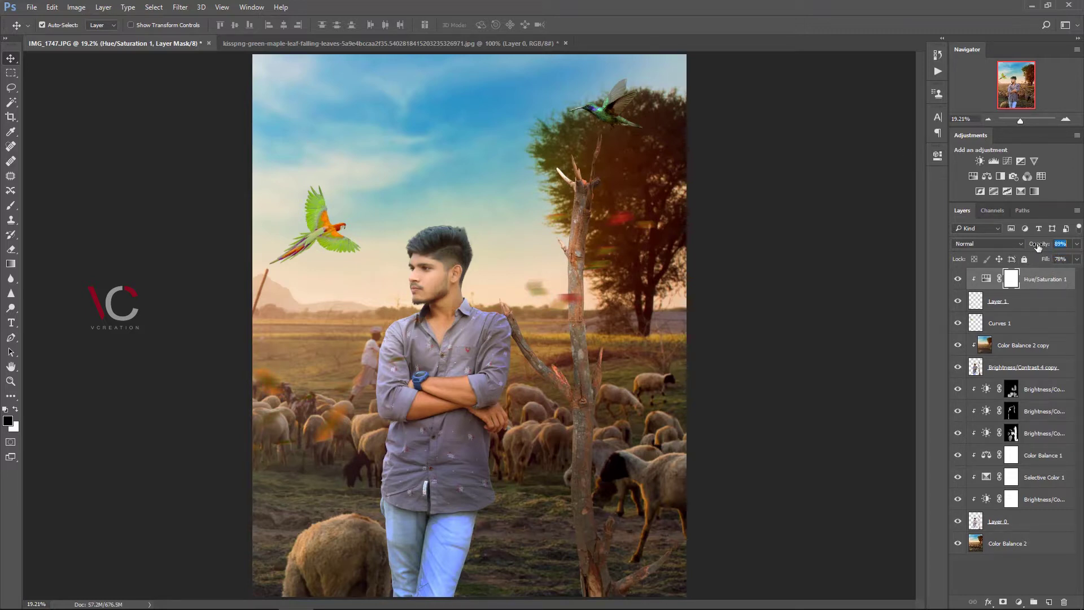
right_click(1043, 277)
left_click(808, 515)
left_click(957, 280)
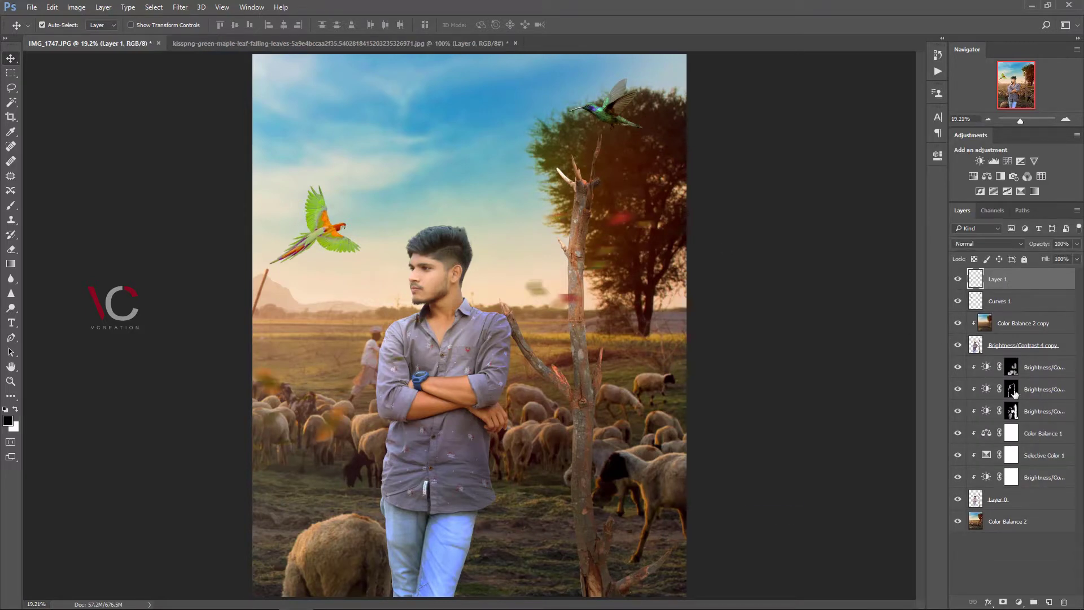
Add a Brightness/Contrast adjustment clipped to the birds on the Curves 1 layer, with brightness set to -52
left_click(997, 301)
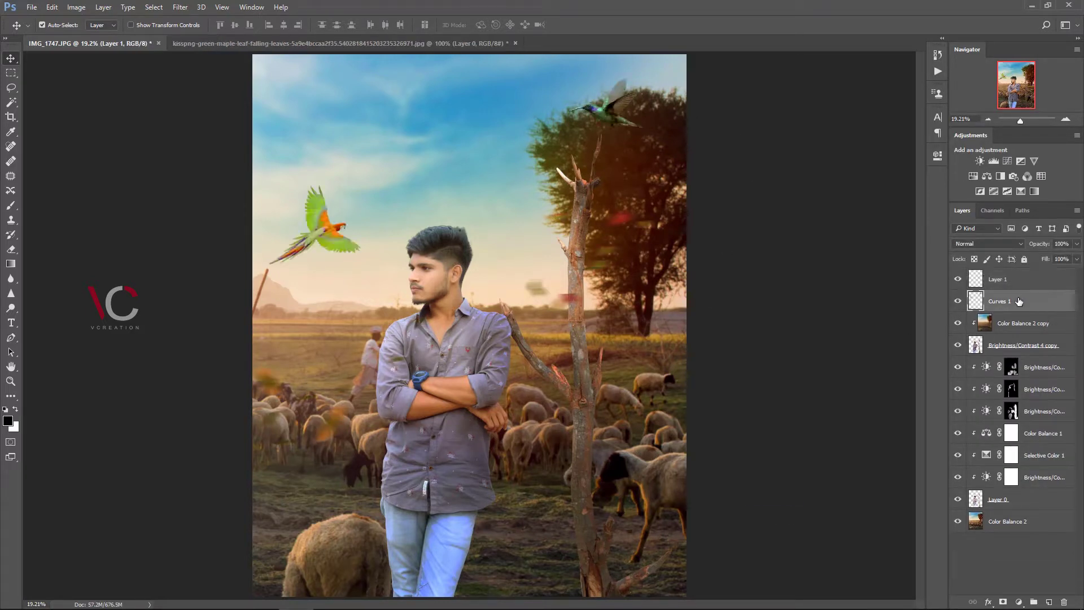
left_click(1019, 602)
left_click(994, 388)
left_click_drag(839, 216, 815, 216)
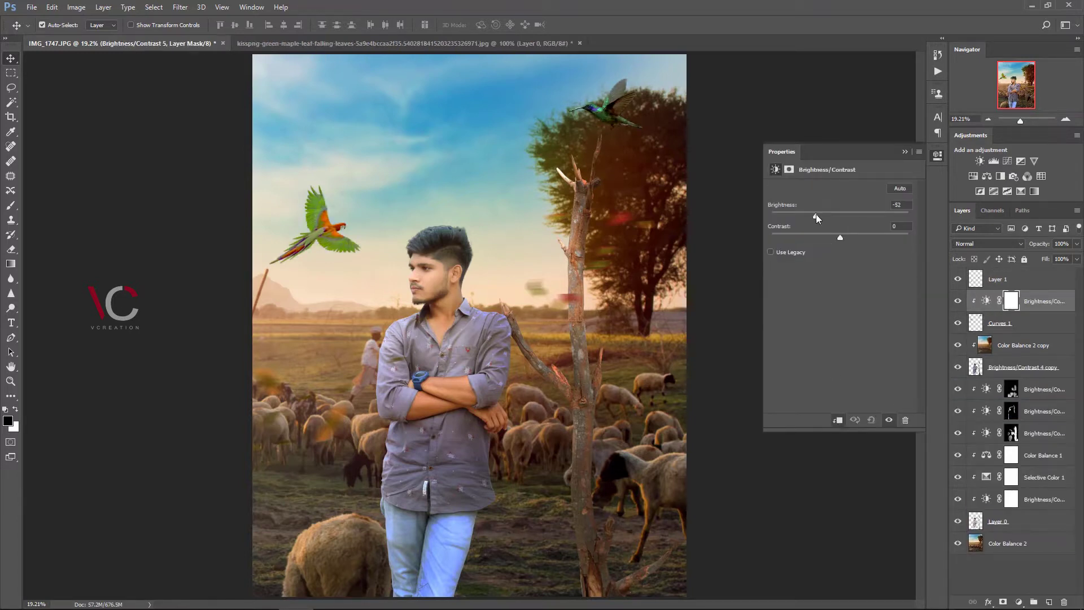
left_click(905, 152)
double_click(988, 302)
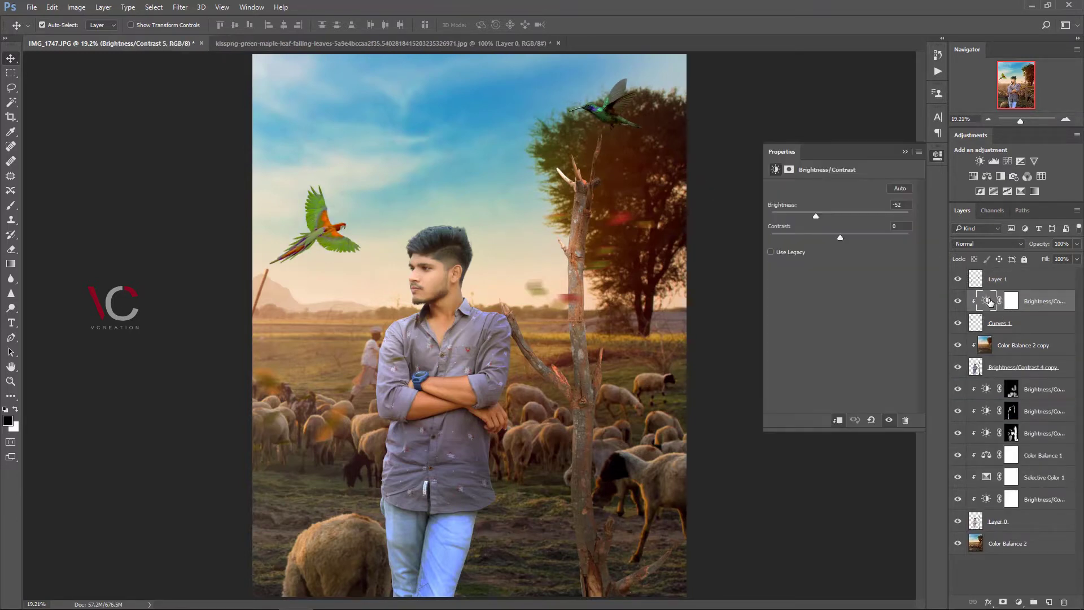
left_click(904, 152)
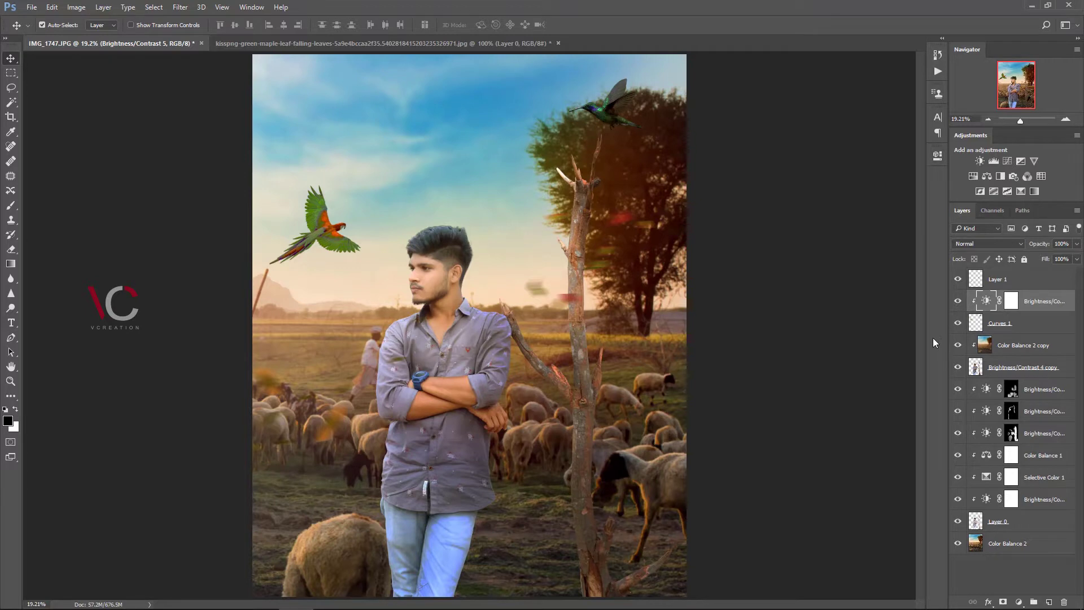
Invert the darkening adjustment's mask and paint white over the undersides of both birds to shade them
left_click(1012, 301)
key("ctrl+i")
key("b")
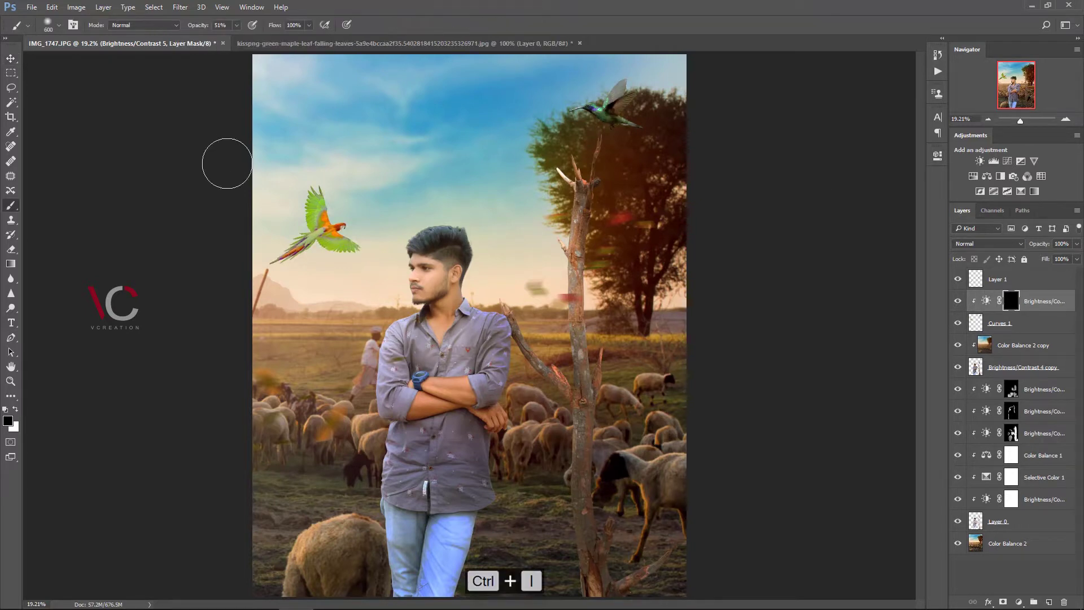
left_click(15, 409)
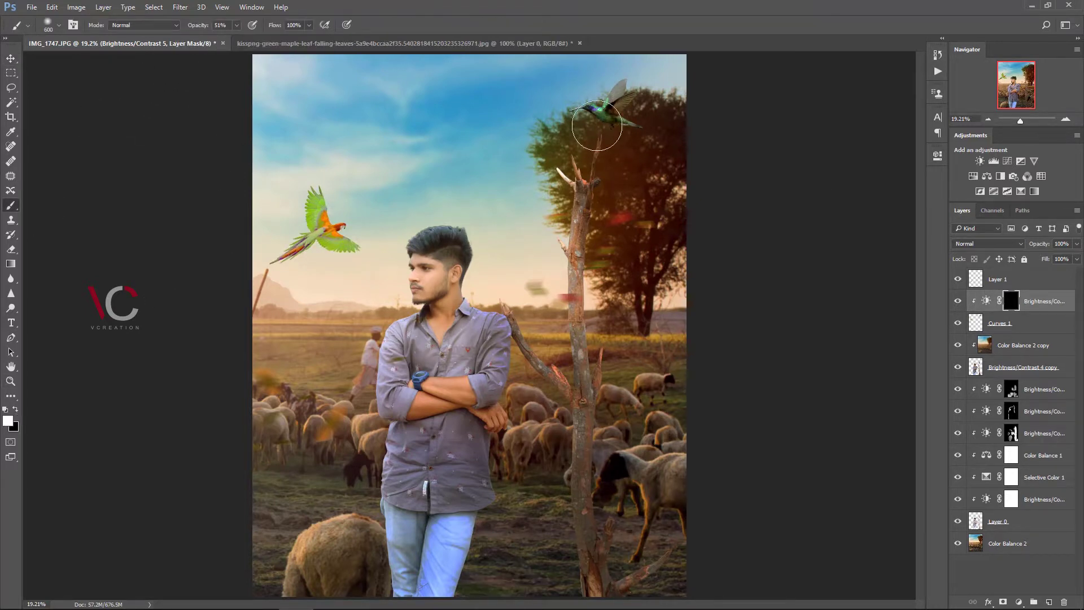
left_click_drag(565, 136, 689, 155)
left_click_drag(346, 257, 334, 269)
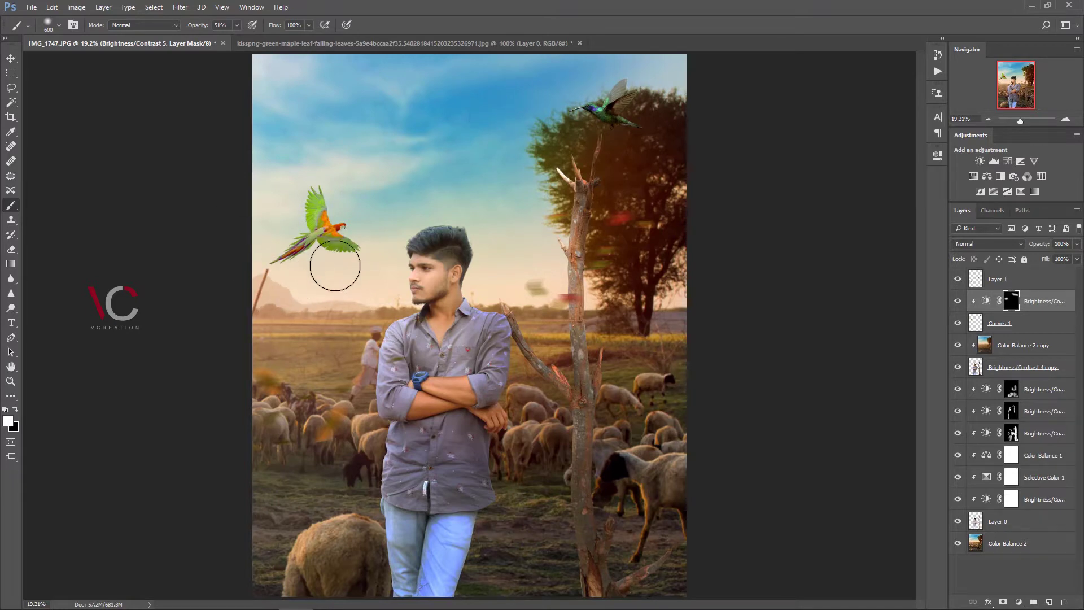
Compare the birds with and without the shading, and merge the Brightness/Contrast adjustment down into the birds layer
left_click(958, 301)
left_click(958, 301)
right_click(1044, 305)
left_click(785, 514)
key("x")
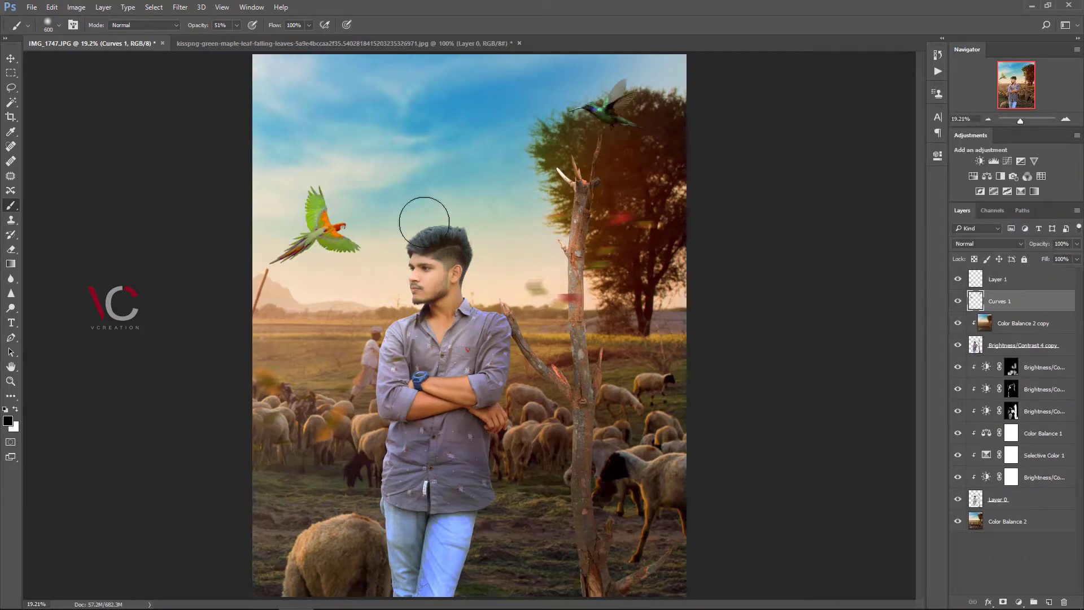
left_click(11, 59)
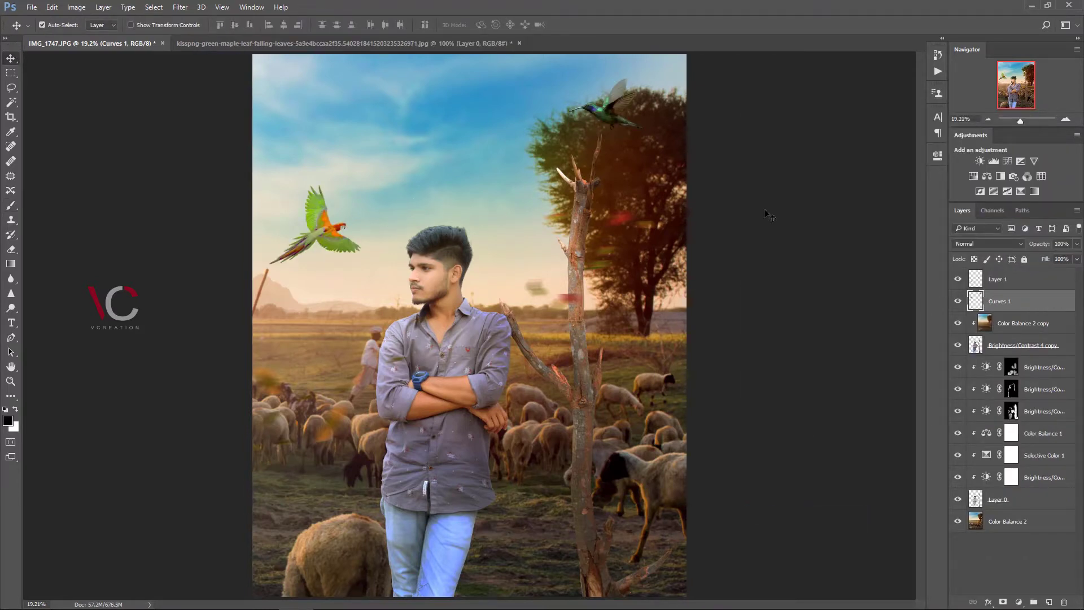
Stamp all visible layers into a new layer above Layer 1 and open it in the Camera Raw Filter
left_click(976, 285)
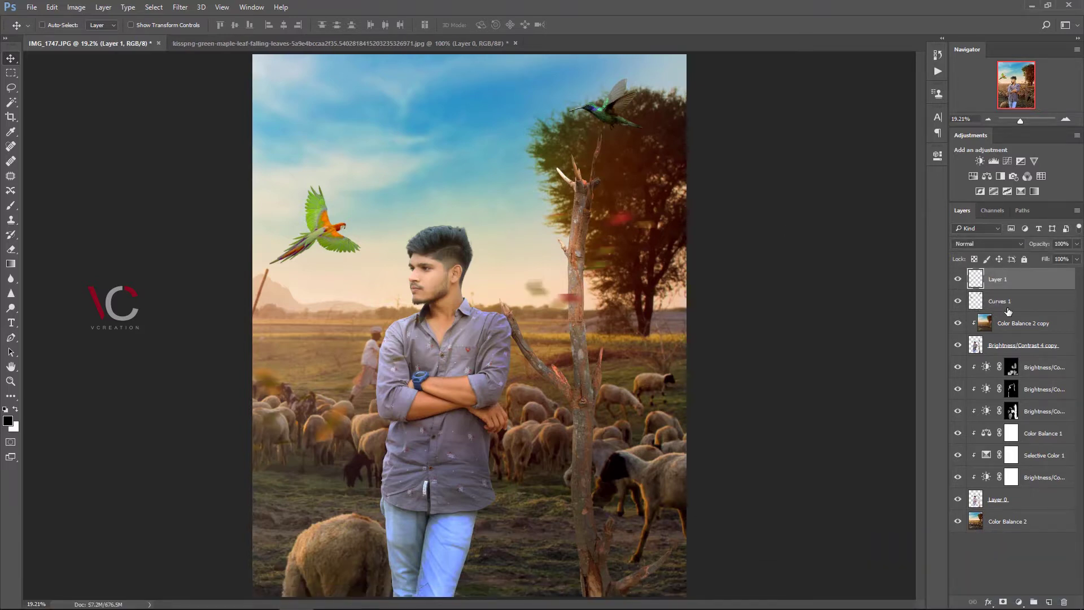
key("ctrl+shift+alt+e")
left_click(180, 7)
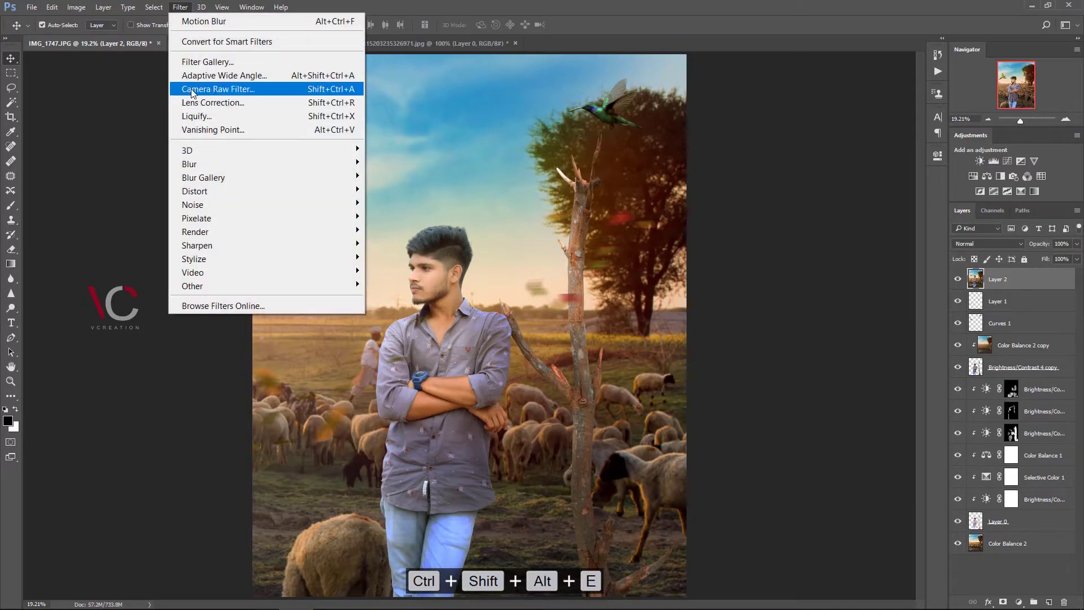
left_click(192, 90)
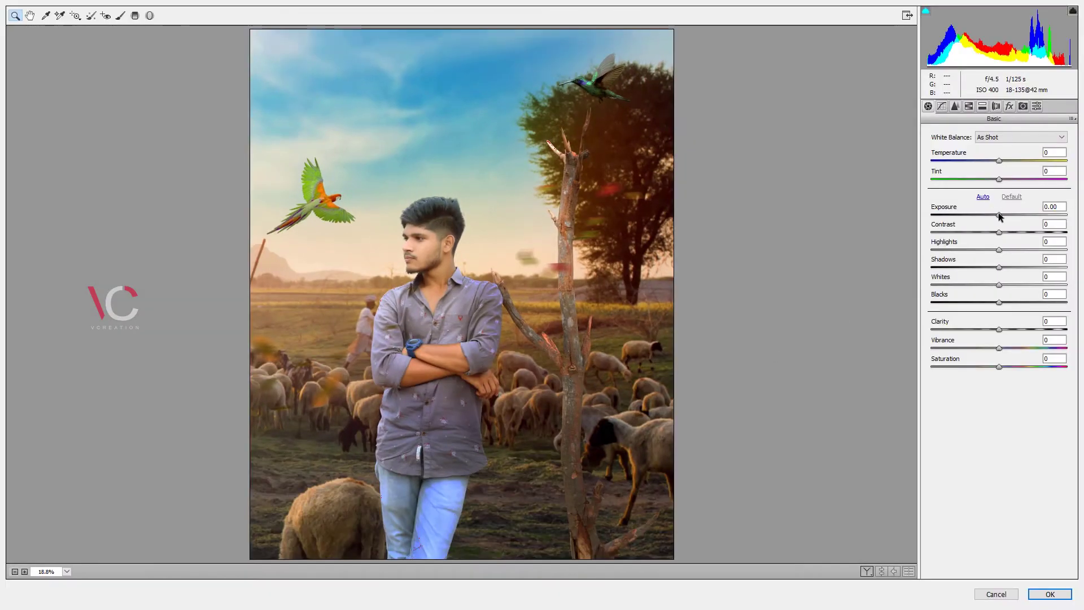
Set exposure to +0.15, highlights +5, shadows +11, blacks +1 and clarity +3 in the basic Camera Raw adjustments
left_click(999, 217)
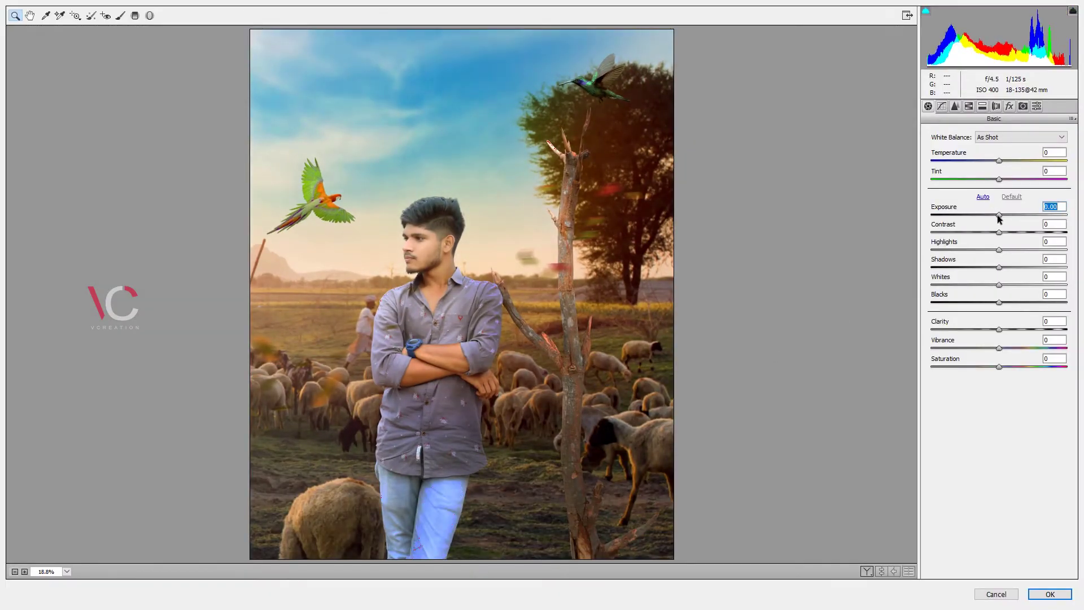
left_click_drag(1000, 216, 1003, 267)
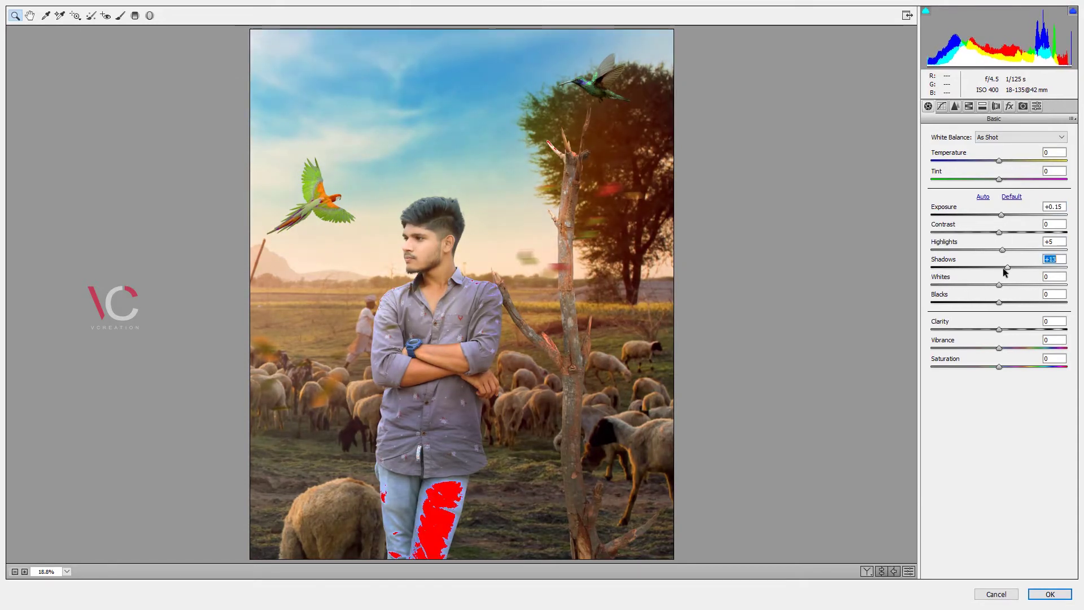
left_click(999, 303)
left_click_drag(999, 330, 1000, 304)
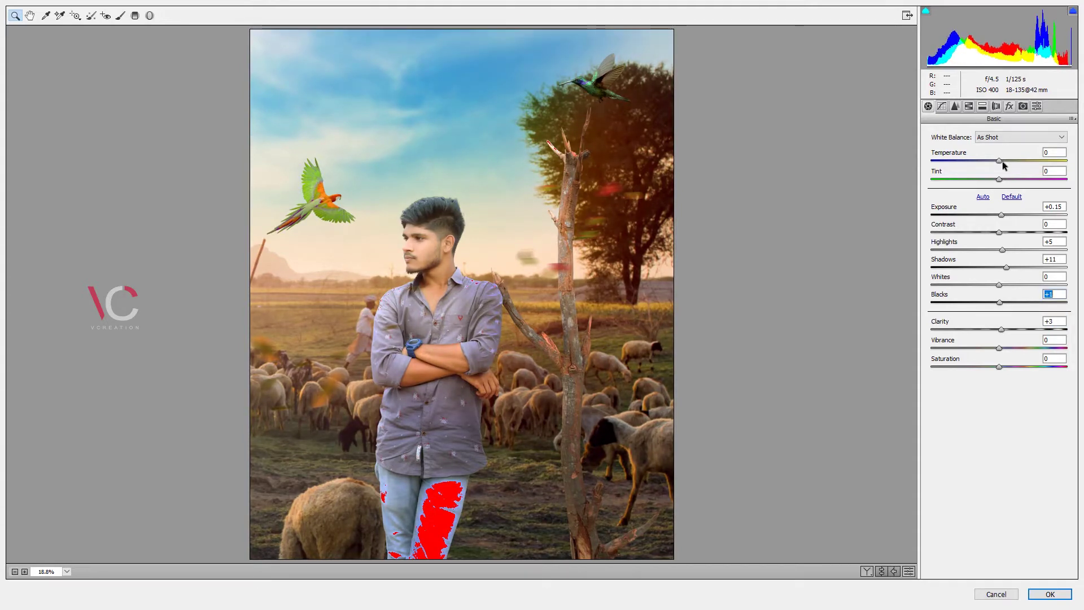
Raise the sharpening amount to about 28 and set the highlights to +1
left_click(941, 106)
left_click(955, 106)
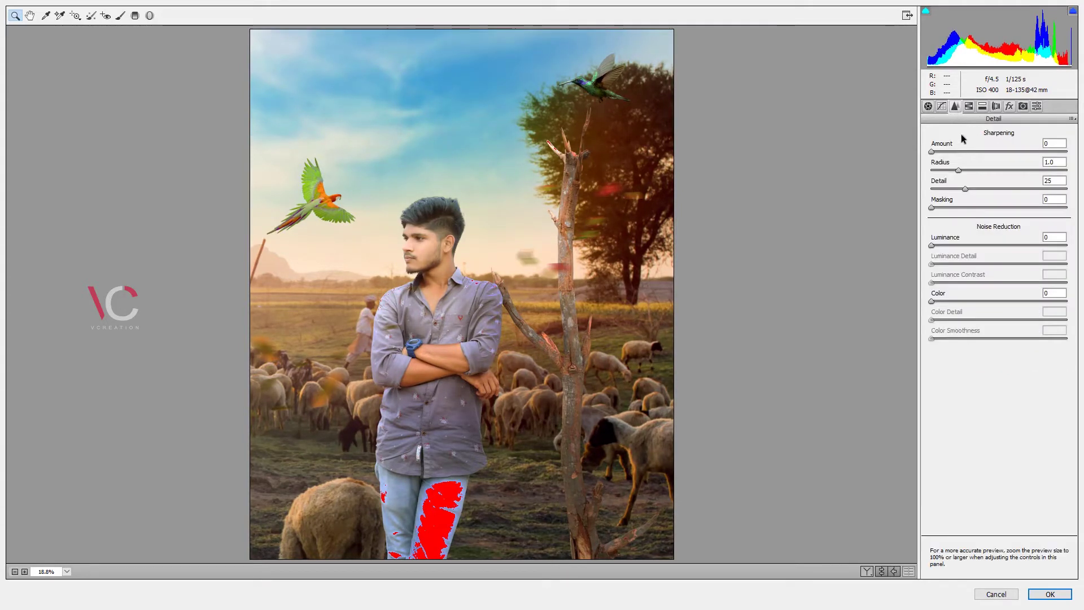
mouse_move(955, 152)
left_mouse_down()
mouse_move(970, 152)
mouse_move(956, 152)
left_mouse_up()
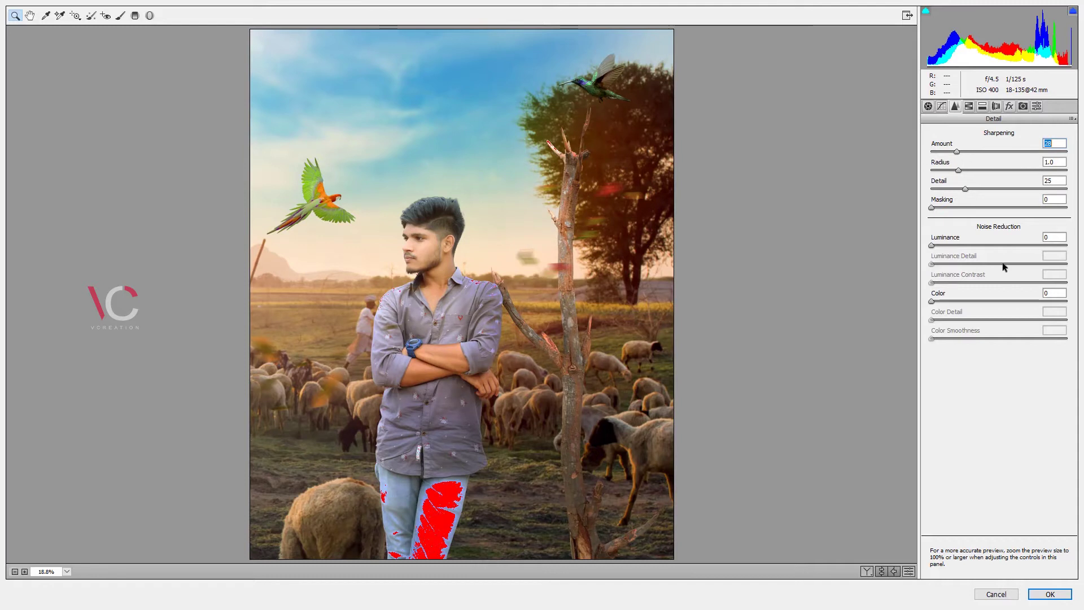
left_click(969, 107)
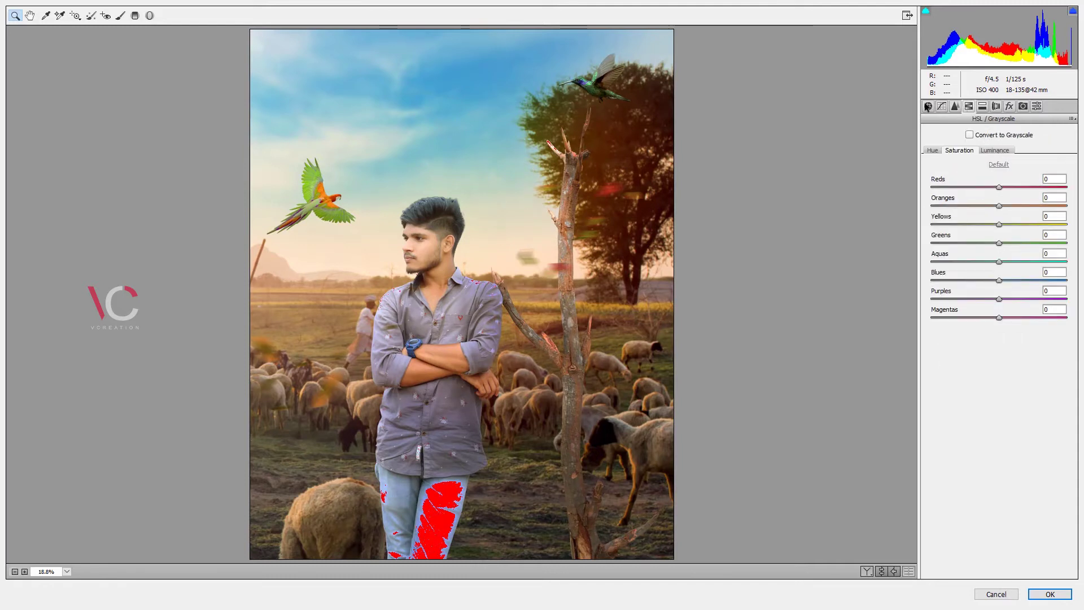
left_click(928, 106)
mouse_move(995, 253)
left_mouse_down()
mouse_move(956, 249)
mouse_move(1000, 257)
left_mouse_up()
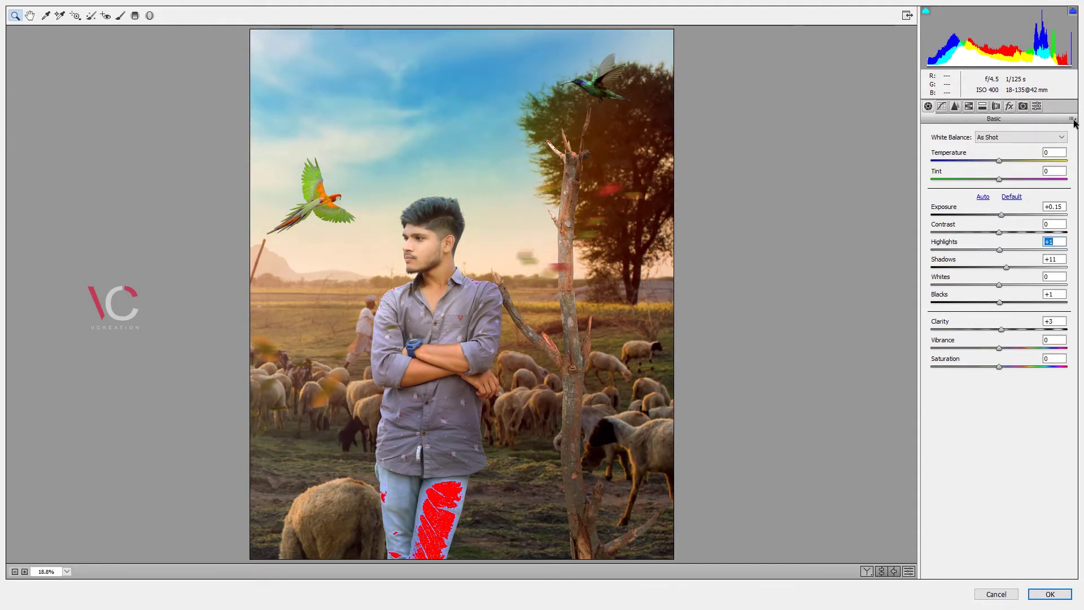
Try shifting the hue of the yellows in the HSL adjustments
left_click(968, 107)
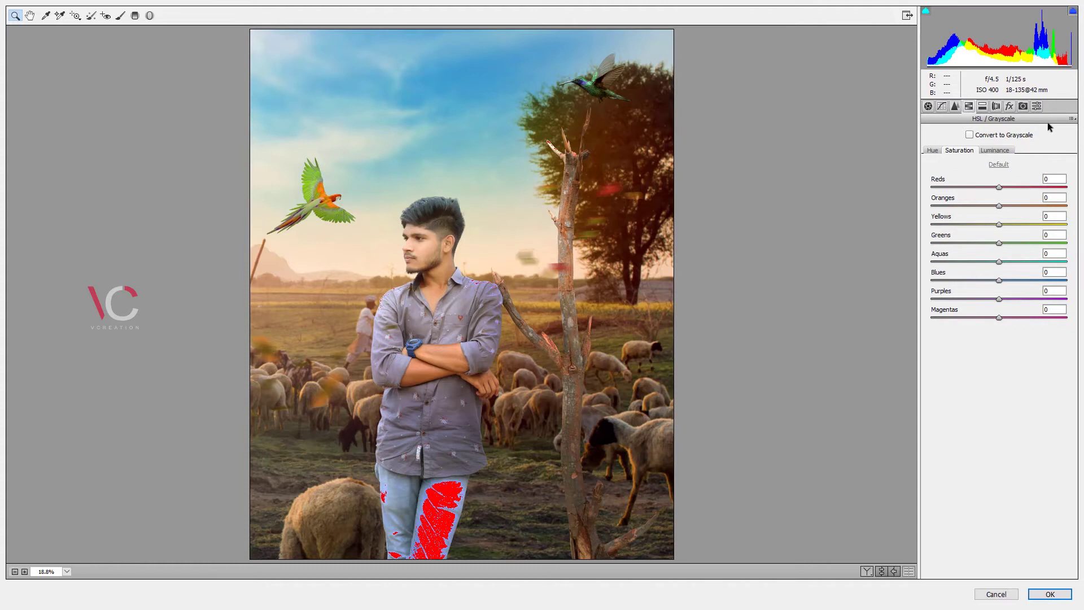
left_click(933, 150)
left_click_drag(999, 224, 1027, 222)
double_click(1028, 224)
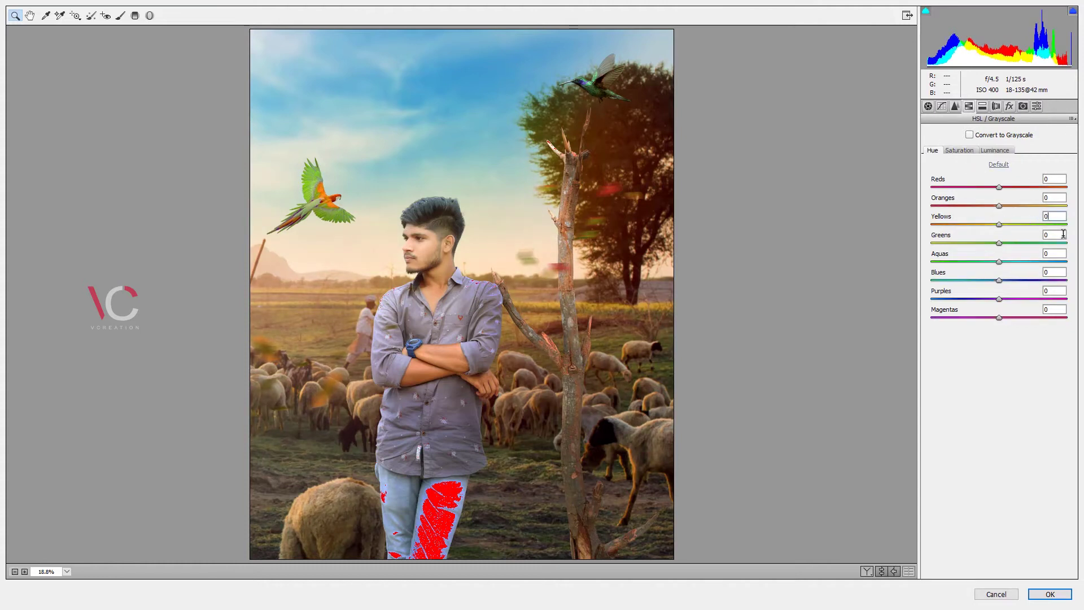
Reduce the saturation of the yellows to about -9 in the HSL adjustments
left_click(959, 150)
mouse_move(997, 225)
left_mouse_down()
mouse_move(1028, 226)
mouse_move(959, 225)
mouse_move(1012, 230)
mouse_move(980, 228)
left_mouse_up()
left_click(995, 150)
double_click(981, 225)
left_click(933, 150)
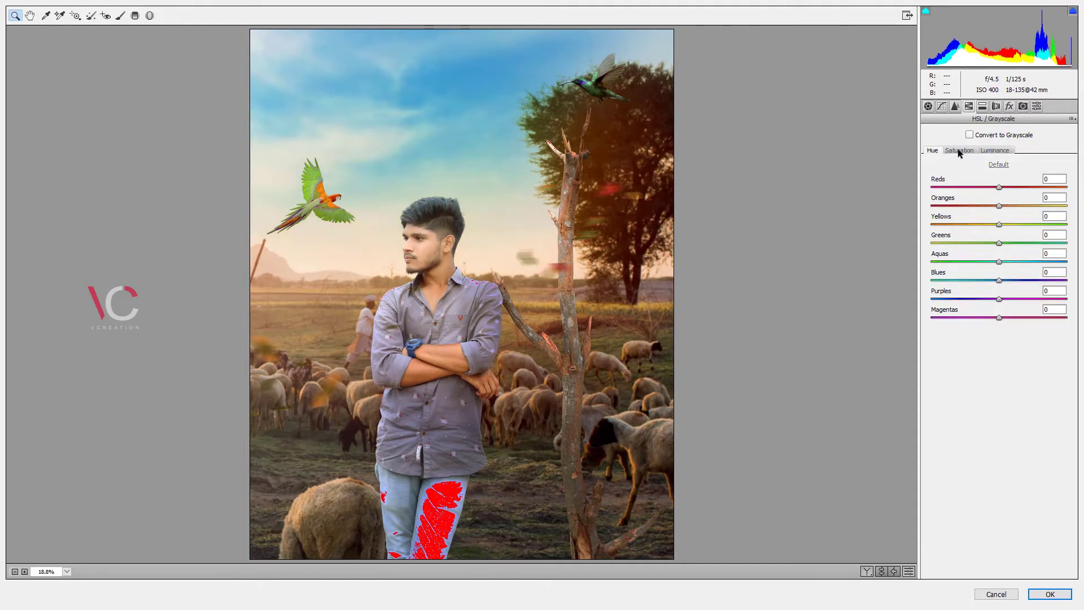
left_click(959, 150)
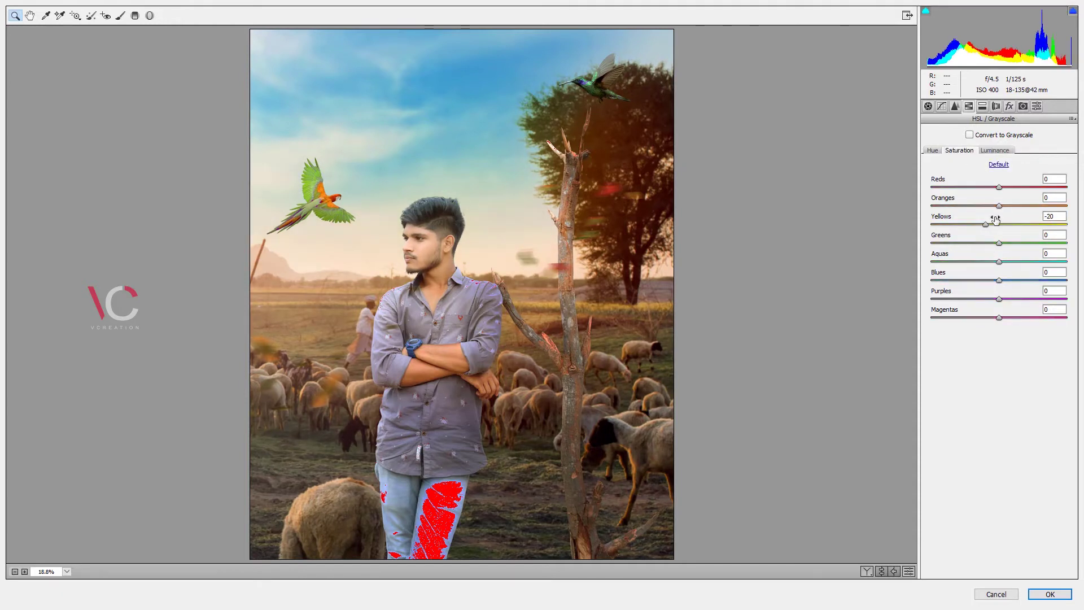
left_click_drag(995, 223, 1003, 228)
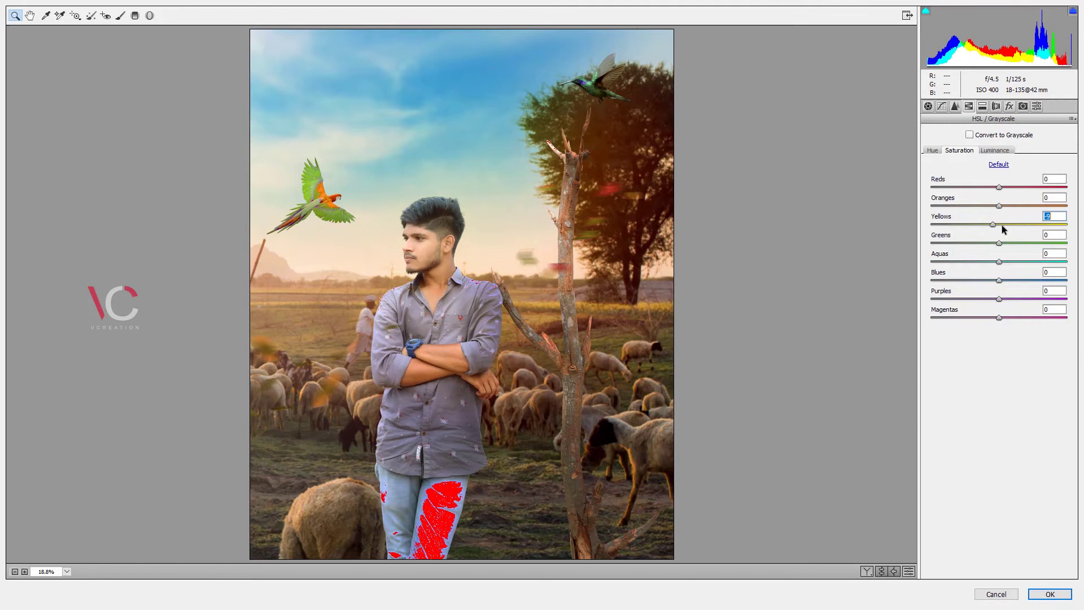
Fine-tune the image colors slightly in the camera calibration settings and apply the Camera Raw Filter to Layer 2
left_click(994, 150)
left_click(932, 150)
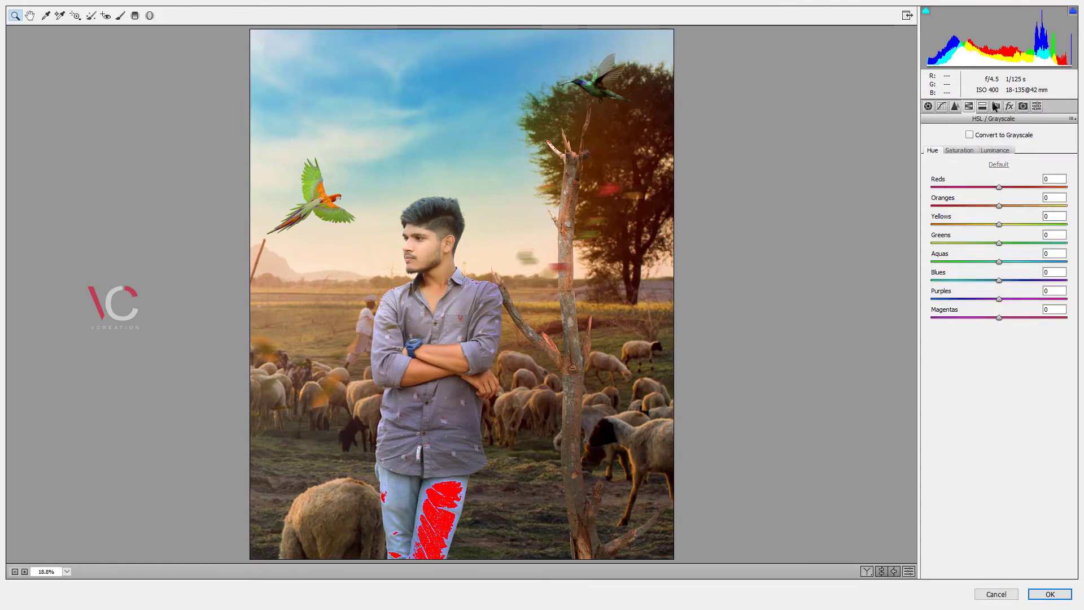
left_click(983, 106)
left_click(996, 106)
left_click(1010, 106)
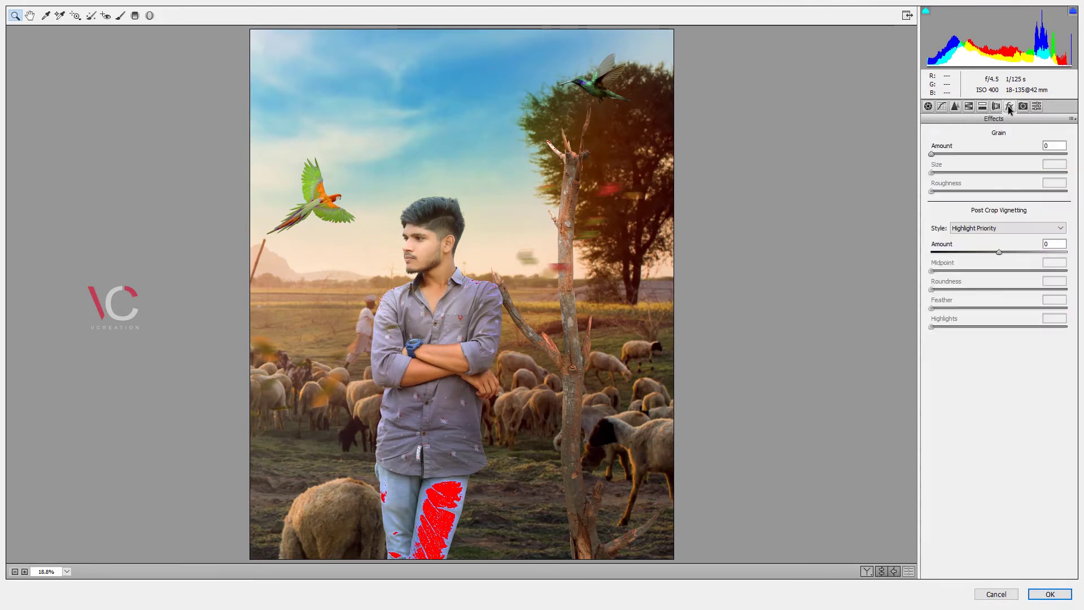
left_click(1023, 106)
mouse_move(1000, 271)
left_mouse_down()
mouse_move(951, 271)
mouse_move(1045, 277)
mouse_move(1008, 287)
left_mouse_up()
left_click(1042, 595)
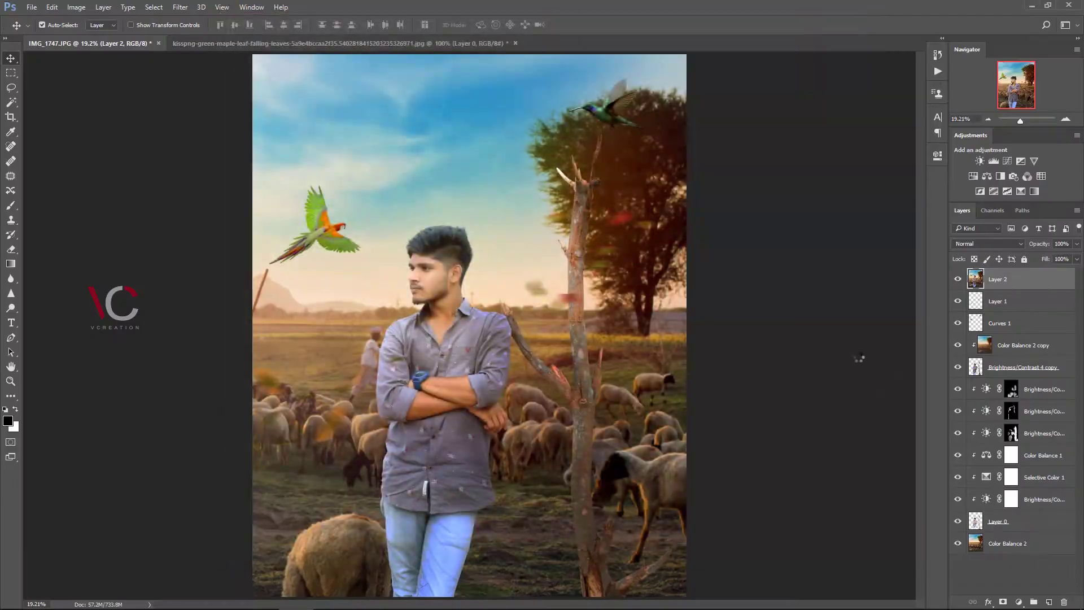
Compare the image with and without the Camera Raw grading on Layer 2
left_click(958, 279)
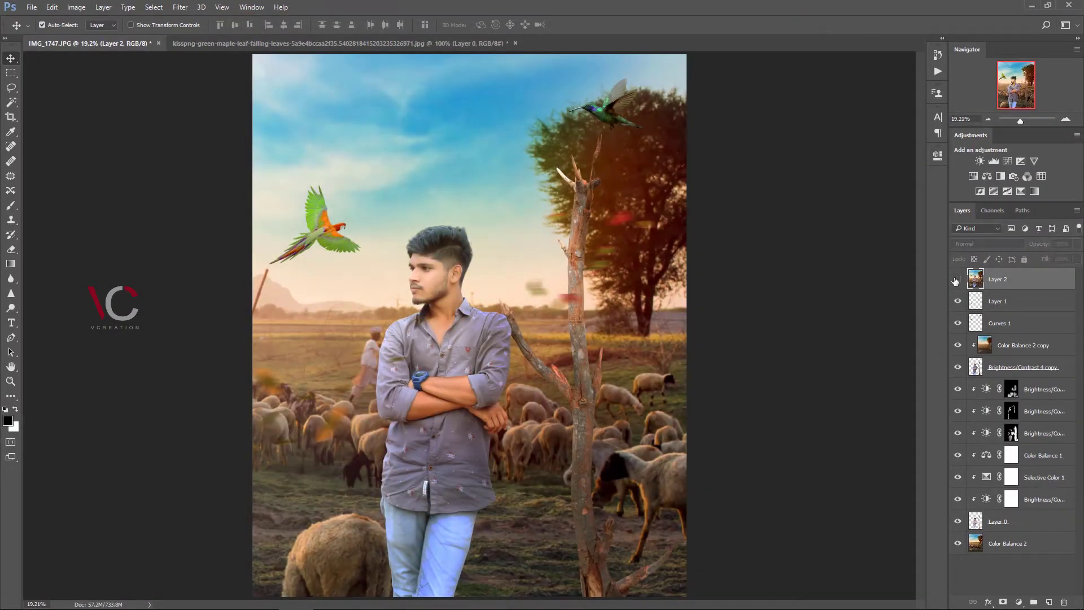
left_click(958, 278)
left_click(957, 279)
left_click(957, 280)
left_click(958, 279)
left_click(957, 280)
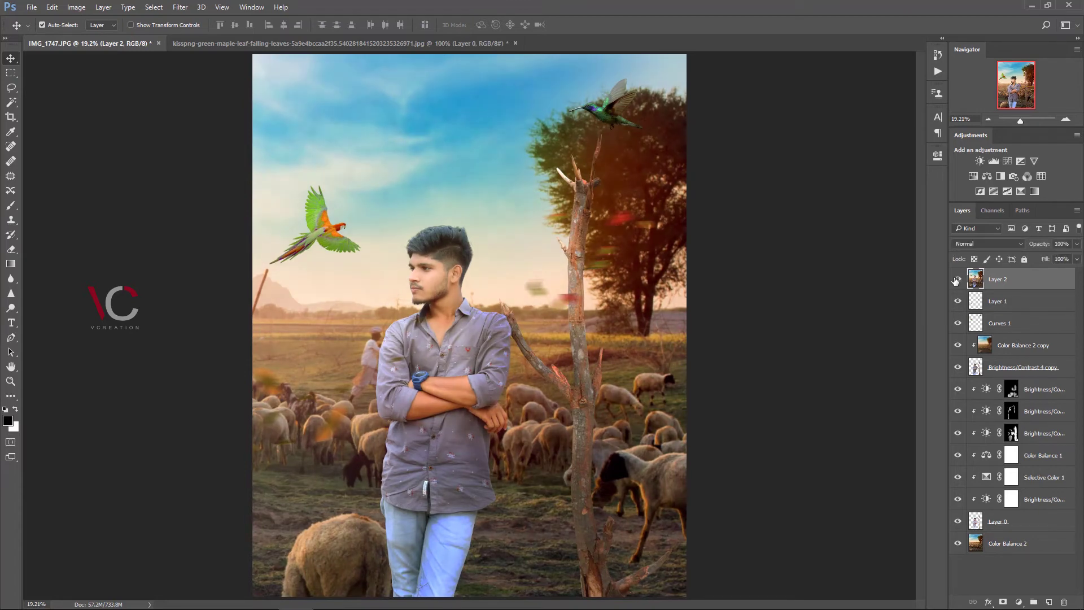
Try the 3D LUT looks in a Color Lookup adjustment above Layer 2, ending on LateSunset.3DL
left_click(1041, 176)
left_click(862, 188)
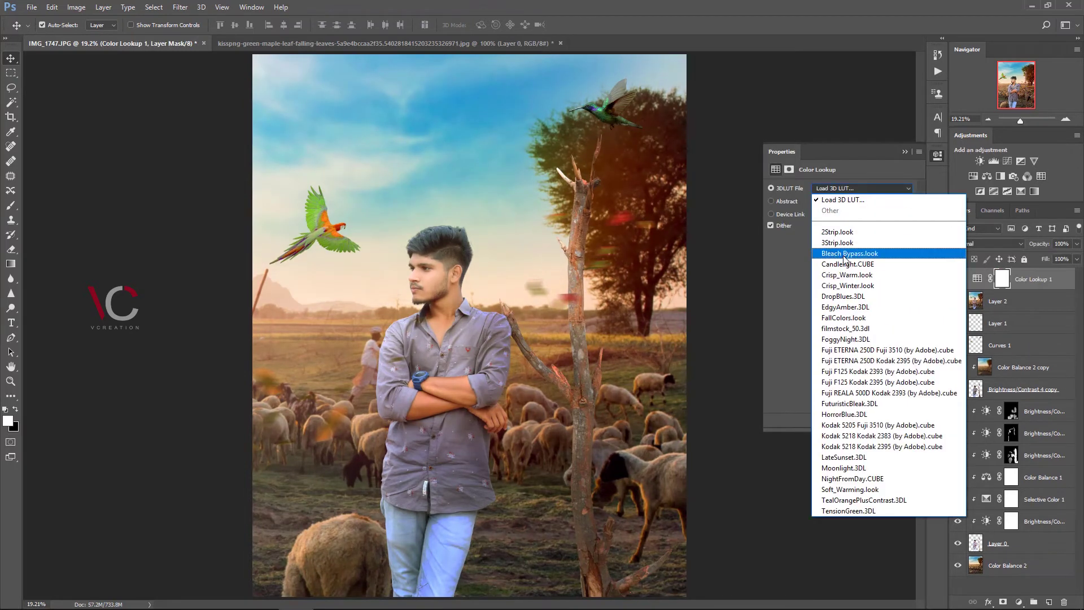
left_click(861, 250)
key("Down")
key("Down")
key("Down")
key("Down")
key("Down")
key("Down")
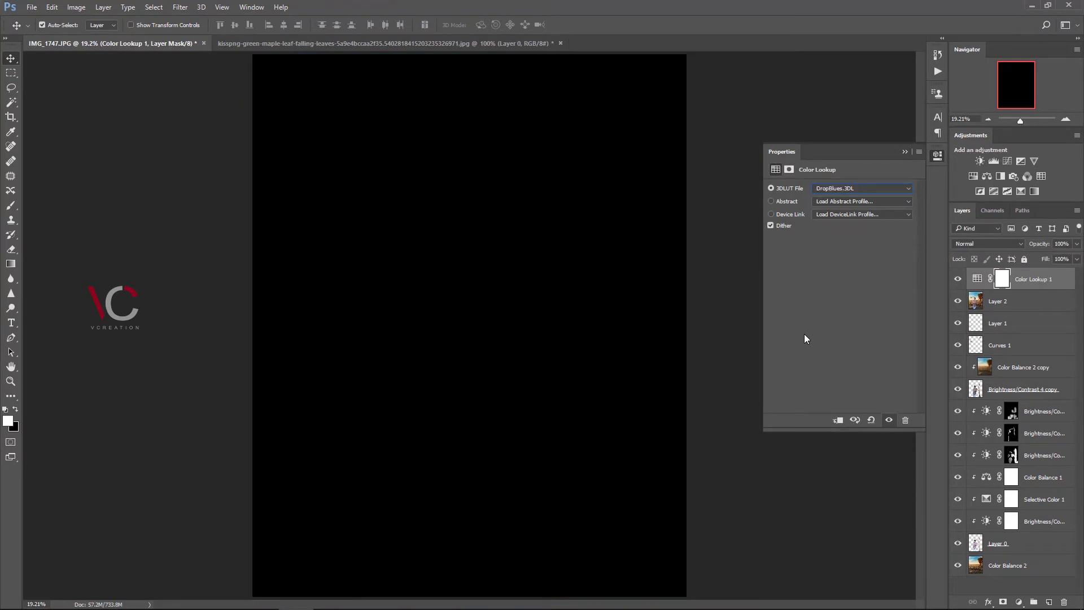
key("Down")
key("Down")
key("Down")
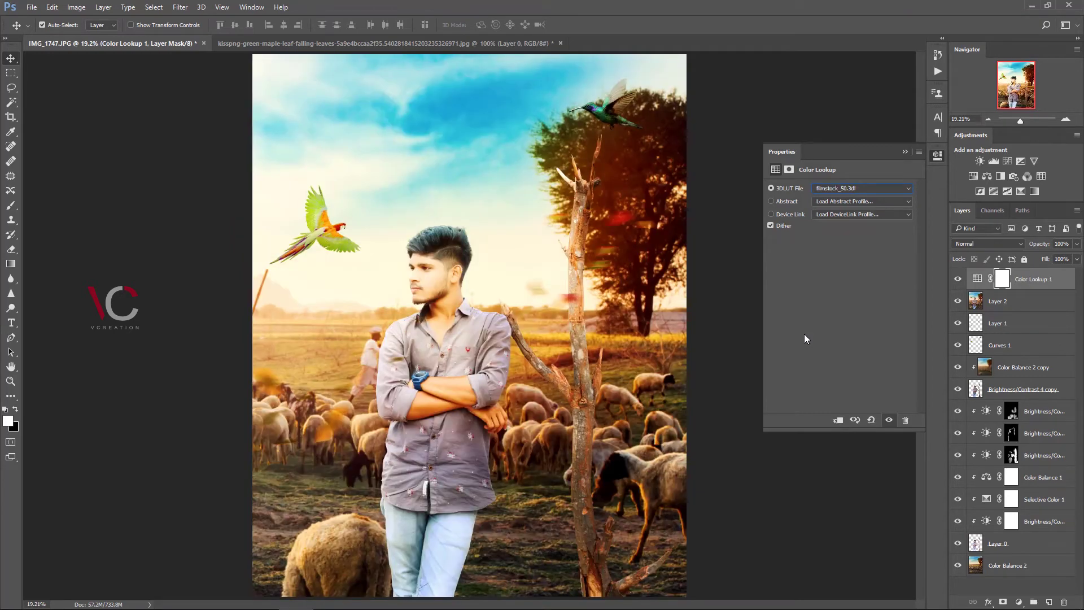
key("Down")
key("Down")
key("Down")
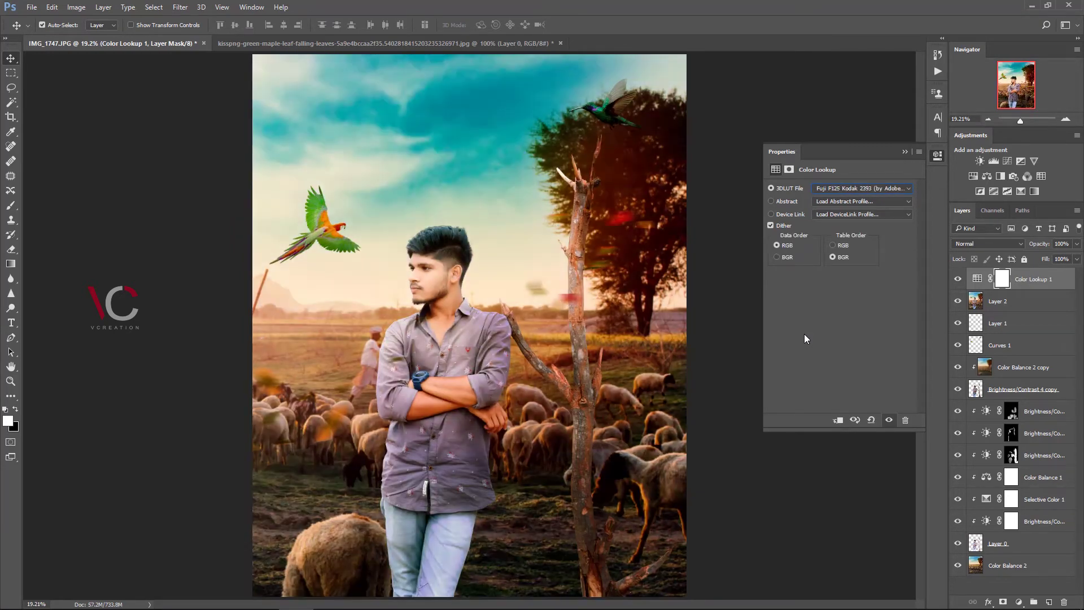
key("Down")
key("Down")
key("Down")
key("Down")
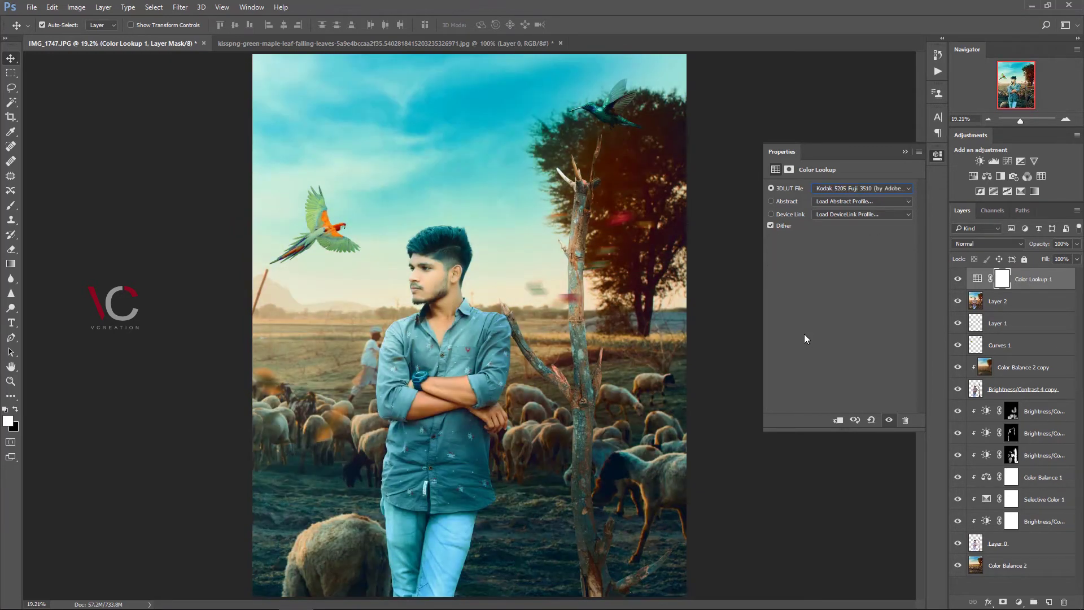
key("Down")
key("Down")
key("Down")
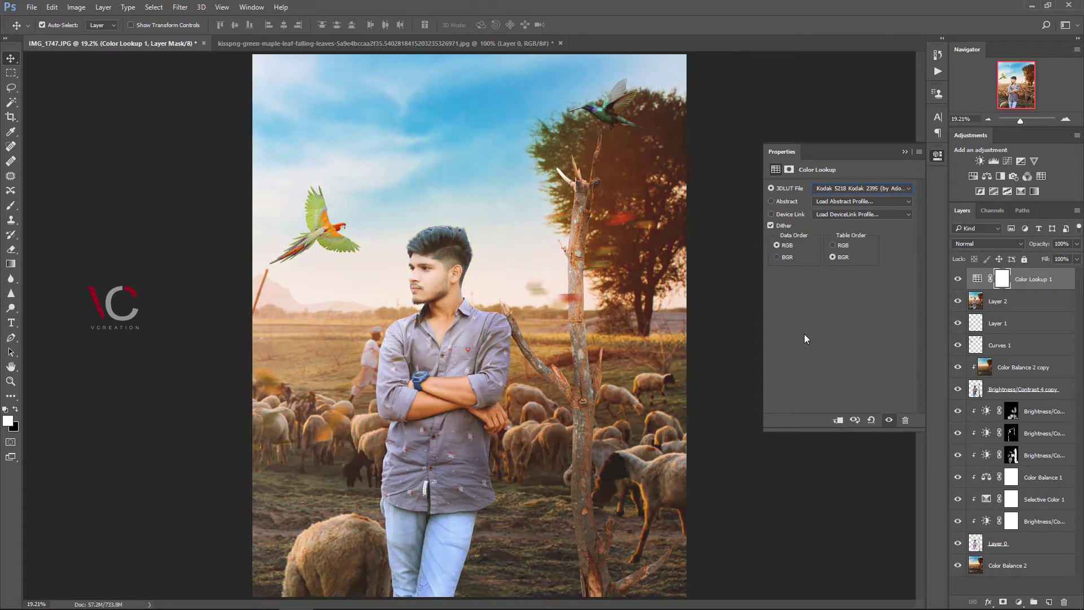
key("Up")
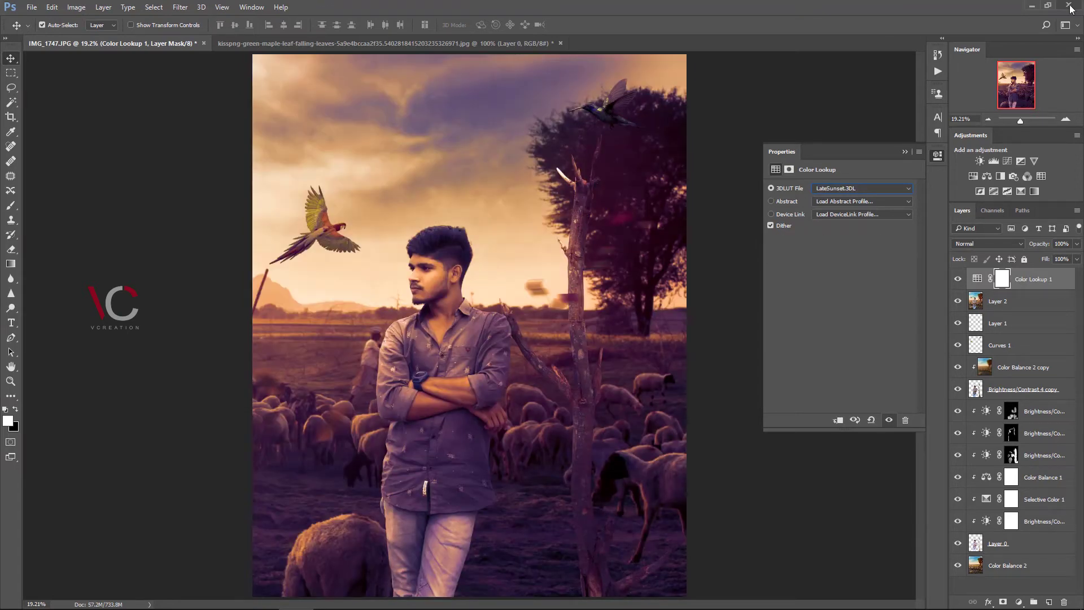
Try blending the LateSunset Color Lookup layer in Soft Light at reduced strength, and delete the adjustment layer
left_click(904, 151)
left_click(983, 244)
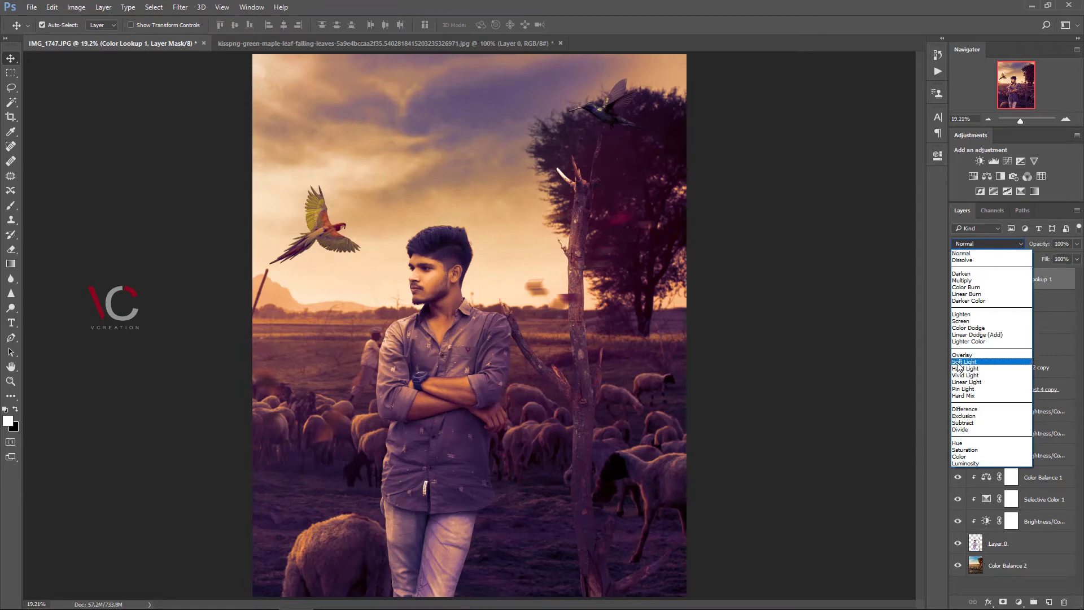
left_click(977, 364)
key("Down")
key("Up")
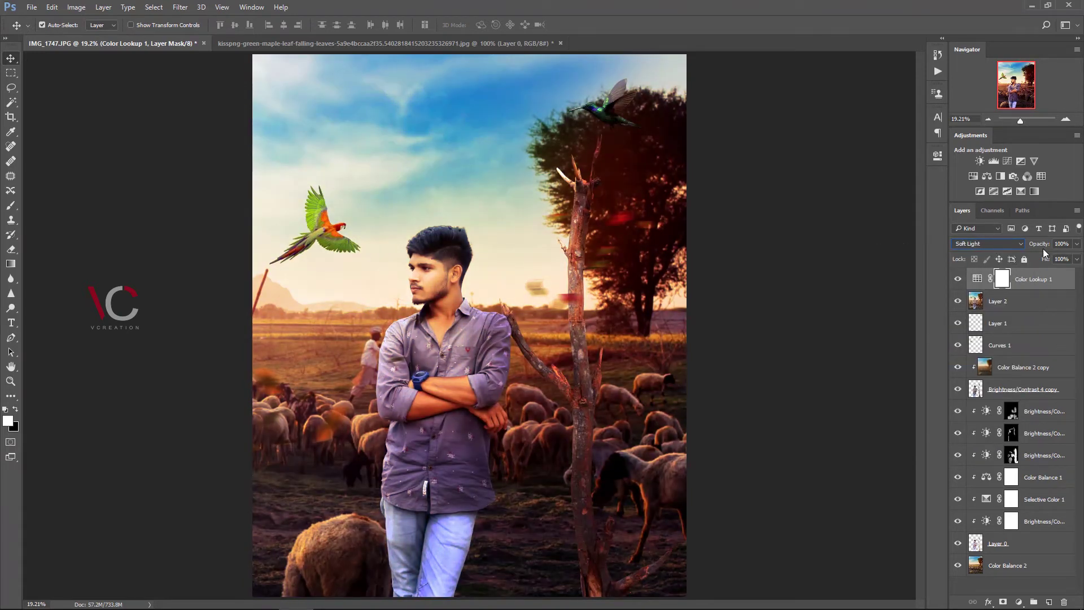
mouse_move(1042, 248)
left_mouse_down()
mouse_move(1016, 246)
mouse_move(1025, 262)
mouse_move(1007, 270)
mouse_move(1038, 261)
left_mouse_up()
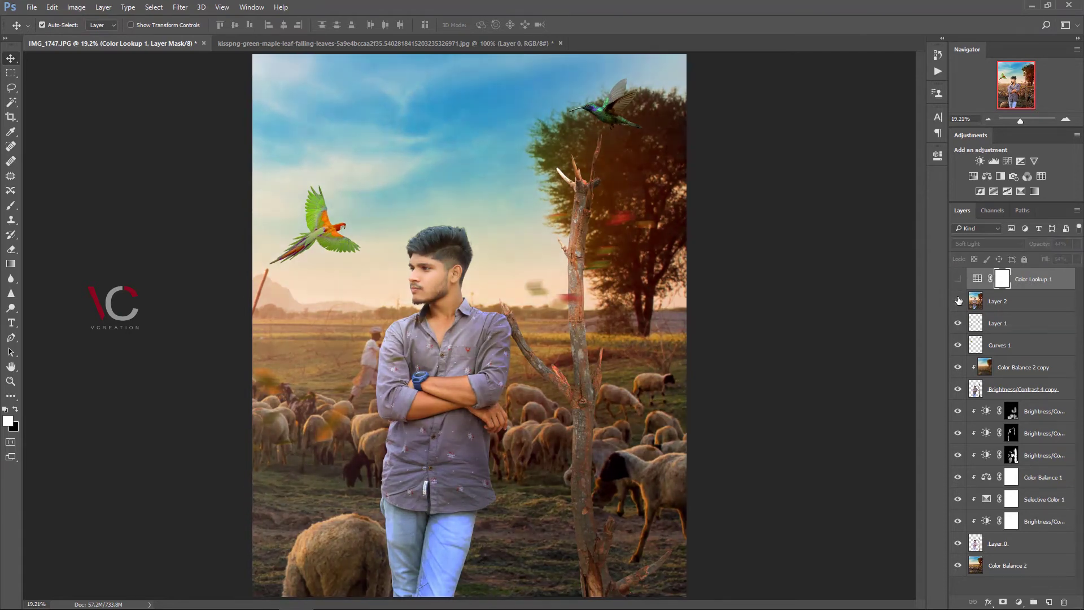
key("Delete")
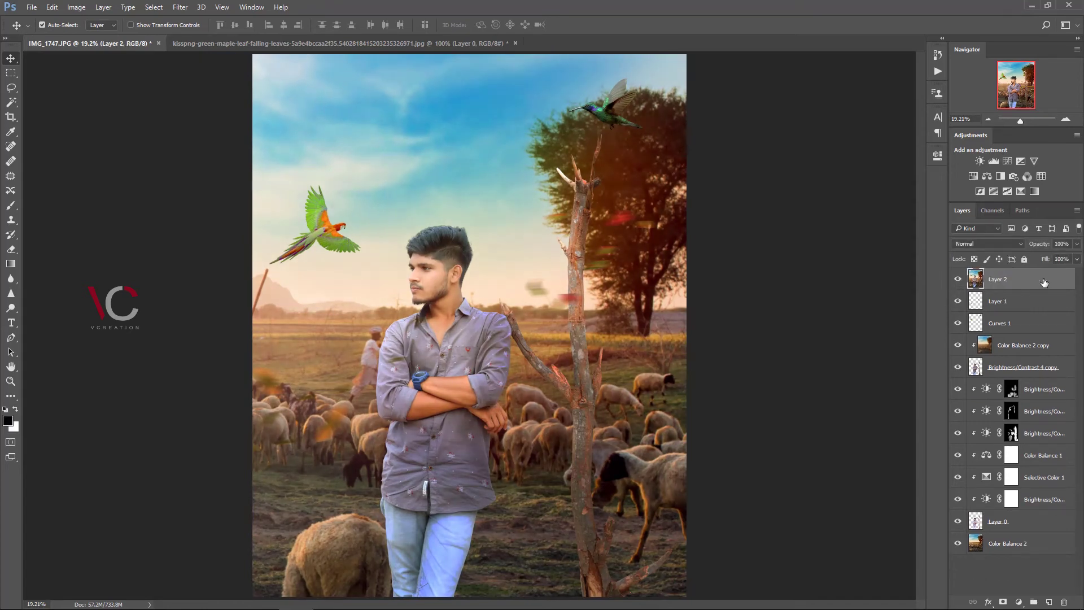
Add a Color Lookup adjustment above Layer 2 using the filmstock_50.3dl look
left_click(1015, 600)
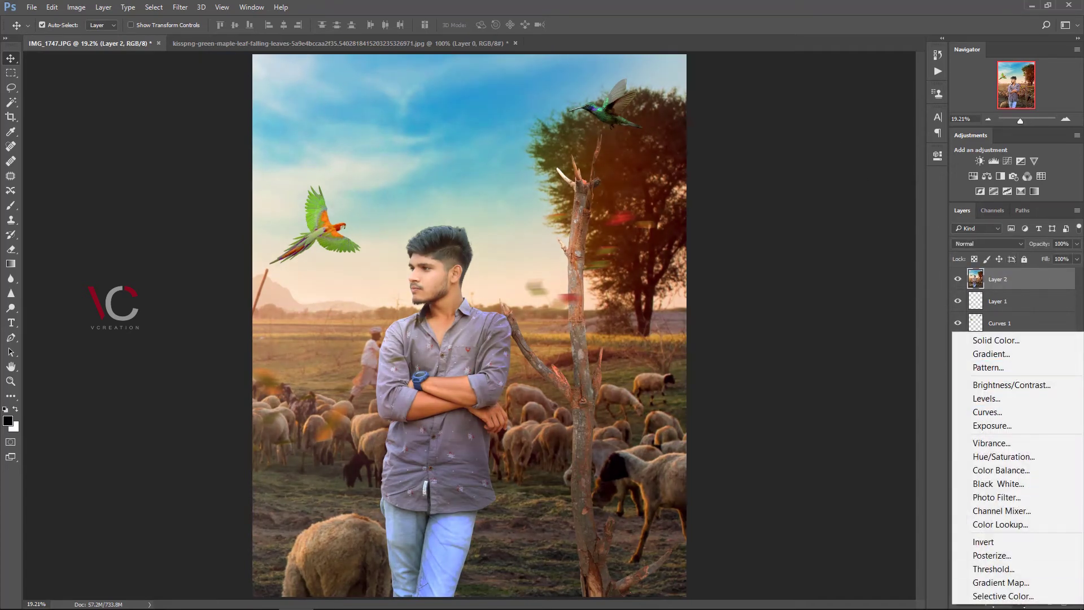
left_click(1035, 175)
left_click(1036, 176)
left_click(908, 189)
left_click(870, 259)
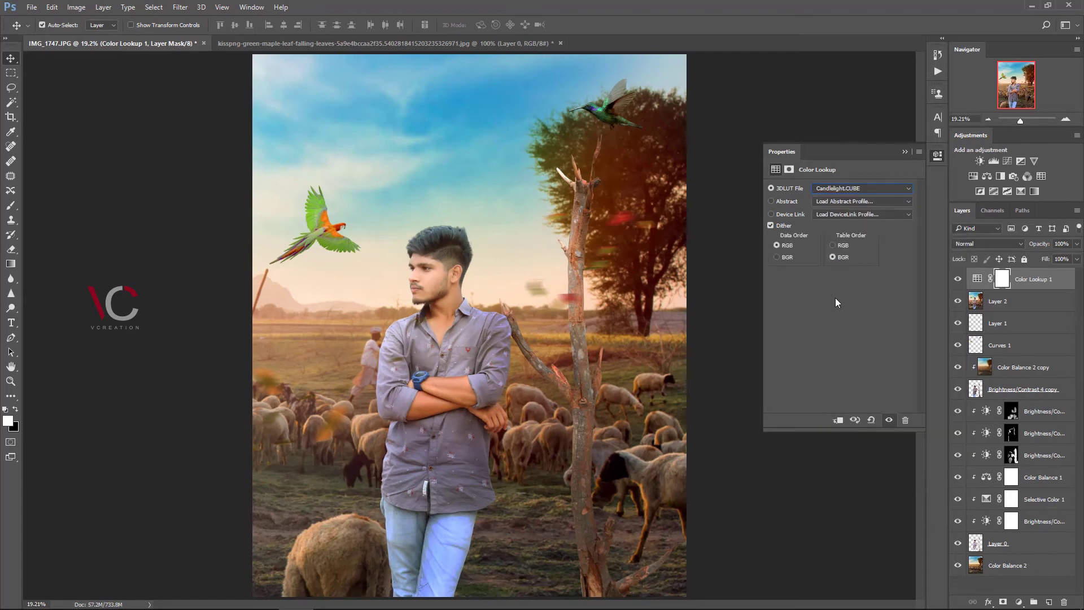
key("Down")
key("Down")
key("Down")
key("Down")
key("Down")
key("Down")
key("Down")
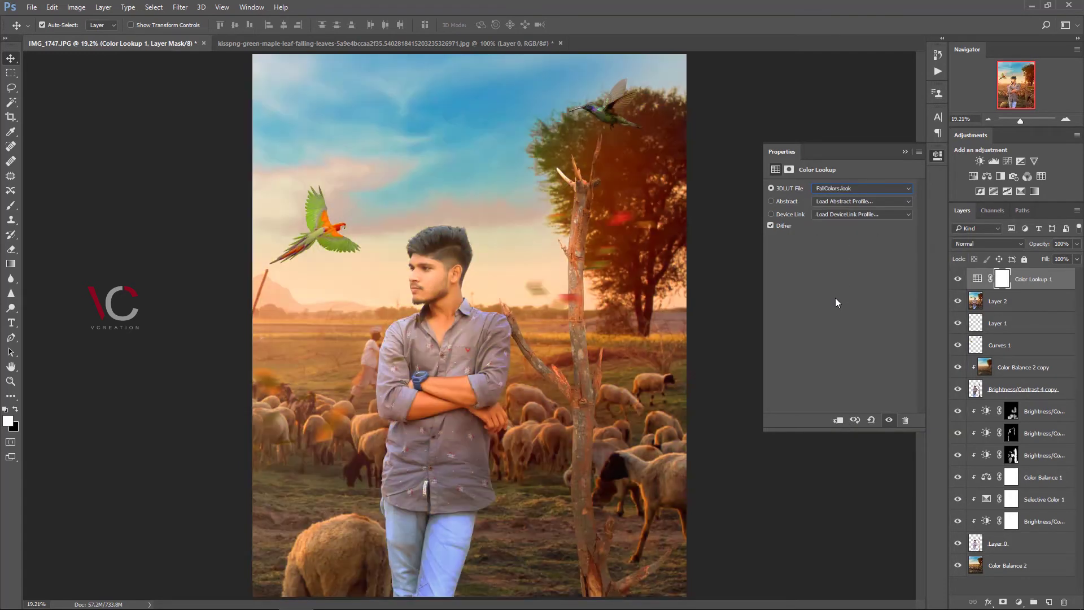
key("Up")
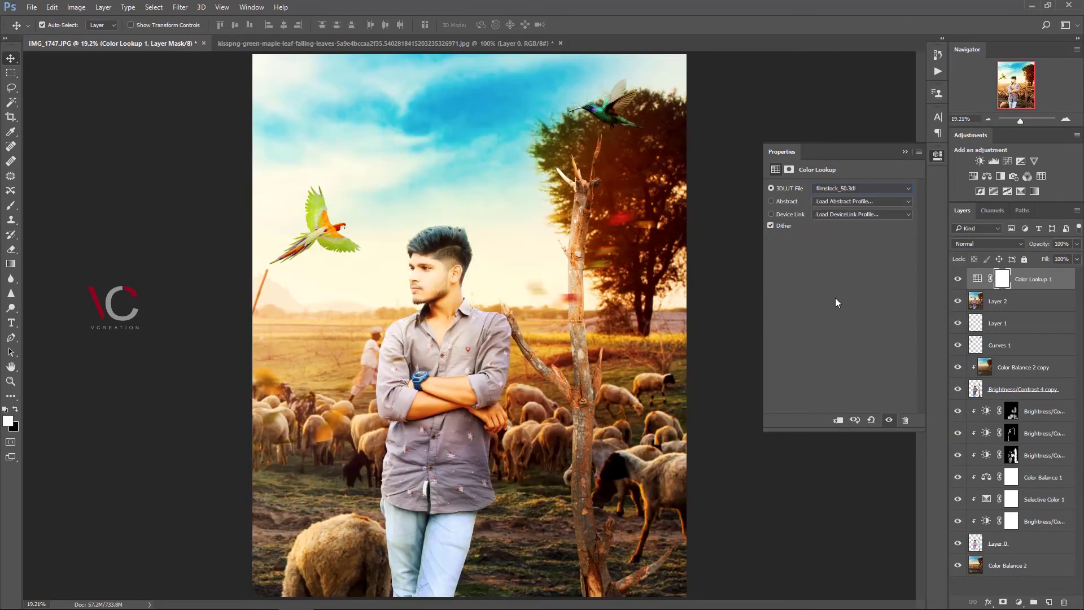
left_click(913, 161)
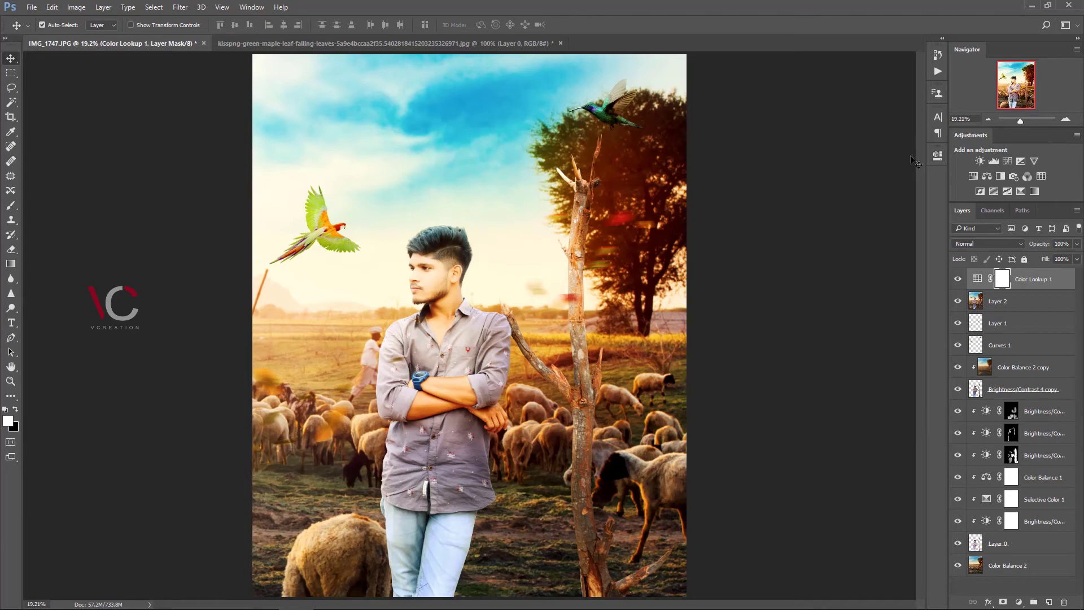
Blend the Color Lookup layer in Soft Light mode with 71% opacity and 45% fill
left_click(969, 244)
left_click(981, 361)
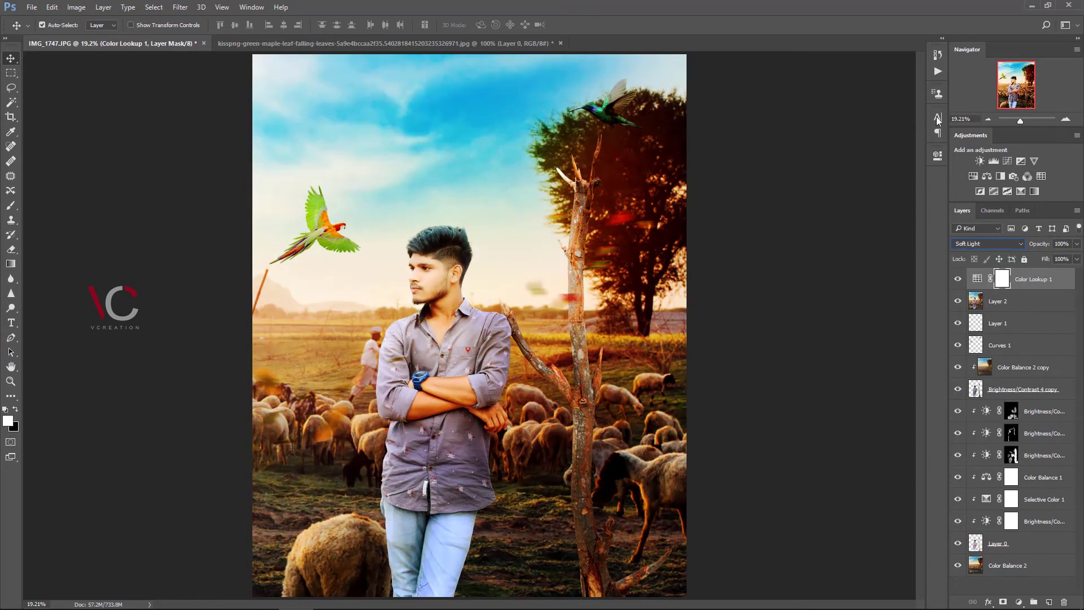
left_click_drag(1031, 243, 1026, 244)
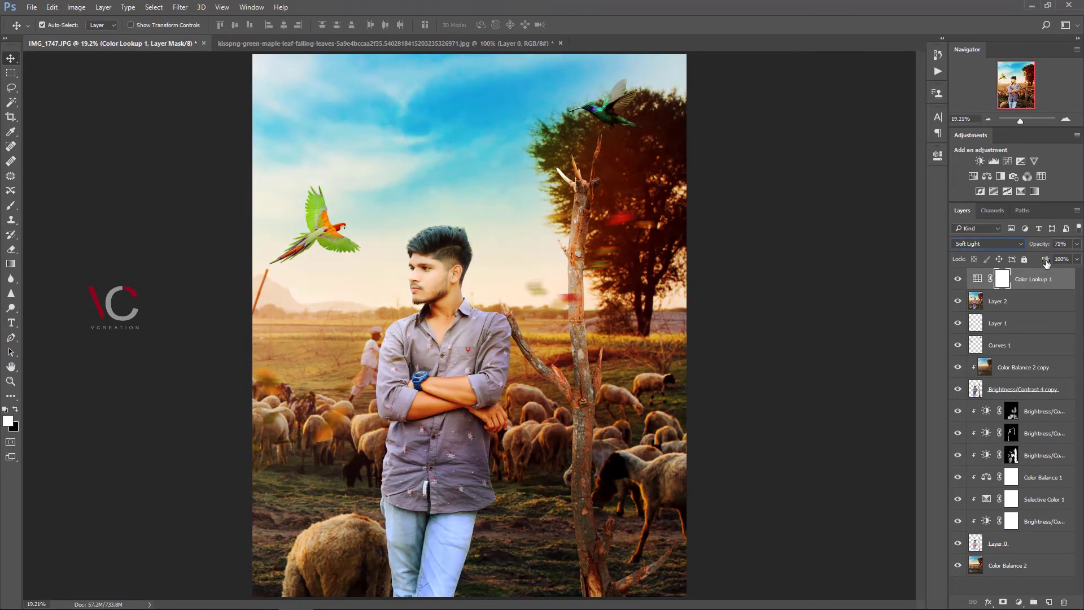
type("70")
key("Return")
Add a Hue/Saturation adjustment with saturation lowered to about -11 and lightness to about -9
left_click(1019, 602)
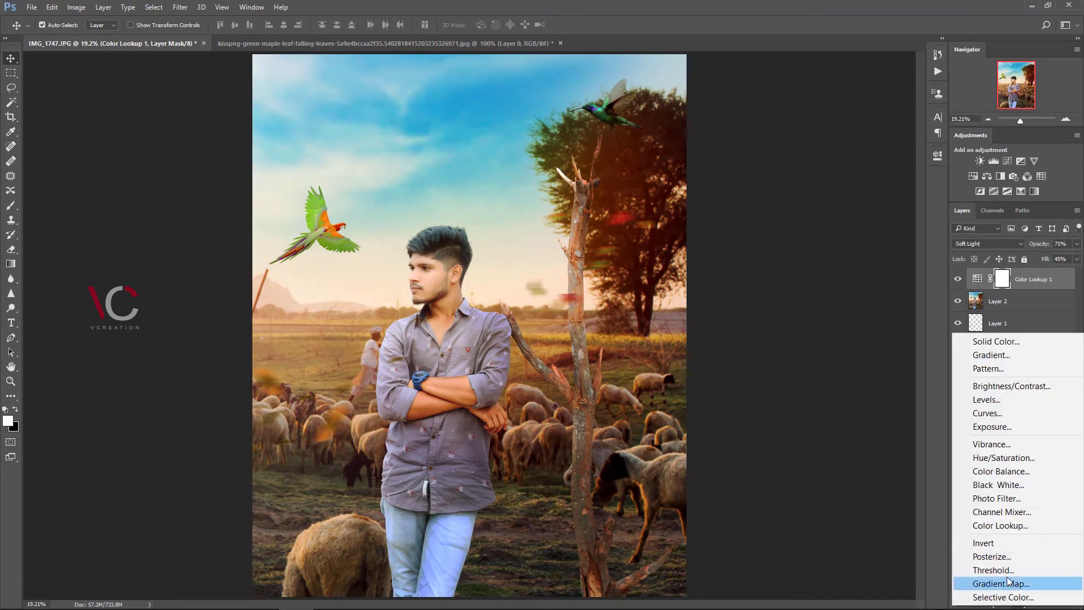
left_click(995, 461)
left_click_drag(832, 248, 835, 272)
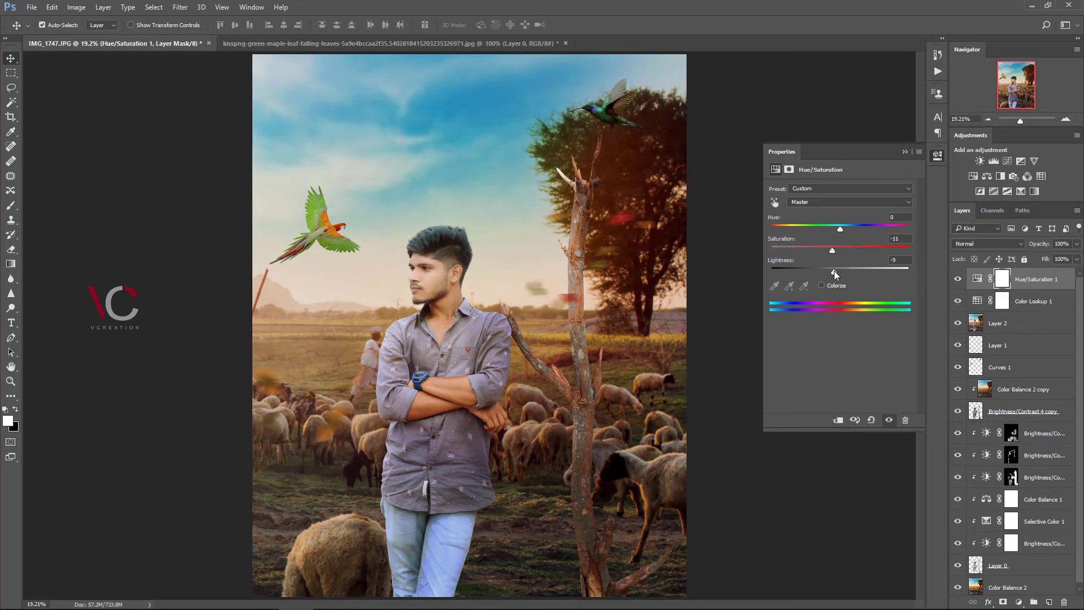
left_click(904, 152)
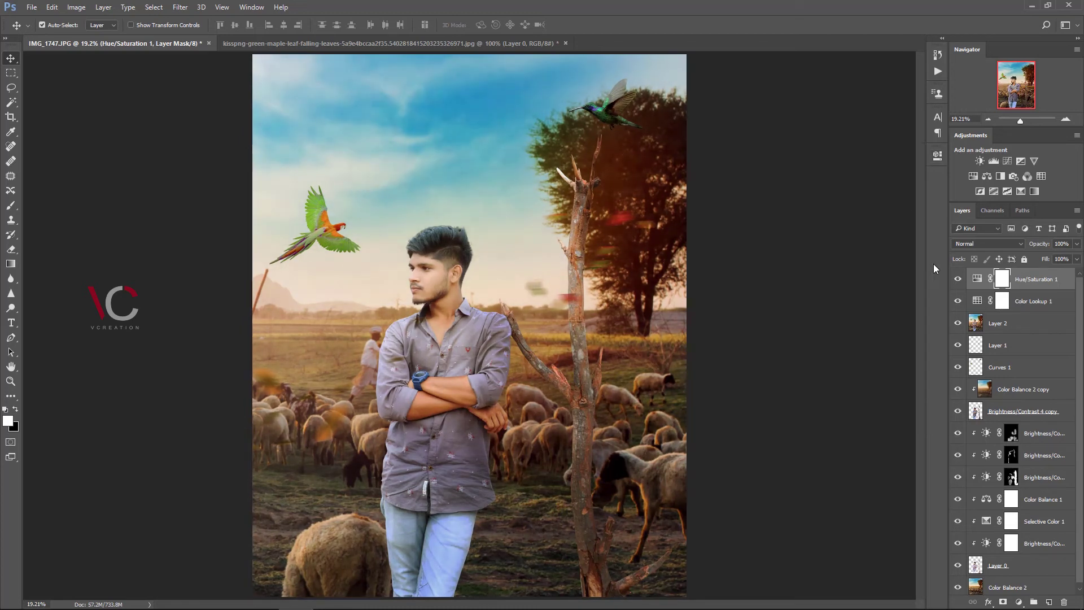
Compare the image with and without the Hue/Saturation, Color Lookup and Layer 2 grading
left_click(957, 279)
left_click(957, 279)
left_click(957, 279)
left_click(957, 279)
left_click(957, 279)
left_click(957, 279)
left_click(957, 279)
left_click(957, 279)
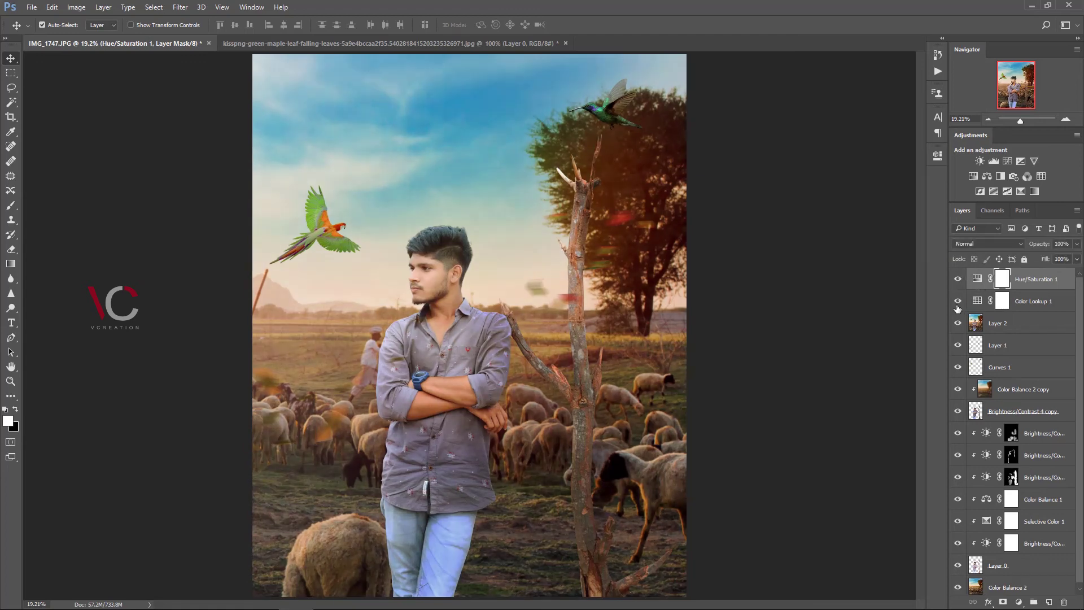
left_click_drag(958, 323, 960, 274)
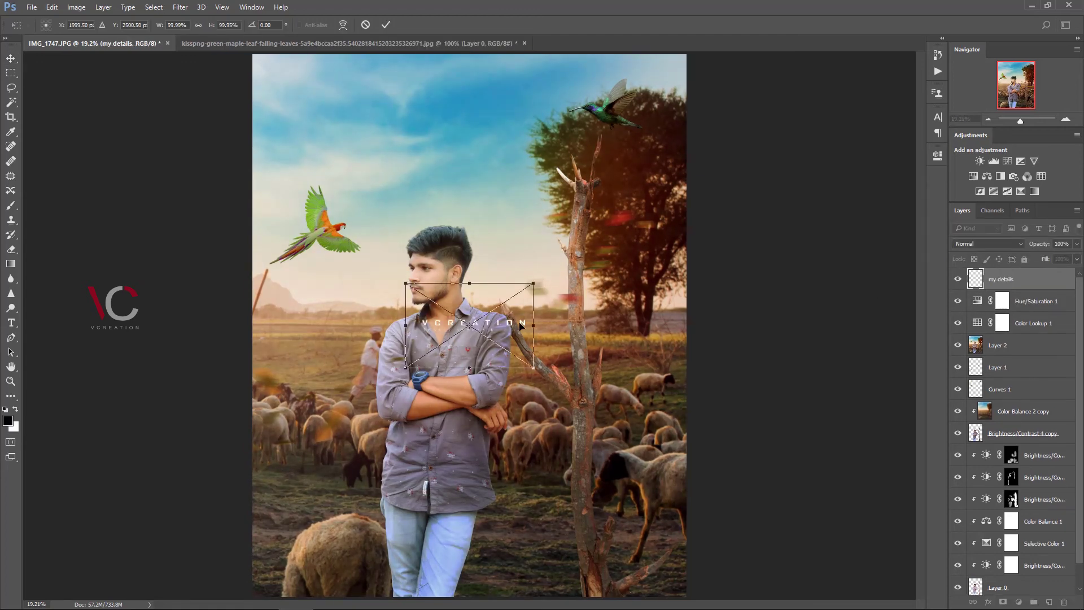
Scale the placed "my details" VCREATION watermark to about 71% and position it in the image's lower-right corner
left_click_drag(550, 328, 677, 597)
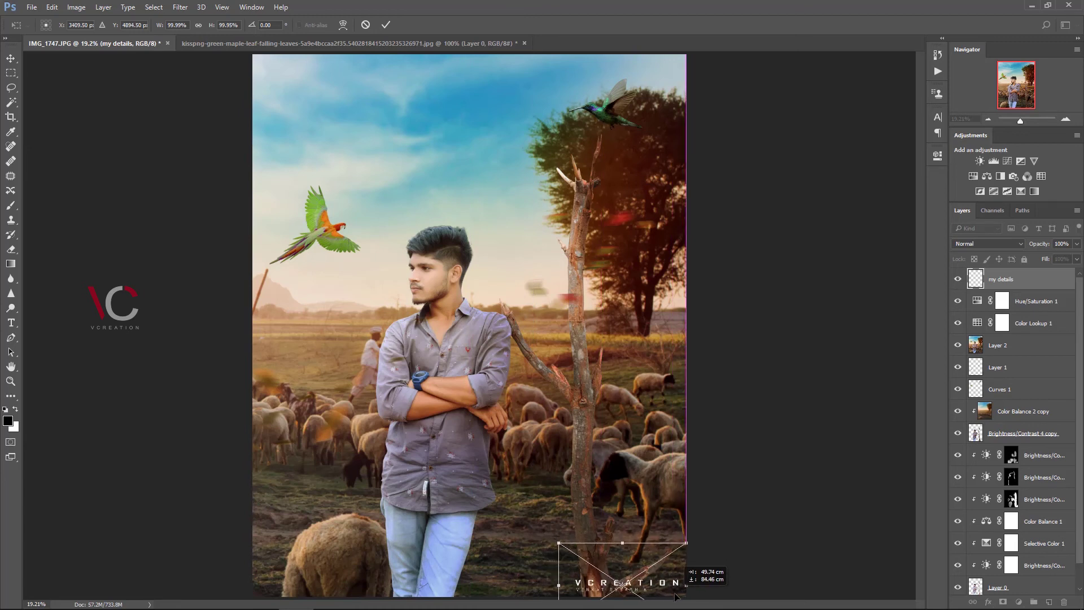
left_click_drag(559, 541, 596, 568)
left_click(198, 25)
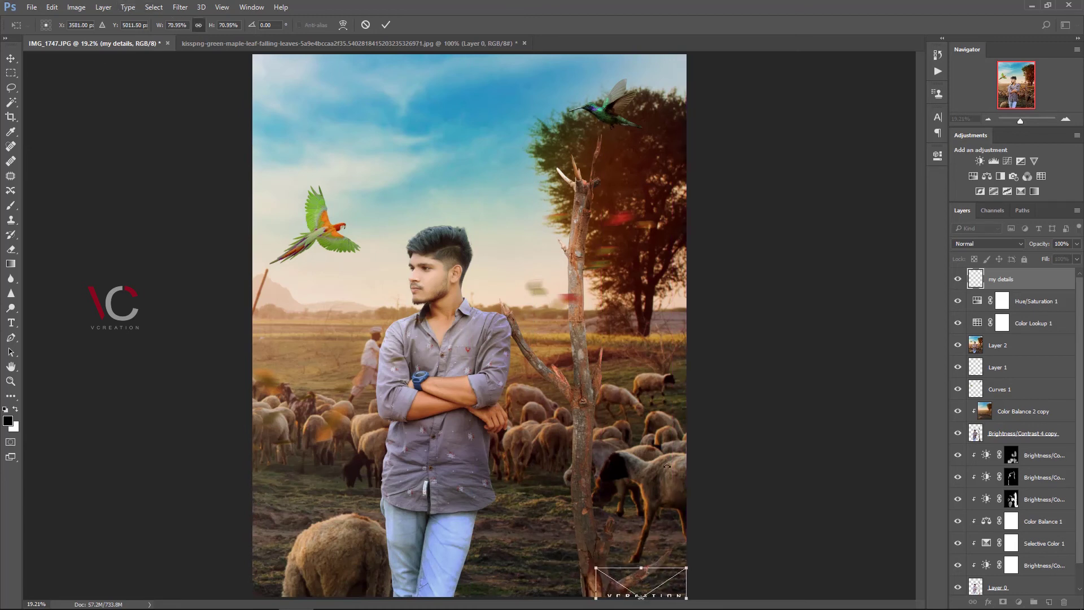
left_click_drag(672, 581, 672, 573)
key("Return")
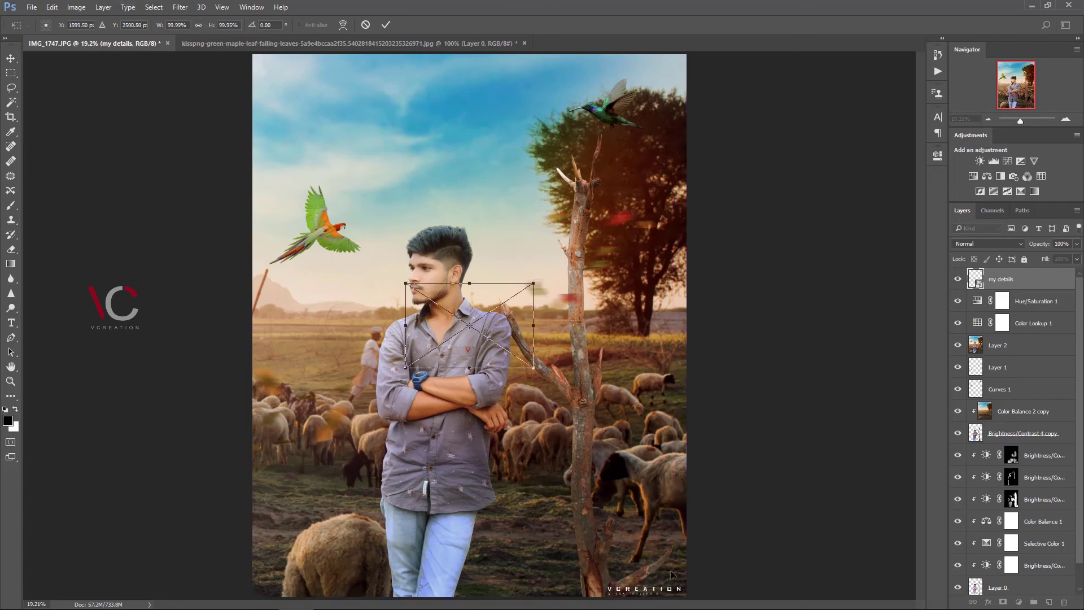
Shrink the placed "my design1" VC logo into the image's upper-left corner and select the "my details" layer
left_click_drag(534, 368, 505, 347)
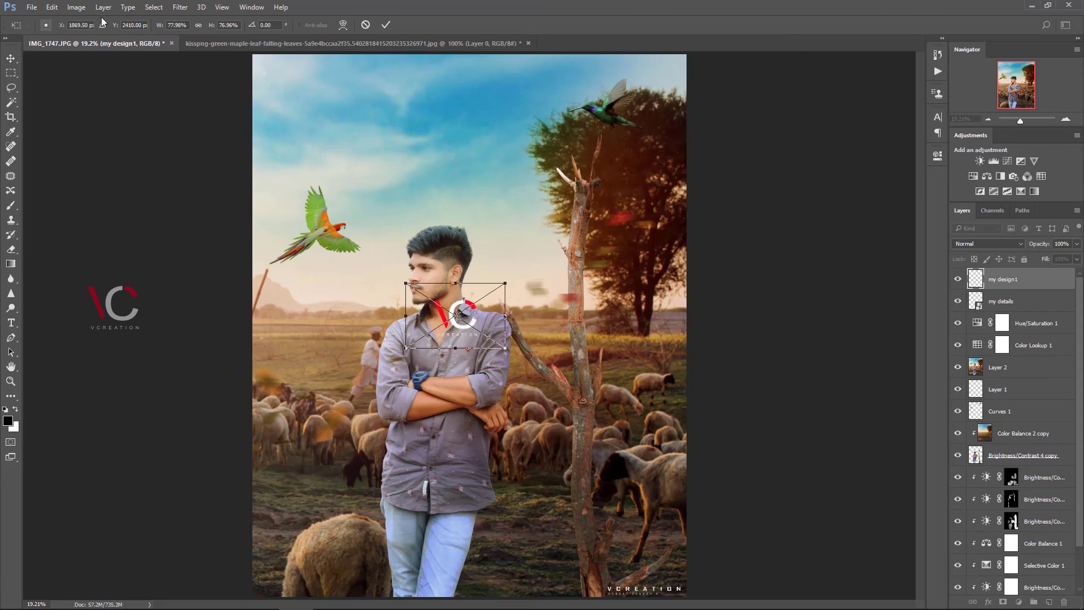
left_click(199, 25)
left_click_drag(455, 315, 268, 69)
left_click(385, 24)
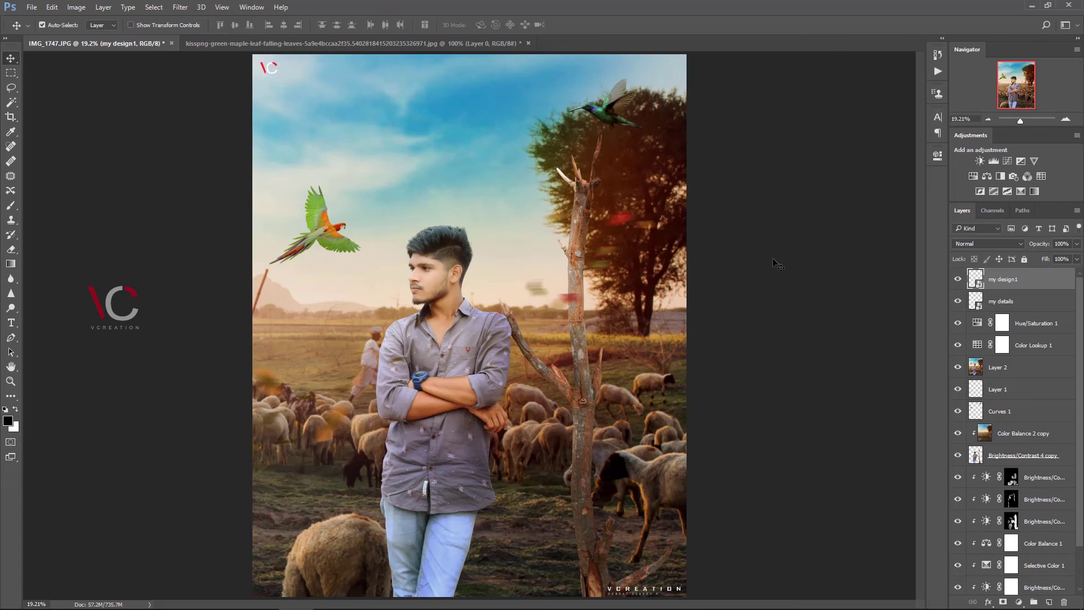
left_click(1017, 303)
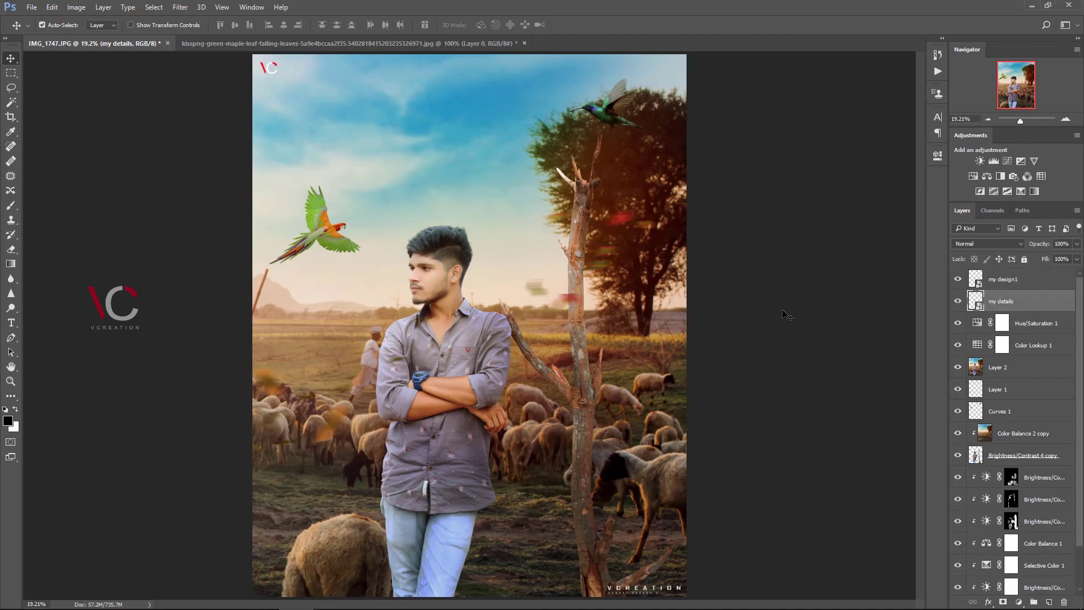